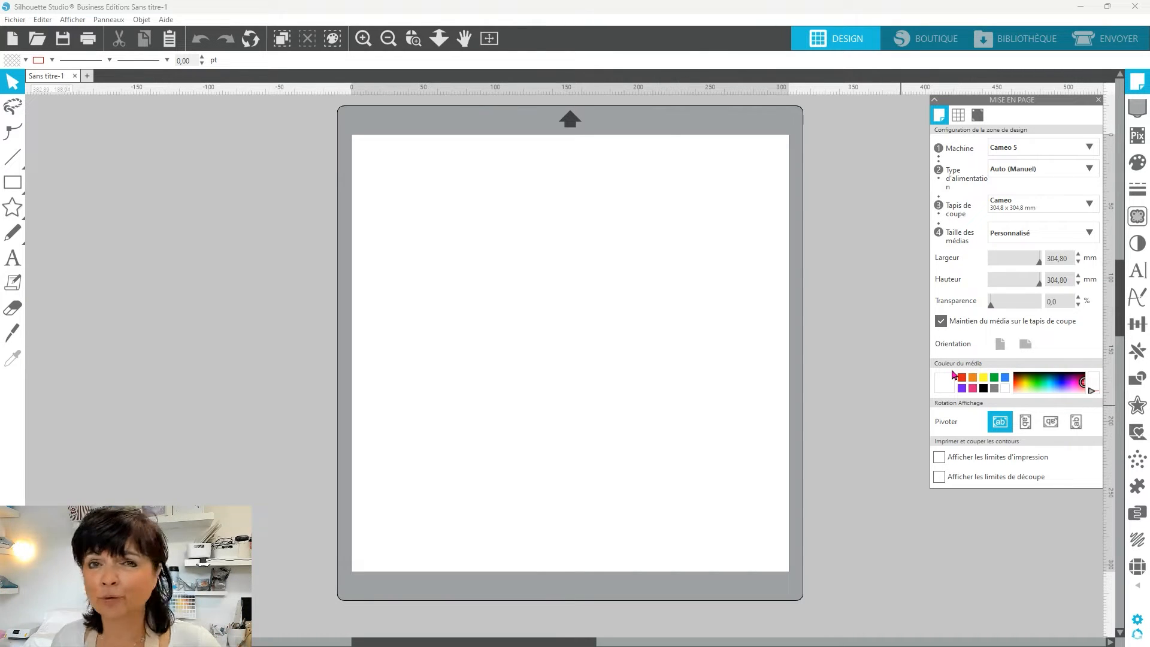
Step: Merge the Tuto Création fichier file into the blank design and look over all its cake topper pieces
mouse_move(430, 636)
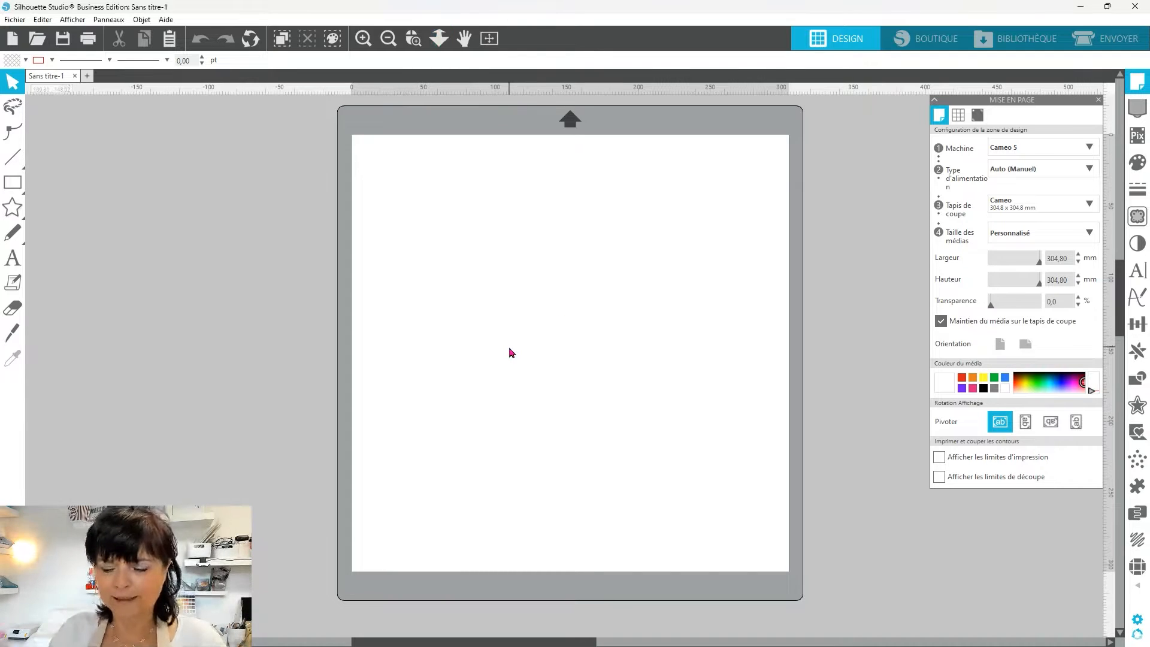
key(ctrl+m)
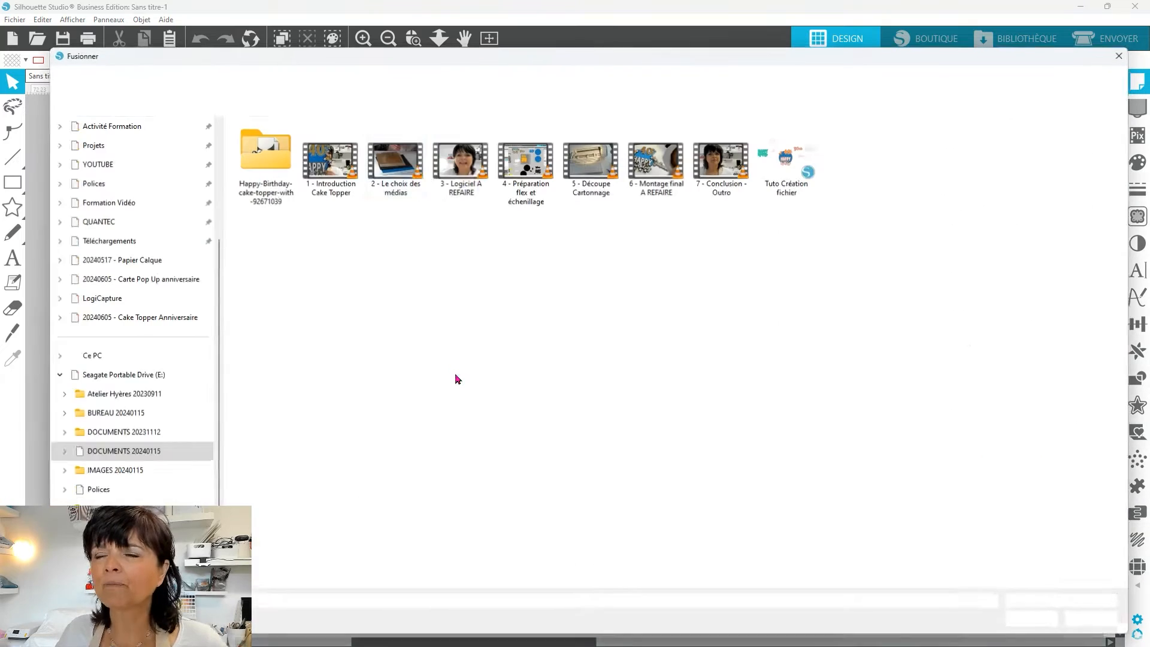
double_click(782, 158)
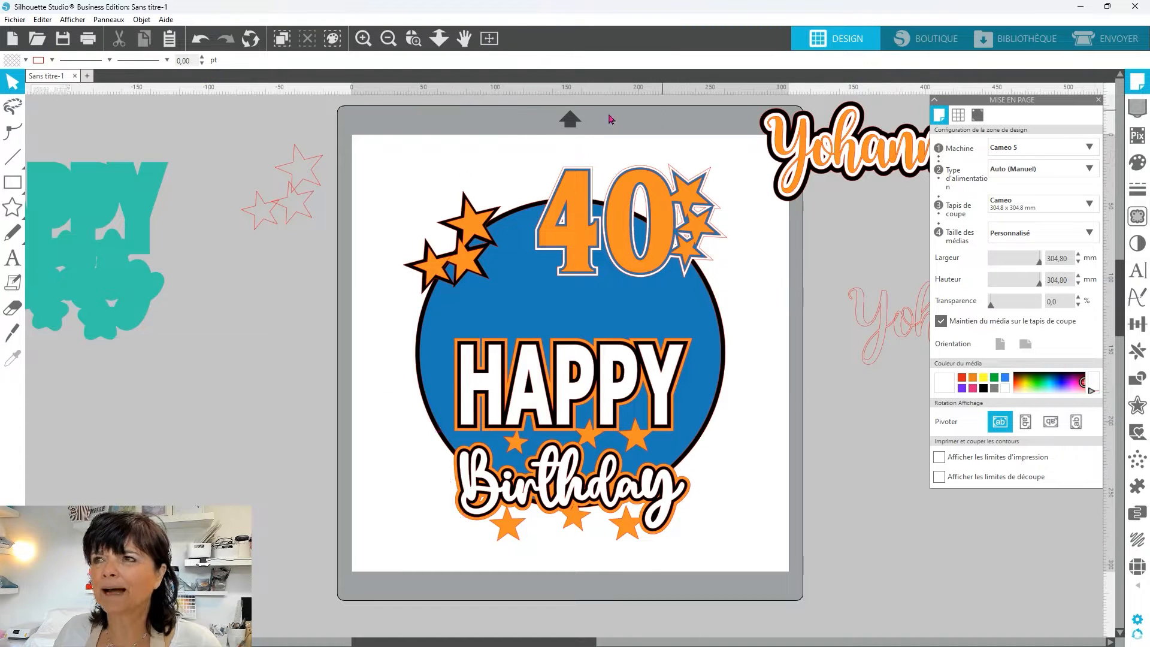
click(385, 42)
click(386, 41)
click(386, 40)
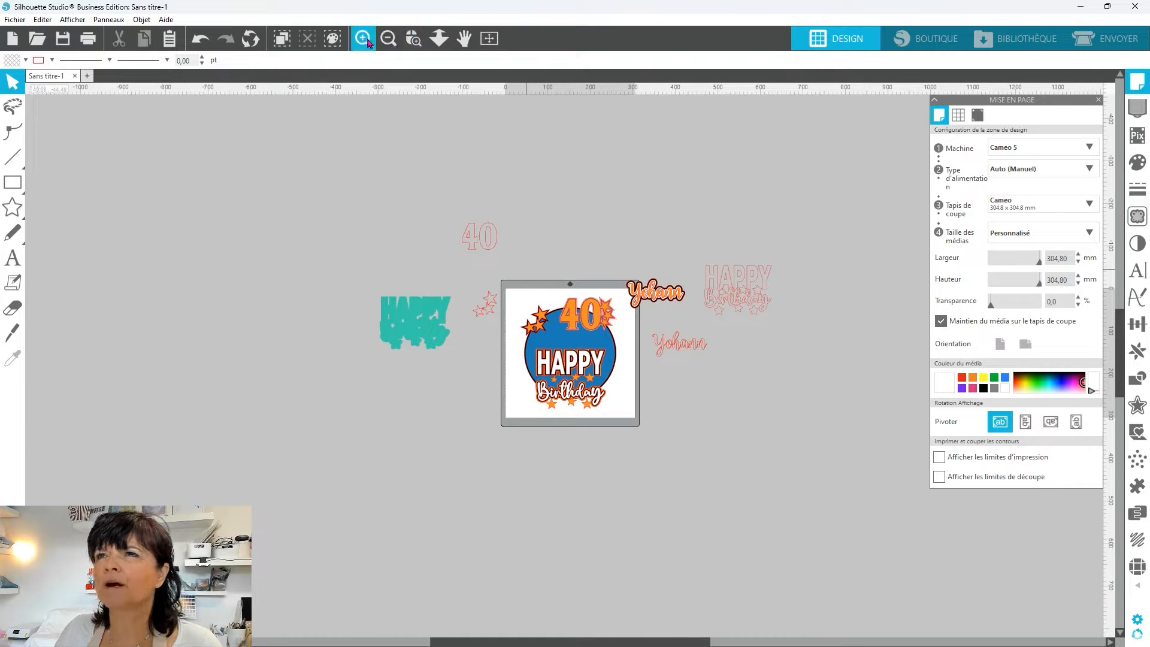
click(362, 39)
click(362, 40)
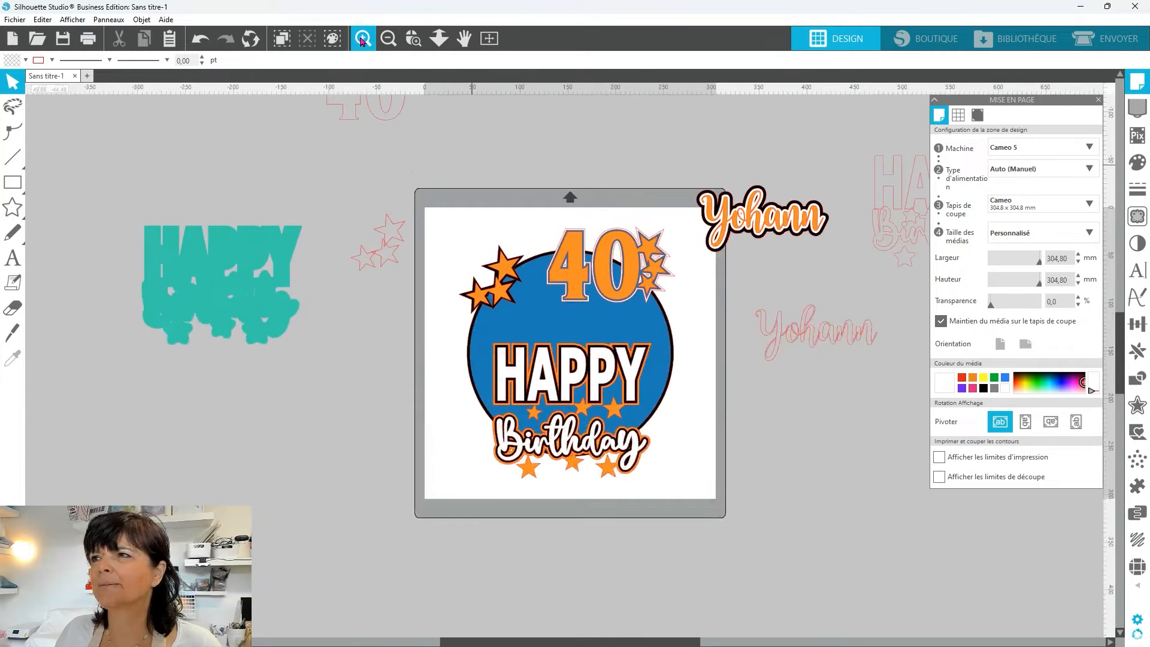
click(362, 39)
Step: Open the recent file Cake topper 40 ans.studio3
click(15, 20)
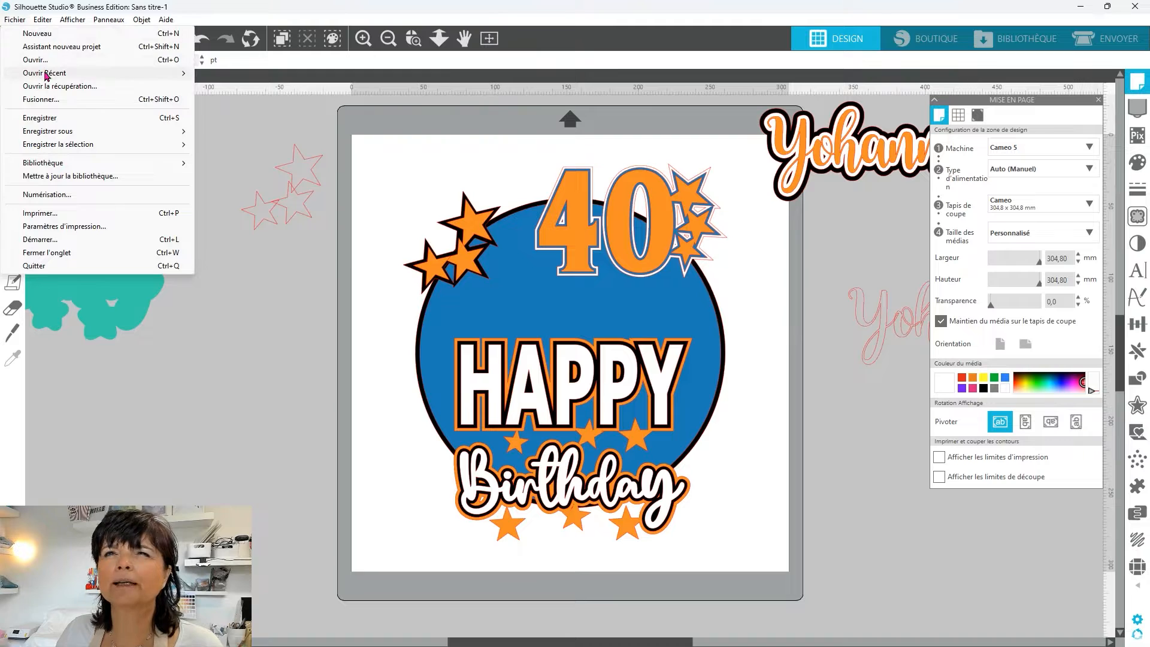
mouse_move(46, 75)
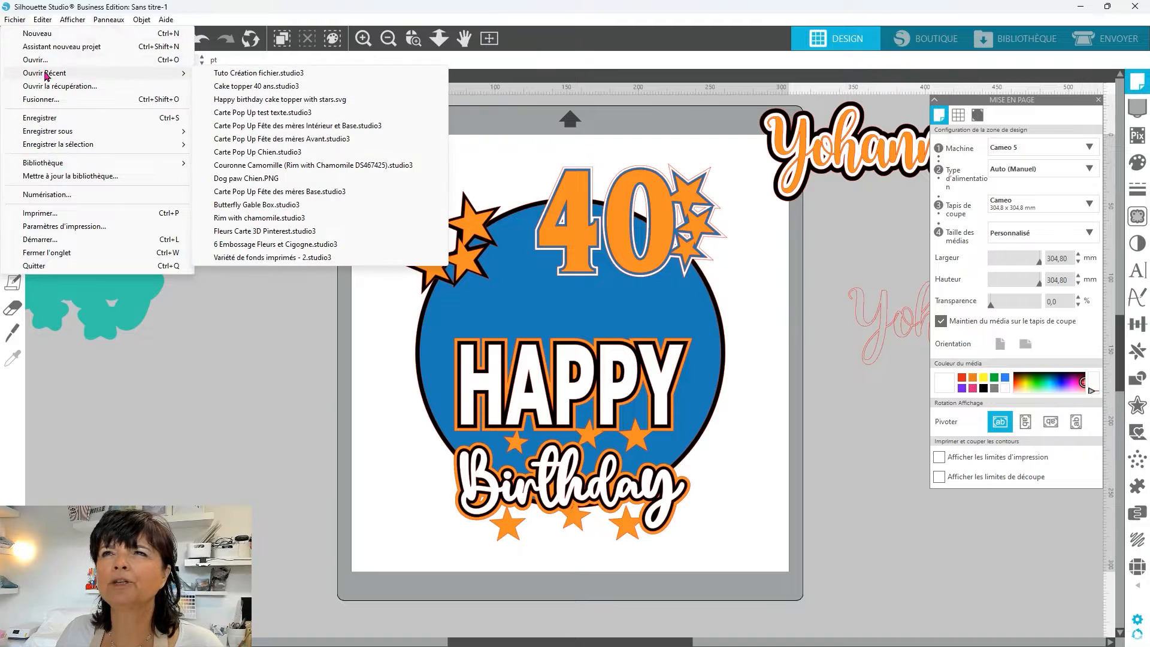
click(286, 87)
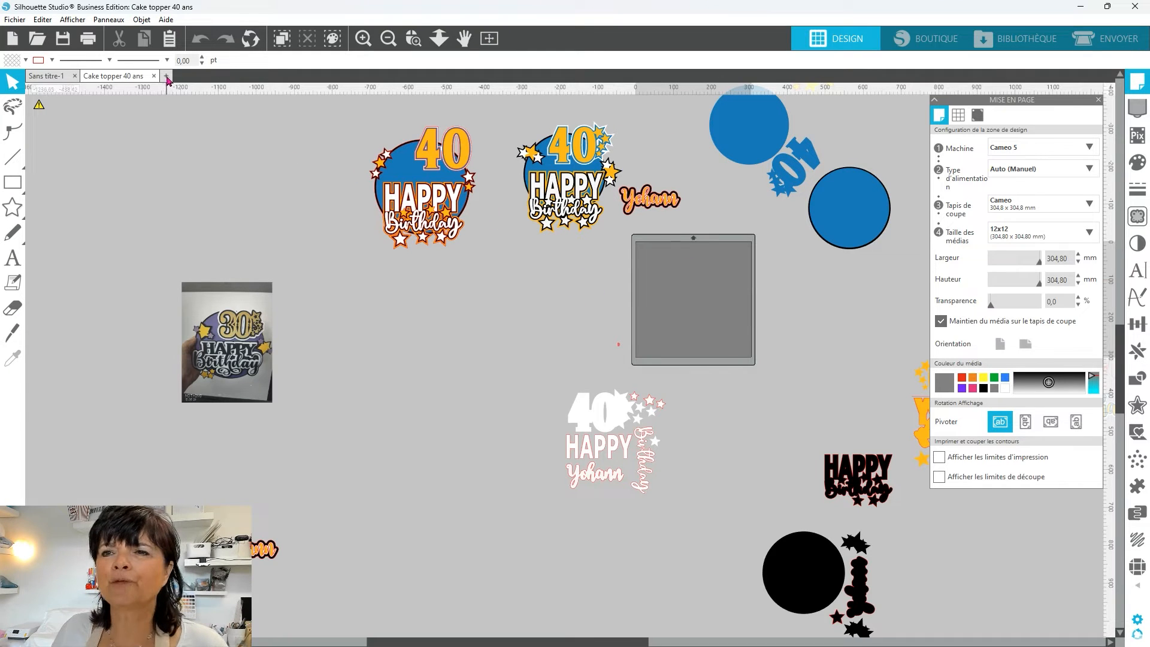
Step: Create a new document and merge in the SVG "Happy birthday cake topper with stars" from the Happy-Birthday-cake-topper-with-92671039 folder
click(167, 77)
key(ctrl+m)
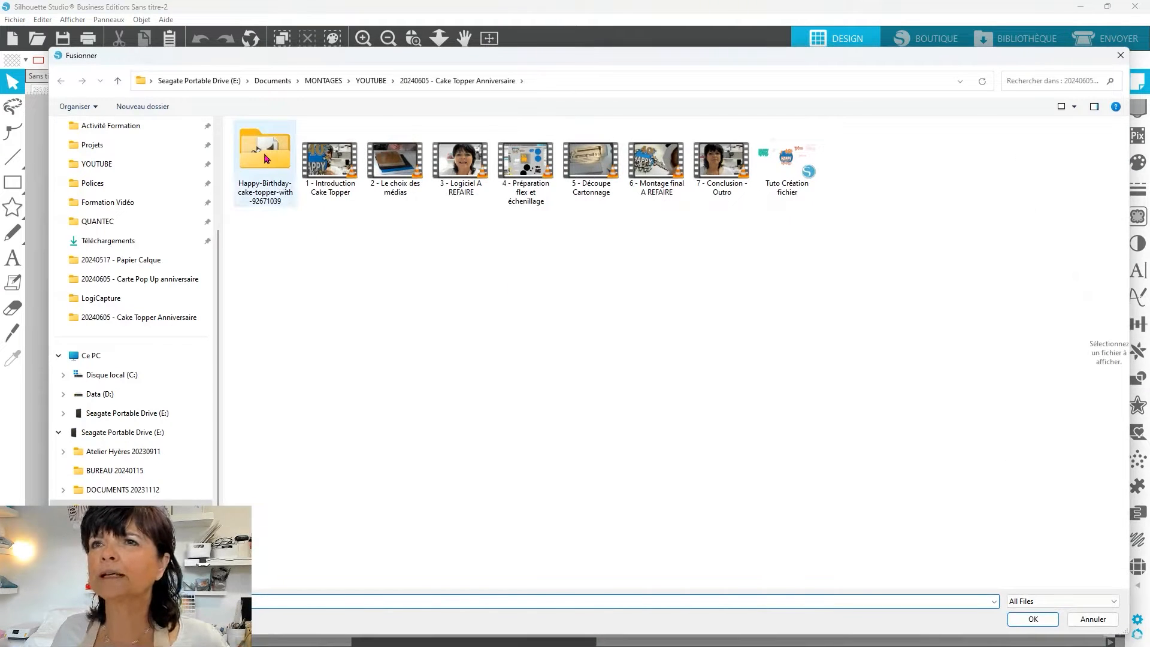
double_click(266, 158)
click(298, 219)
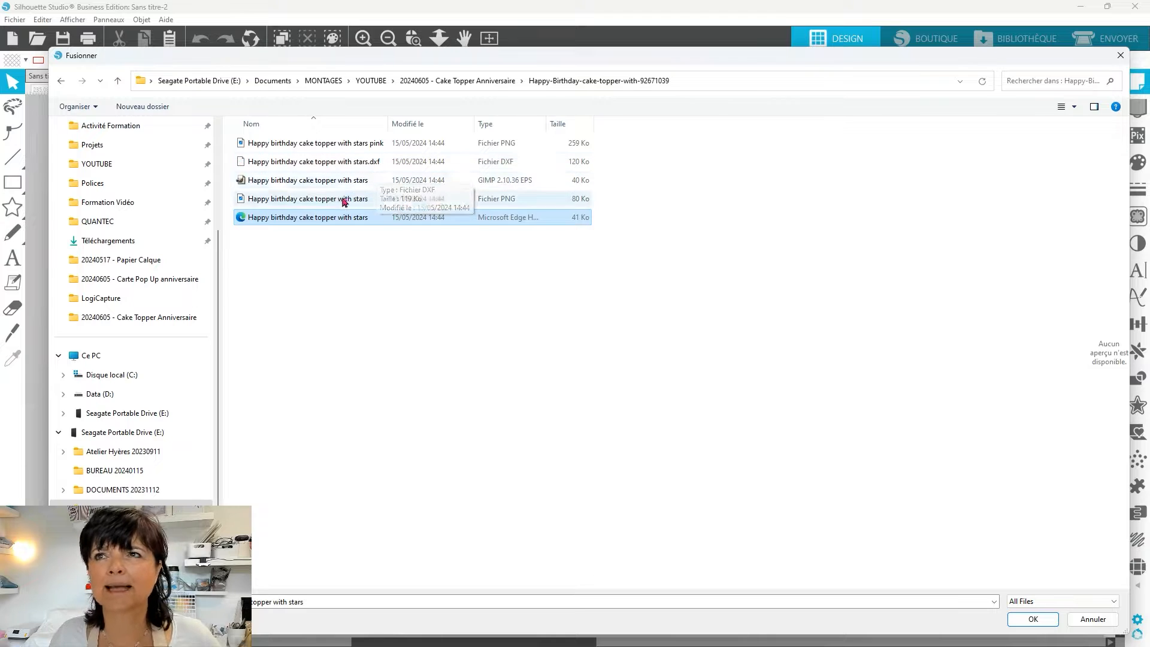
double_click(306, 218)
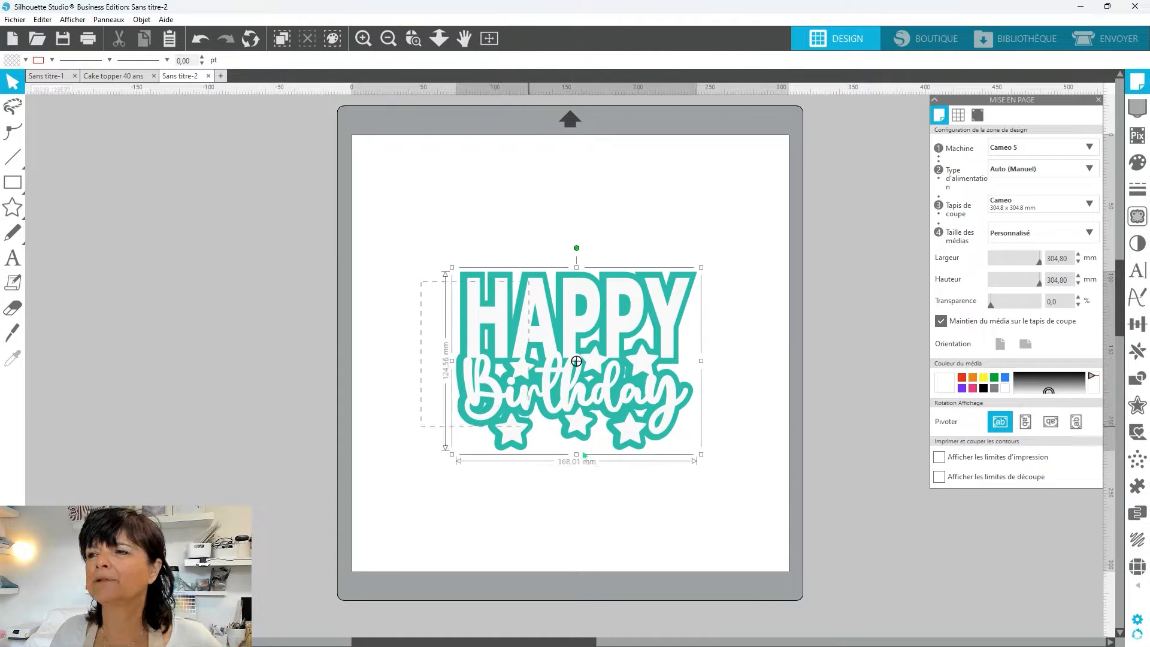
Step: Ungroup the imported Happy Birthday design and move its teal background shape off the page, up and to the left
drag(417, 232, 743, 479)
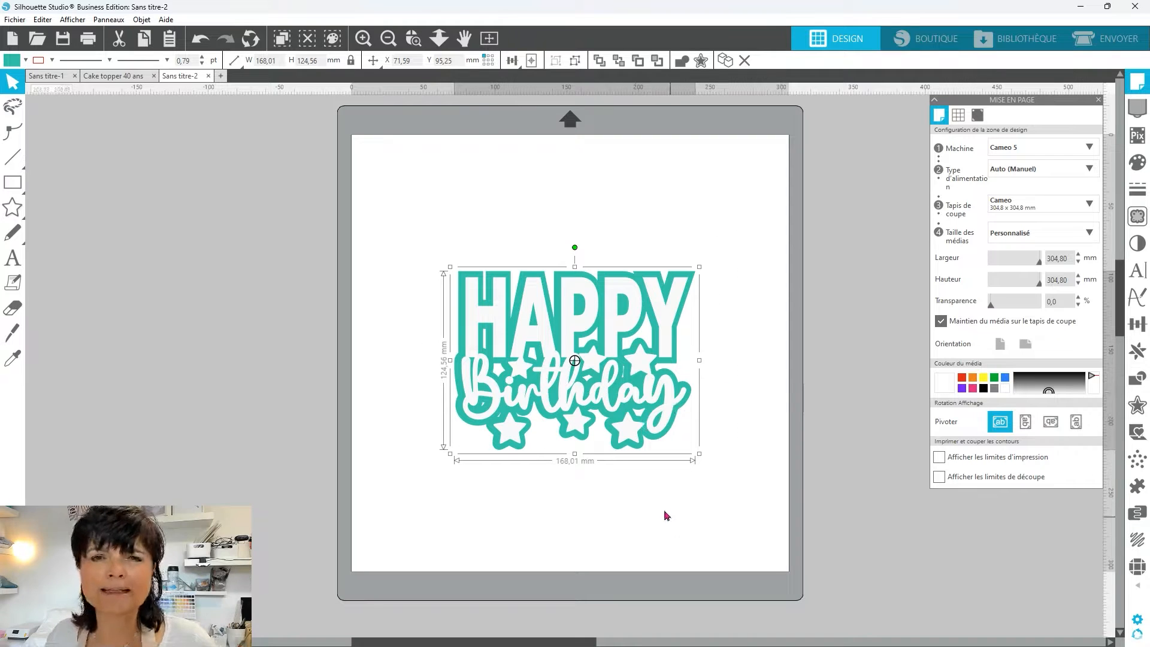
right_click(533, 387)
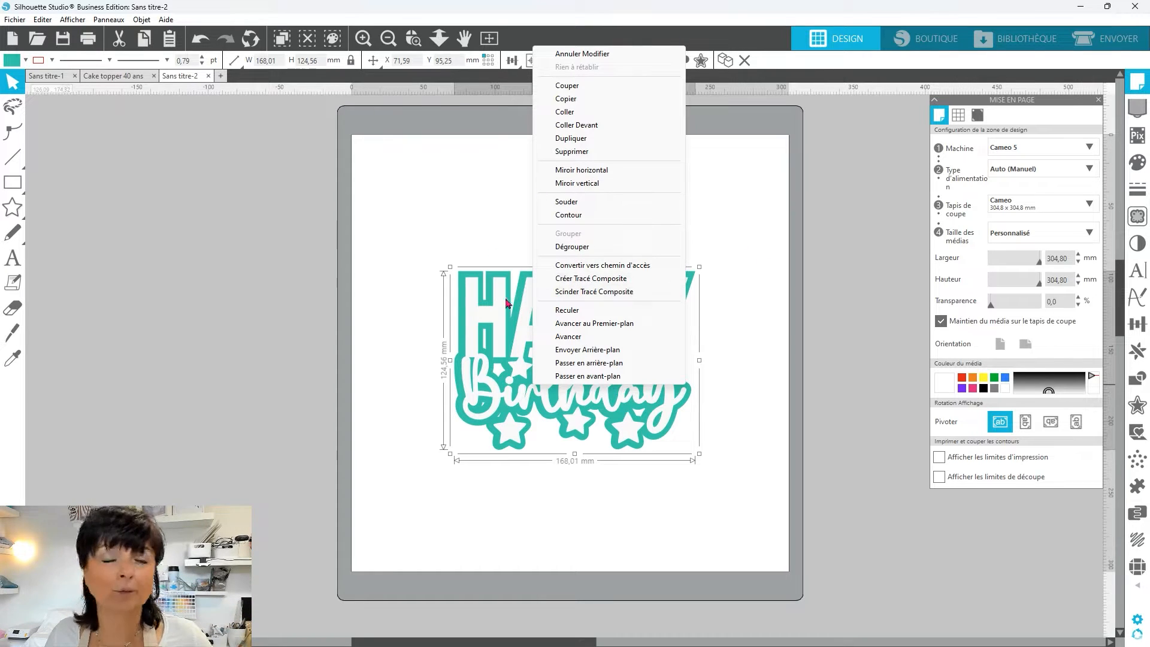
click(579, 252)
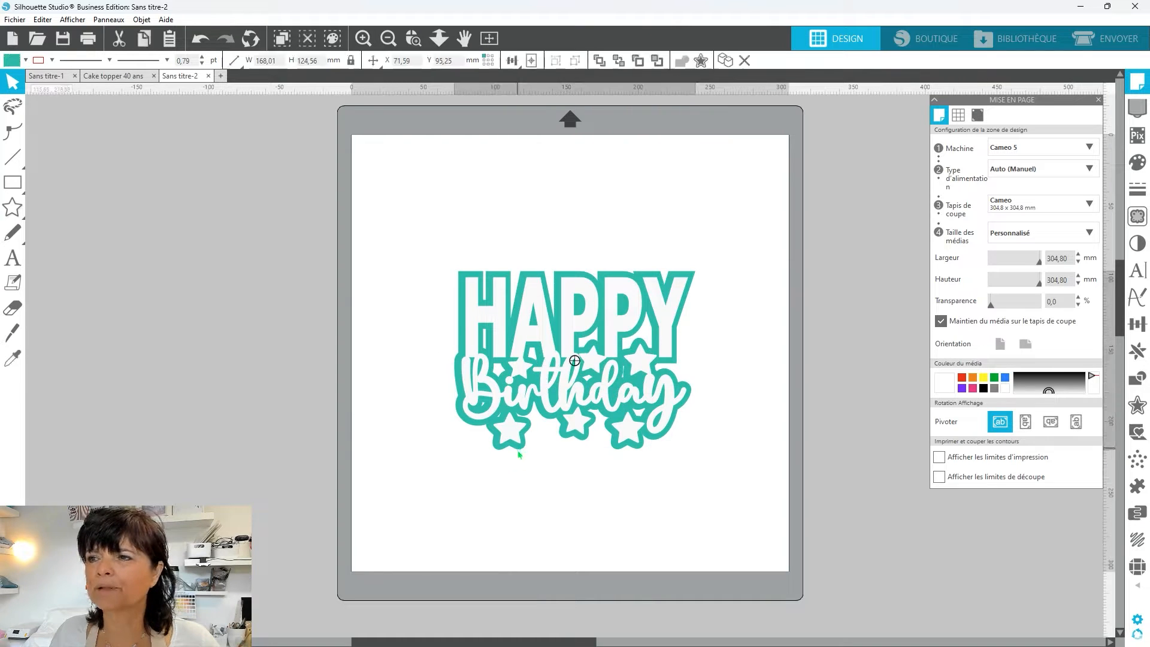
drag(521, 437, 123, 289)
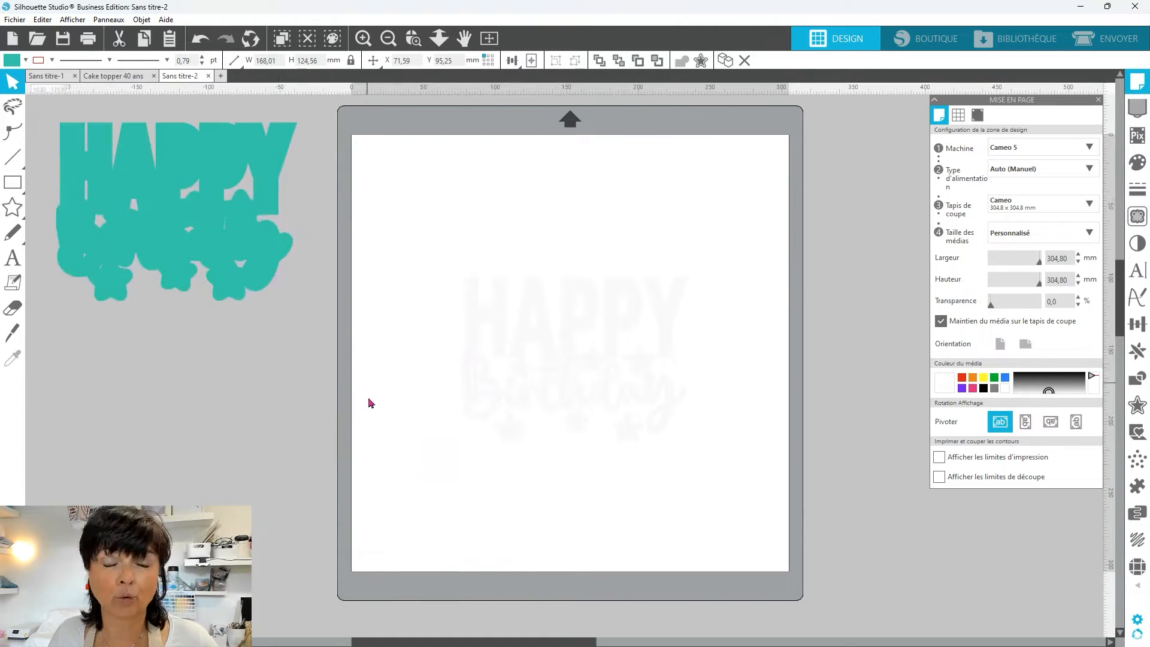
click(367, 386)
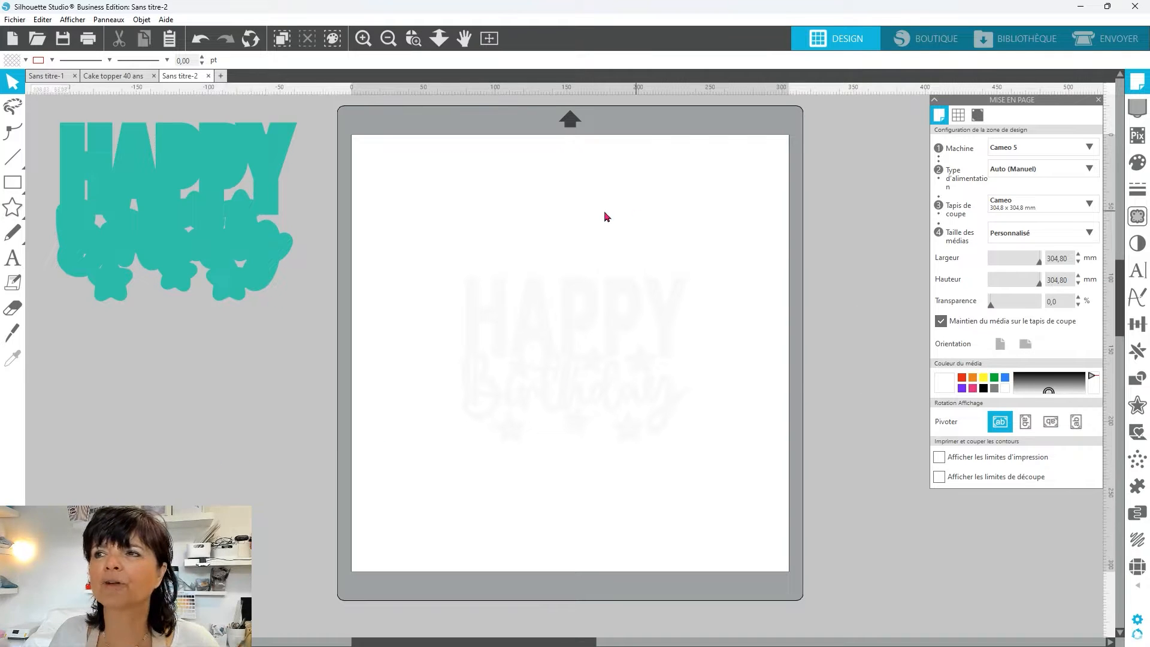
Step: Fill the pale Happy Birthday lettering and stars left on the page with white
drag(706, 485, 452, 264)
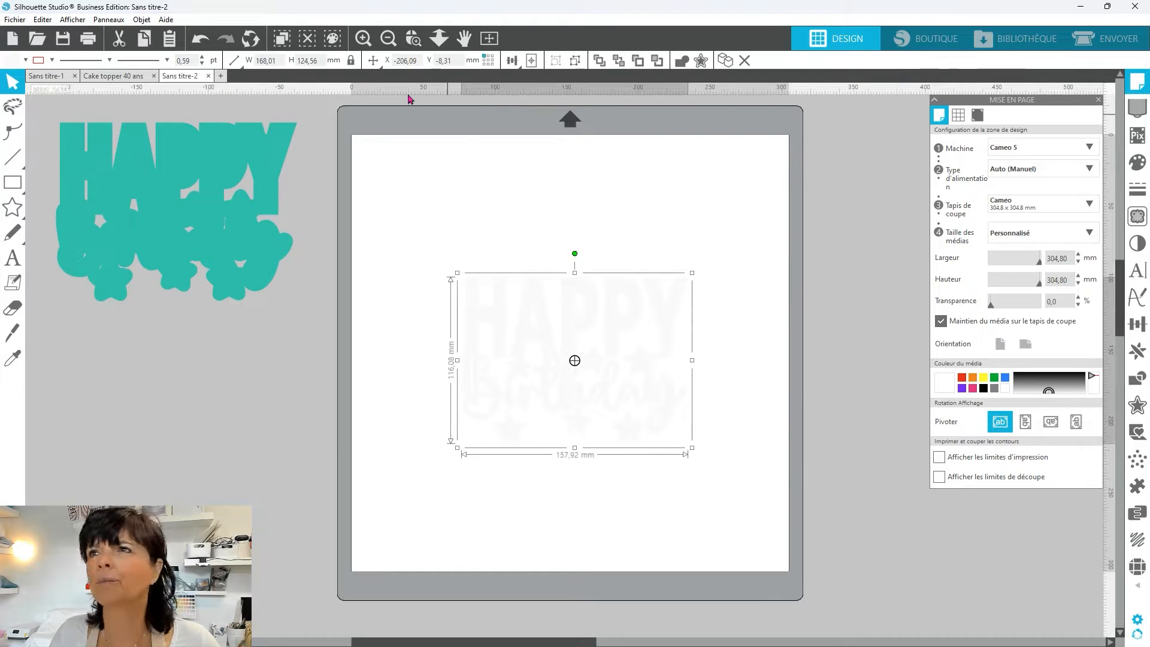
click(363, 38)
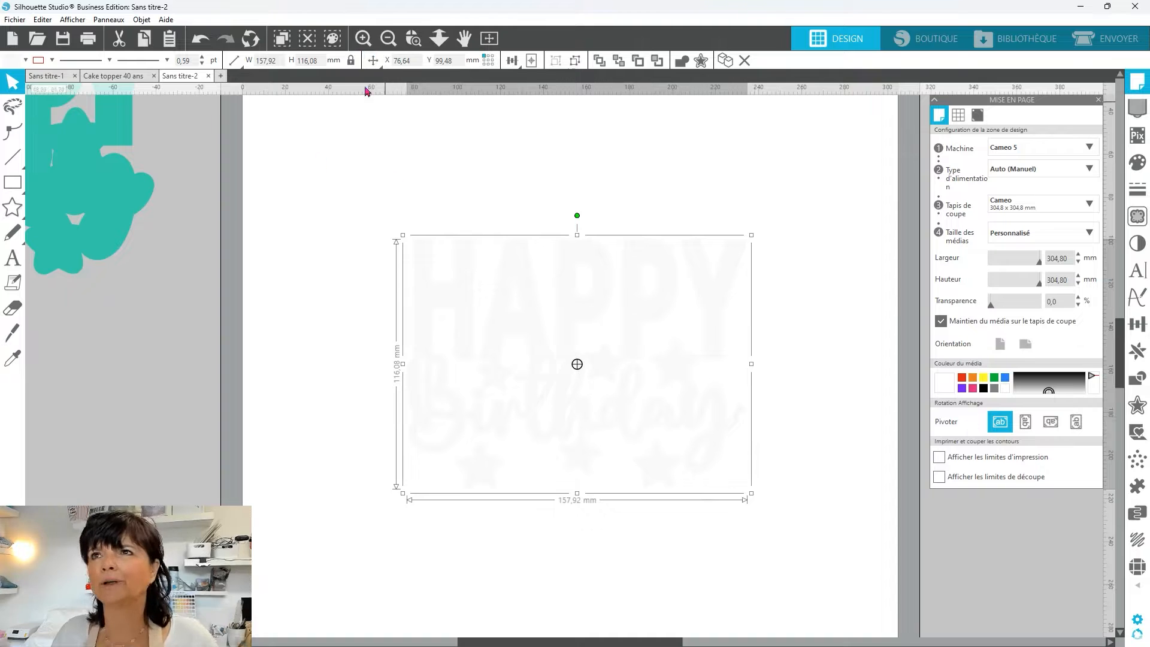
click(362, 37)
mouse_move(372, 60)
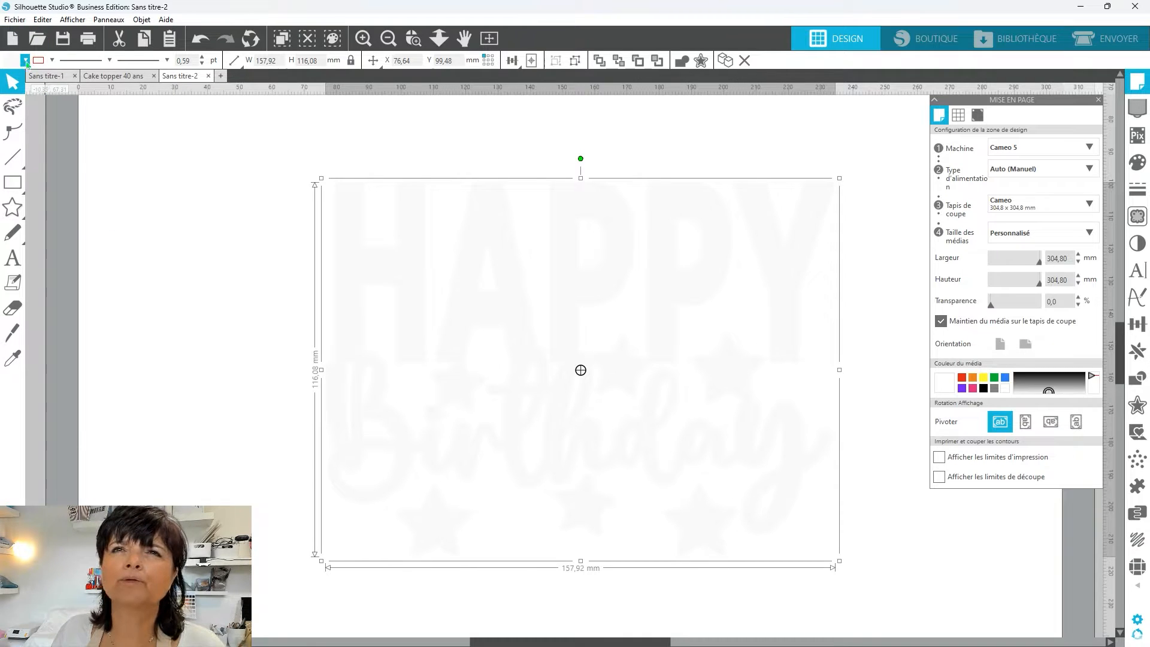
mouse_move(27, 64)
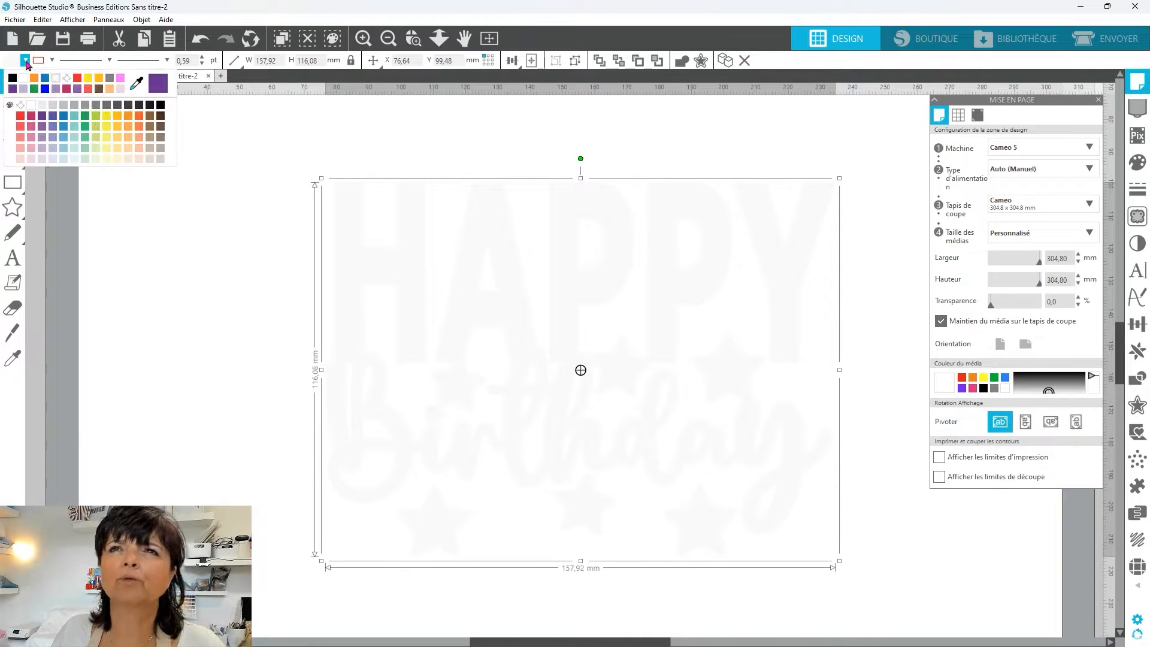
click(32, 106)
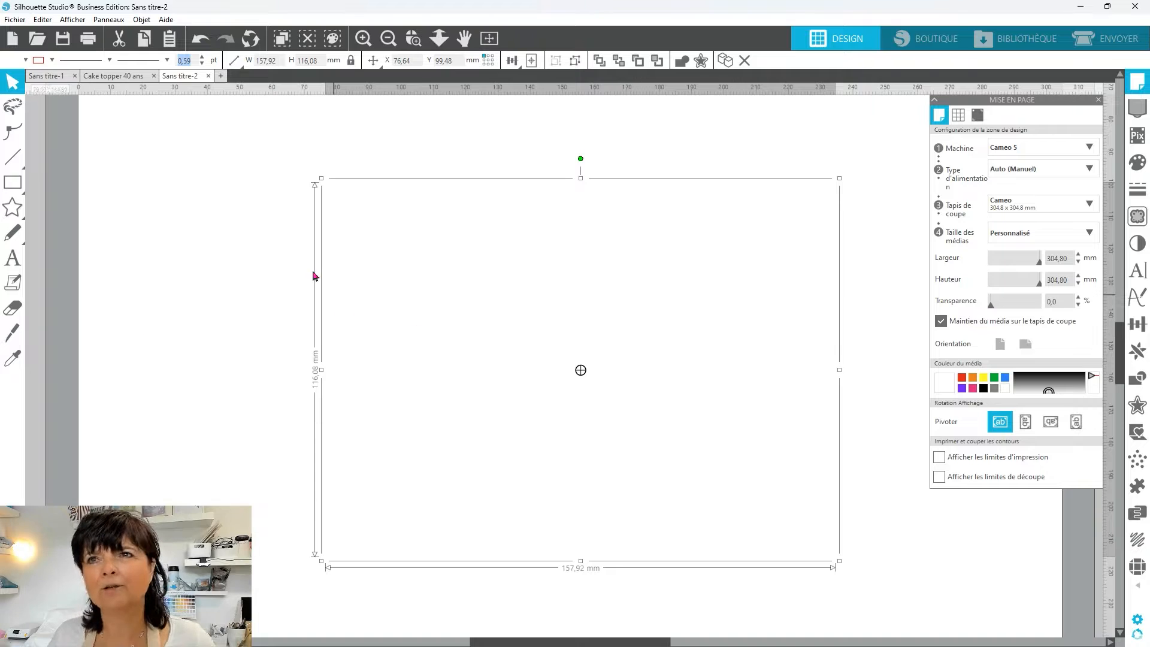
Step: Set the lettering's line thickness to 0 pt and its line color to red
text(0)
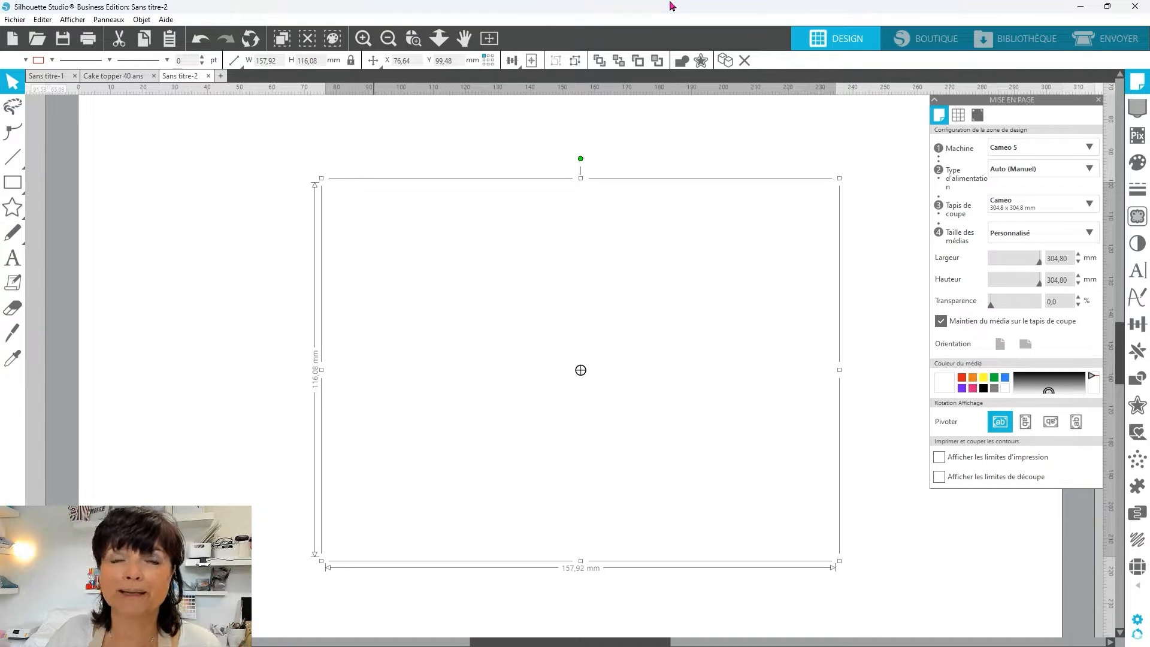
key(Return)
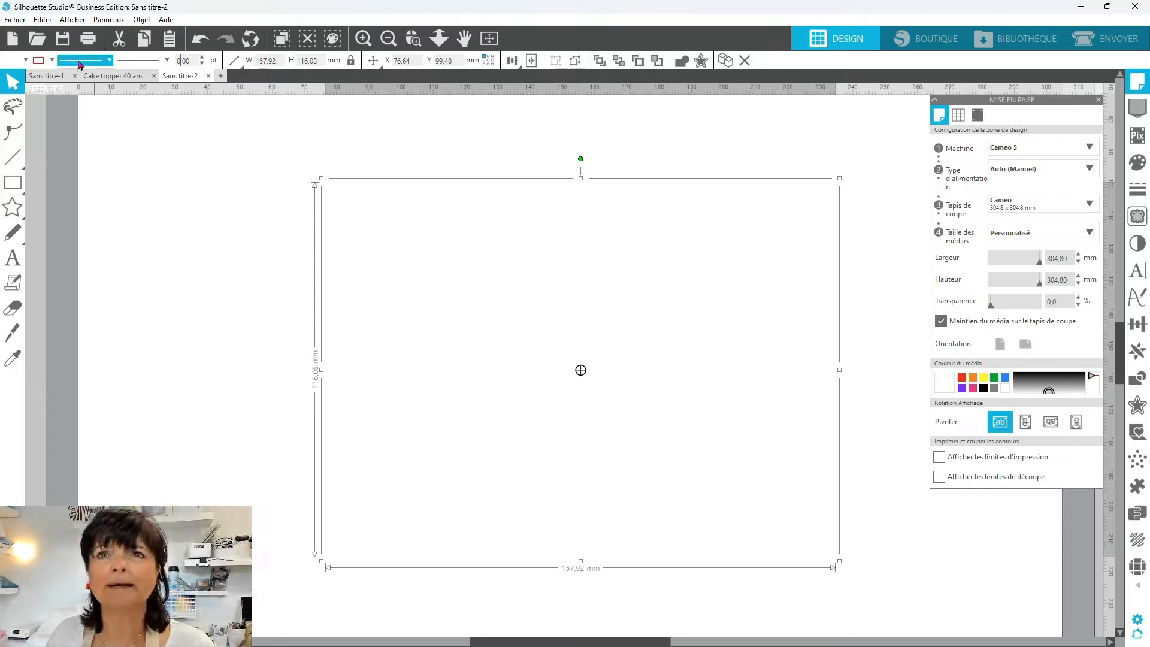
click(52, 61)
click(46, 118)
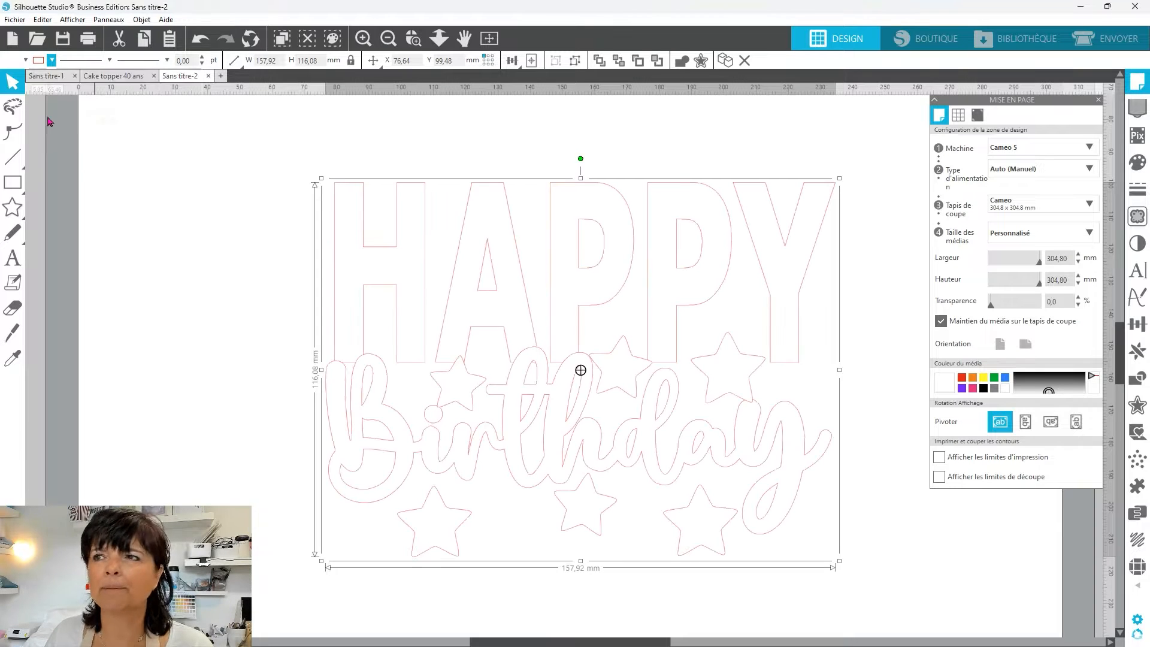
click(265, 354)
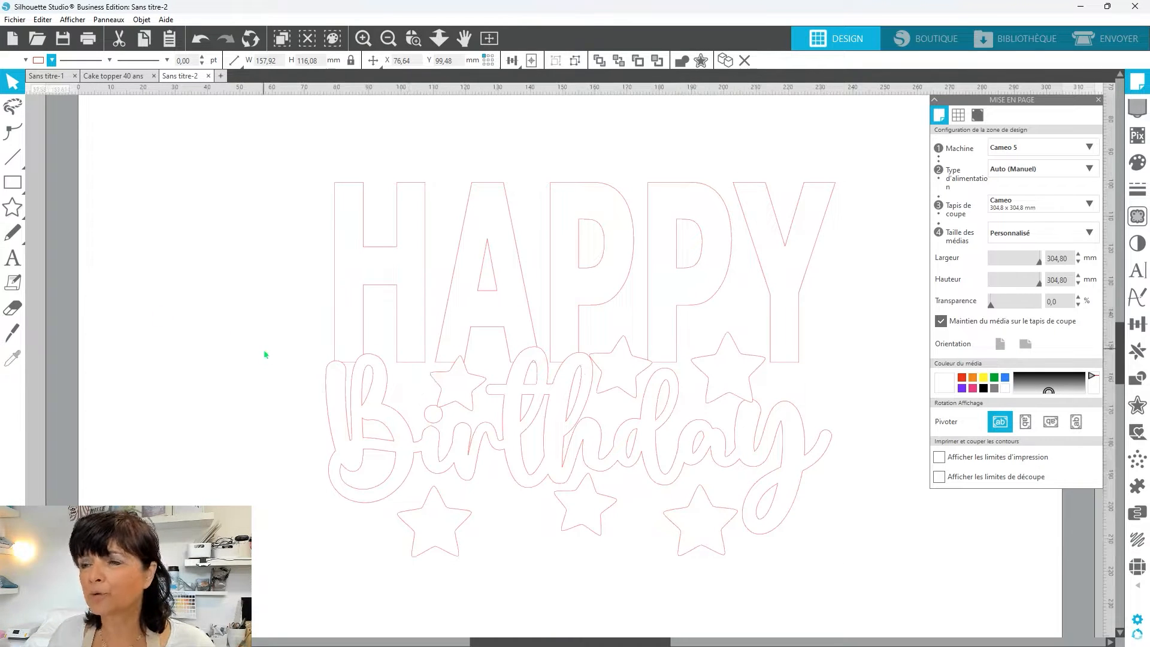
Step: Ungroup the Happy Birthday lettering and check that its stars can be selected individually
drag(399, 478, 359, 461)
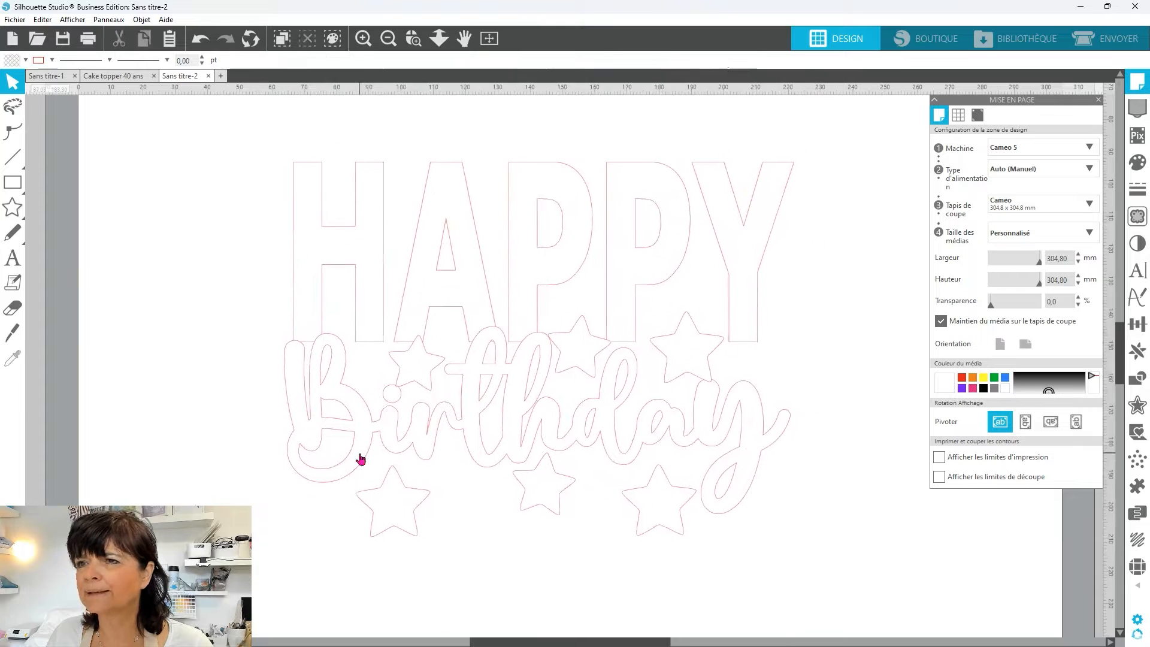
right_click(359, 457)
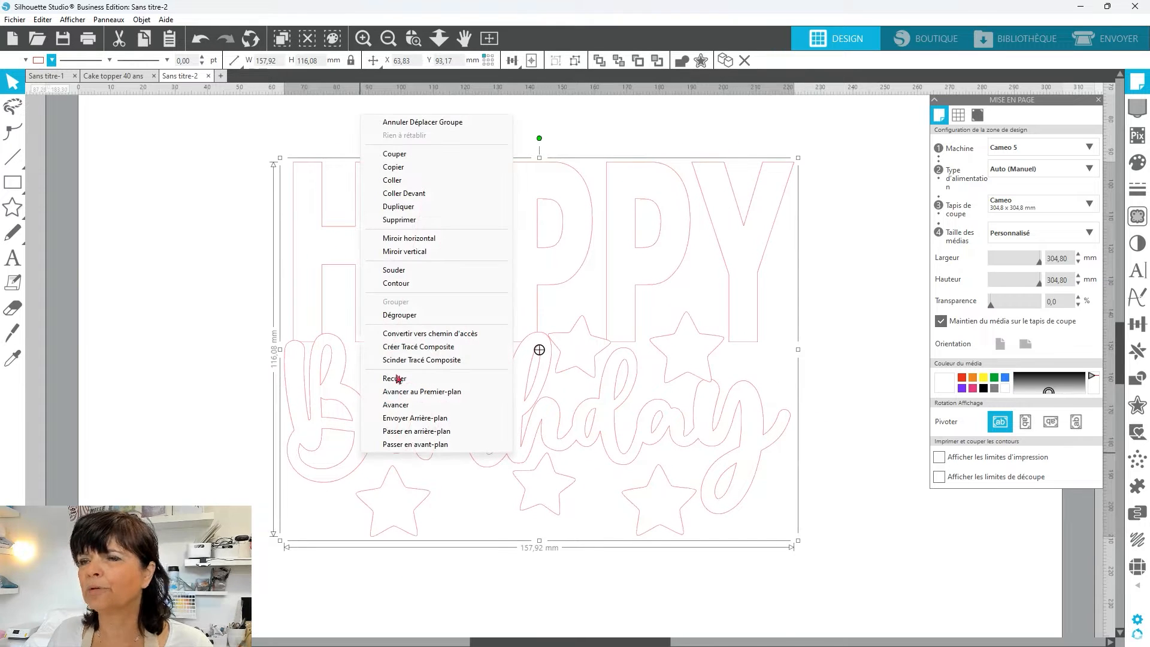
click(392, 316)
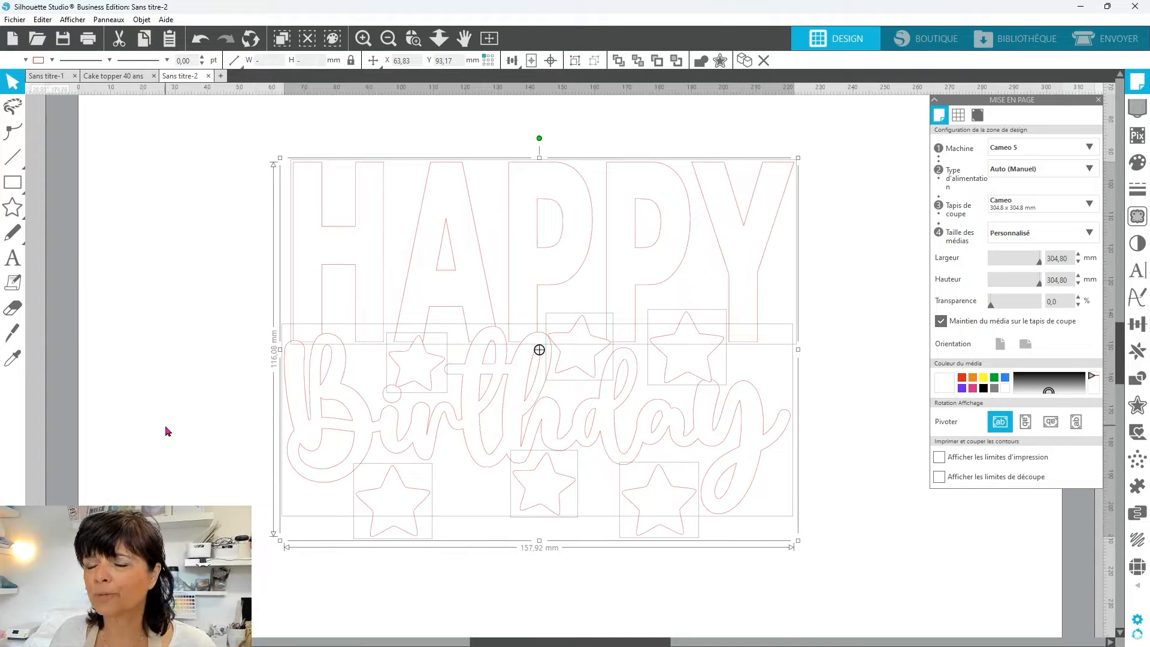
click(206, 502)
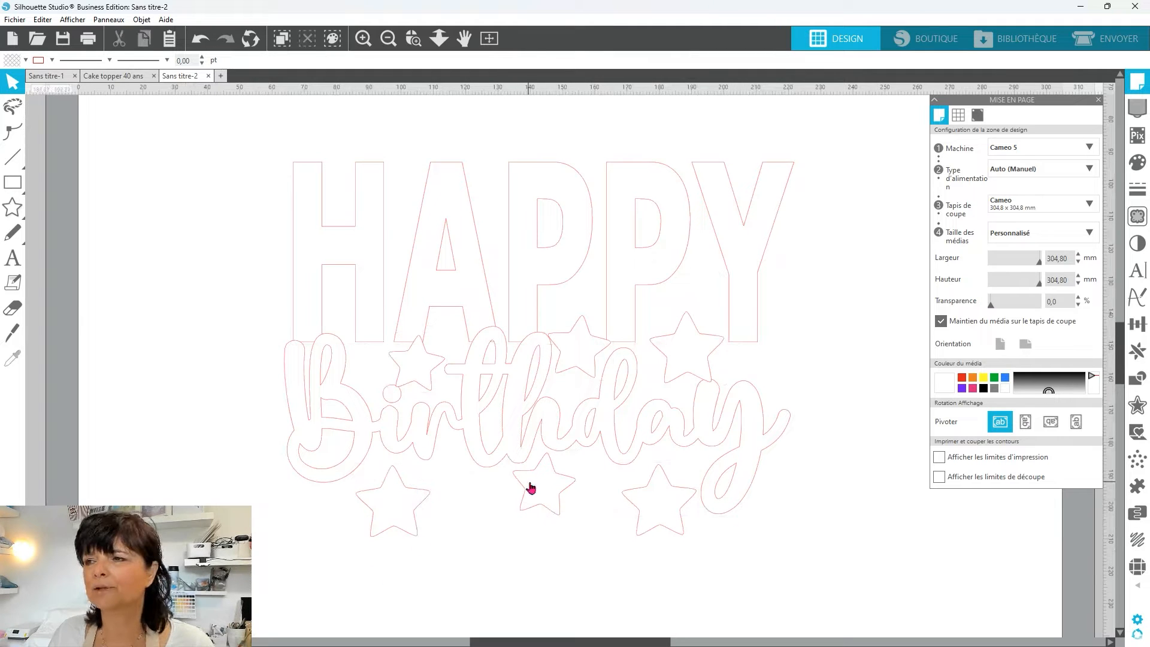
click(670, 518)
click(552, 505)
click(574, 354)
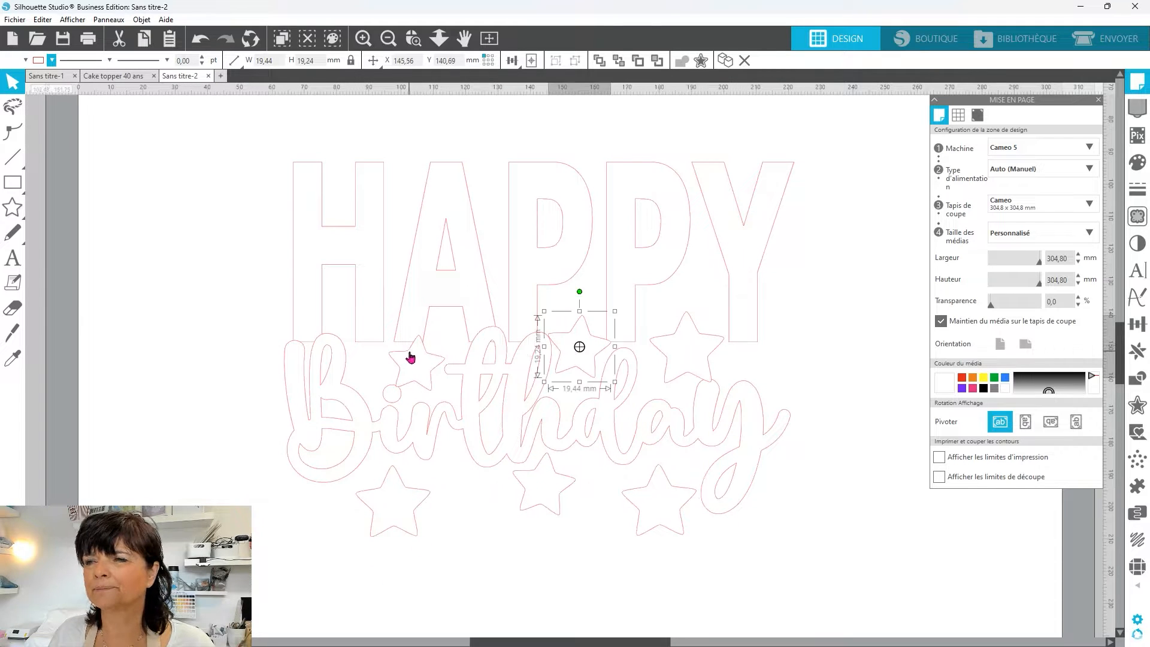
click(401, 358)
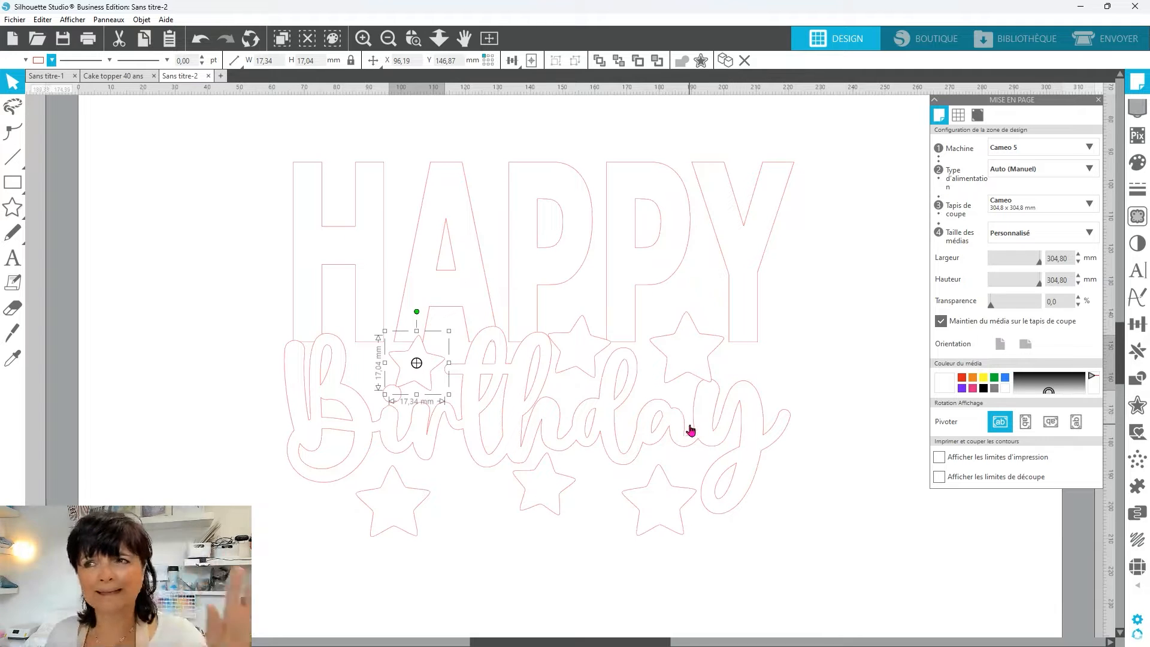
Step: Duplicate the complete Happy Birthday lettering with its stars, place the copy to the right of the page, and close the page setup
click(388, 38)
drag(437, 405, 803, 521)
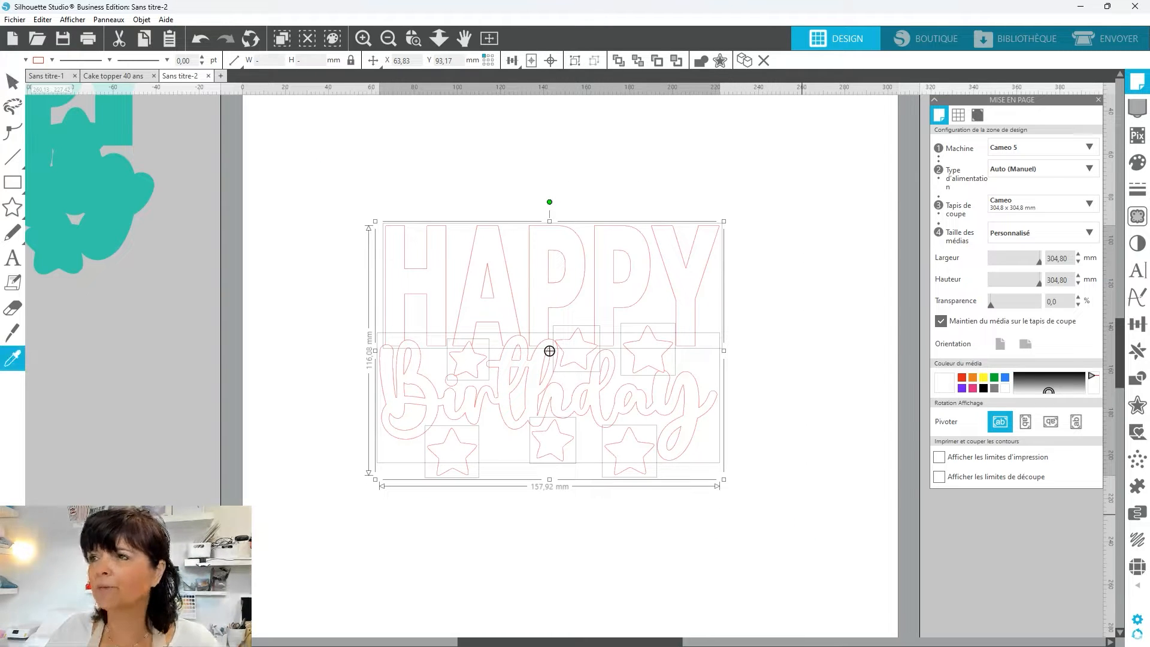
key(ctrl+d)
drag(832, 450, 1072, 514)
click(12, 358)
click(1056, 521)
click(1099, 100)
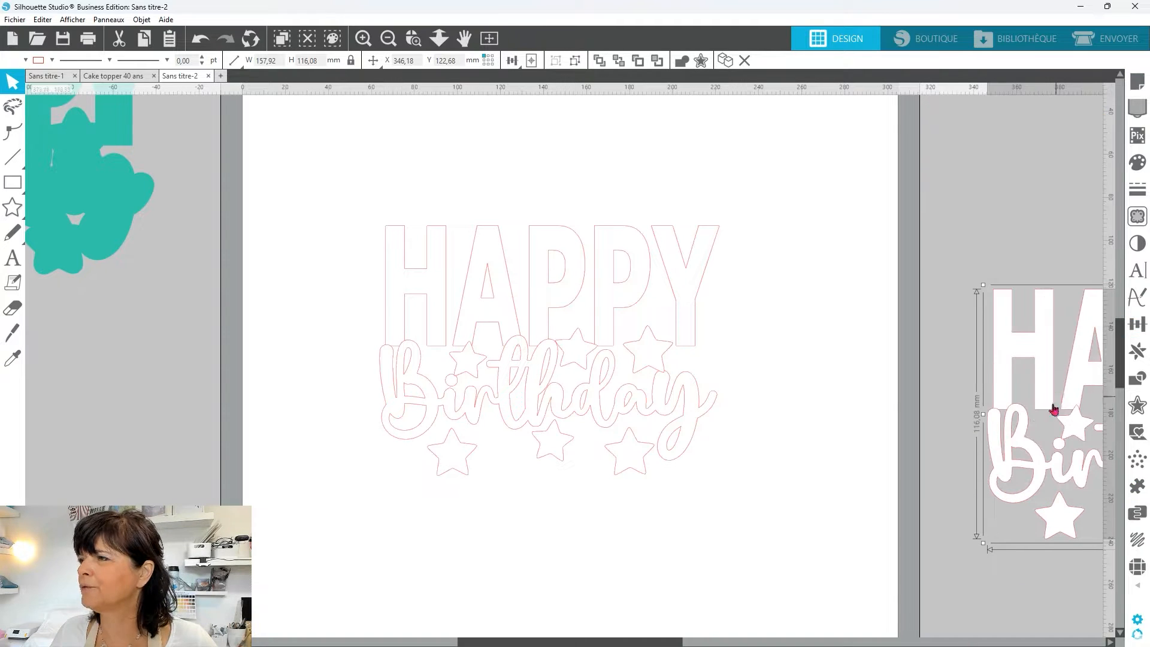
Step: Reposition the lettering copy beside the page's right edge, at about X 338 mm and Y 81 mm
drag(1030, 362, 976, 236)
drag(1039, 349, 1012, 321)
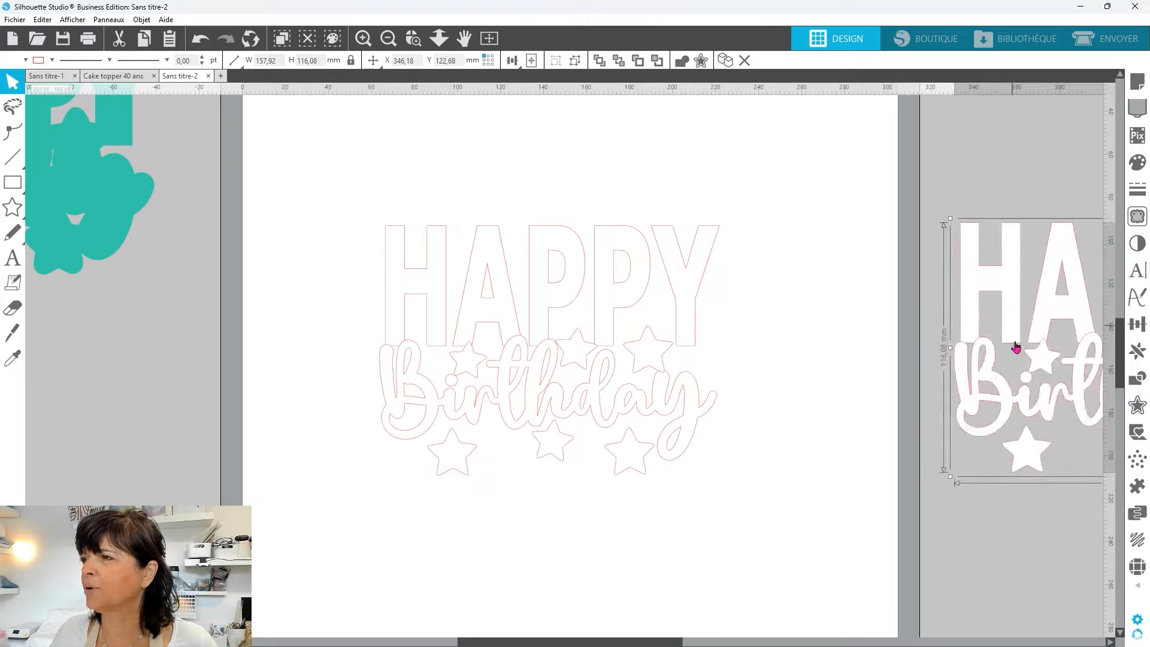
drag(971, 285, 985, 261)
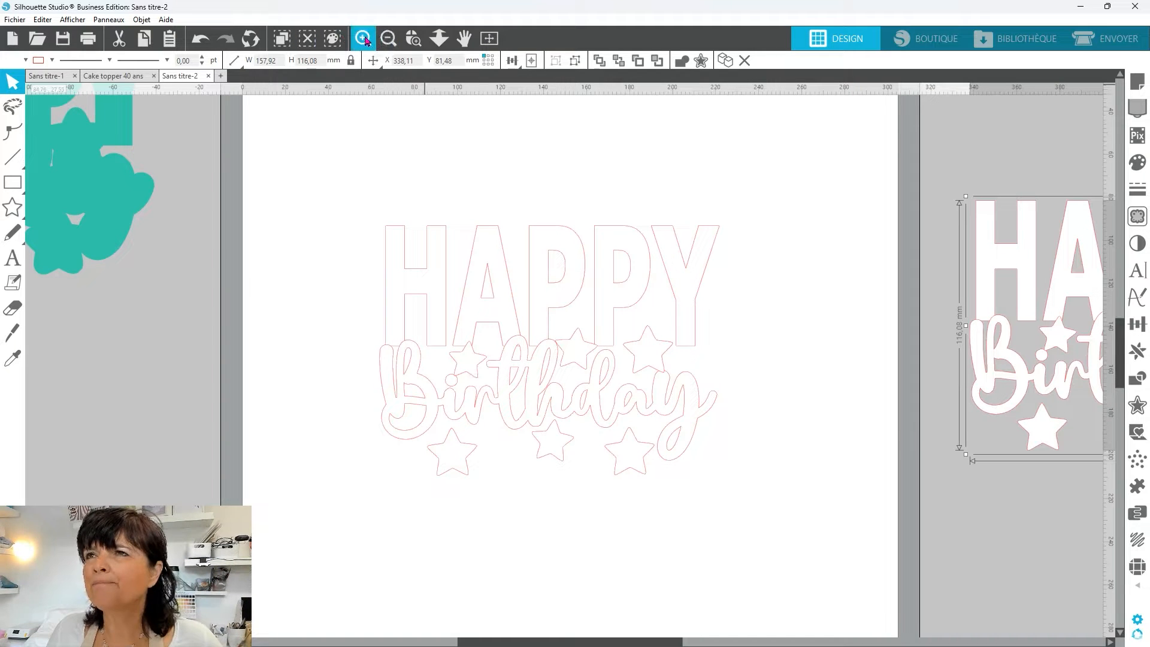
Step: Draw a five-pointed star about 35 × 34 mm on the page, left of the lettering's lower row of stars
click(413, 38)
drag(372, 293, 580, 406)
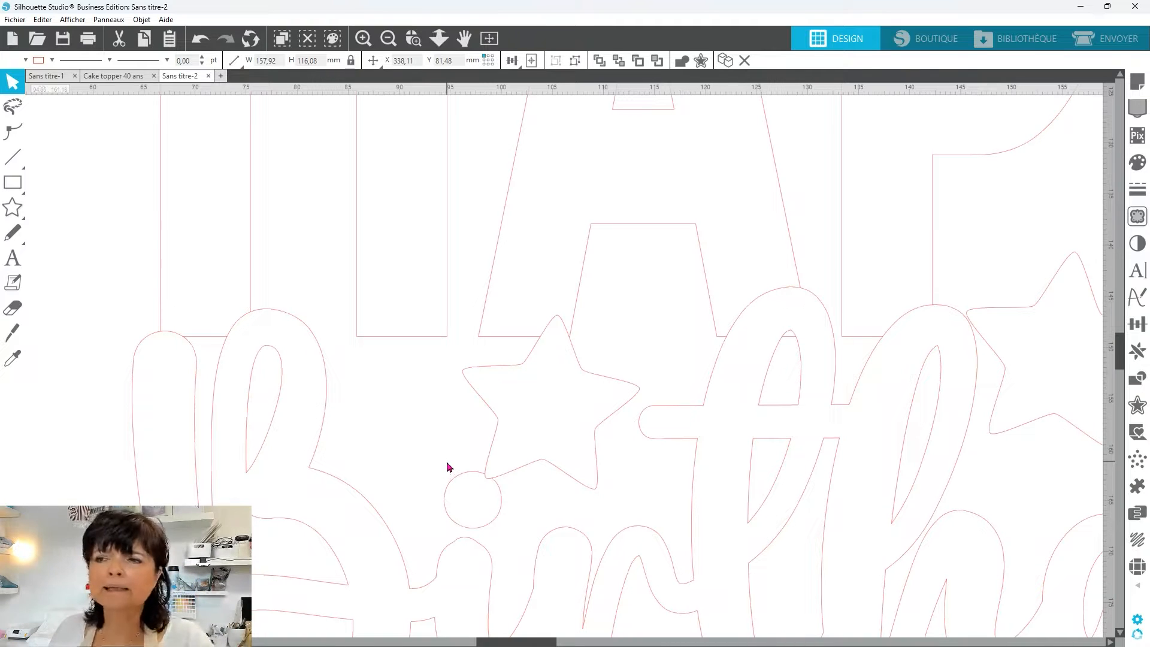
click(388, 39)
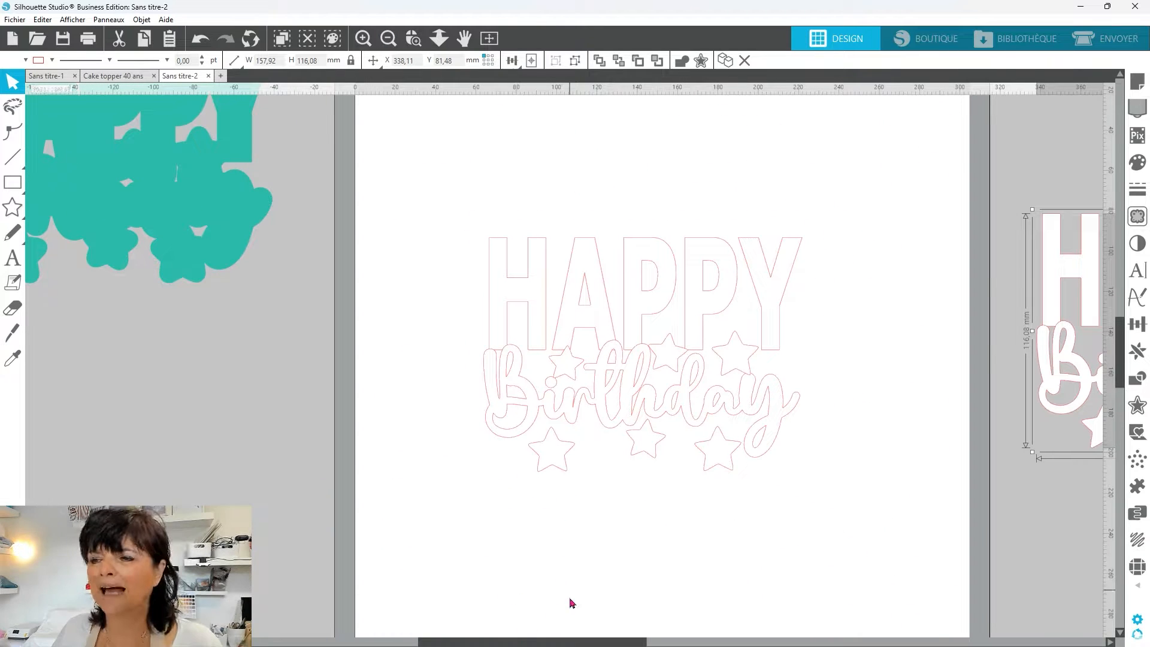
drag(521, 642, 585, 643)
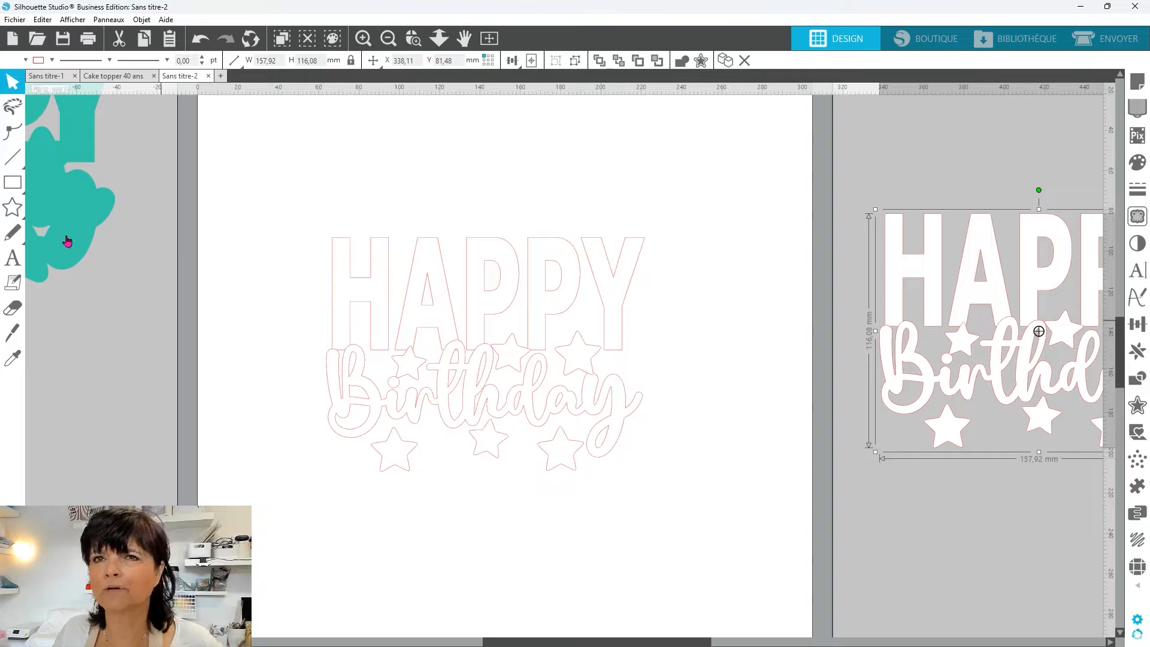
click(12, 208)
click(37, 209)
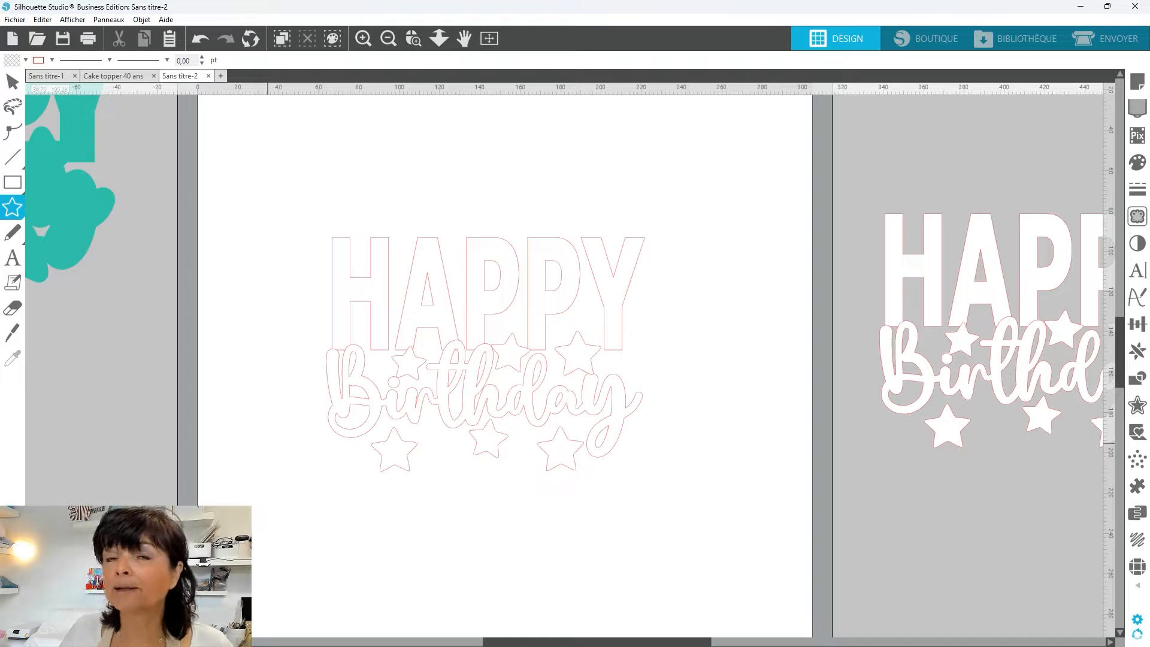
mouse_move(262, 454)
mouse_move(261, 451)
mouse_down()
mouse_move(240, 482)
mouse_move(253, 461)
mouse_up()
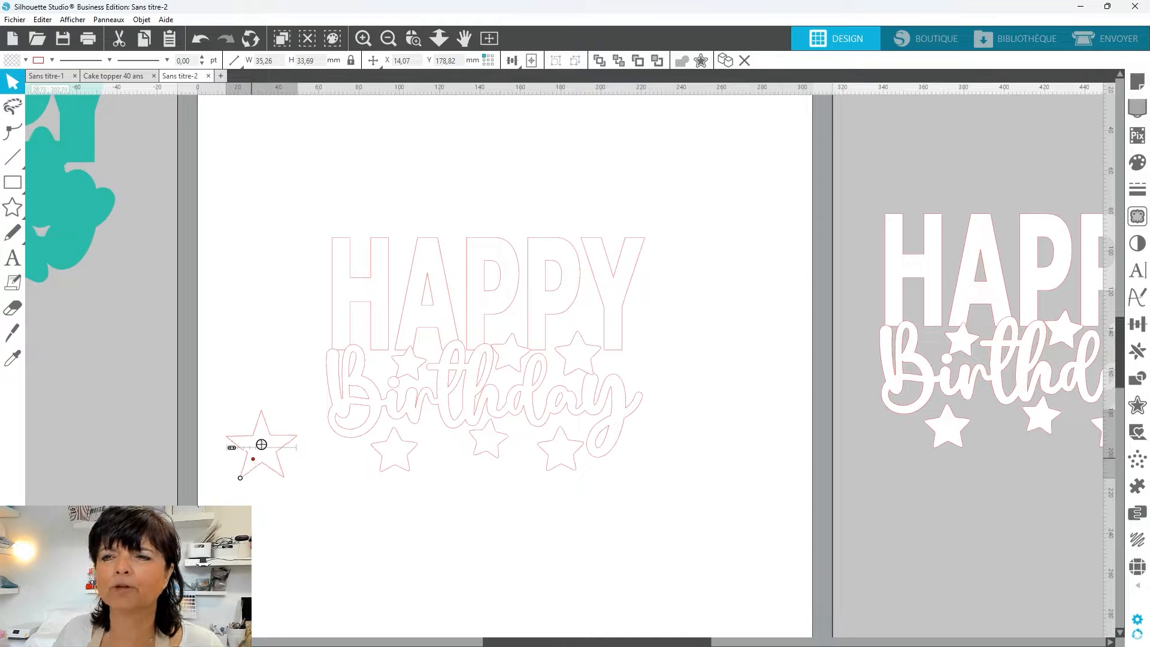
Step: Try an outer contour with pointed and rounded corner styles on the lettering's lower-left star
click(280, 477)
click(384, 470)
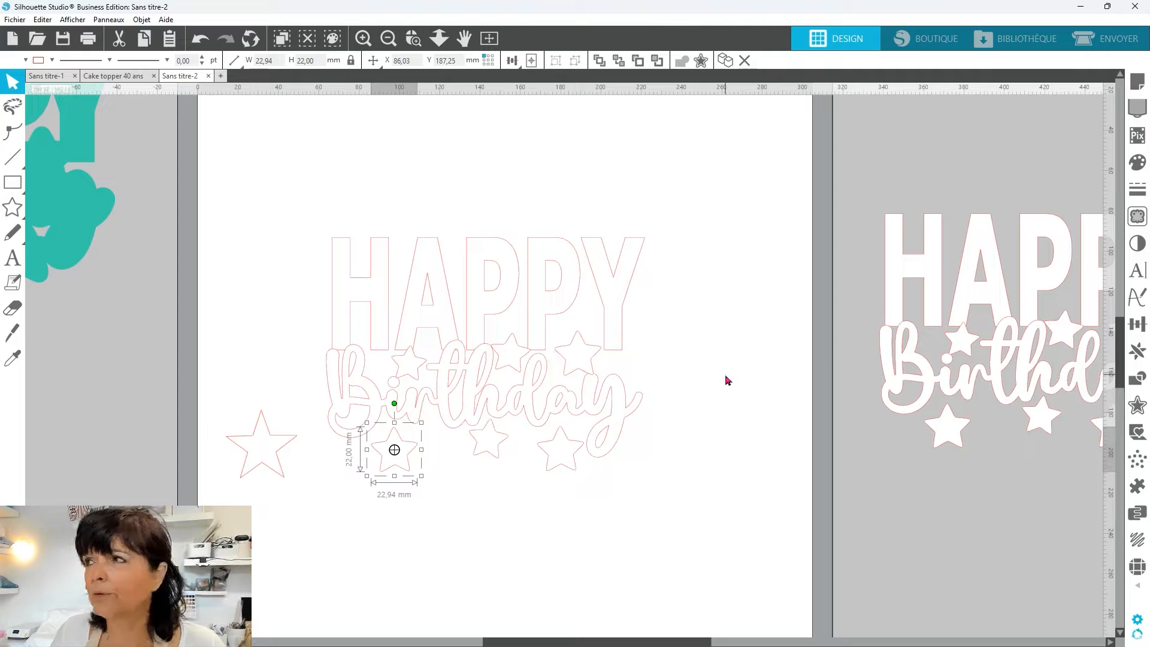
click(1138, 405)
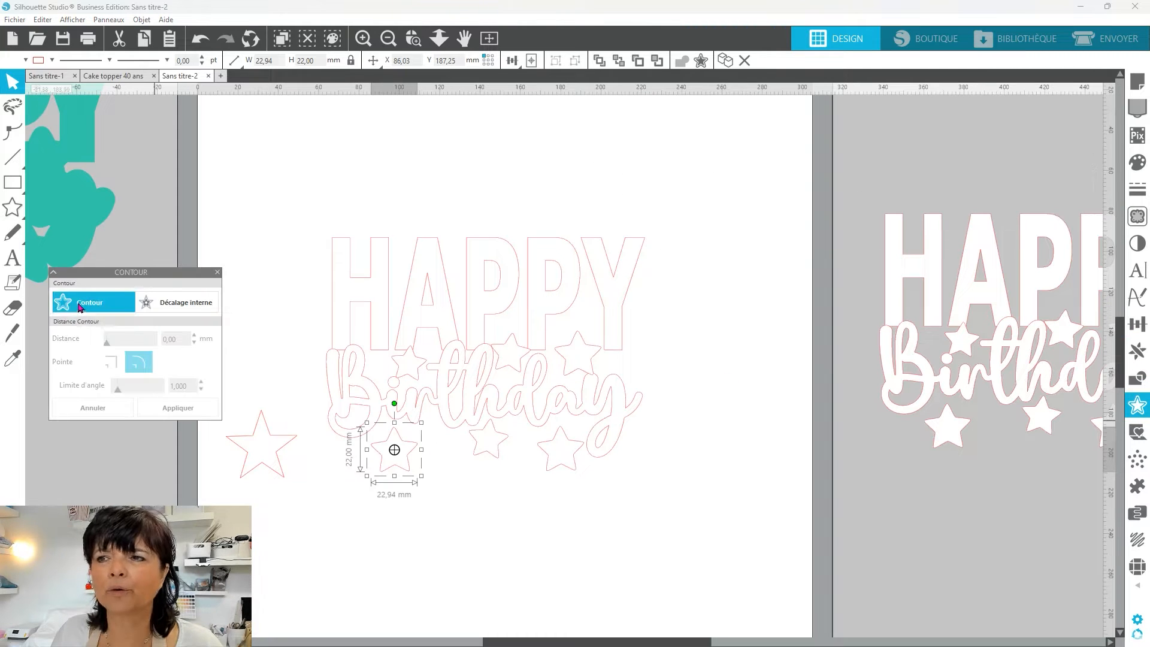
click(80, 306)
click(111, 362)
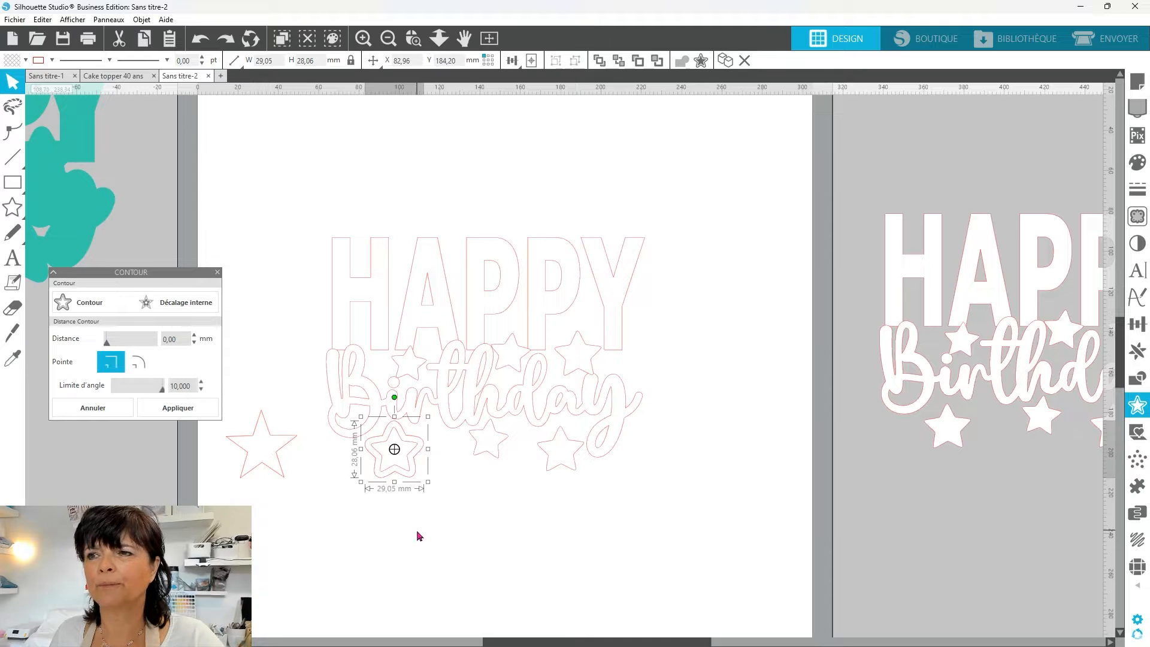
click(138, 362)
key(Escape)
Step: Convert the drawn star to a path and move it slightly down, to about X 23 mm and Y 194 mm
click(258, 448)
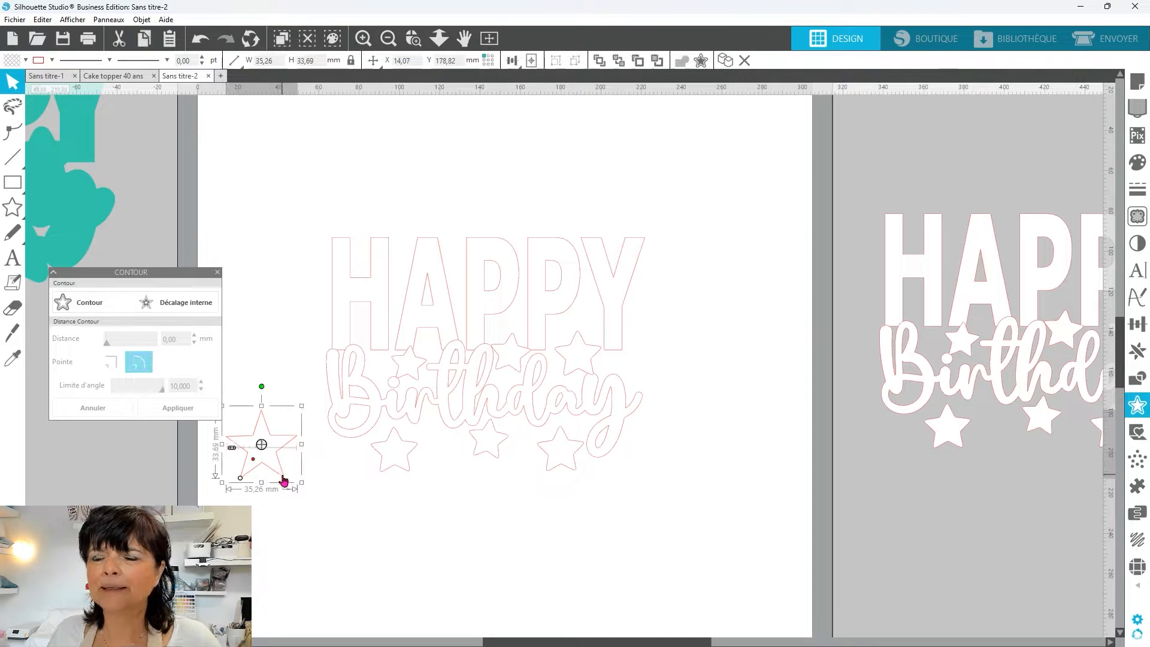
right_click(288, 511)
click(355, 419)
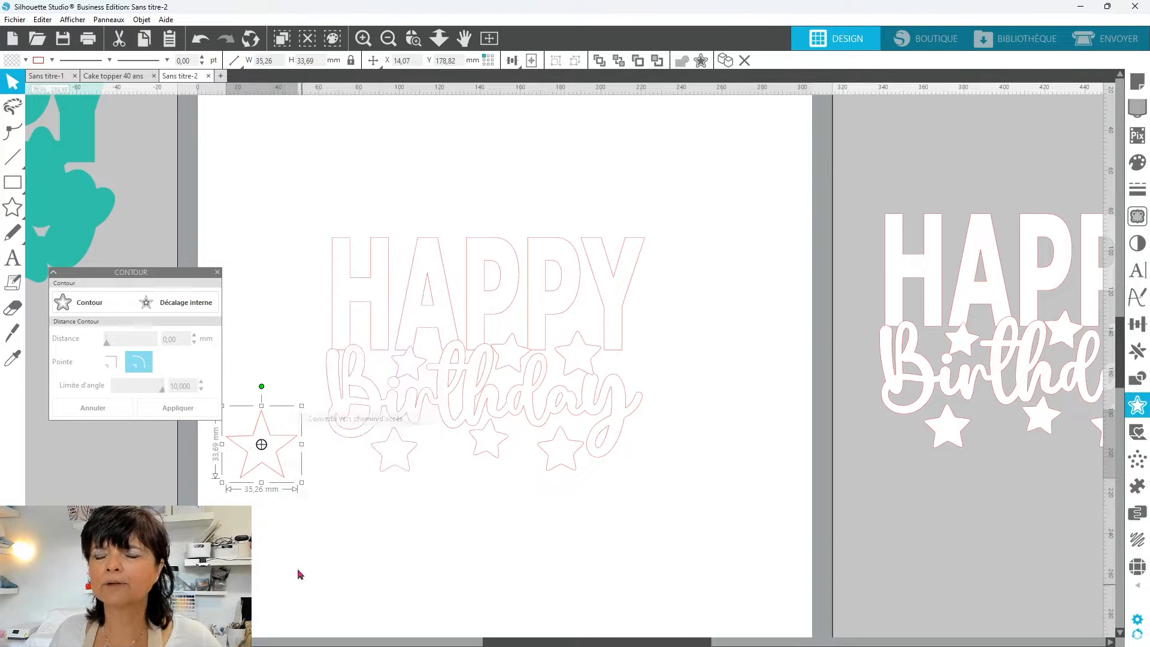
click(282, 505)
drag(282, 479, 301, 510)
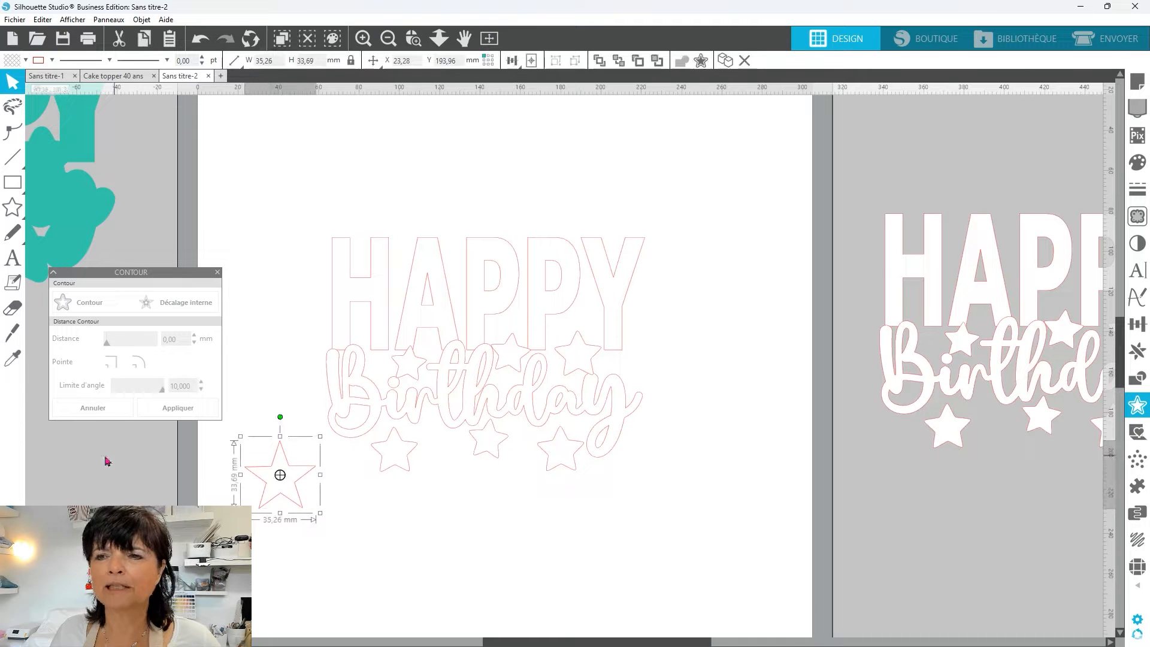
Step: Duplicate the drawn star below itself and fit the upper one over the lettering's lower-left star at about 29 × 28 mm
key(i)
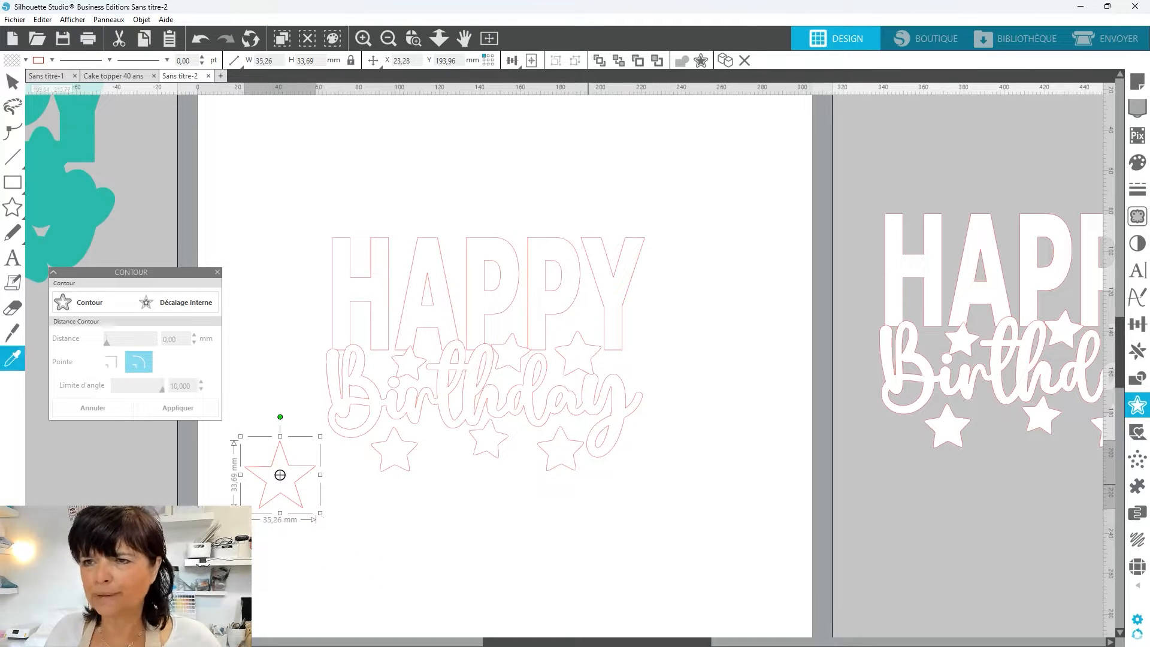
key(ctrl+v)
key(b)
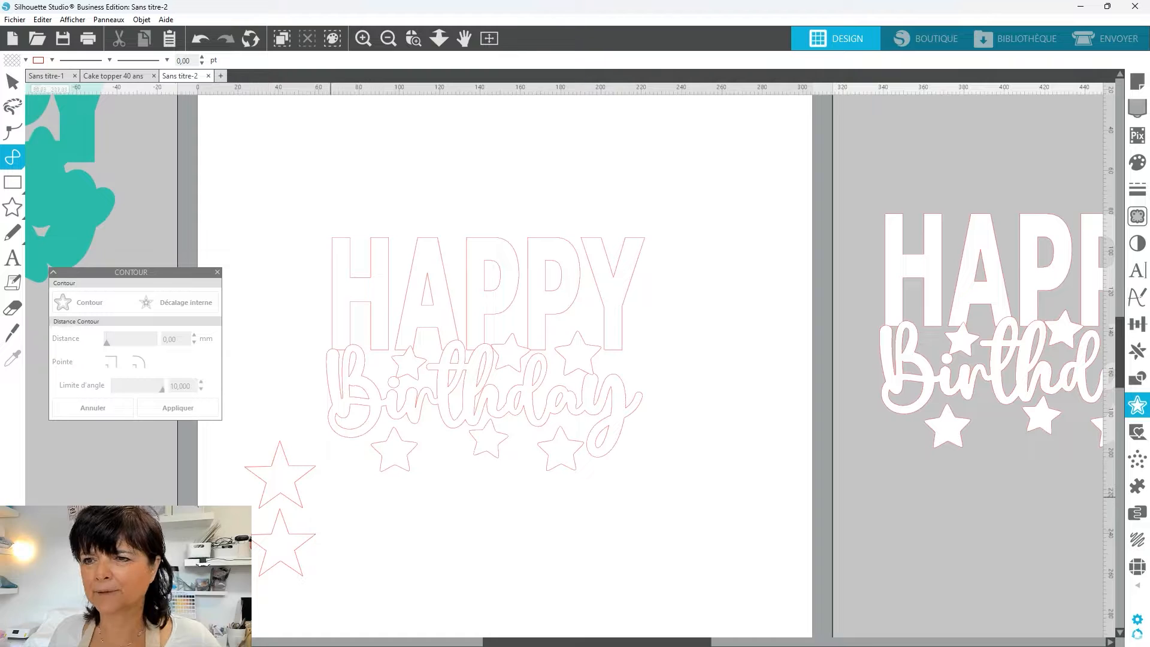
drag(299, 482, 431, 489)
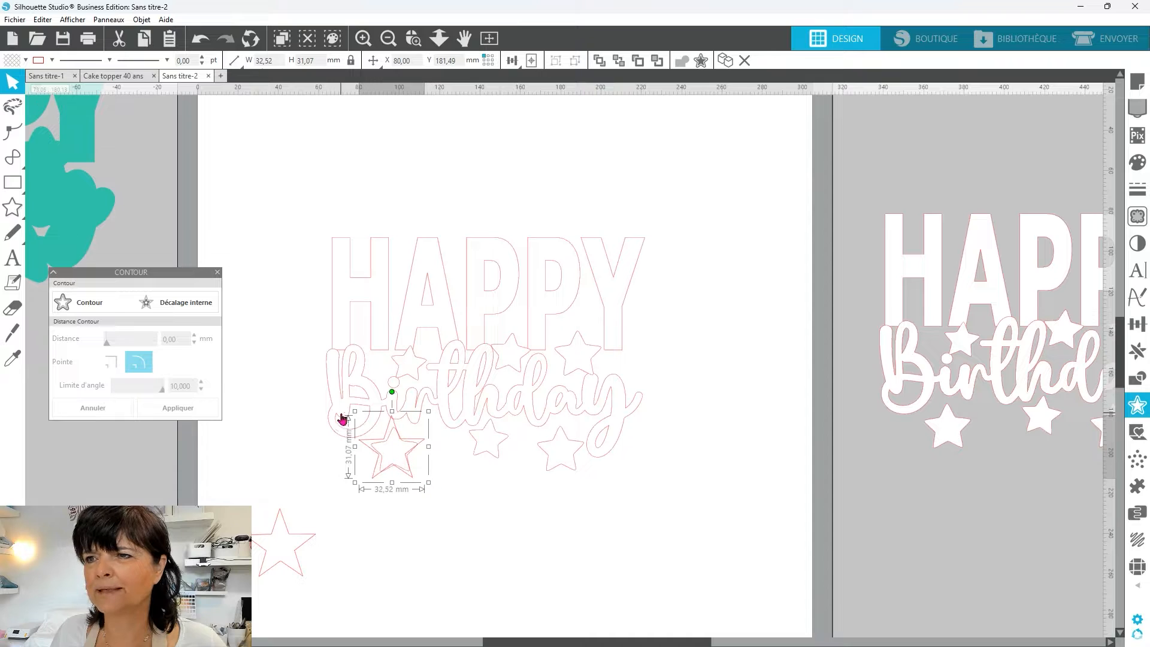
drag(357, 417, 362, 422)
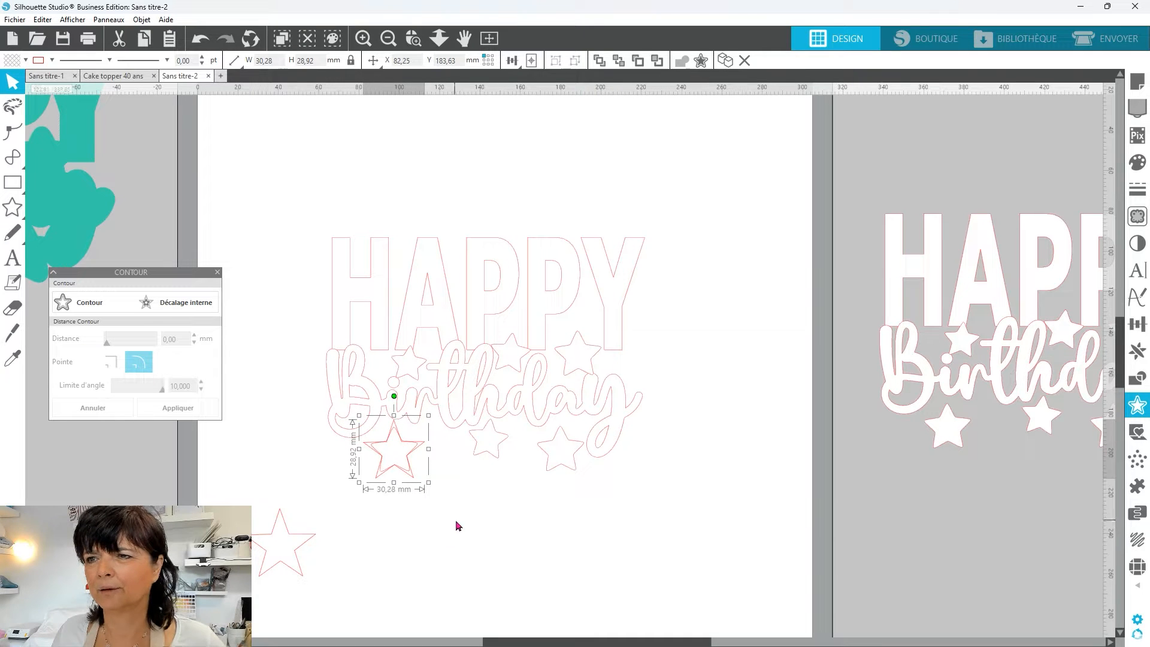
drag(381, 449, 383, 449)
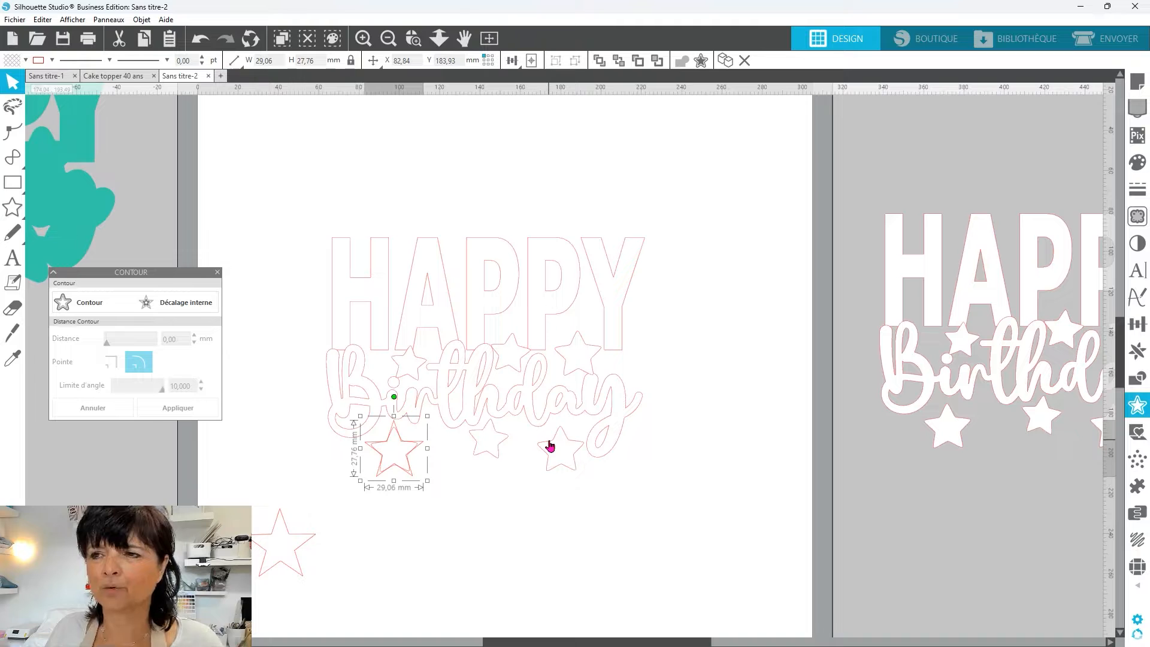
Step: Shift the new star down, delete the lettering's original lower-left star, and return the new star to its place
key(Down)
key(Down)
key(Down)
key(Escape)
click(406, 416)
key(Delete)
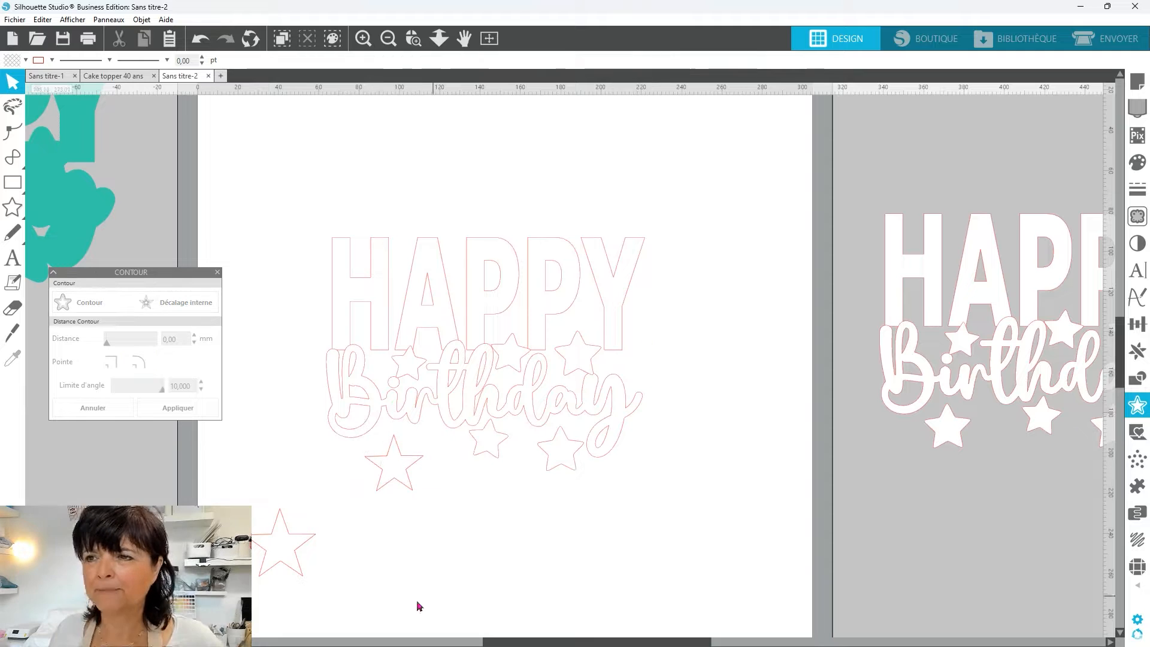
click(392, 461)
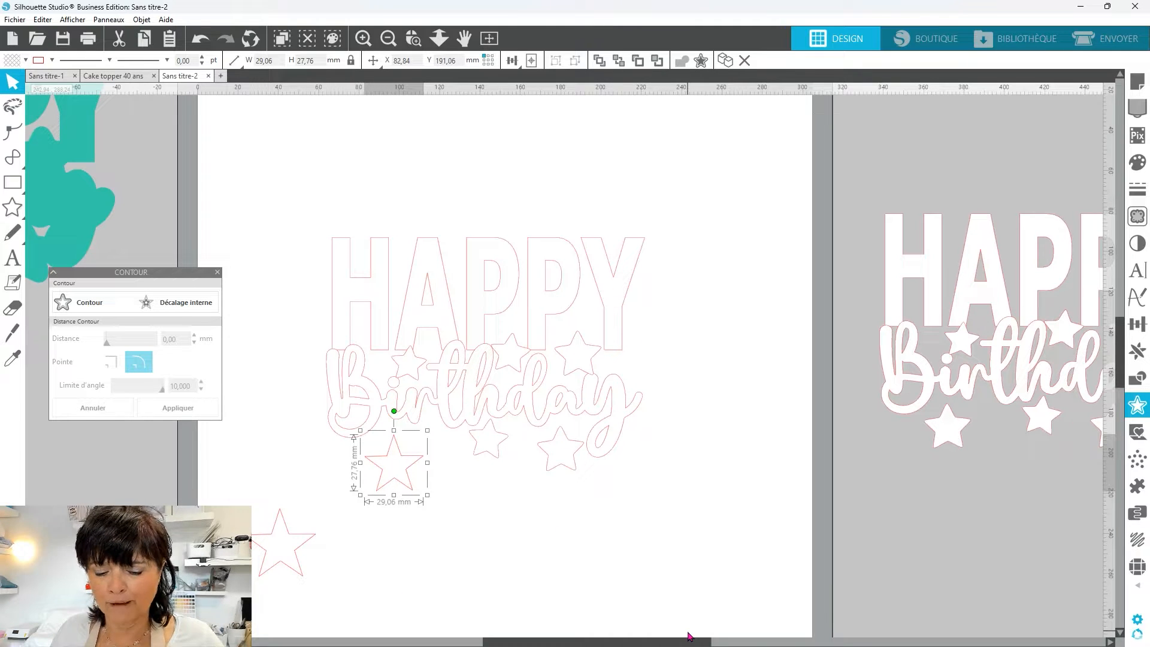
key(Up)
key(Up)
key(Up)
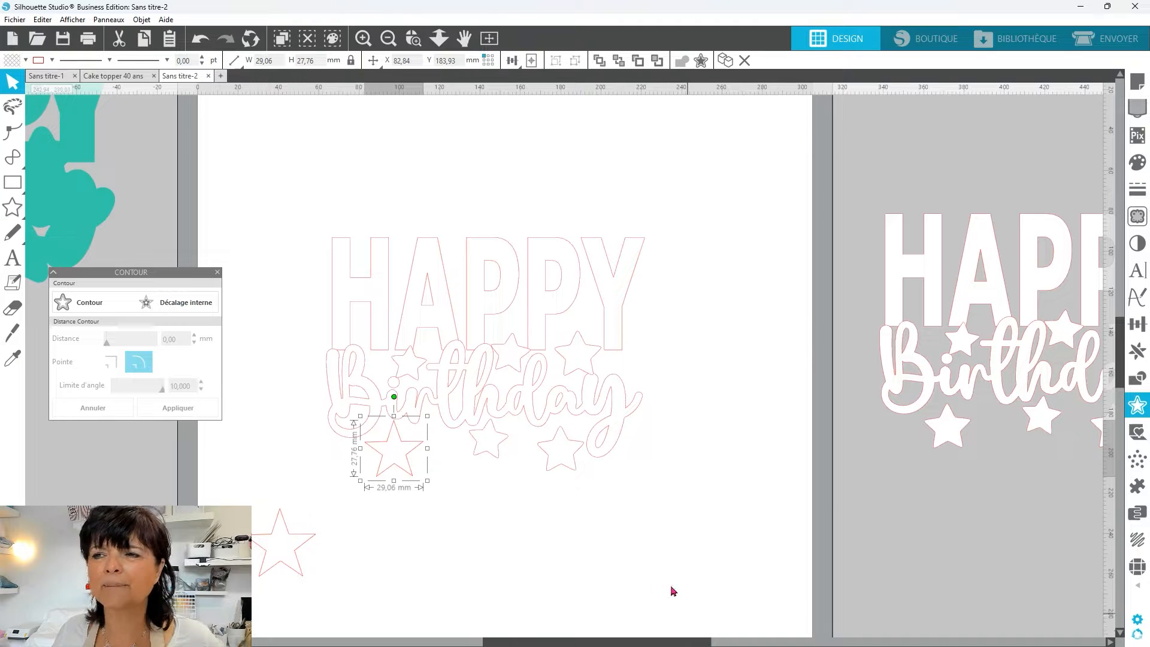
Step: Duplicate the spare star and fit the copy, tilted to match, over the lower-middle star at about 23 × 22 mm
key(Tab)
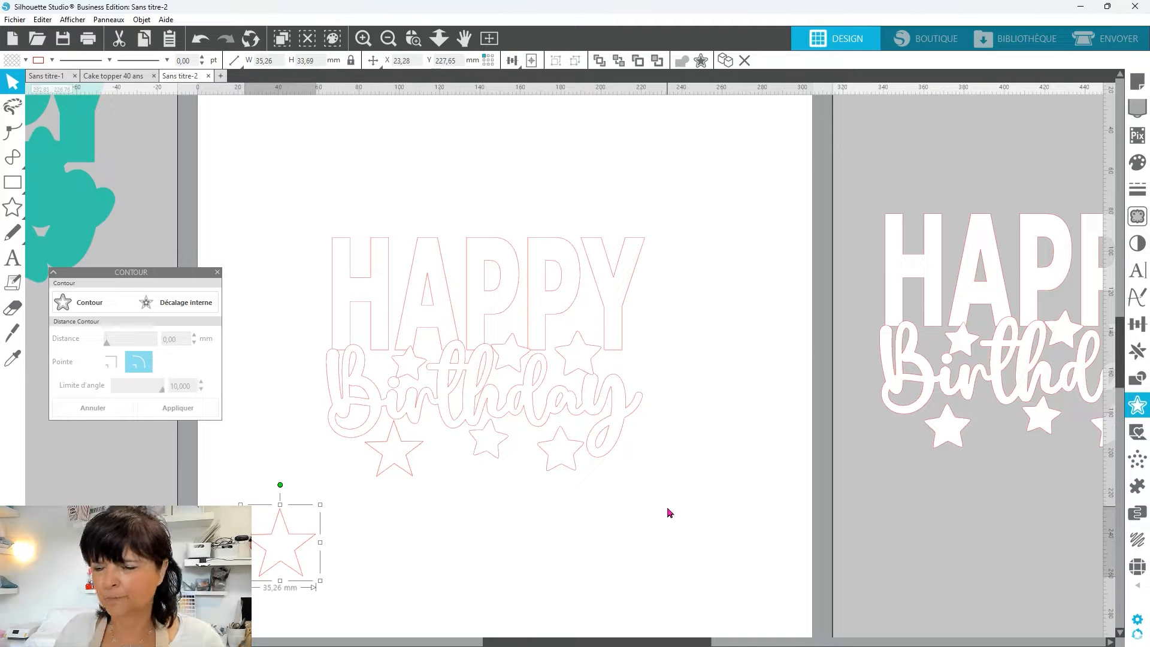
key(ctrl+d)
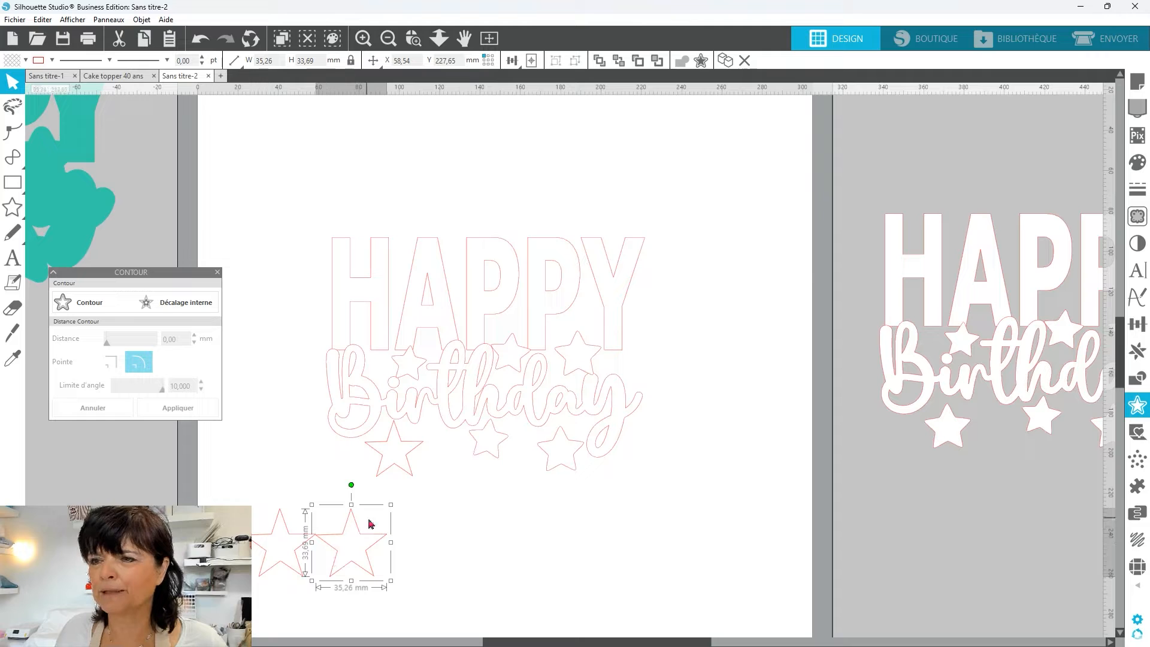
drag(390, 505, 488, 435)
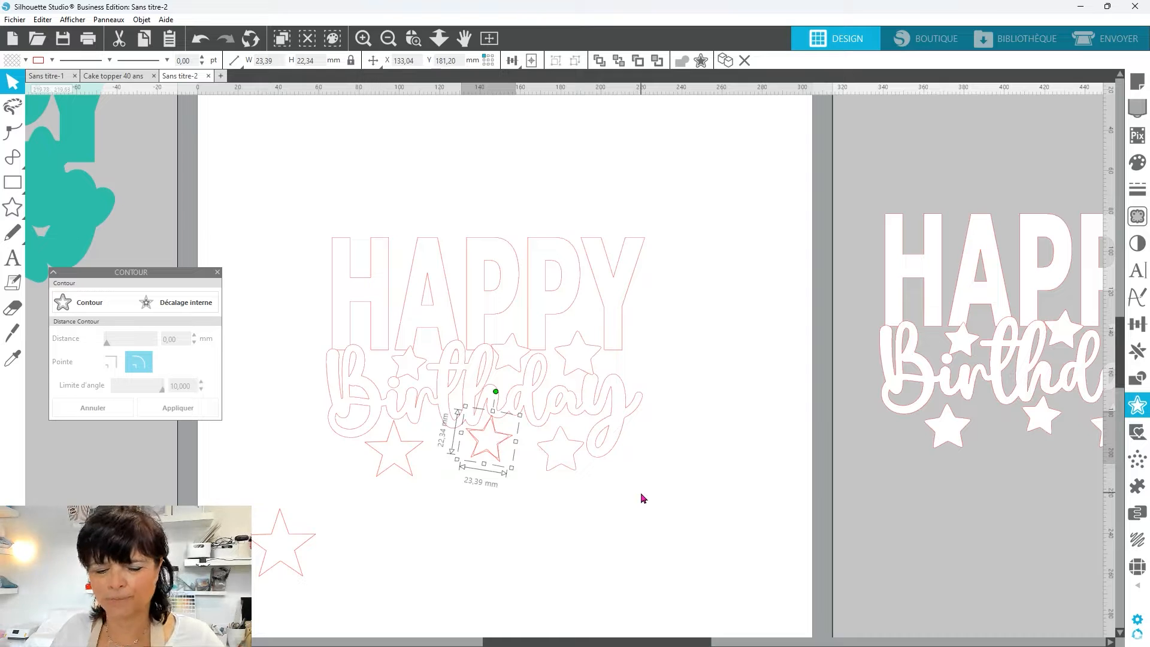
Step: Delete the lettering's original lower-middle star and position the pointed replacement in its place below the word Birthday
drag(495, 391, 489, 395)
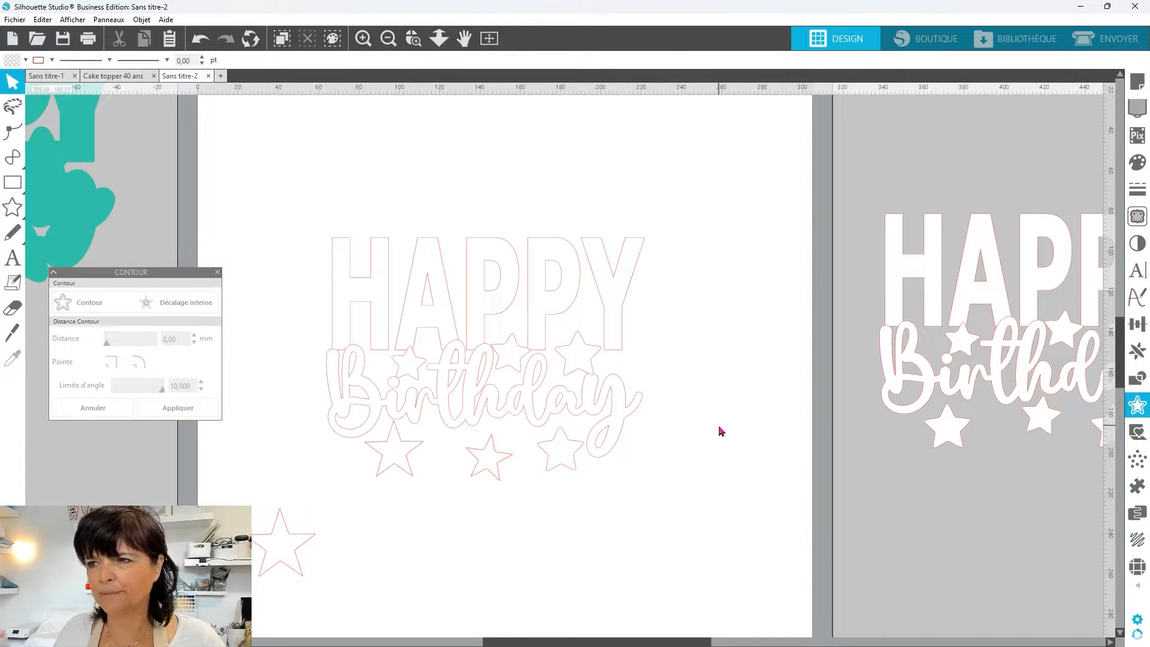
drag(489, 441, 485, 459)
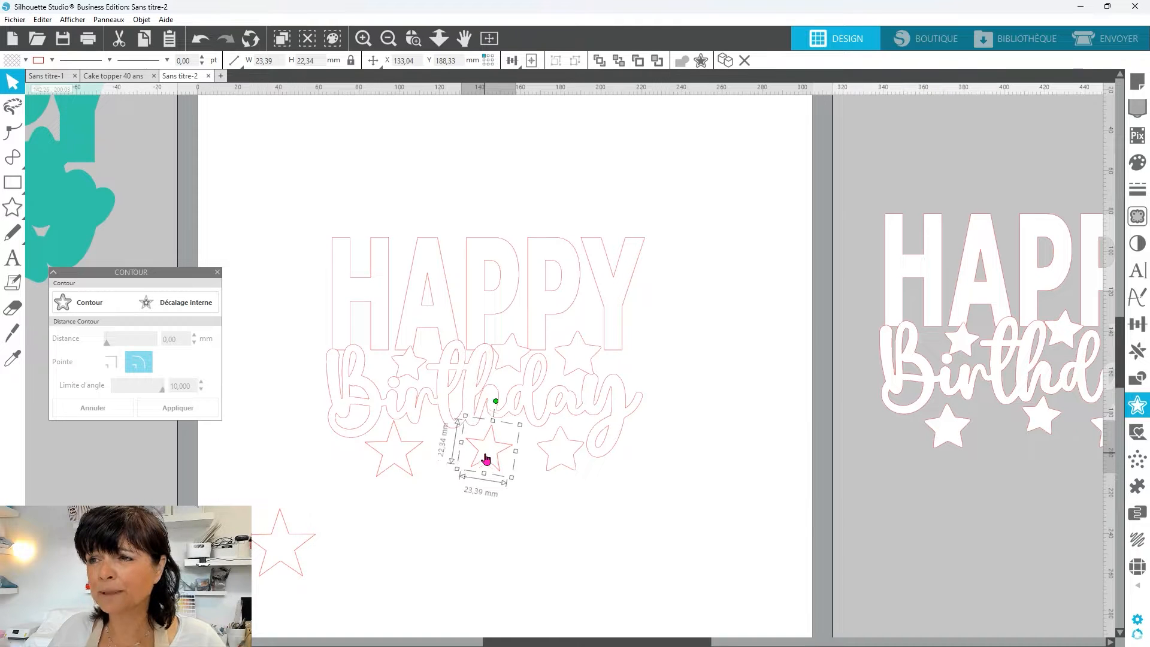
key(Up)
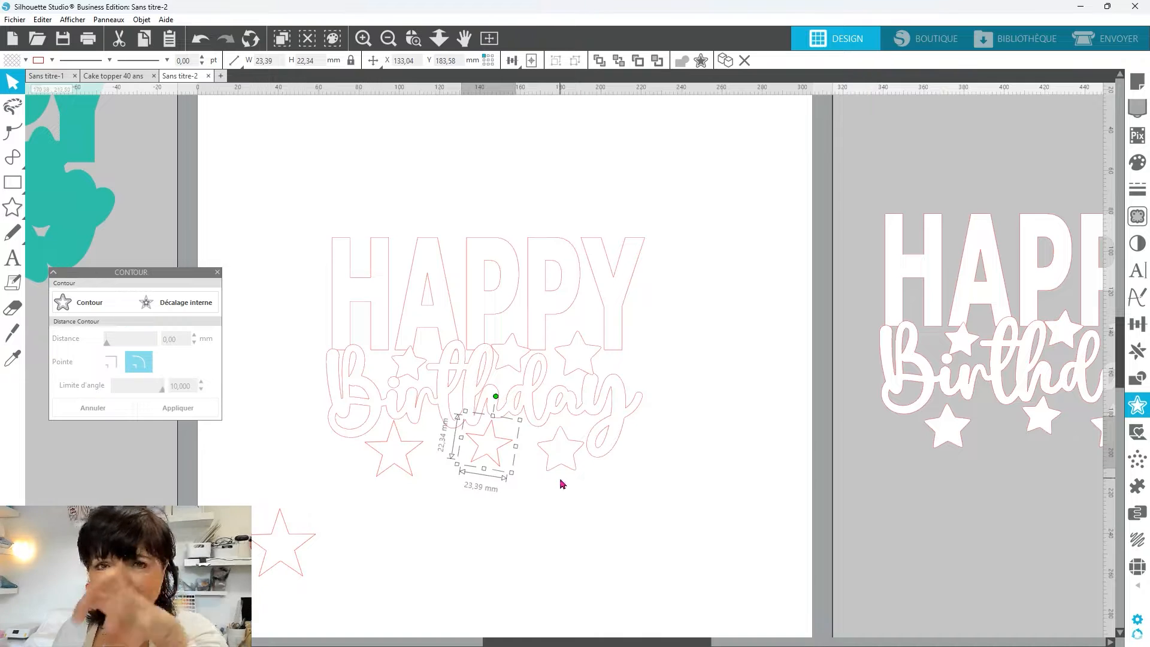
Step: Duplicate the spare star and fit the copy over the lettering's lower-right star at about 25 × 23 mm
click(577, 466)
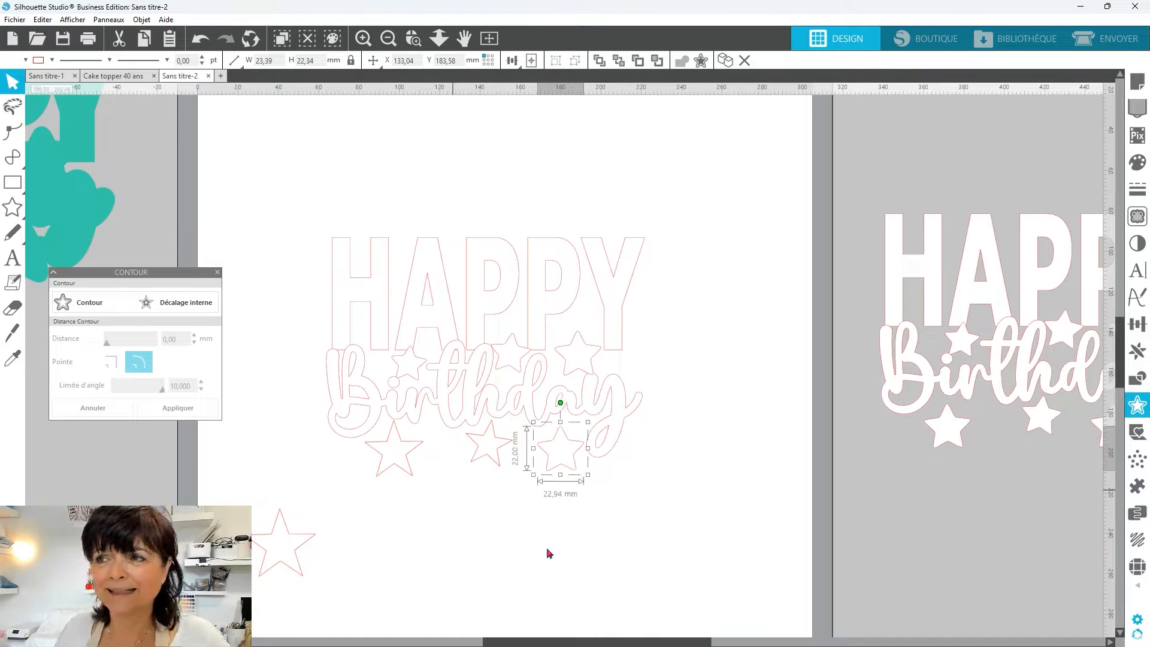
click(299, 567)
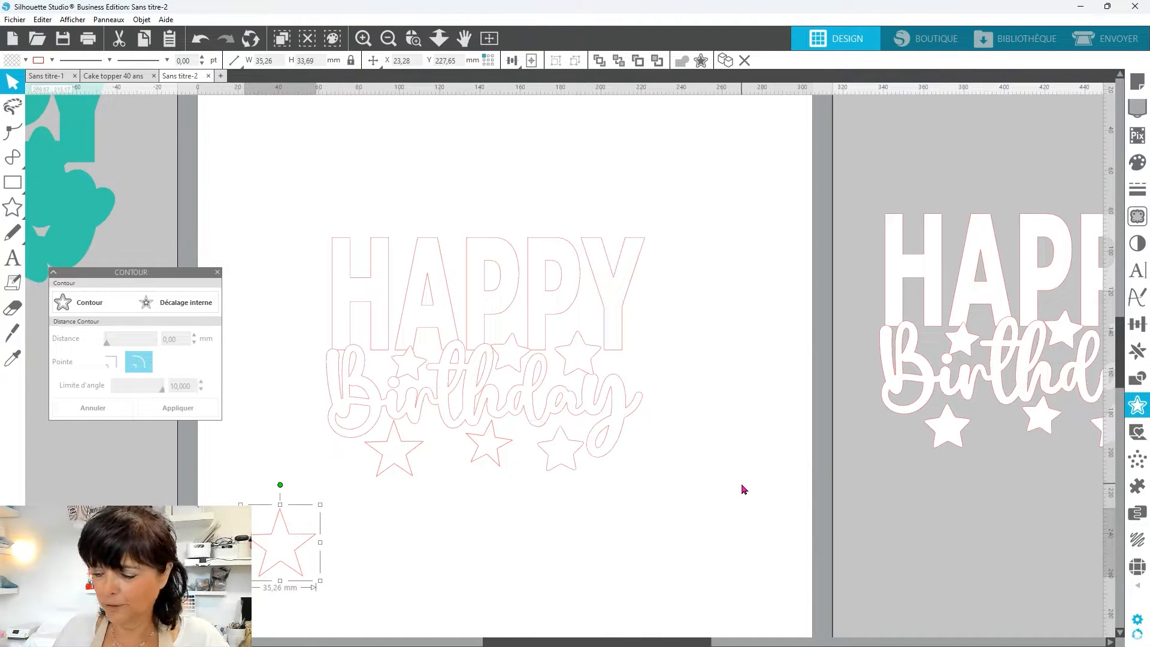
key(ctrl+d)
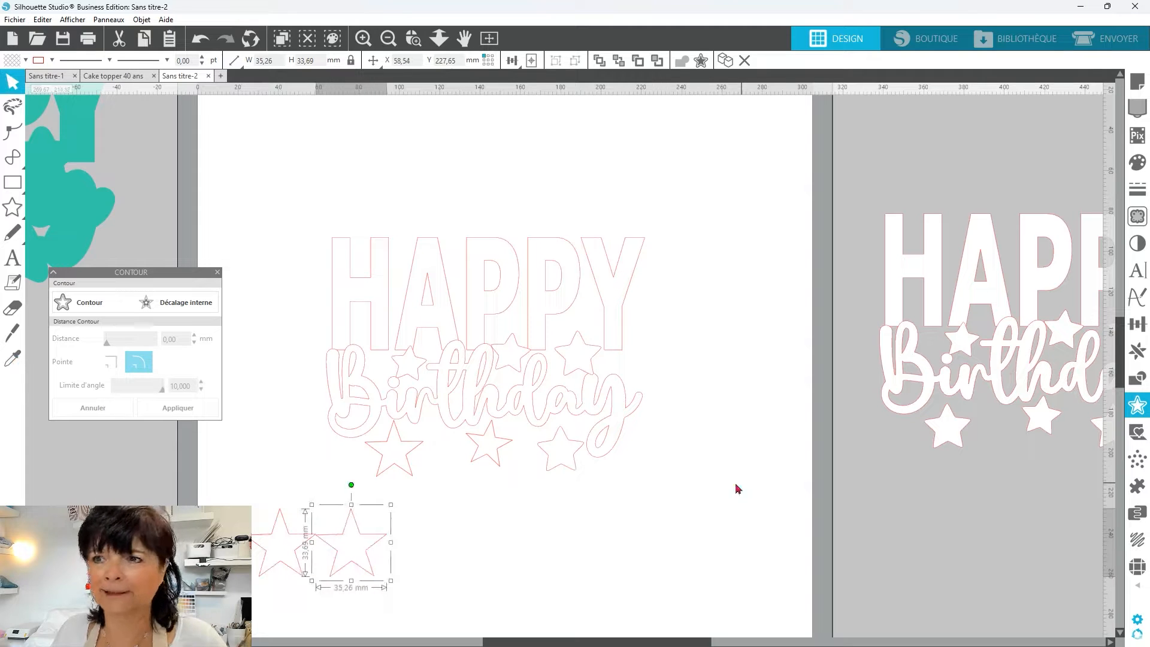
drag(391, 504, 594, 482)
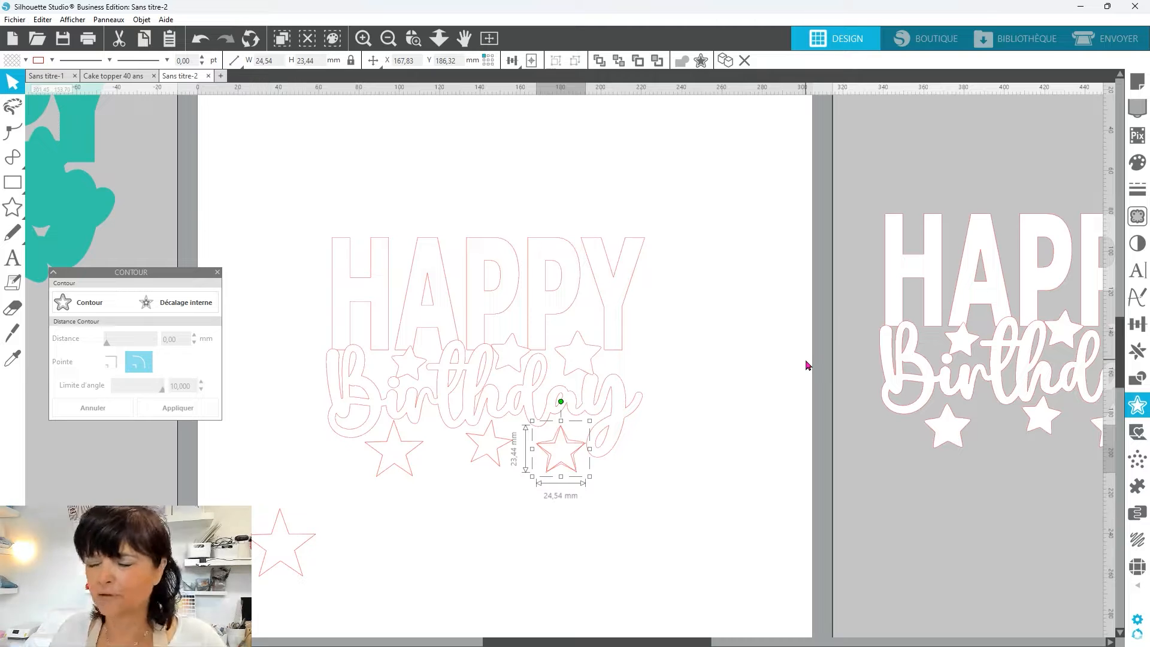
Step: Move the pointed star down, delete the lettering's original lower-right star, and move the pointed star back into its place
key(Down)
key(Down)
key(Down)
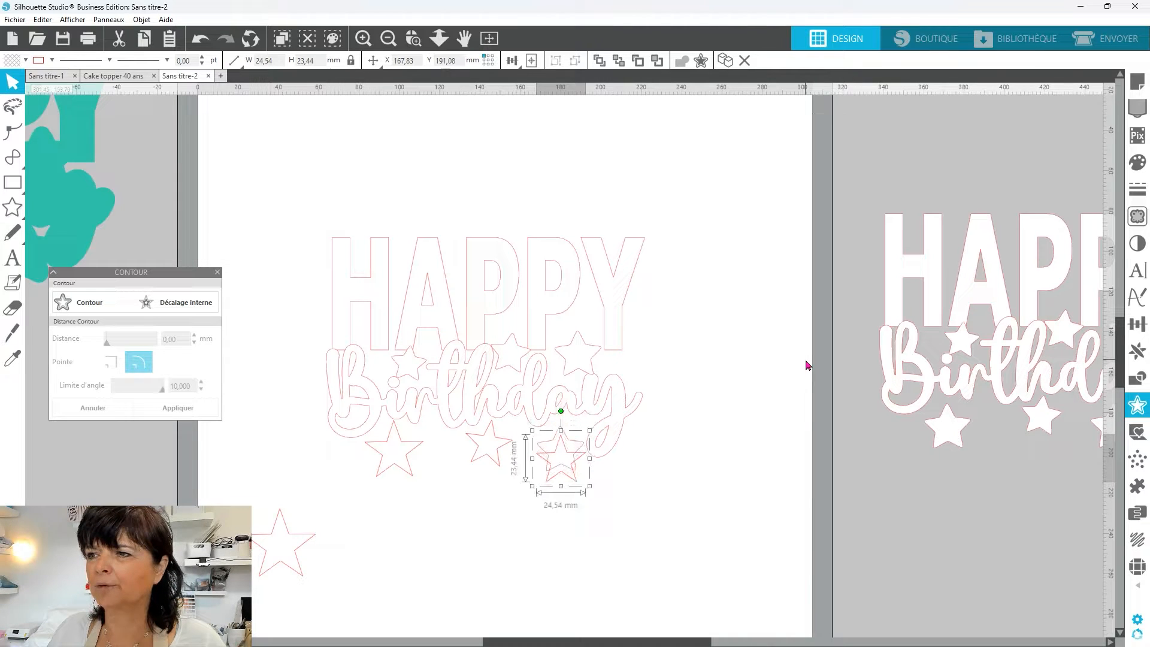
click(692, 466)
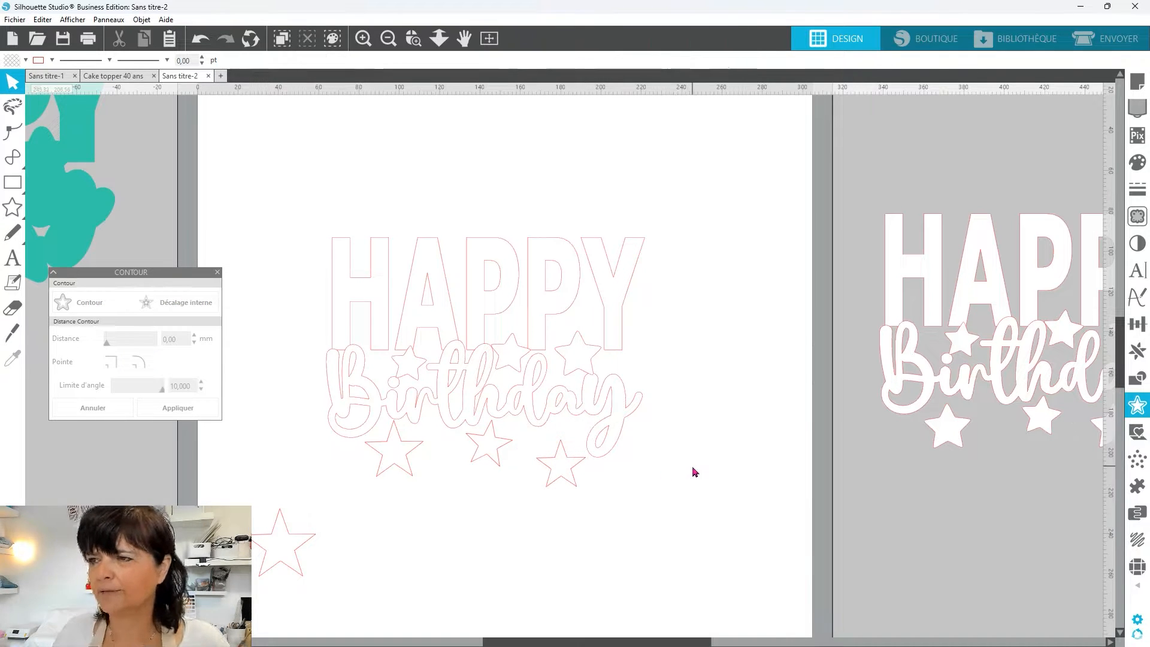
click(560, 446)
key(Up)
key(Up)
key(Up)
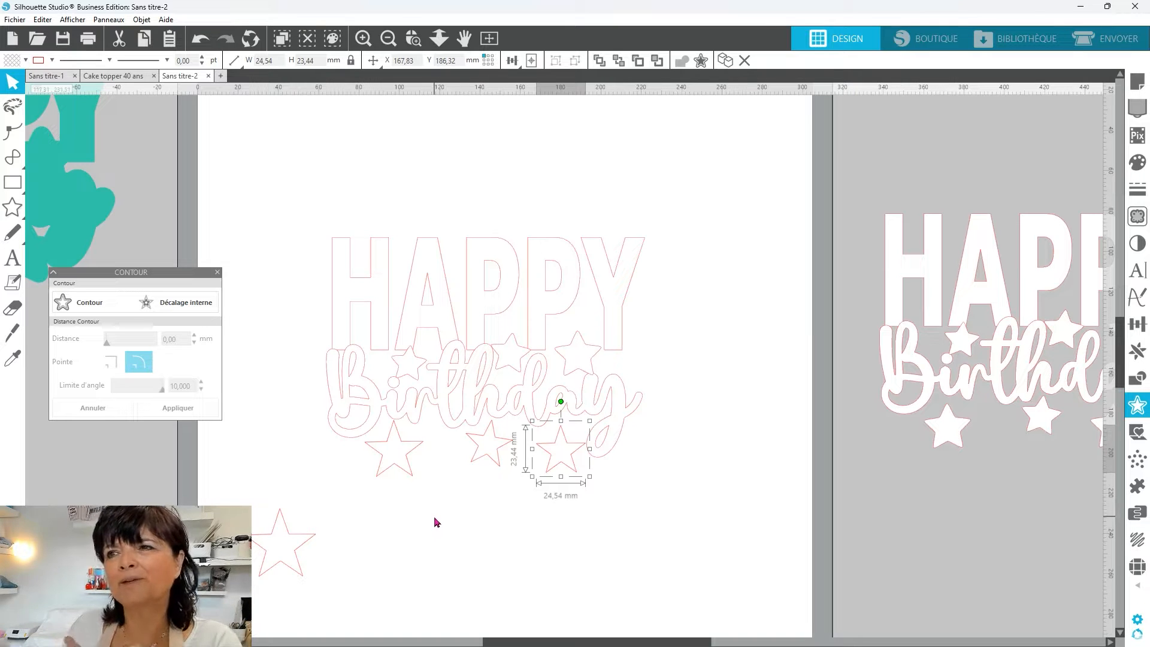
Step: Select the three pointed stars under Birthday and duplicate them directly below
drag(363, 502, 571, 470)
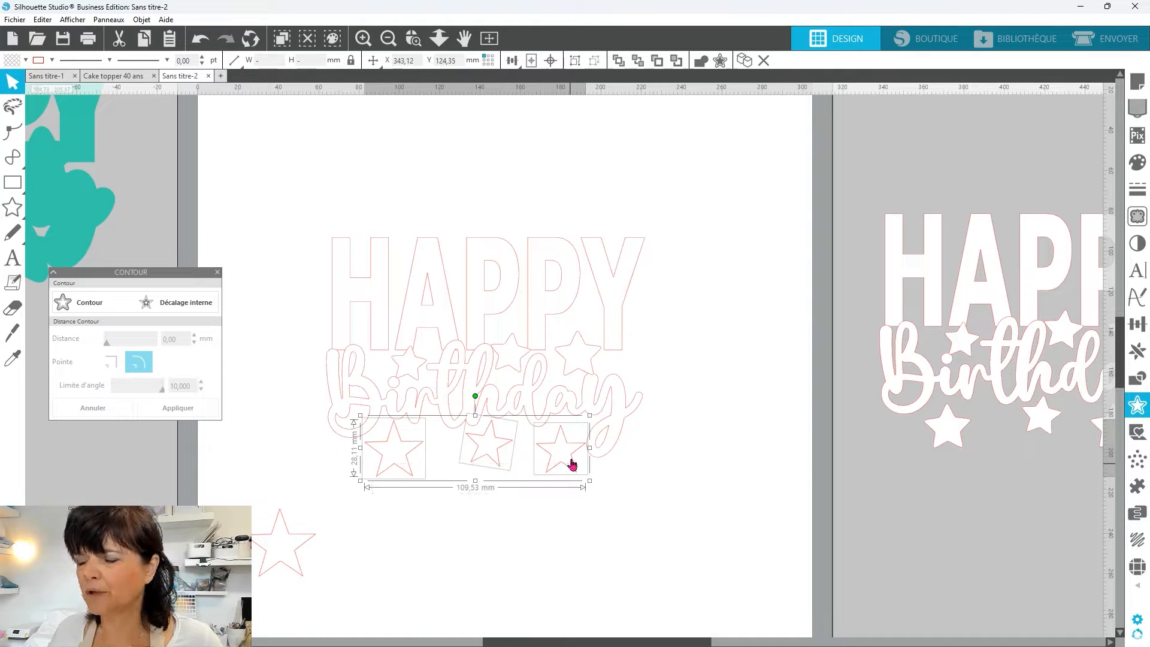
key(ctrl+d)
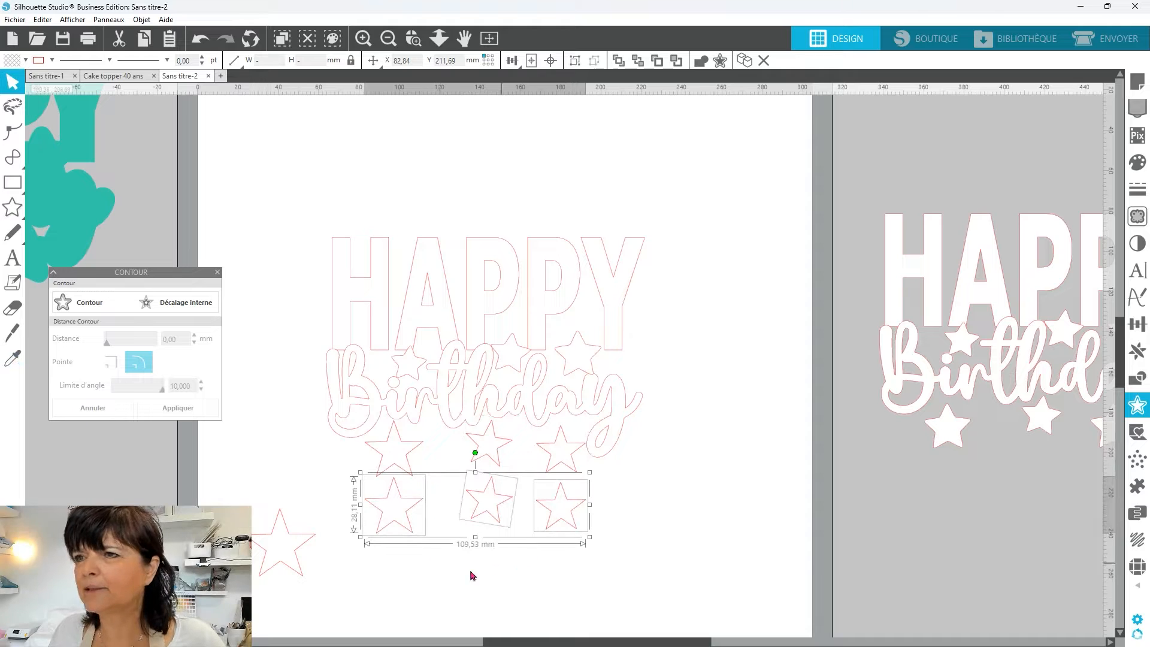
click(495, 592)
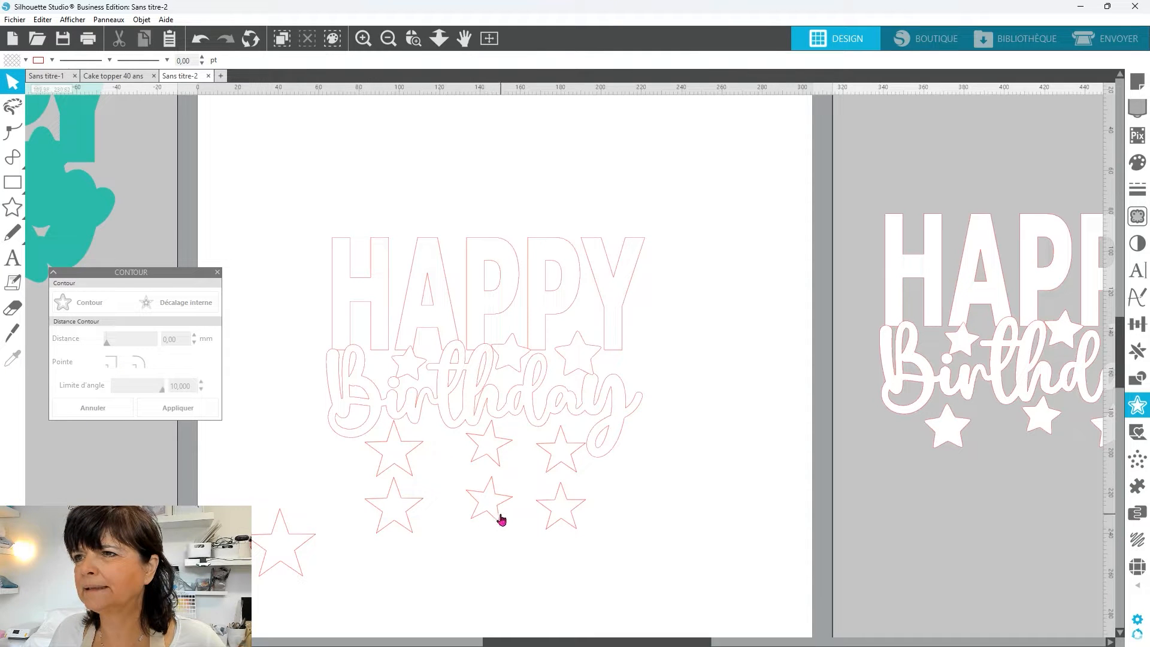
Step: Fit the left duplicated star over the lettering's upper-left star at about 21 × 20 mm, slightly tilted, and shift it down
click(410, 531)
drag(427, 536, 423, 392)
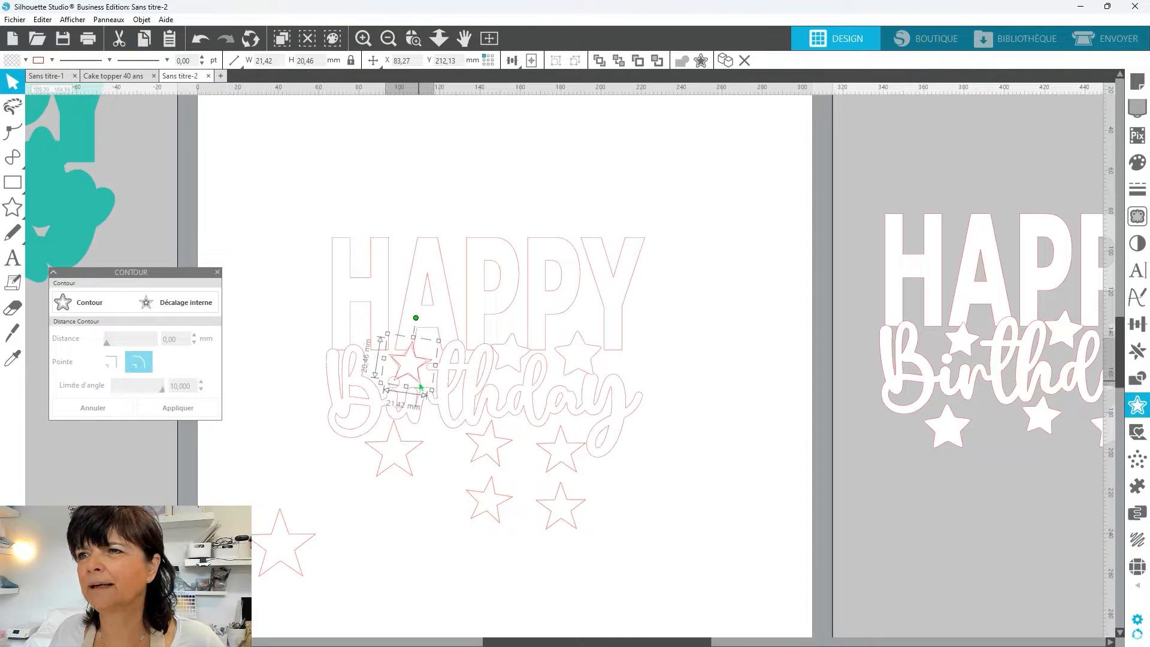
key(Down)
key(Down)
key(Down)
key(Down)
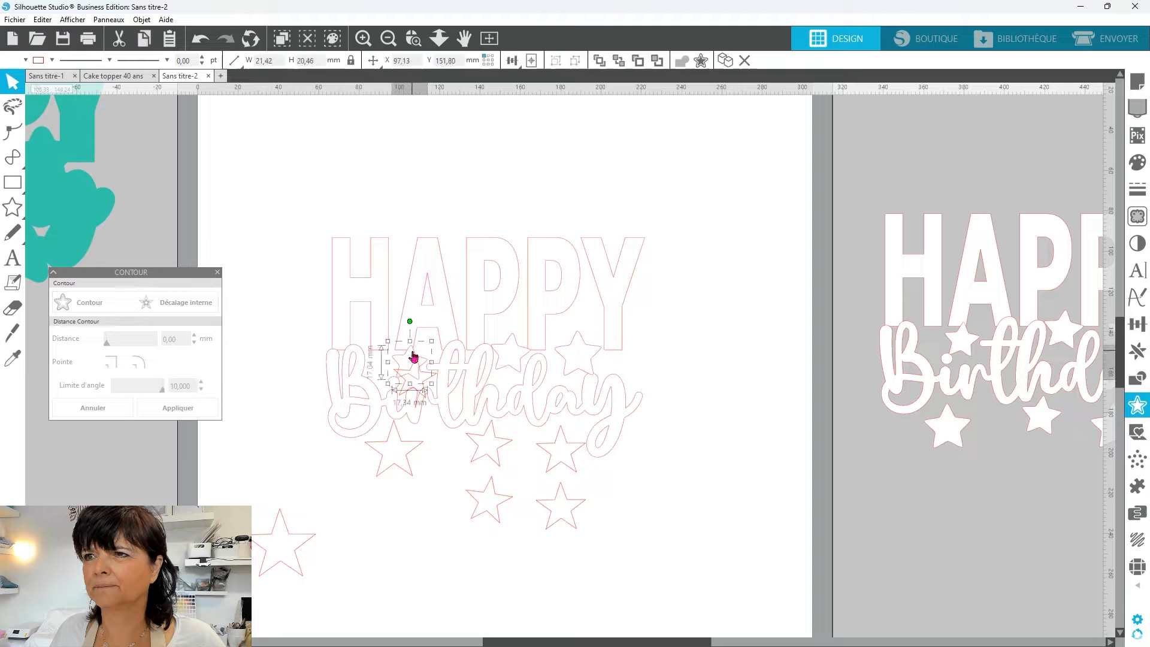
Step: Delete the lettering's original upper-left star and move the pointed star up into its place
click(816, 259)
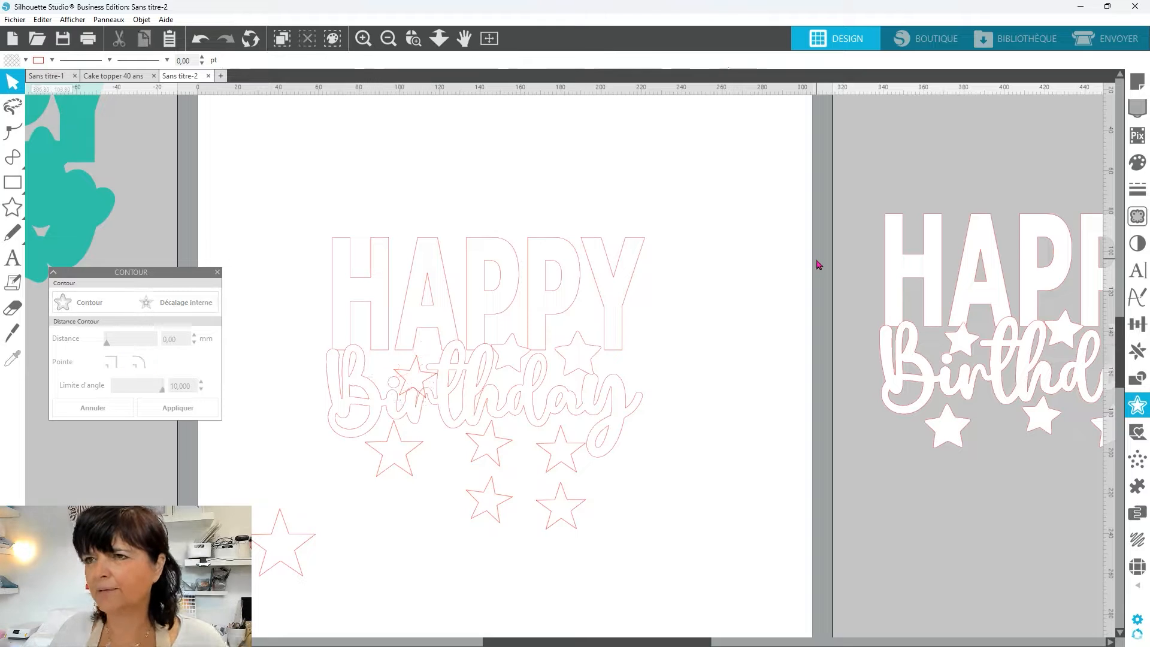
click(421, 371)
key(Up)
key(Up)
key(Up)
key(Up)
key(Up)
key(Up)
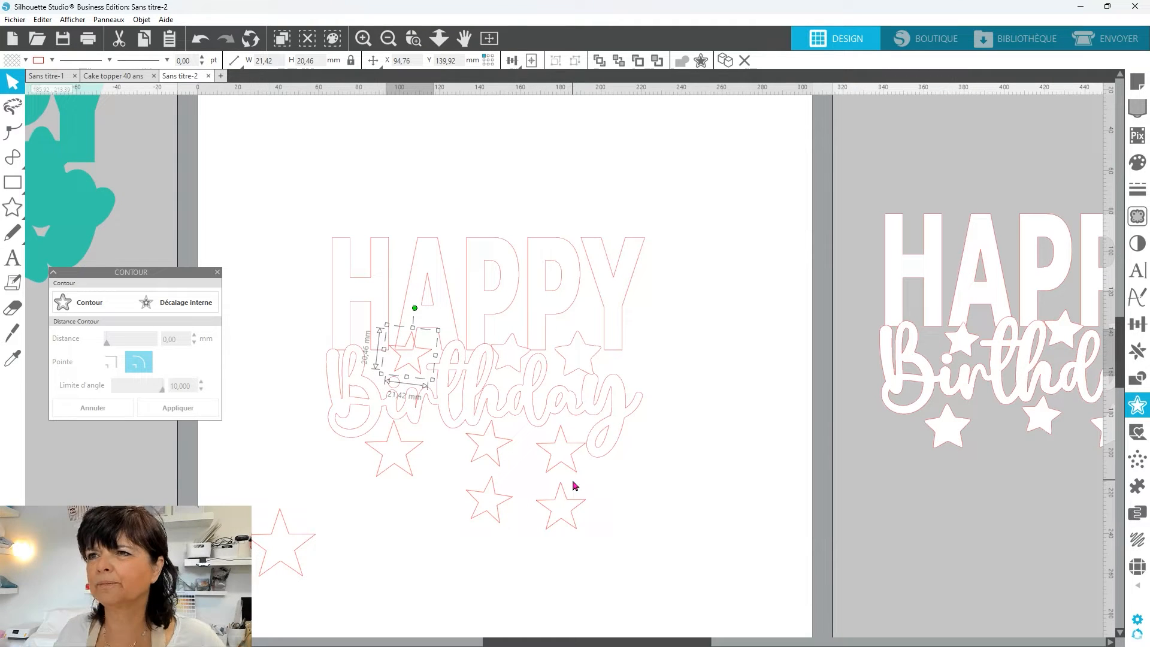
Step: Replace the lettering's upper-middle star with the middle duplicated star, fitted at about 20 × 19 mm and slightly tilted
click(501, 521)
drag(511, 529, 542, 391)
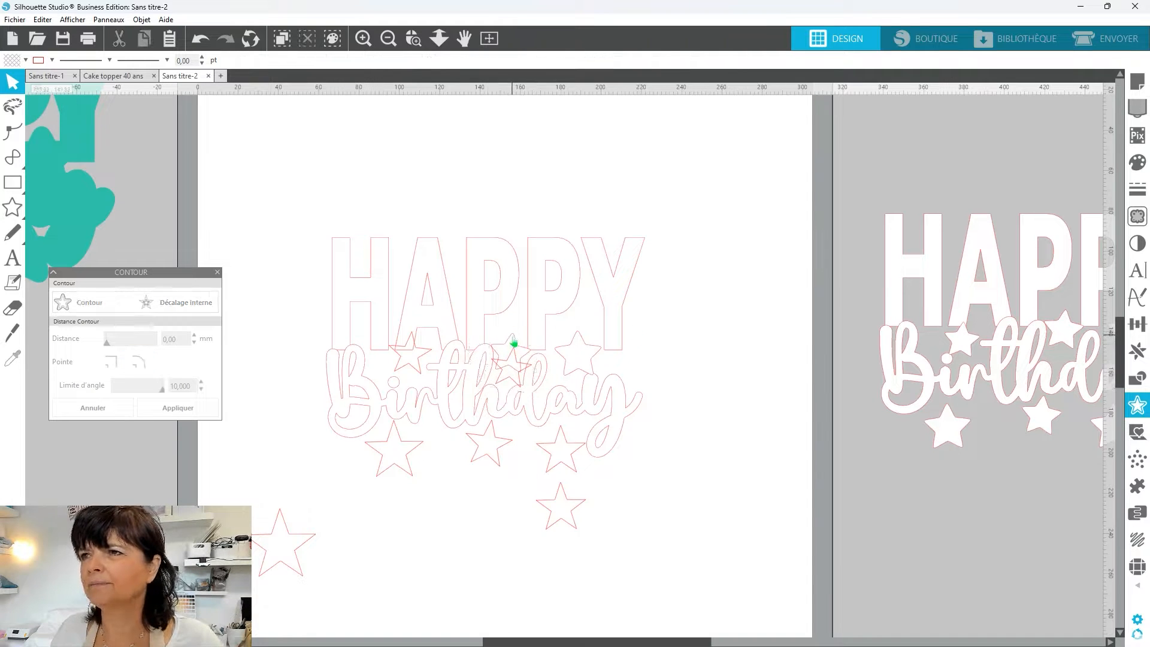
drag(514, 355, 515, 346)
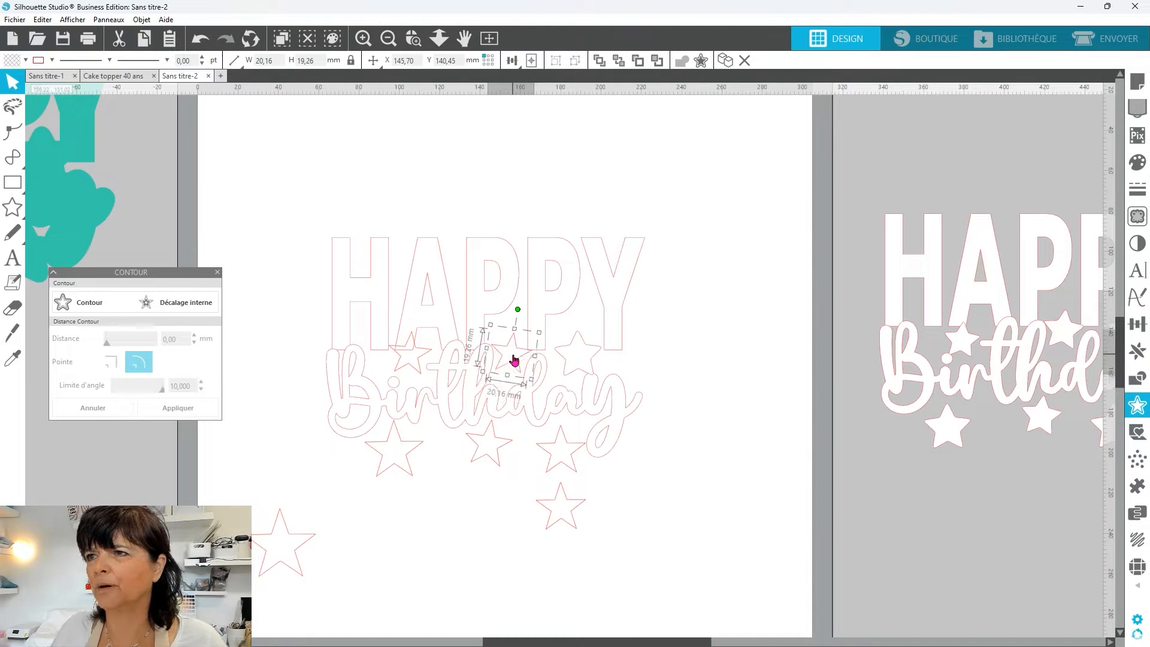
Step: Move the last duplicated star onto the lettering's upper-right star and delete the original rounded star
click(575, 534)
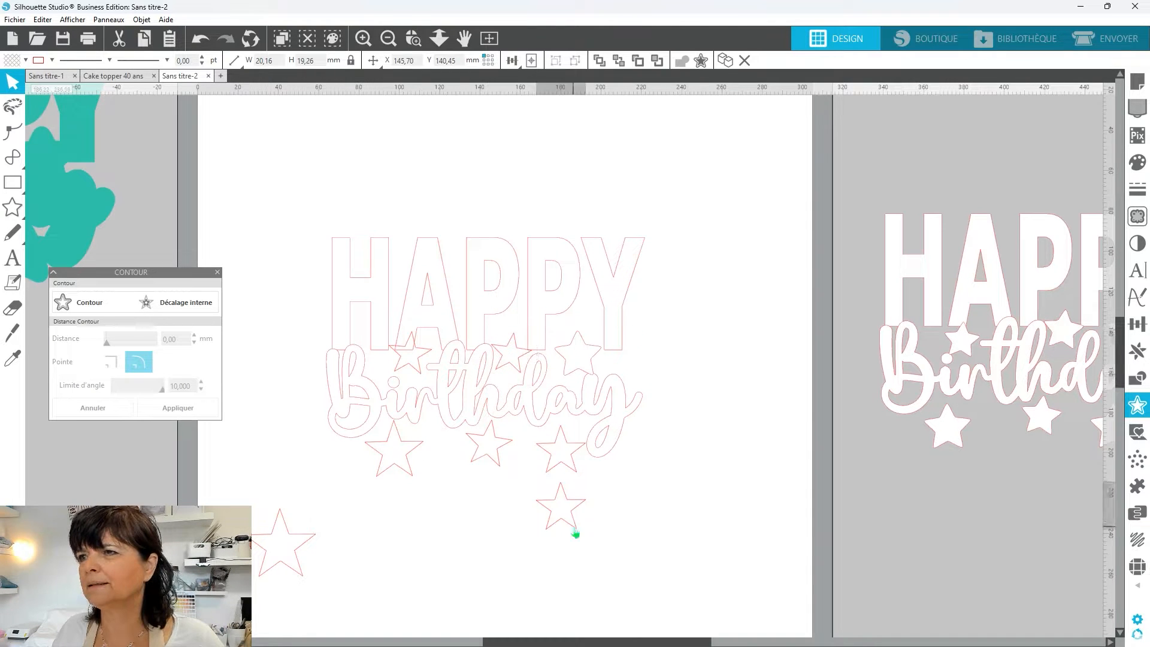
click(585, 360)
key(Down)
key(Down)
click(943, 298)
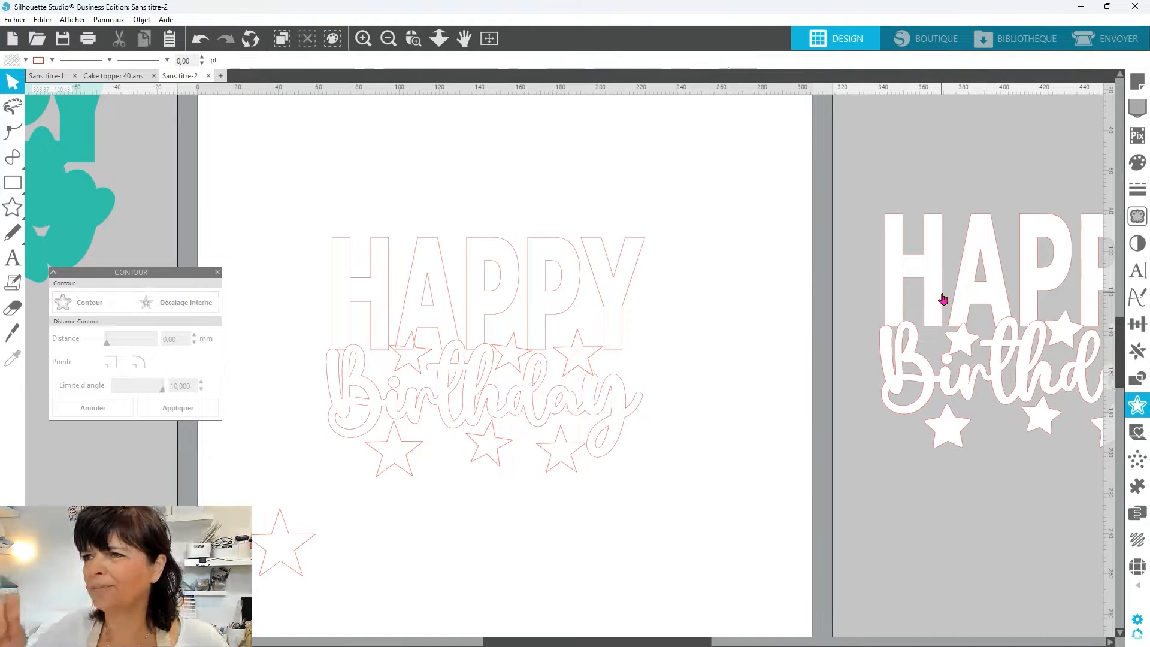
Step: Tilt the upper-right pointed star slightly counterclockwise and move the spare large star off the page beside the white reference lettering
click(593, 357)
drag(577, 309, 571, 303)
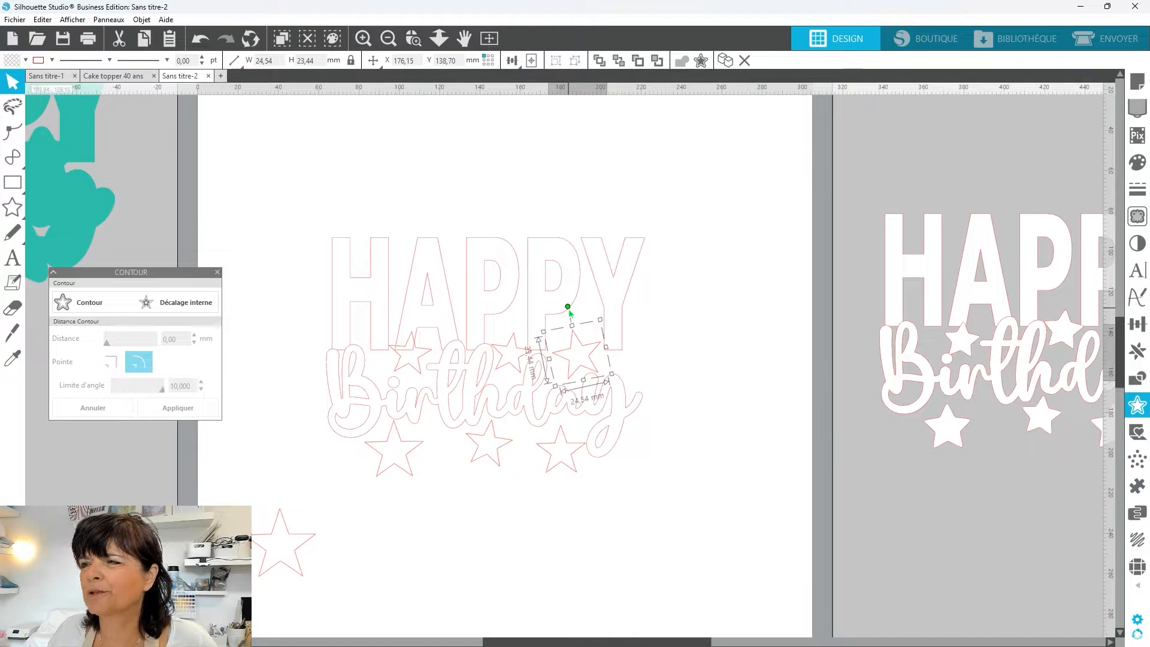
click(719, 370)
drag(290, 570, 1014, 516)
click(805, 545)
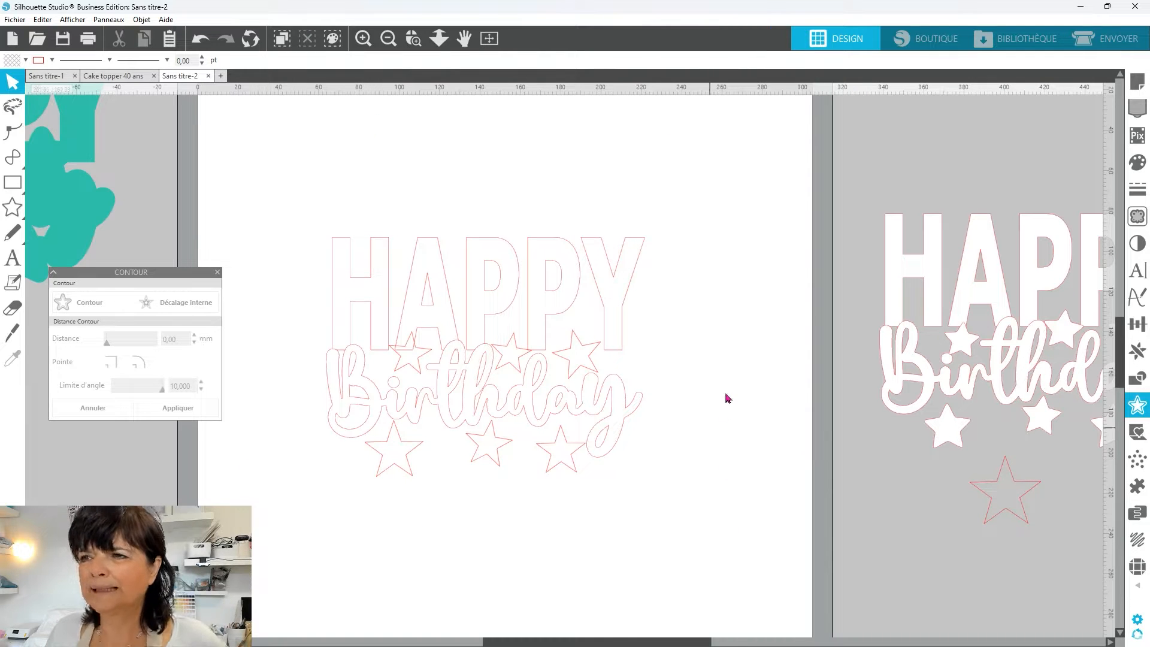
Step: Create a 2.5 mm sharp-cornered contour around all the lettering and stars, and fill it black
click(665, 311)
drag(650, 203, 464, 530)
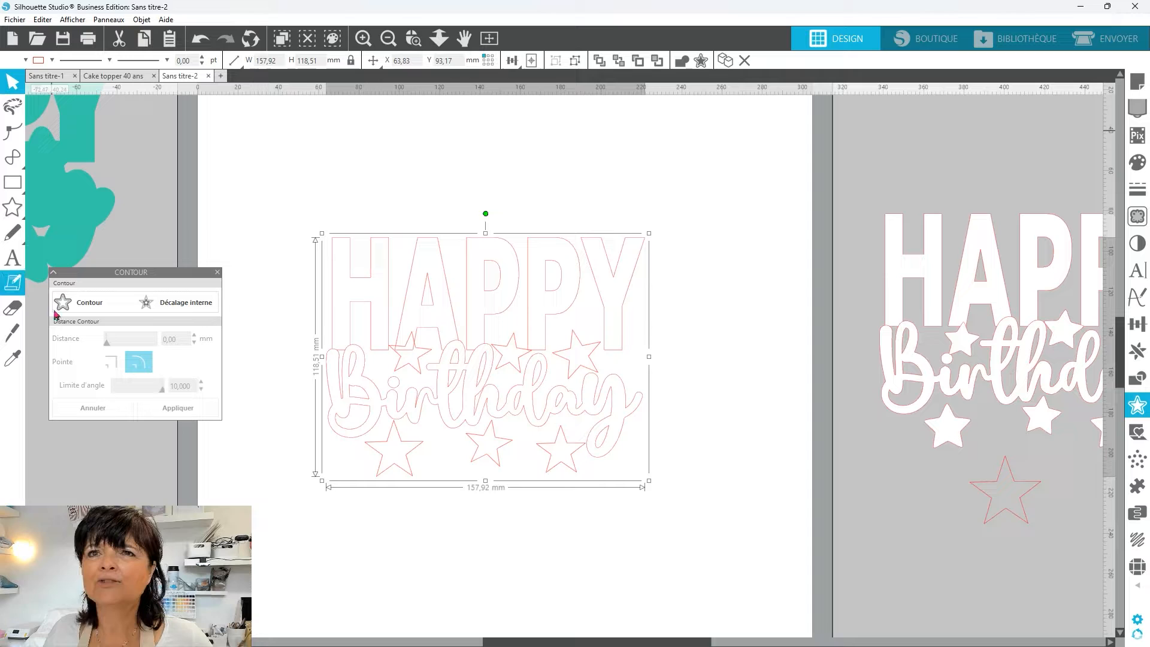
click(90, 302)
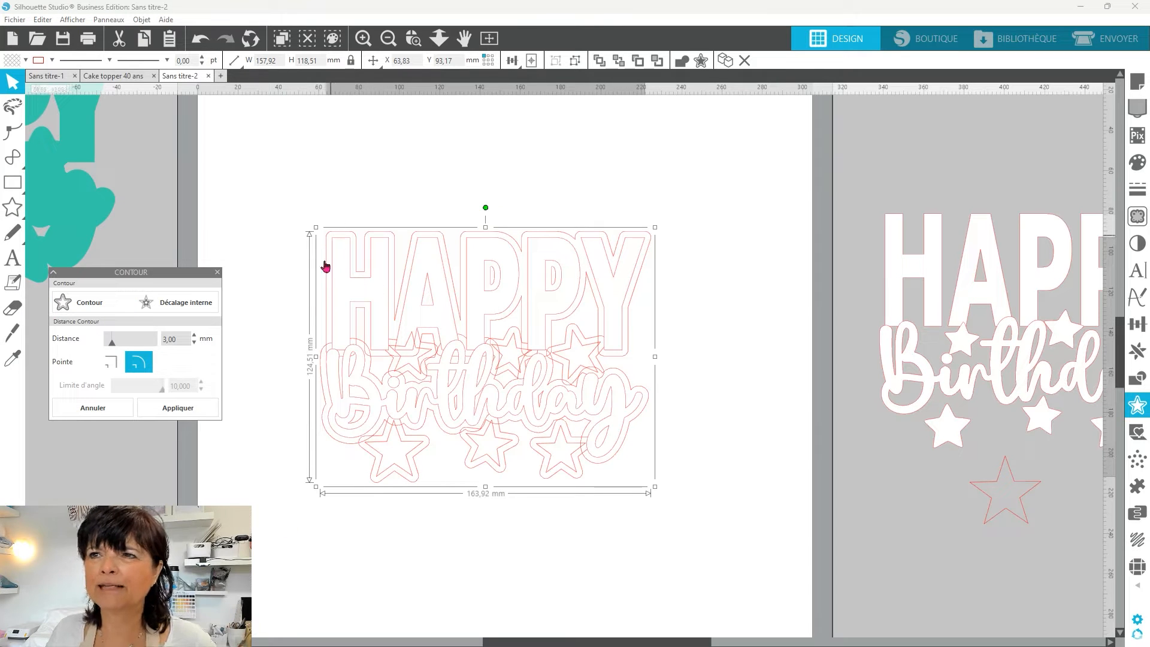
click(112, 364)
click(112, 364)
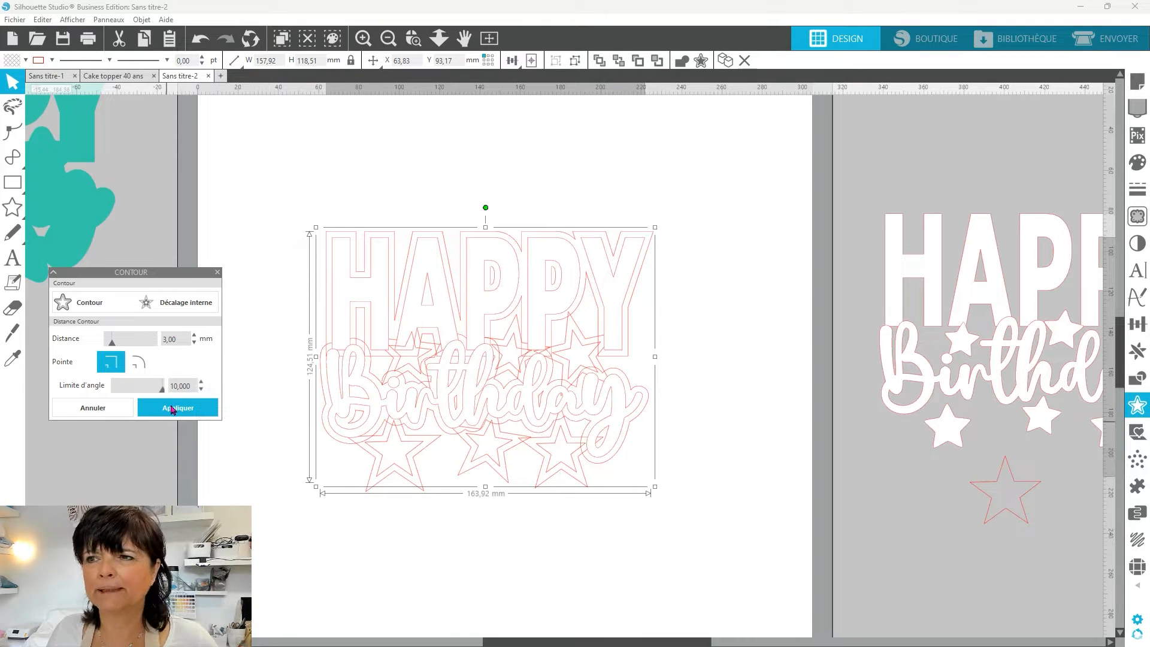
drag(114, 343, 112, 347)
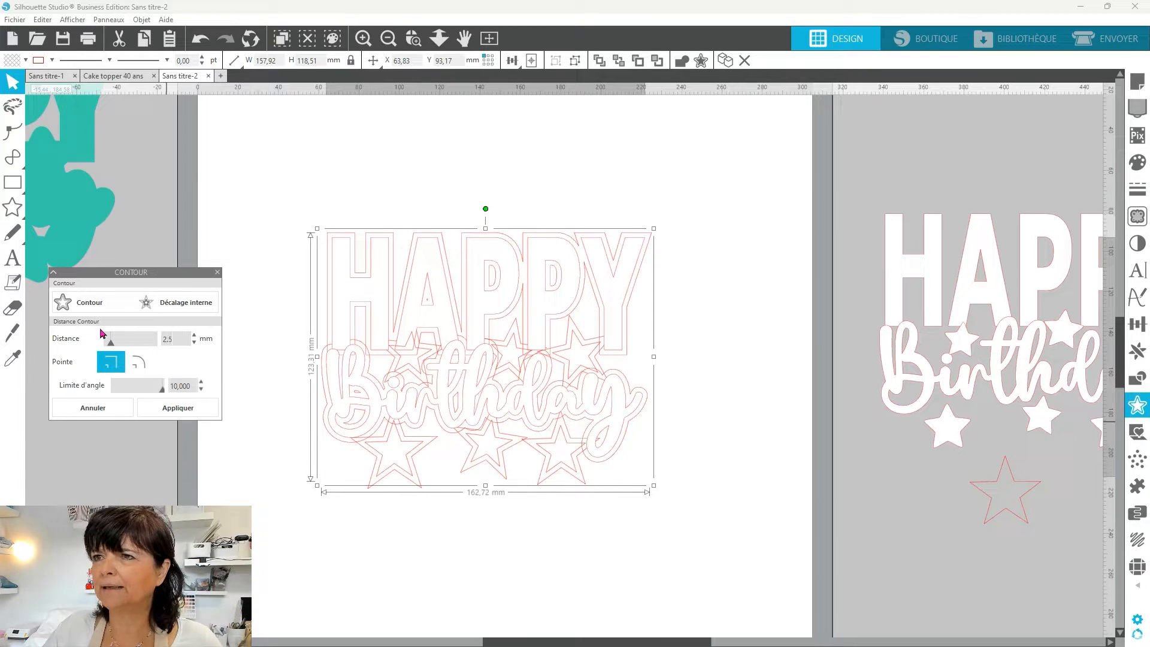
click(191, 408)
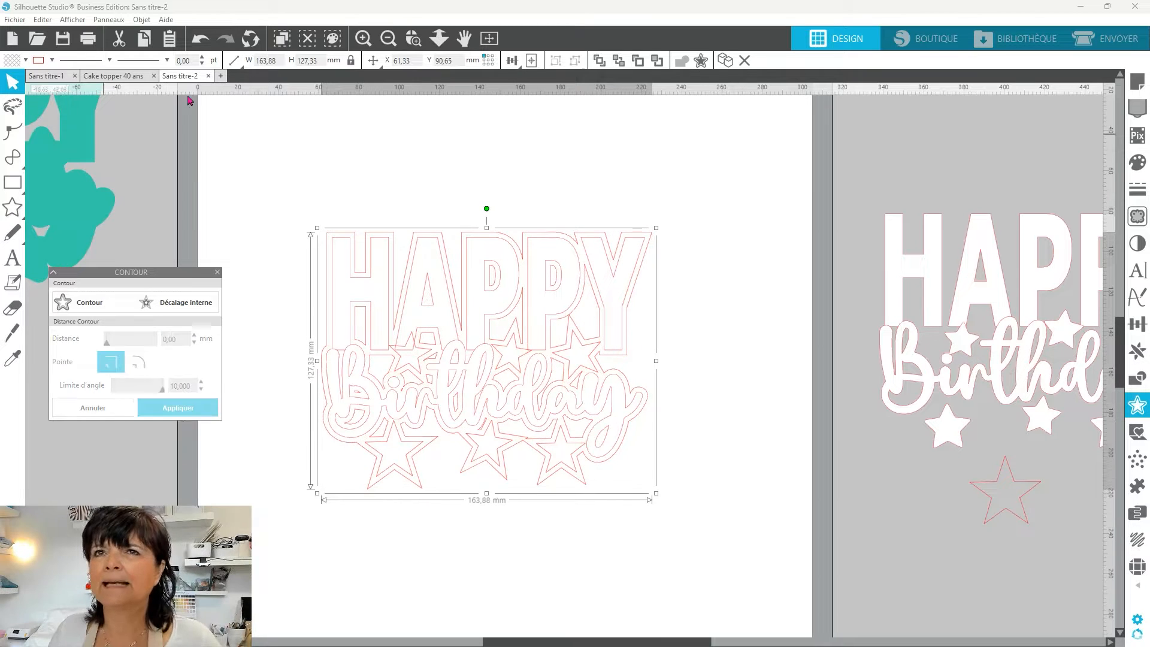
click(25, 60)
click(34, 79)
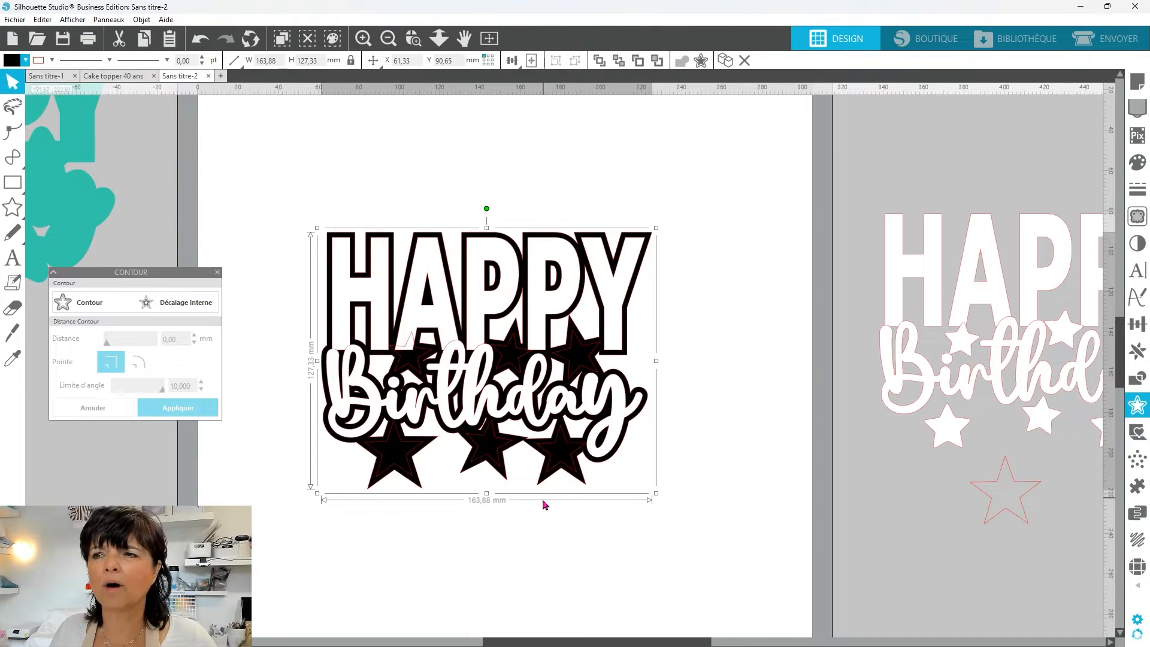
Step: Add a second sharp-cornered contour around the black layer and fill it white
click(84, 302)
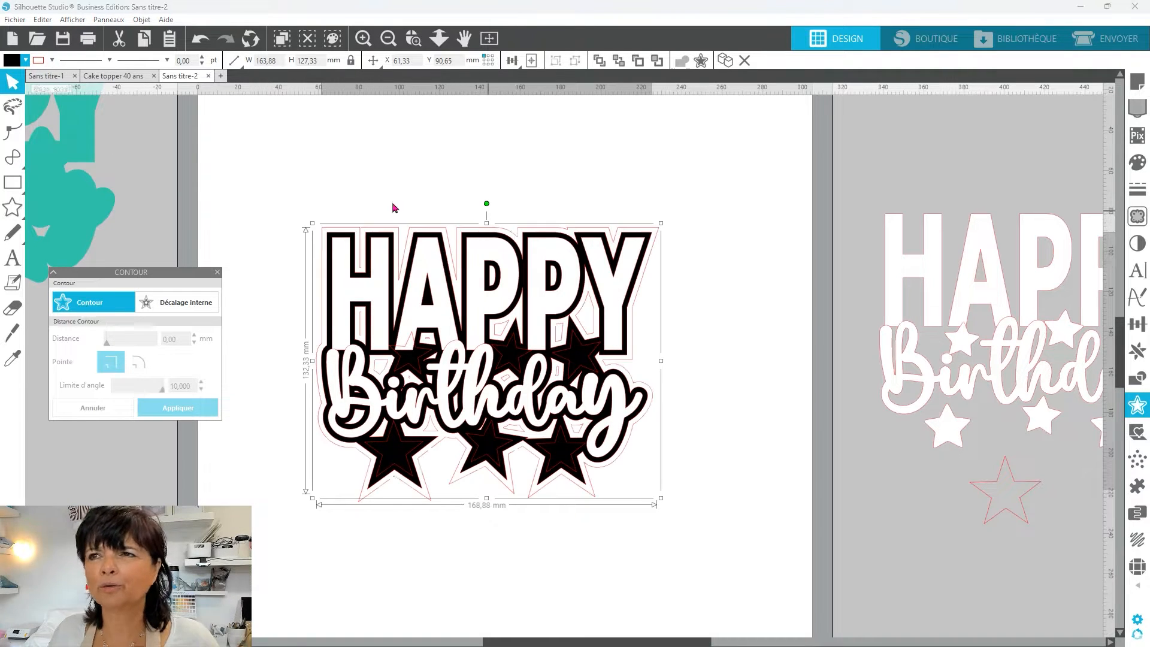
click(194, 408)
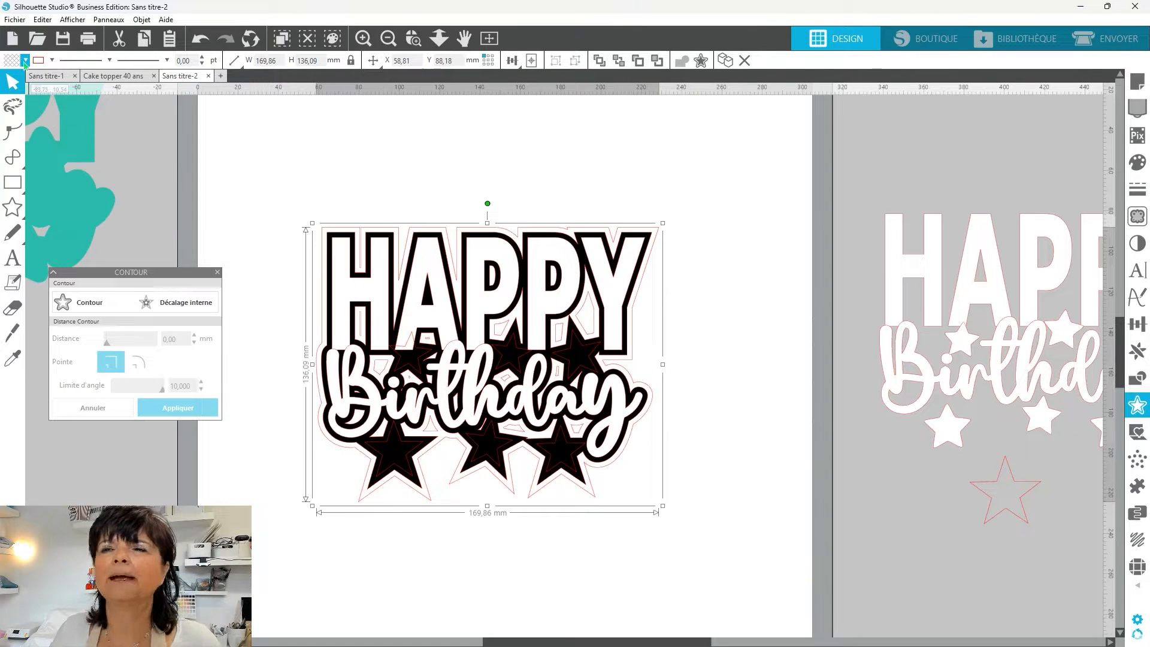
click(25, 60)
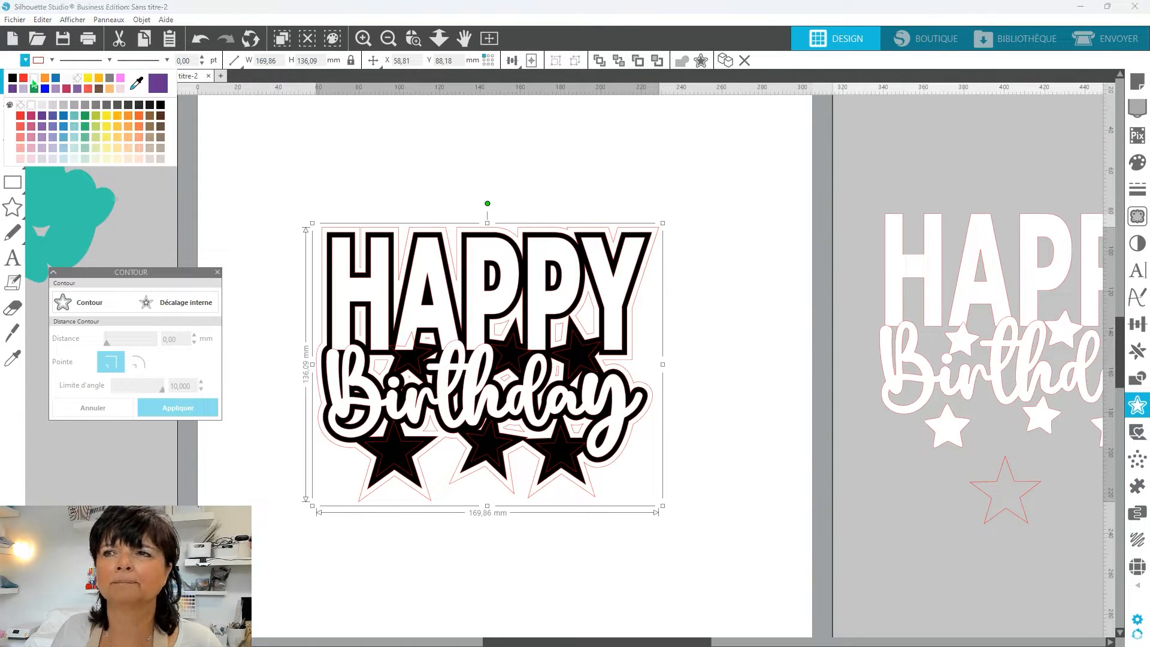
key(Escape)
Step: Select the lettering and star layer on top of the black contour and fill it orange
click(611, 295)
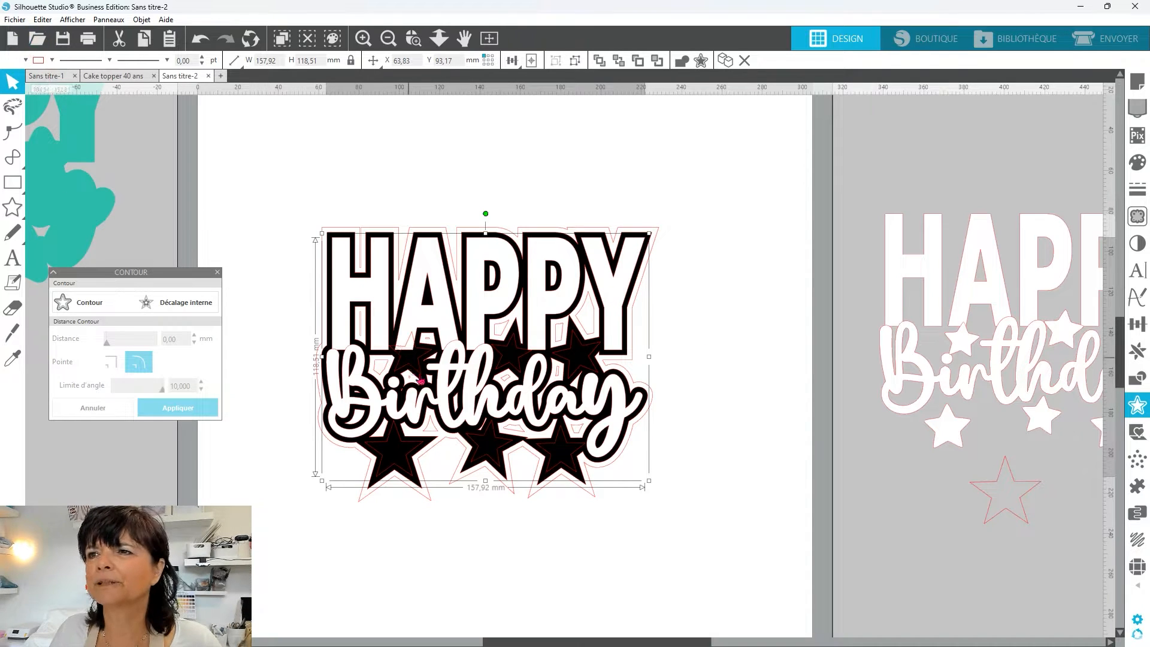
click(342, 413)
click(343, 412)
click(26, 59)
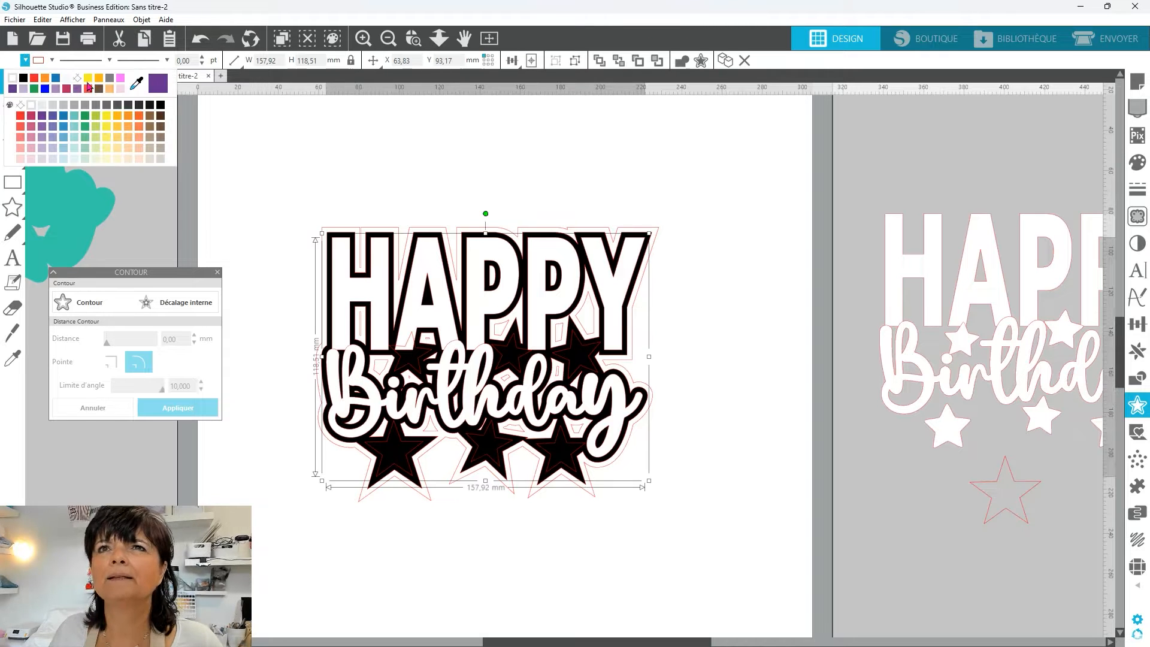
click(44, 79)
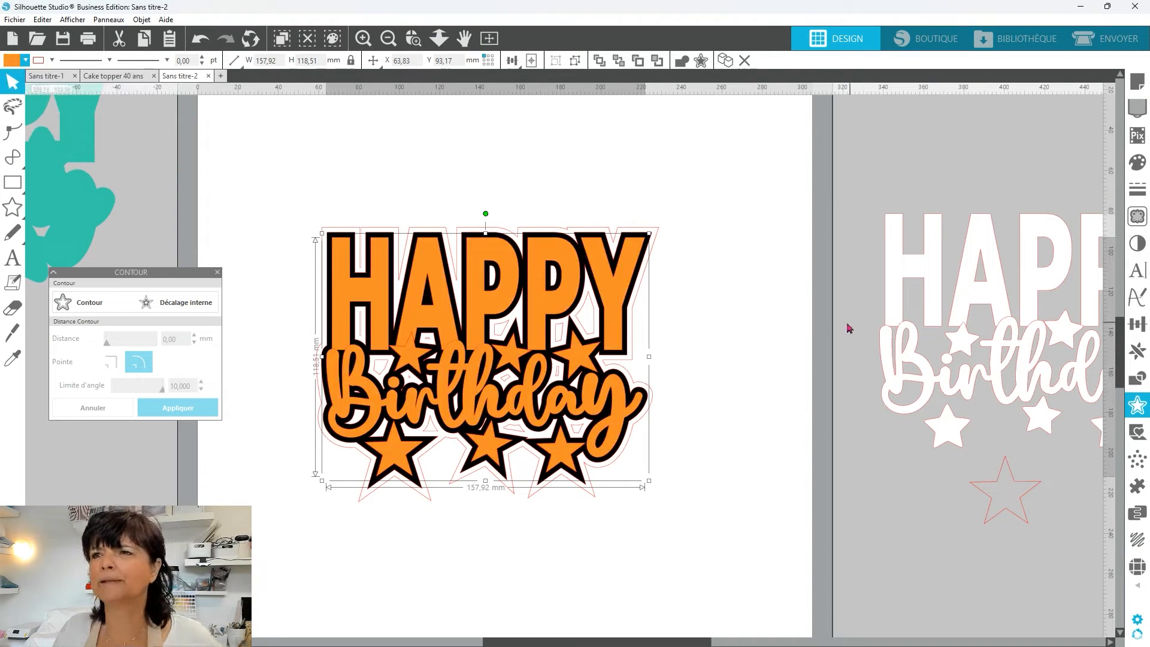
click(702, 336)
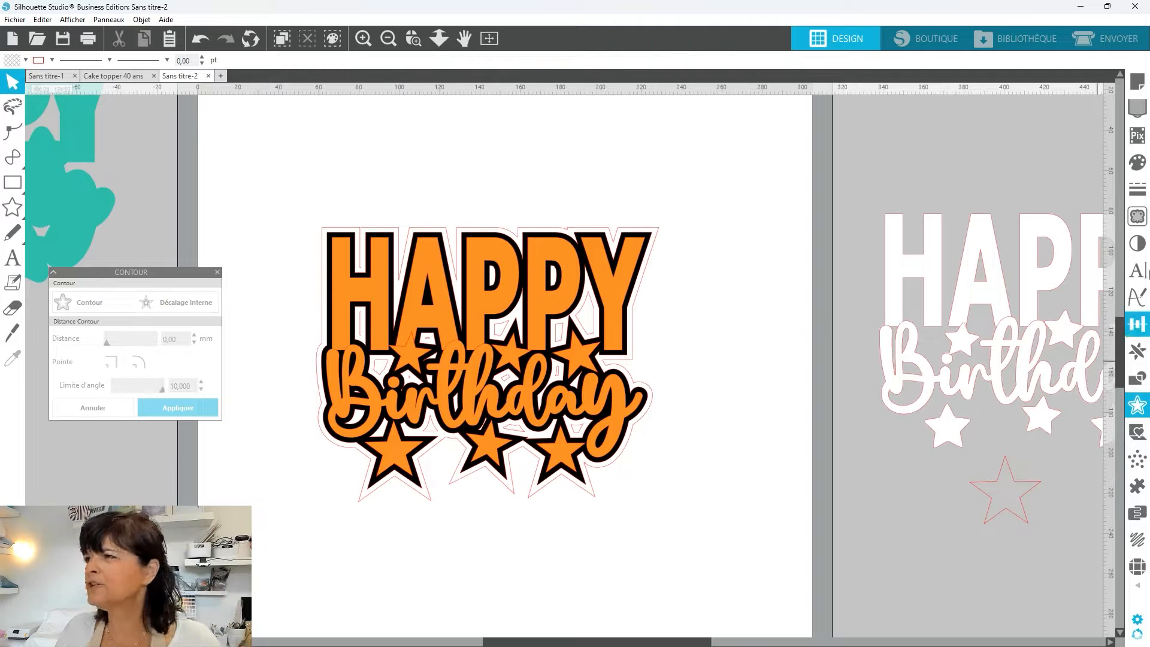
Step: Preview the layered design against blue and black media colours, and return the media colour to white
click(1137, 84)
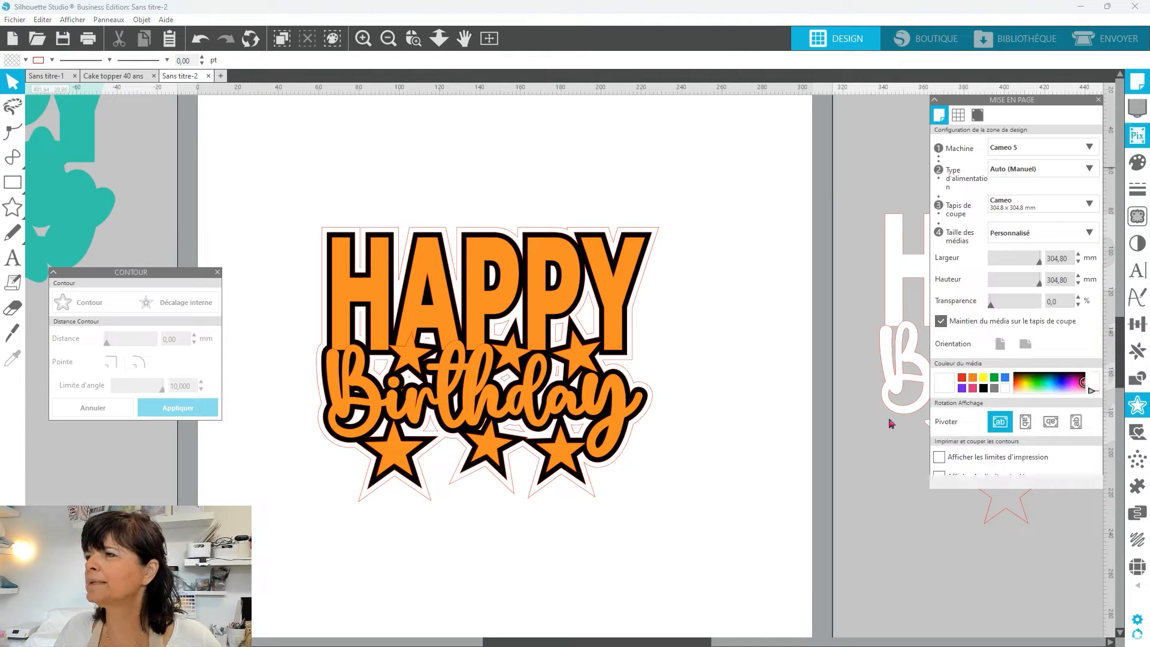
click(1005, 378)
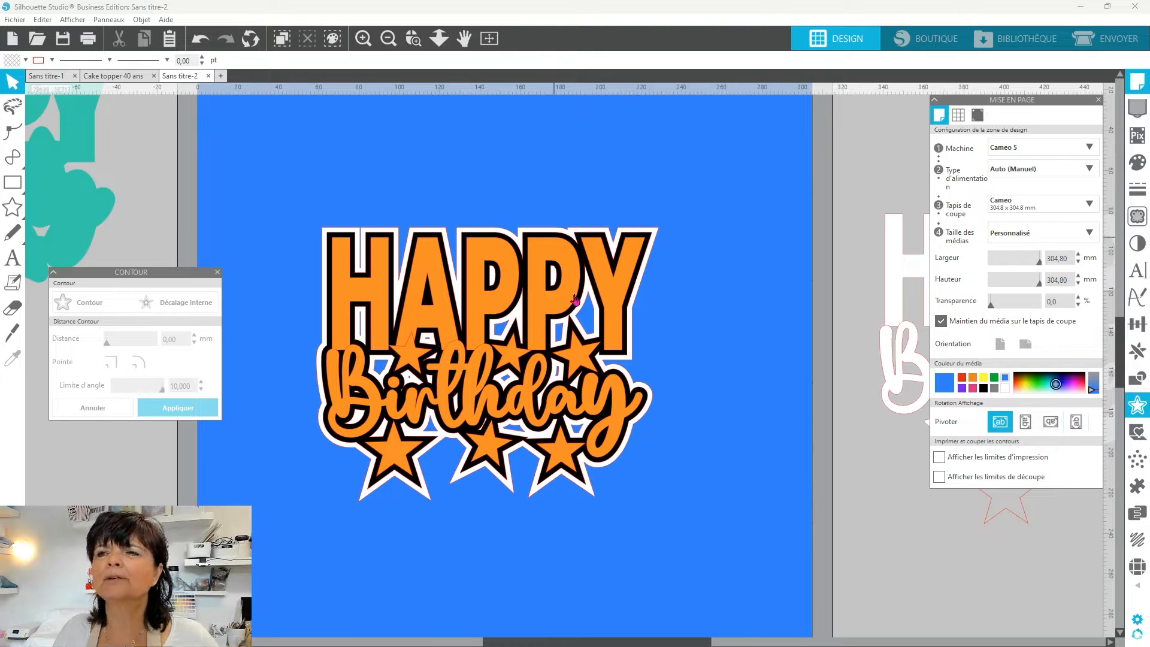
click(985, 389)
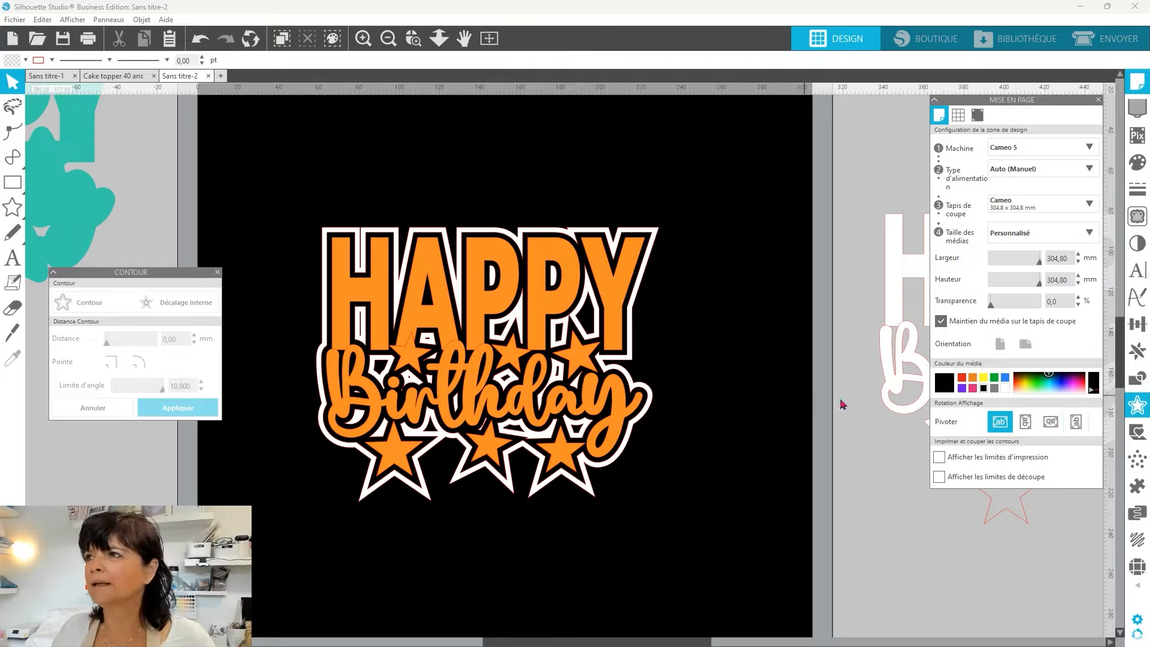
click(1005, 378)
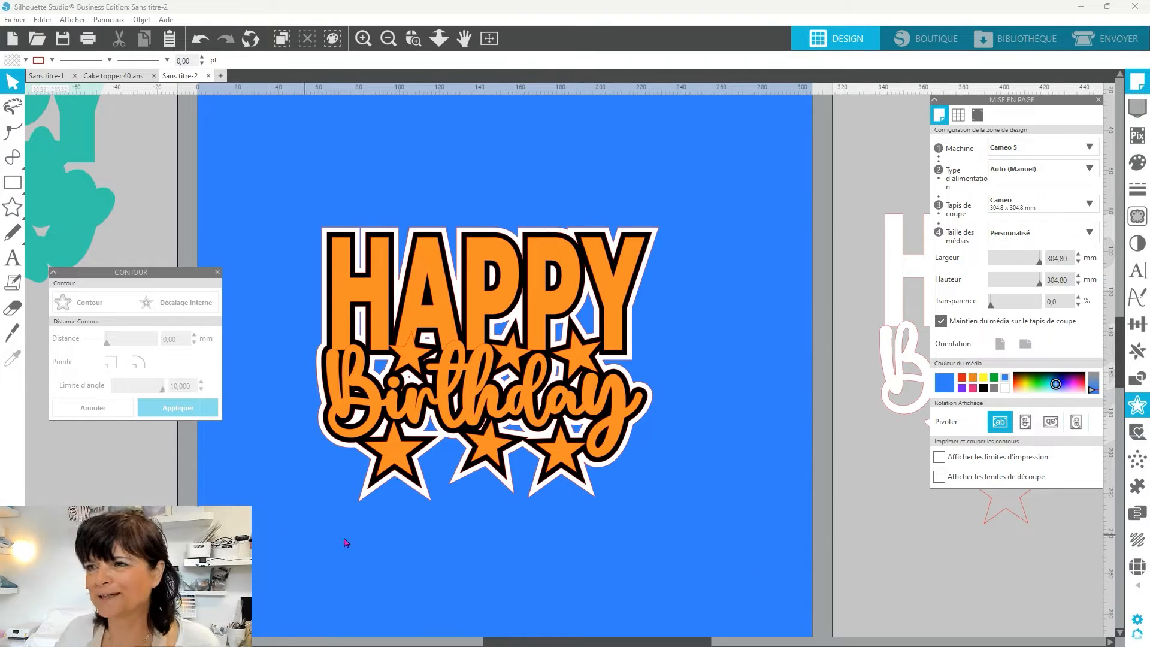
click(1003, 388)
Step: Select the complete layered design, move it toward the page's upper-left corner, and duplicate it directly below
drag(289, 177, 736, 493)
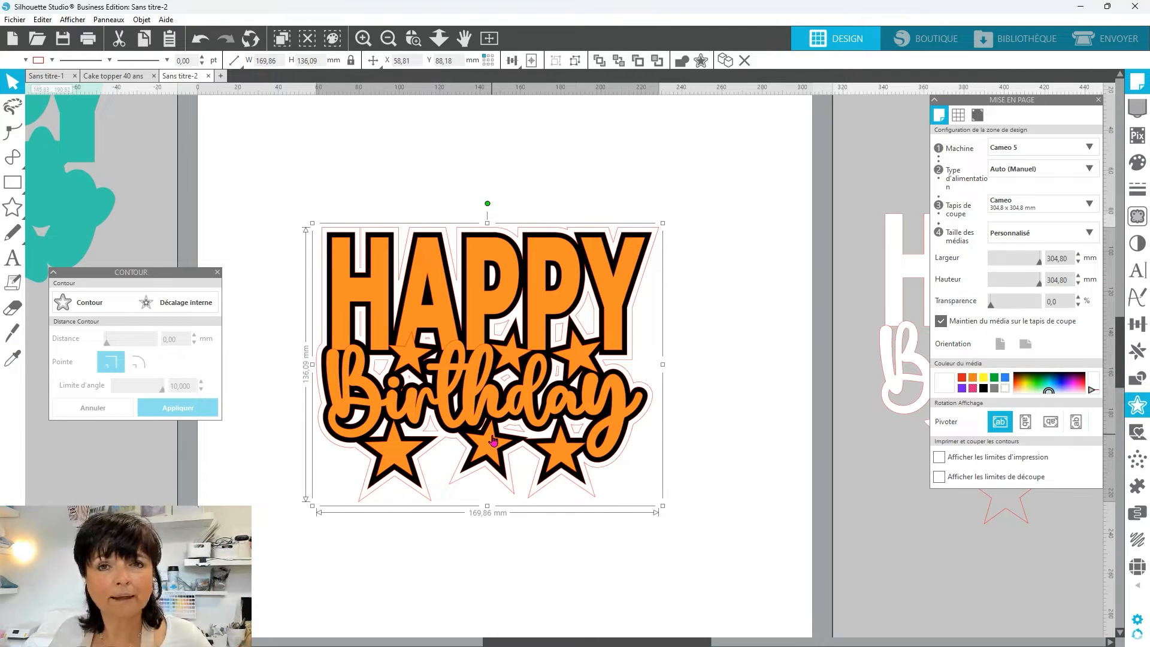
drag(477, 431, 416, 293)
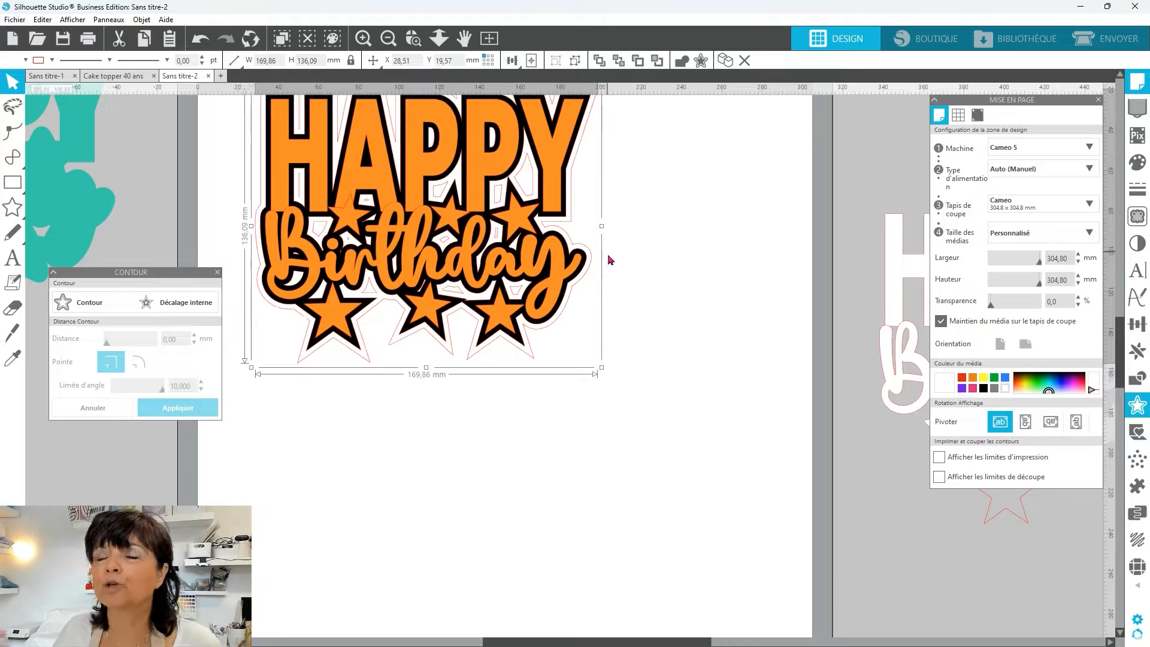
scroll(634, 307, up, 2)
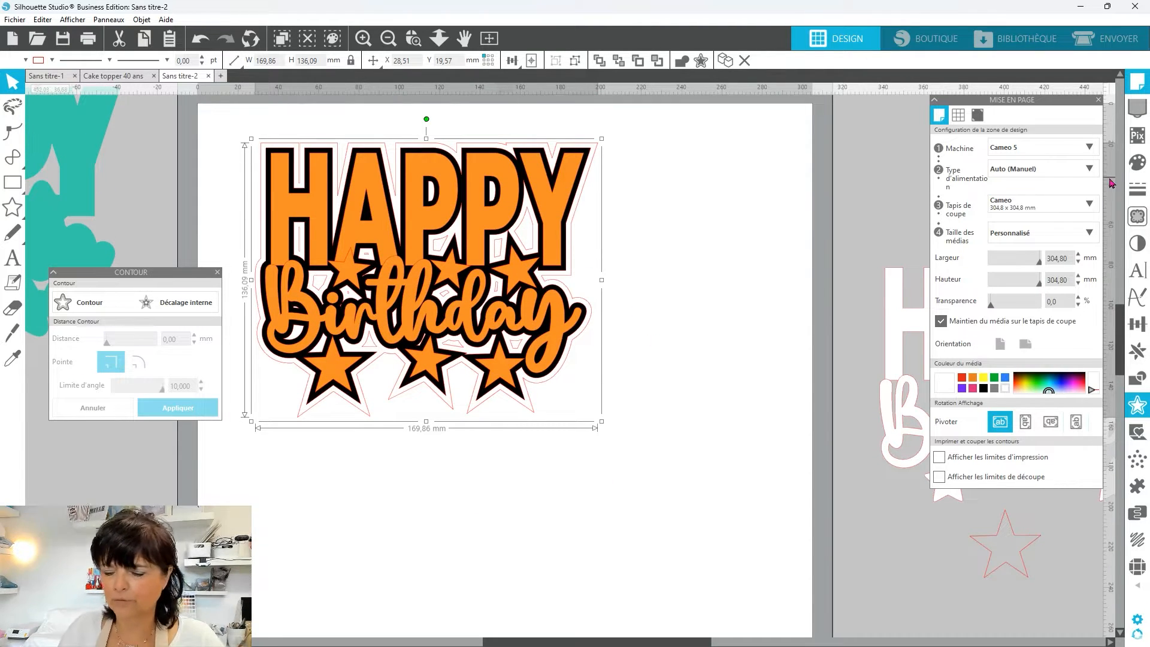
key(ctrl+d)
scroll(686, 431, down, 4)
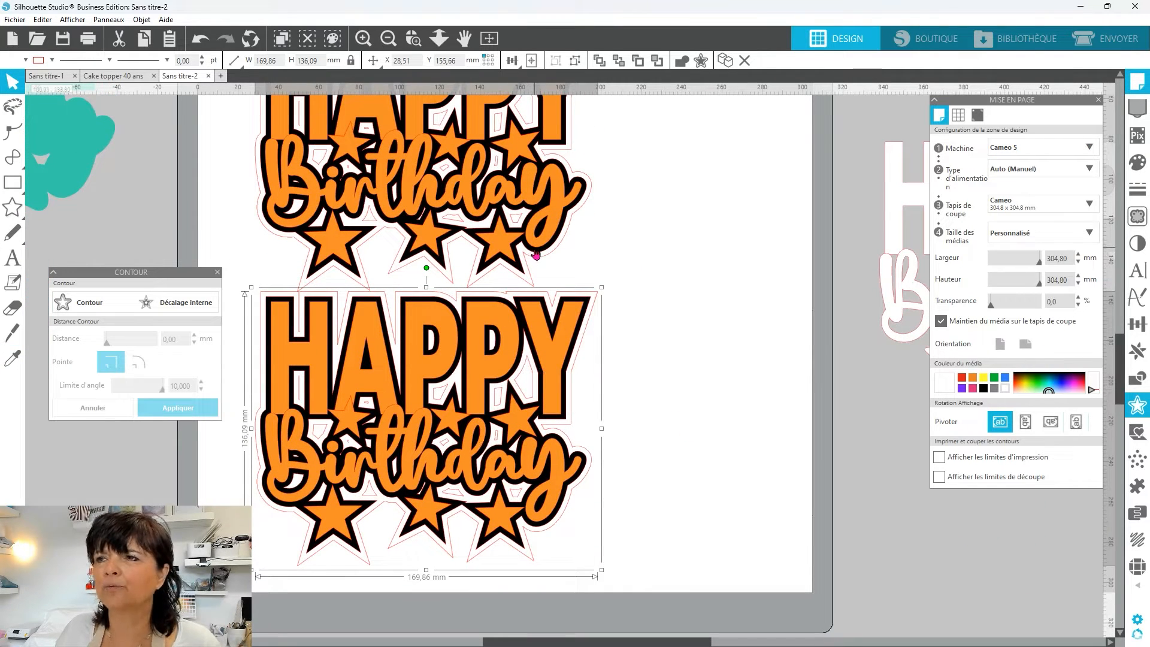
scroll(536, 254, down, 2)
key(Escape)
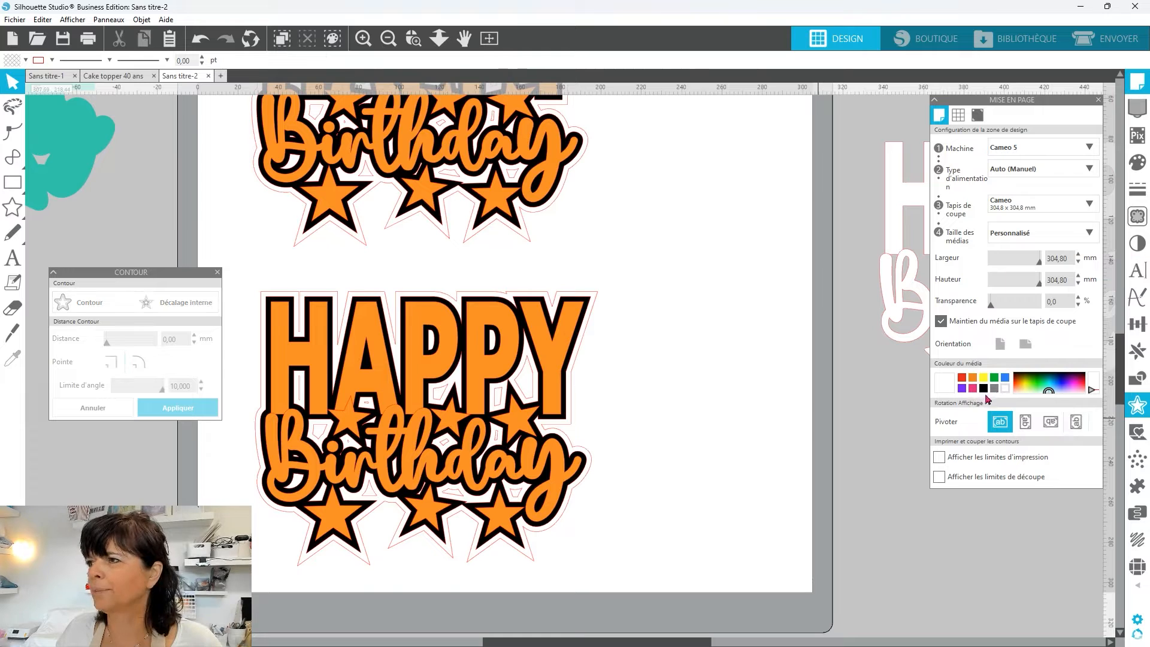
Step: Set the media colour to blue and release the compound path of the lower copy's white contour
click(1005, 379)
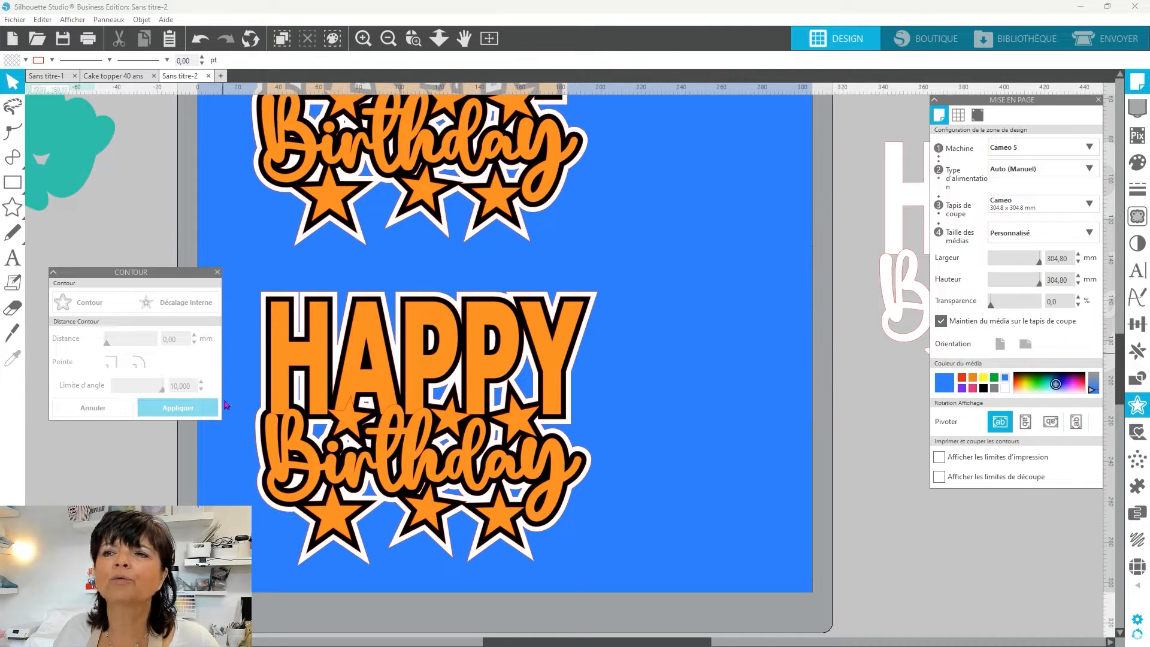
click(269, 481)
key(i)
key(Escape)
key(Escape)
click(598, 298)
right_click(683, 439)
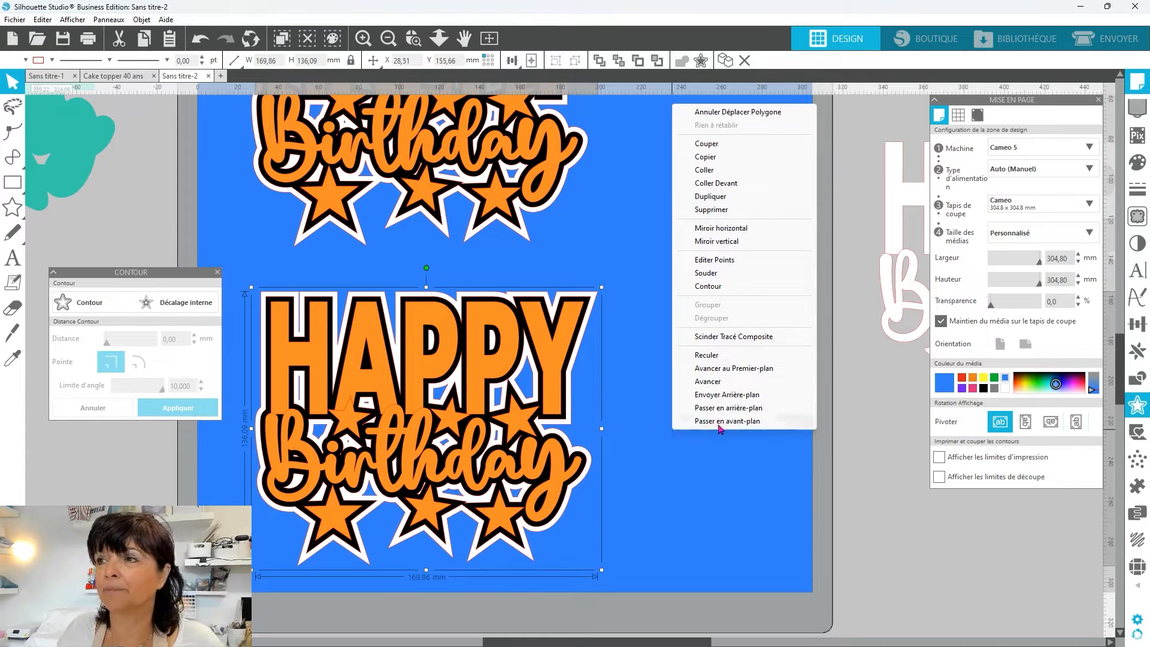
click(716, 339)
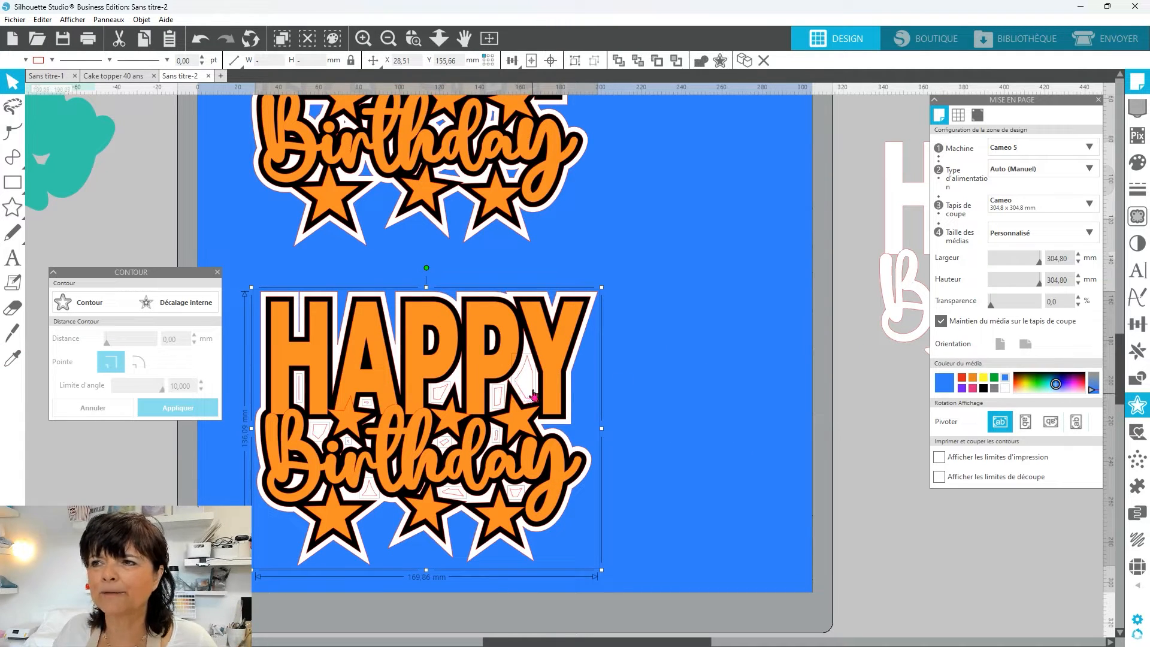
Step: Keep only the outer outline of the lower copy's released white contour and delete its inner cut-out pieces
shift+click(597, 294)
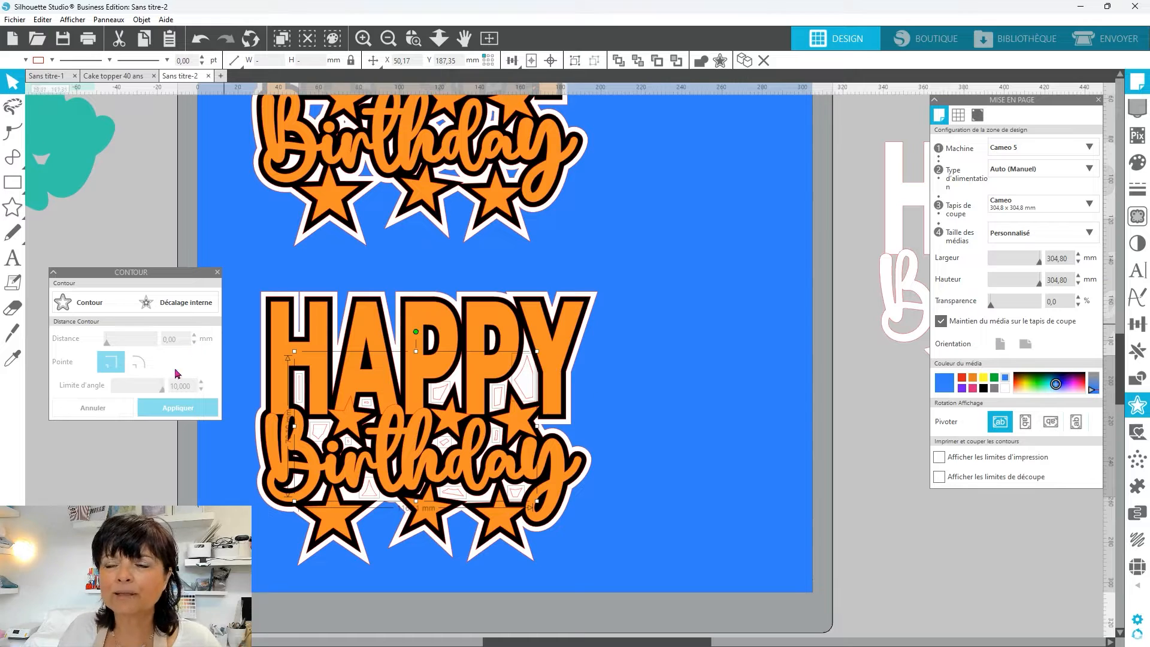
click(714, 259)
Step: Move the complete lower copy beside the original design and position both side by side near the page's upper edge
drag(649, 286, 255, 568)
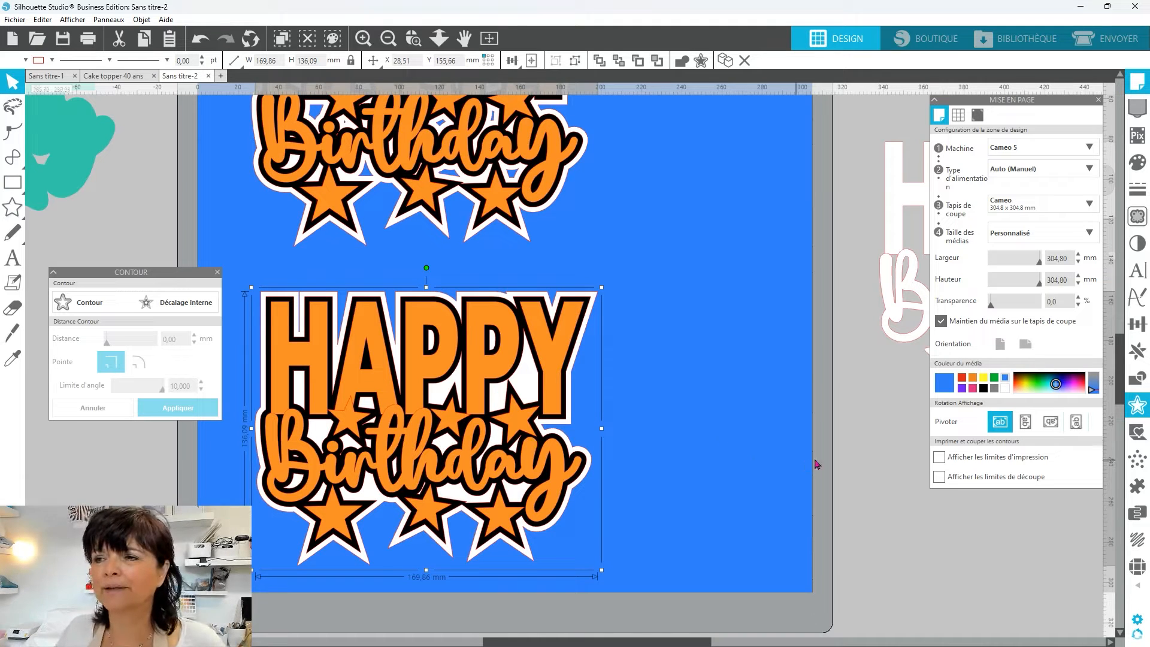
drag(559, 494, 905, 199)
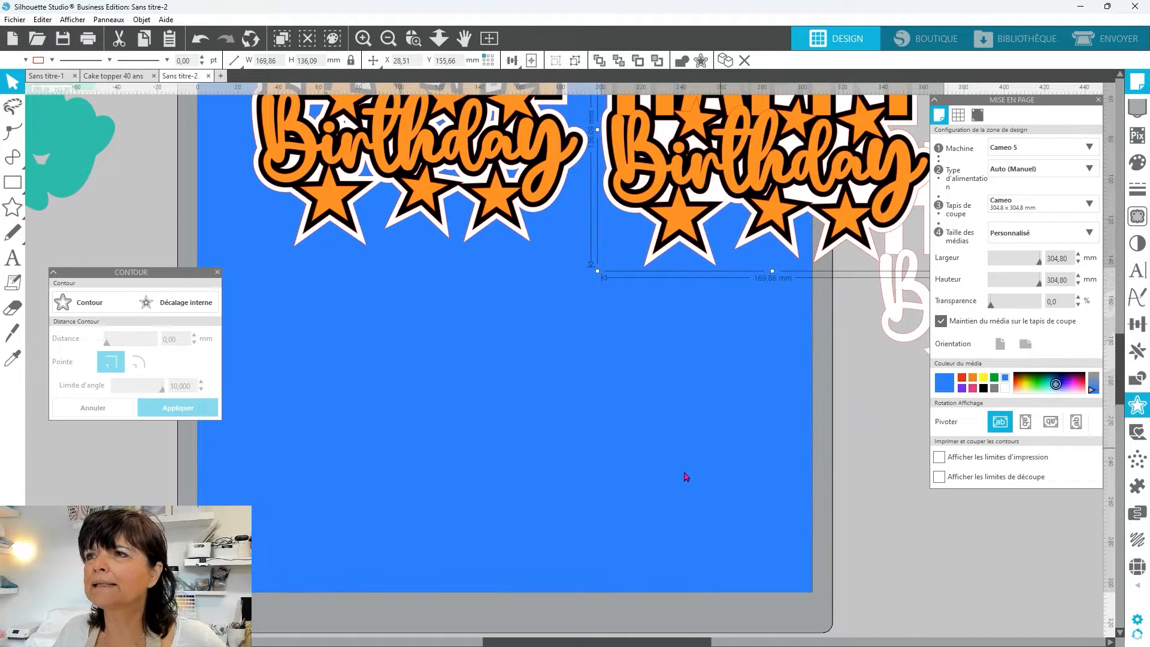
scroll(706, 462, up, 3)
scroll(671, 490, up, 3)
drag(461, 387, 413, 396)
drag(700, 416, 644, 408)
click(609, 524)
Step: Draw a circle sized 180 × 180 mm, place it below the cutting mat and fill it black
scroll(669, 412, down, 4)
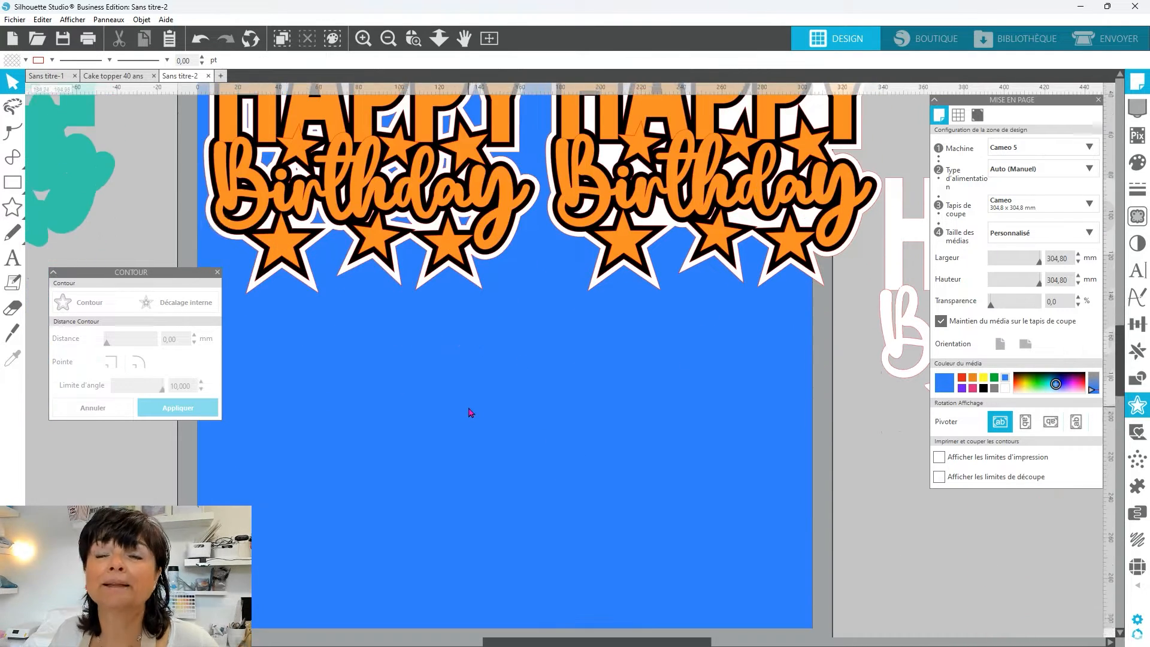
scroll(471, 412, down, 4)
click(23, 193)
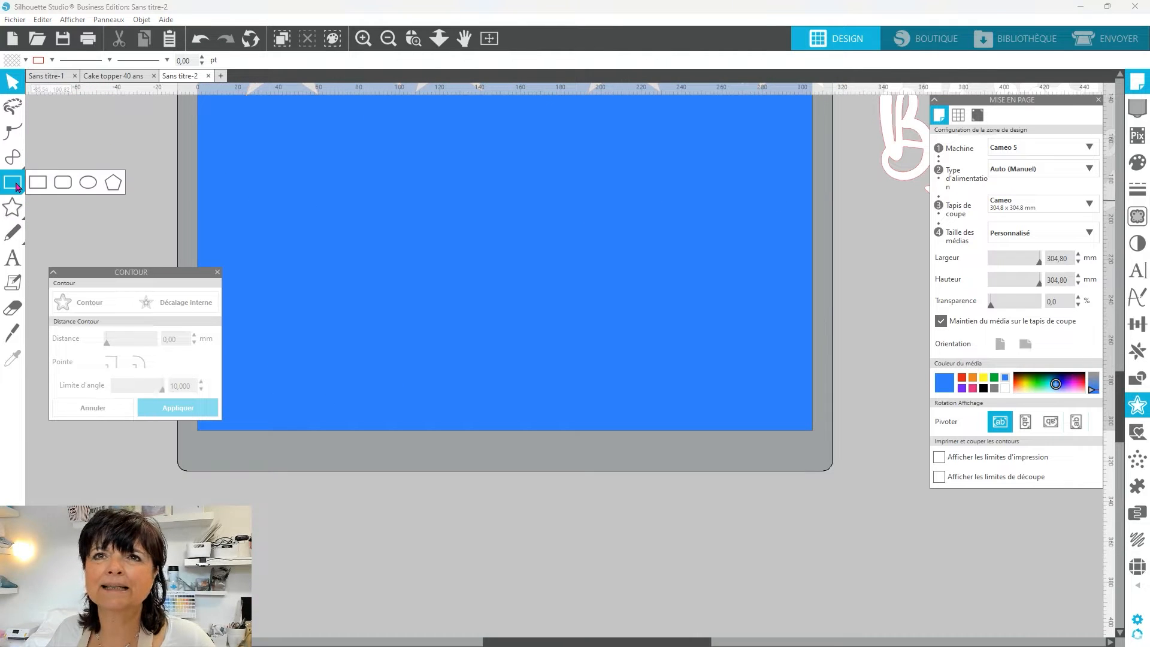
click(114, 183)
mouse_move(320, 230)
mouse_down()
mouse_move(557, 473)
mouse_move(719, 599)
mouse_move(791, 582)
mouse_up()
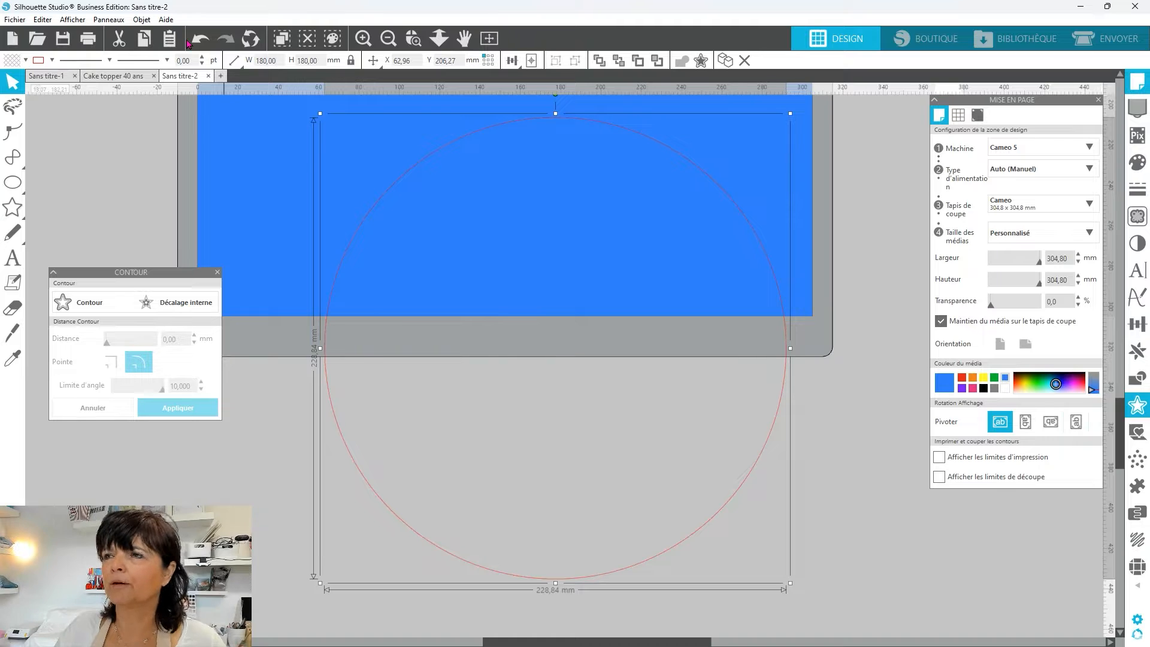
key(Return)
drag(535, 534, 468, 558)
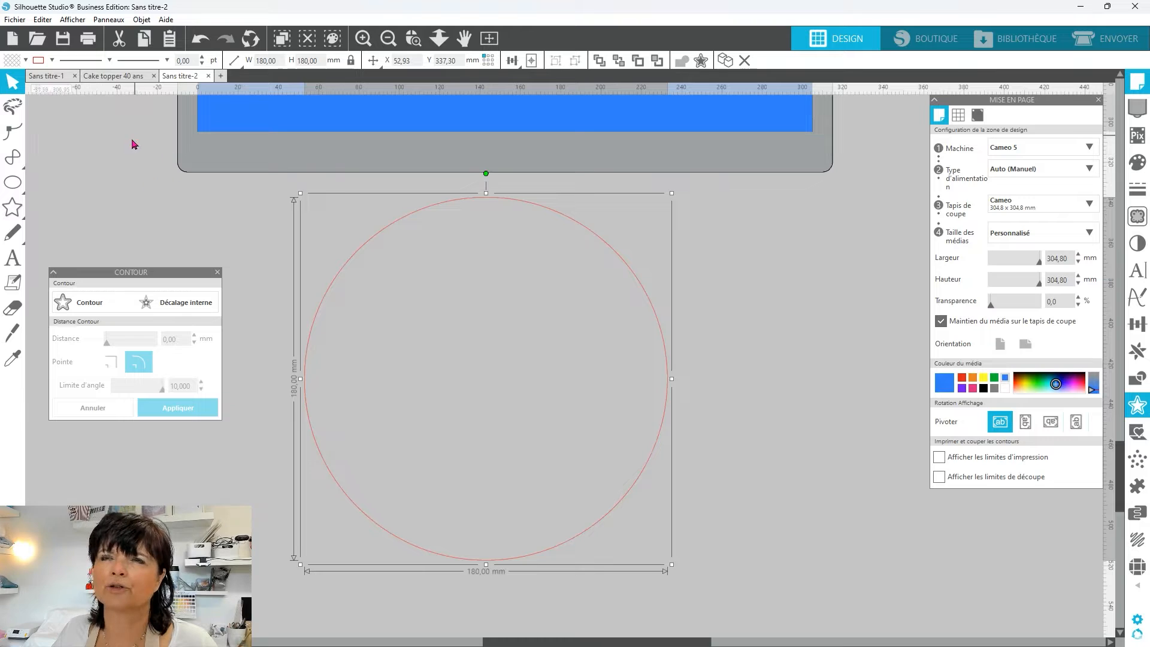
click(26, 60)
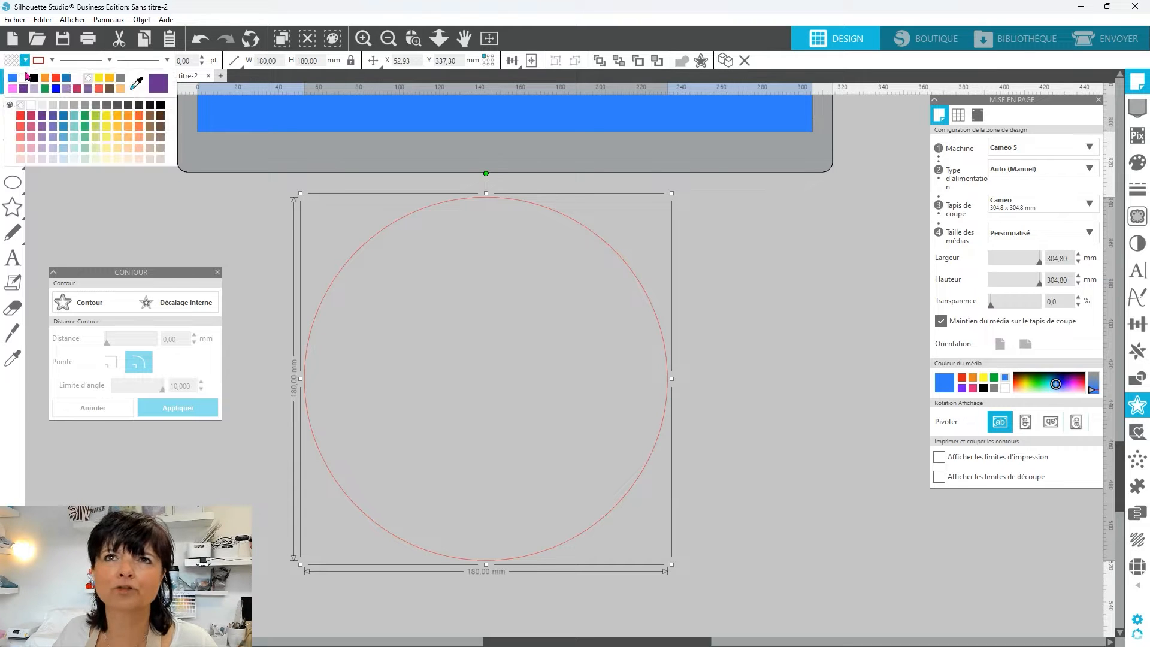
click(35, 77)
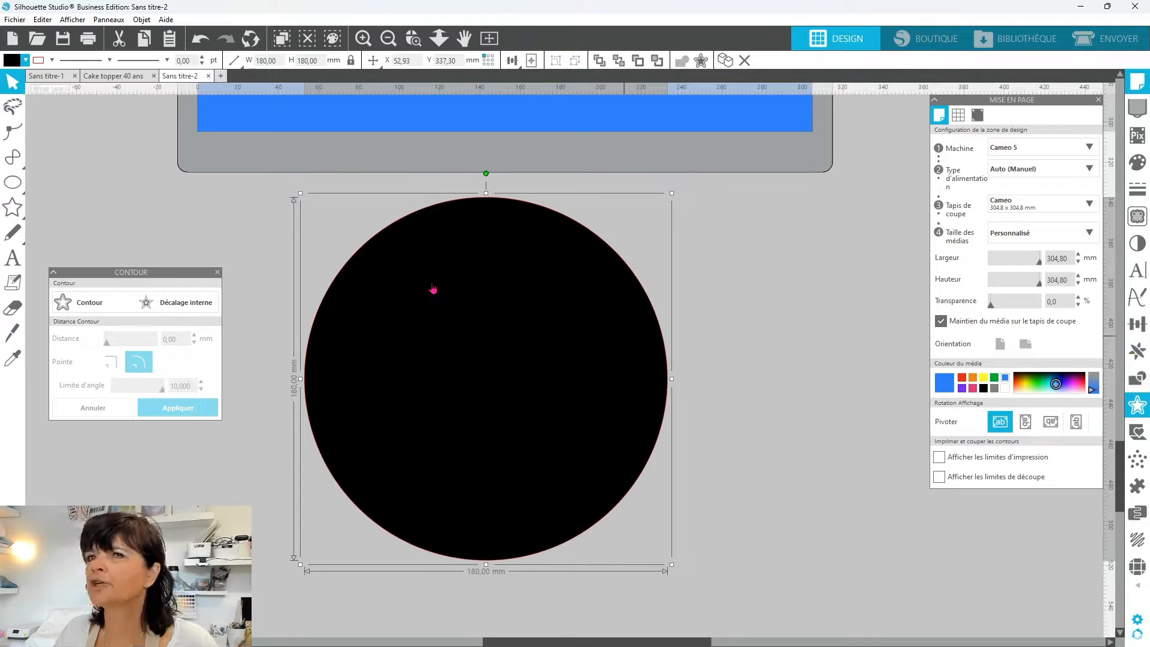
Step: Create a 3 mm internal offset of the black circle and fill it with the same blue as the media
click(187, 304)
click(79, 301)
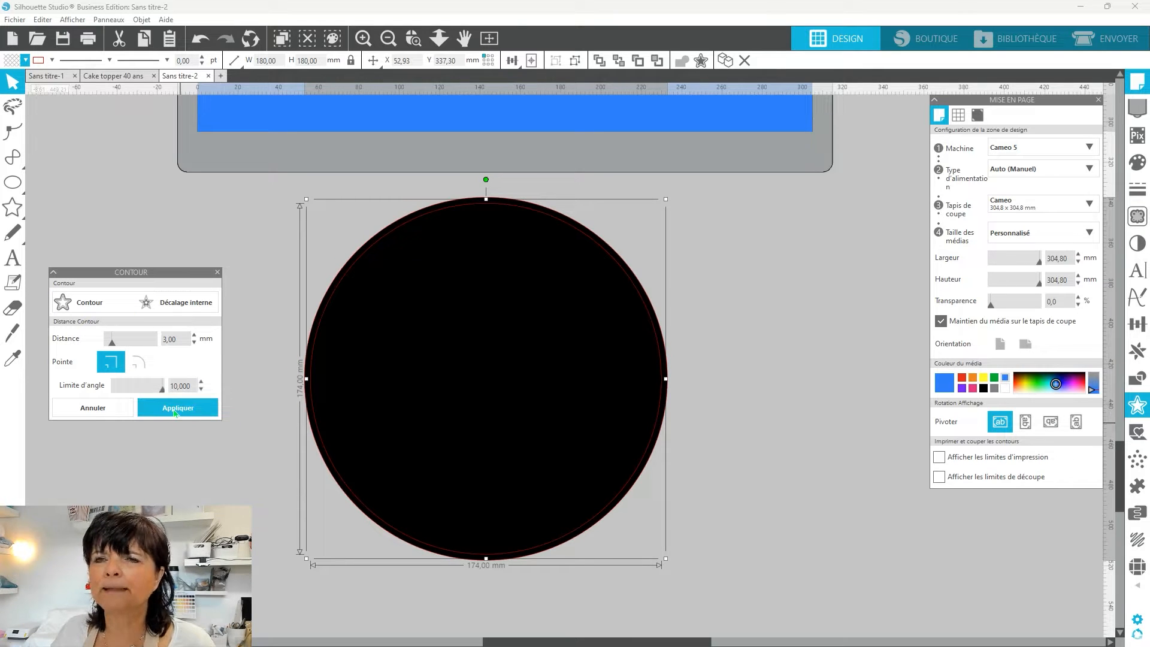
click(175, 409)
click(26, 60)
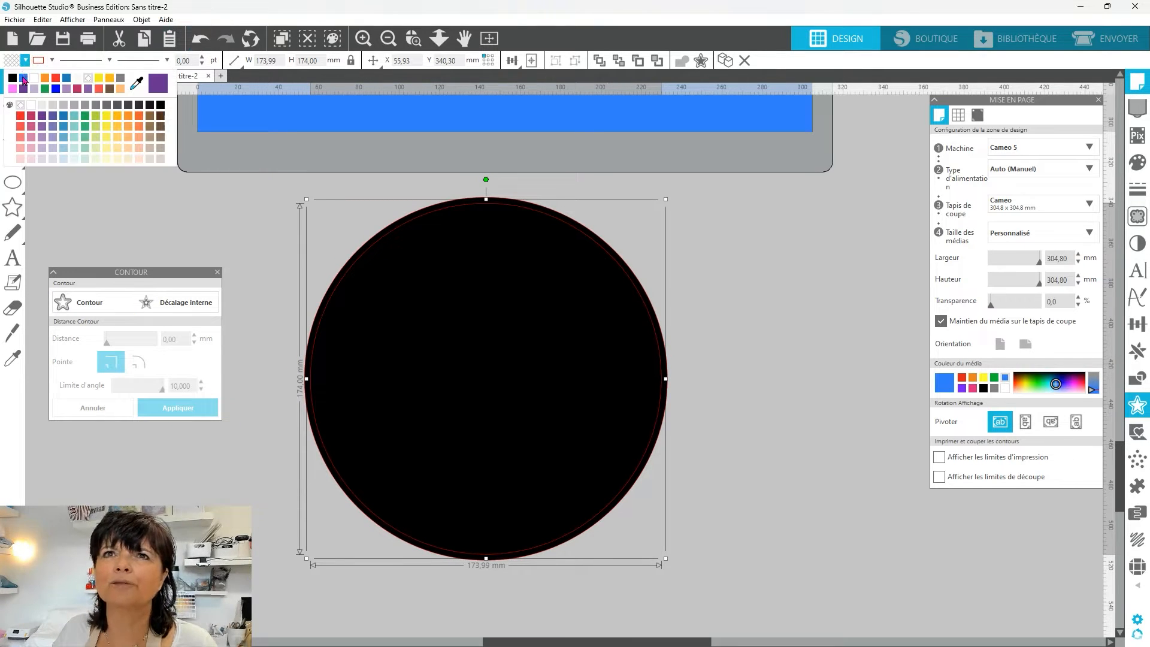
click(23, 78)
click(788, 328)
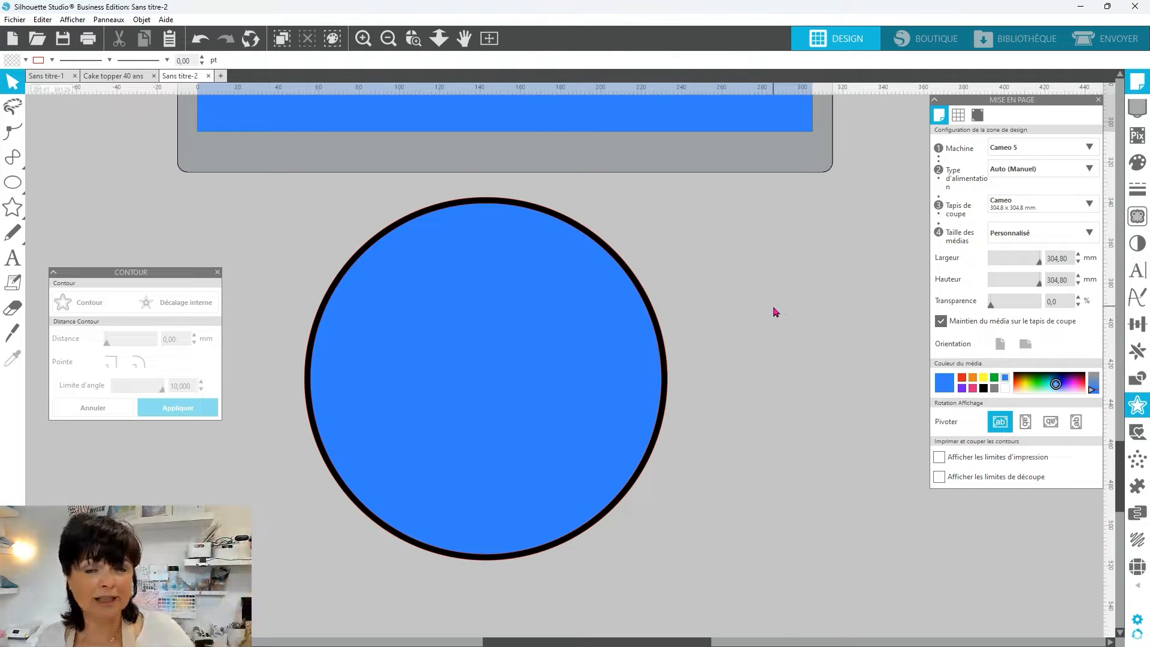
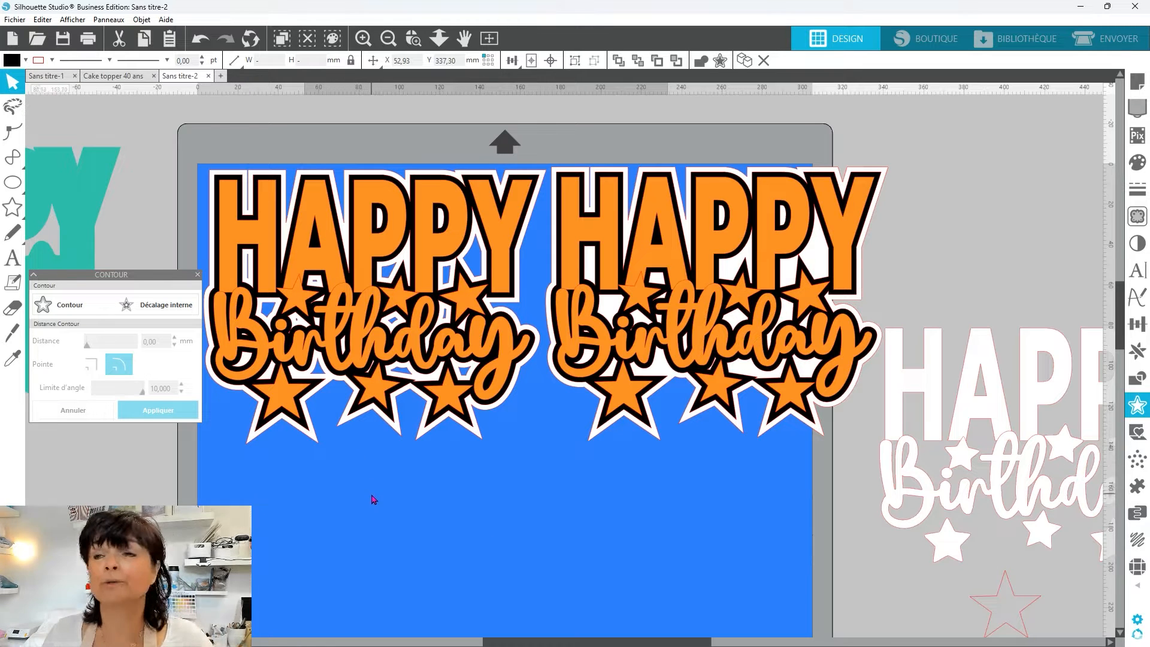
Step: Examine the small gaps between the letters and stars in the left design's white contour at close range
click(316, 443)
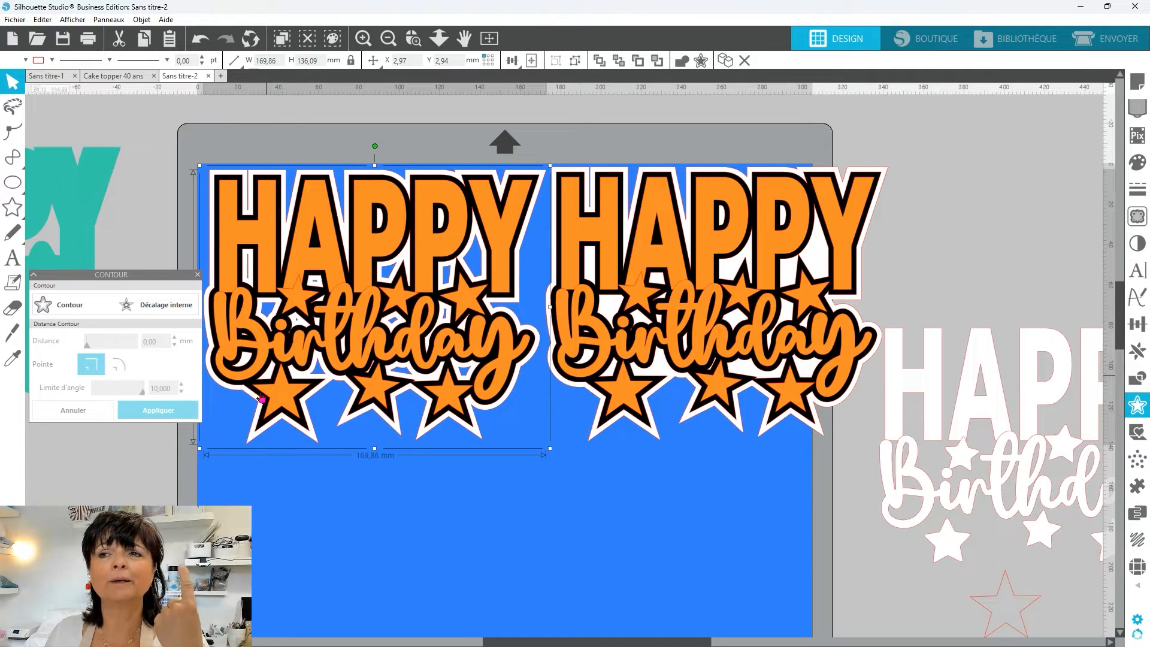
click(297, 471)
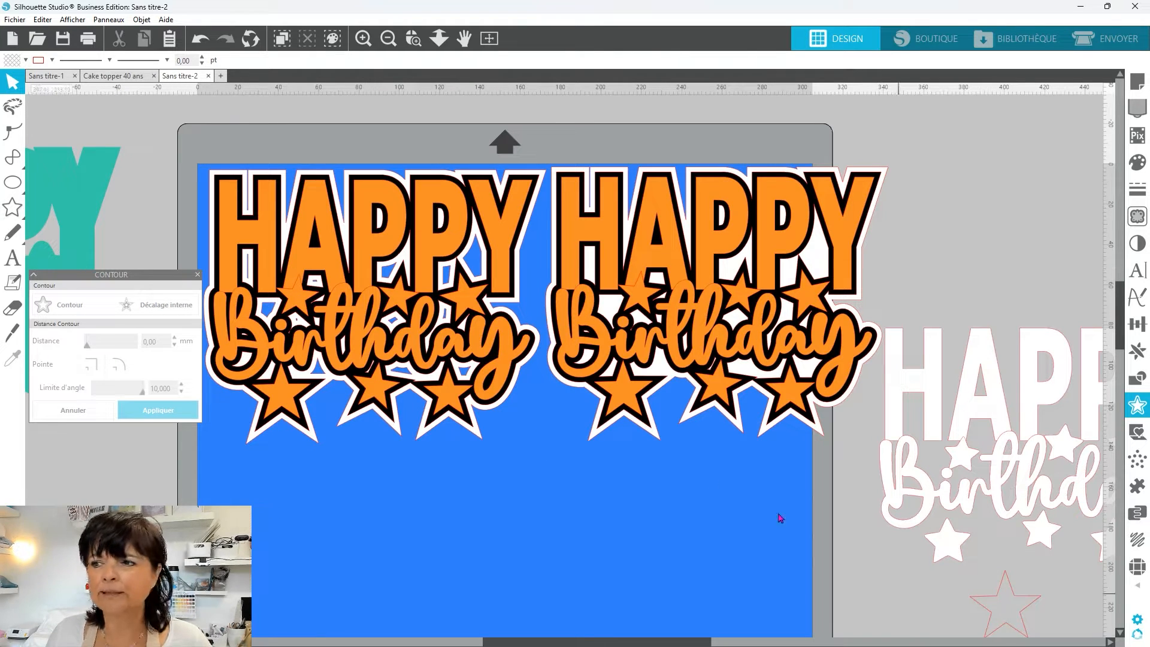
click(413, 39)
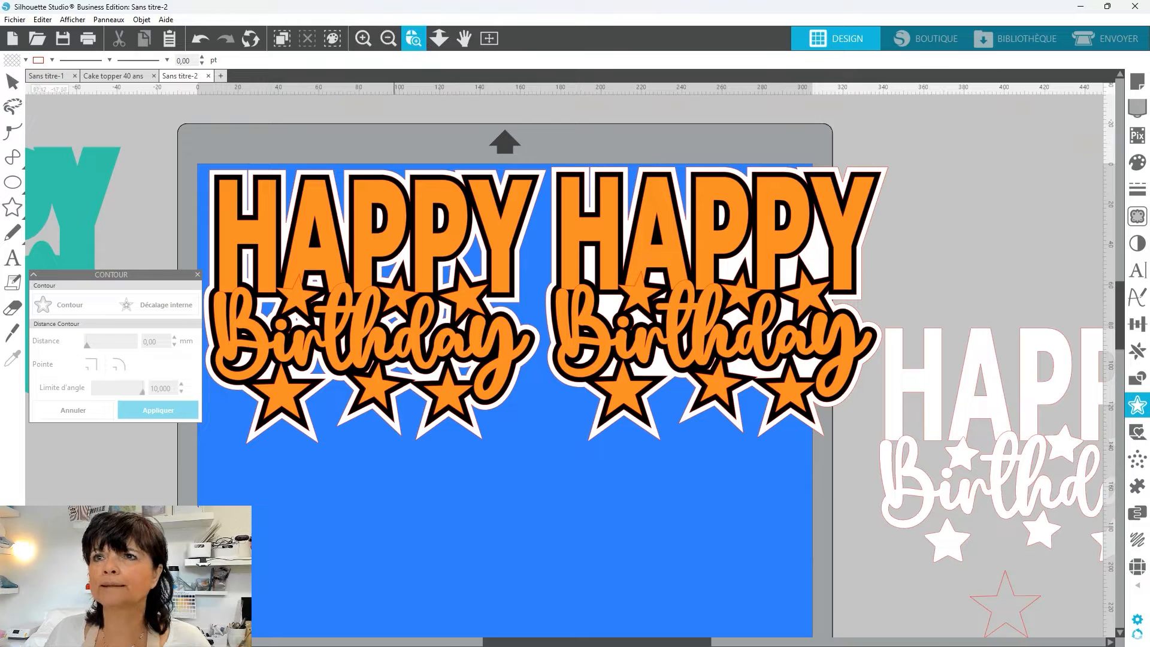
click(293, 288)
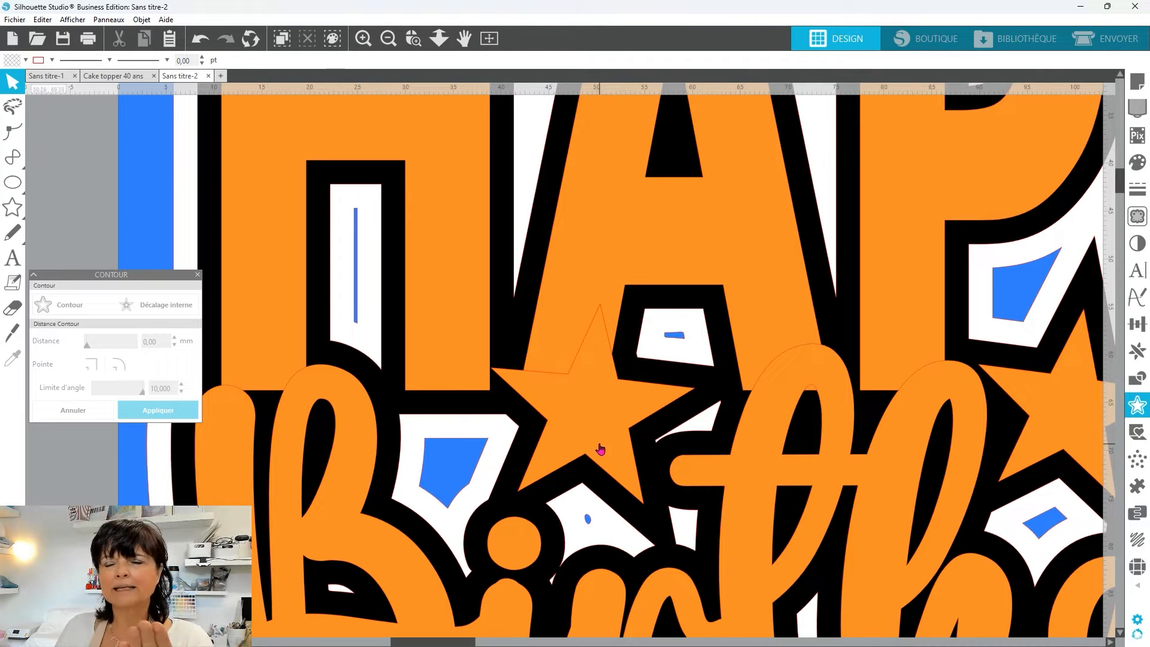
scroll(606, 246, up, 3)
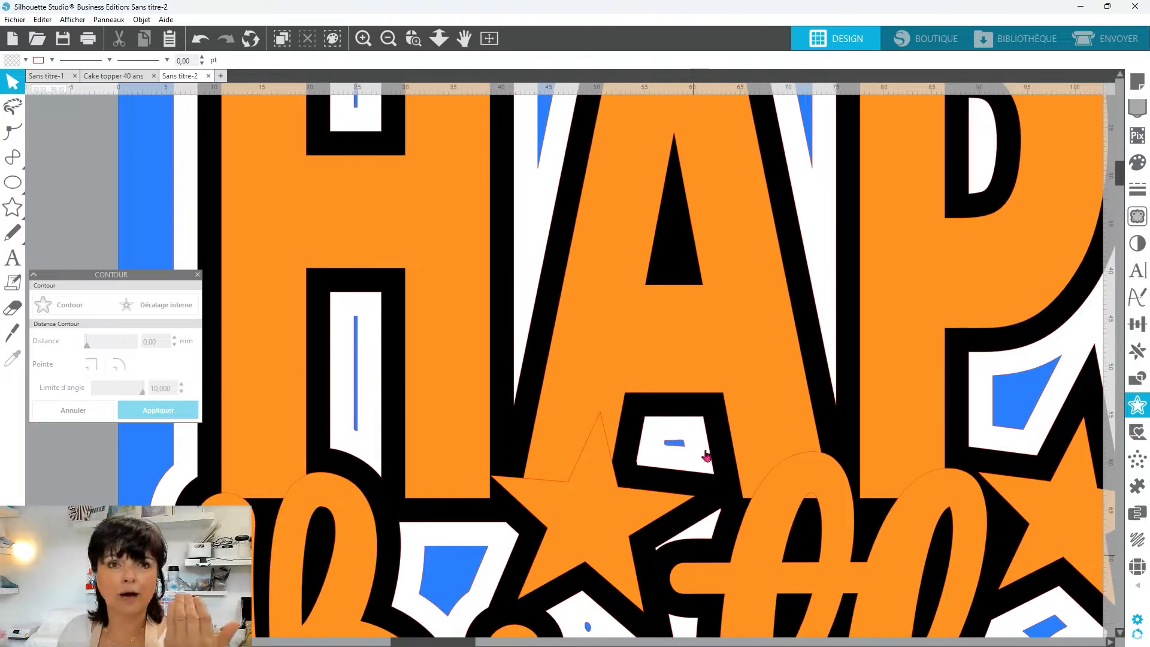
scroll(480, 321, down, 10)
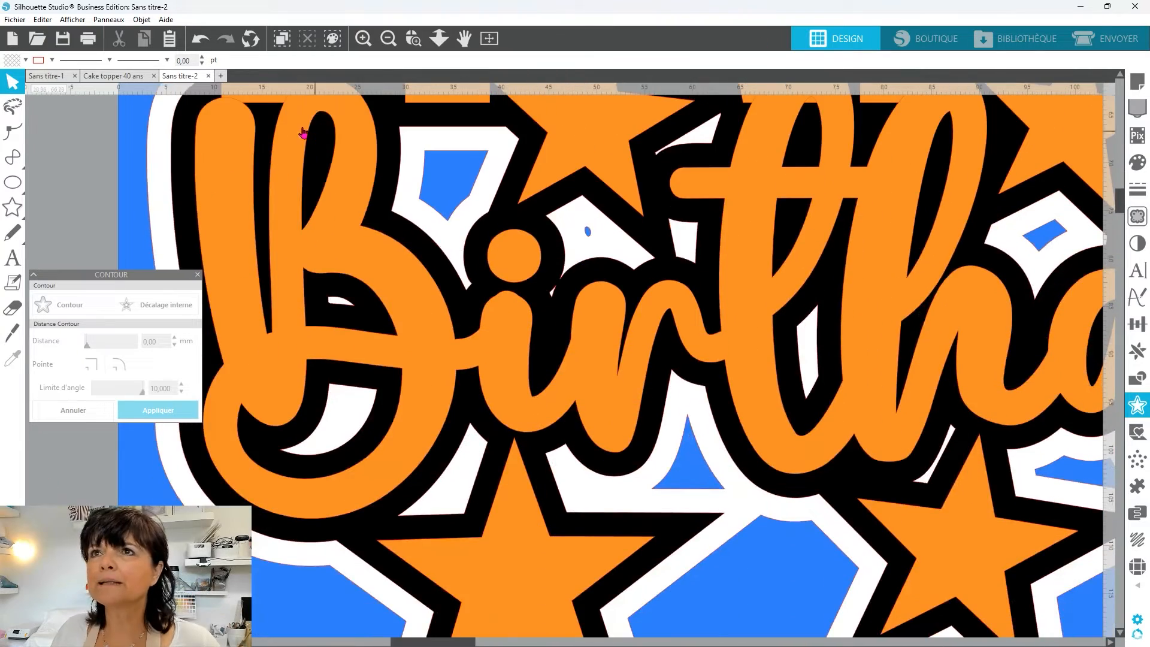
click(388, 40)
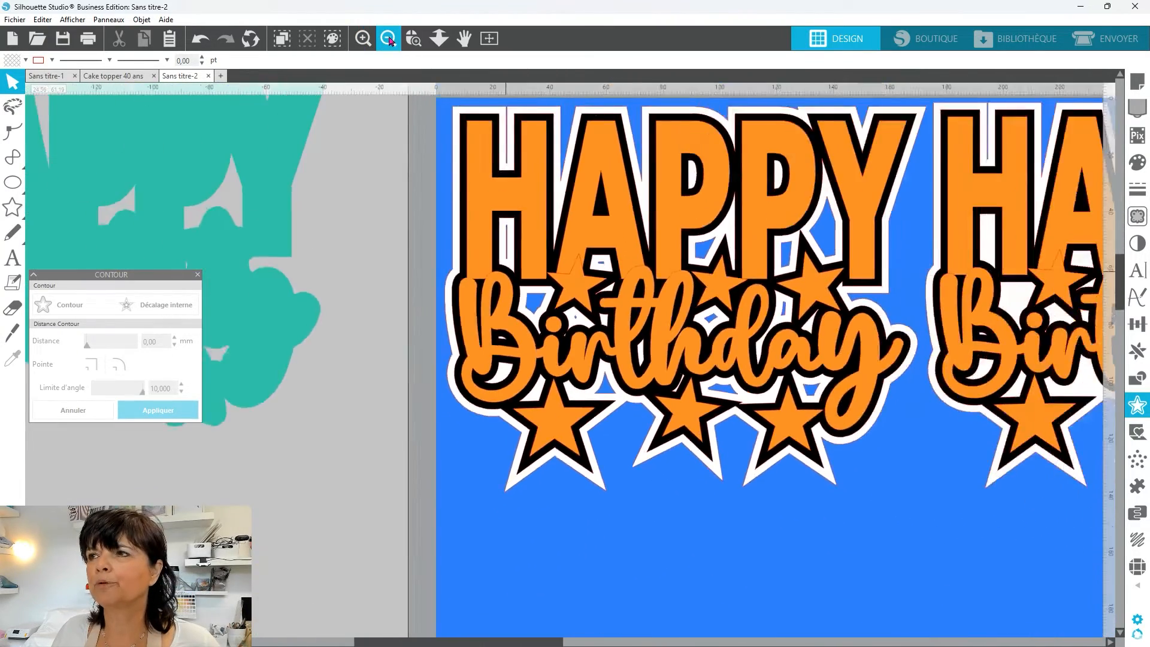
click(389, 40)
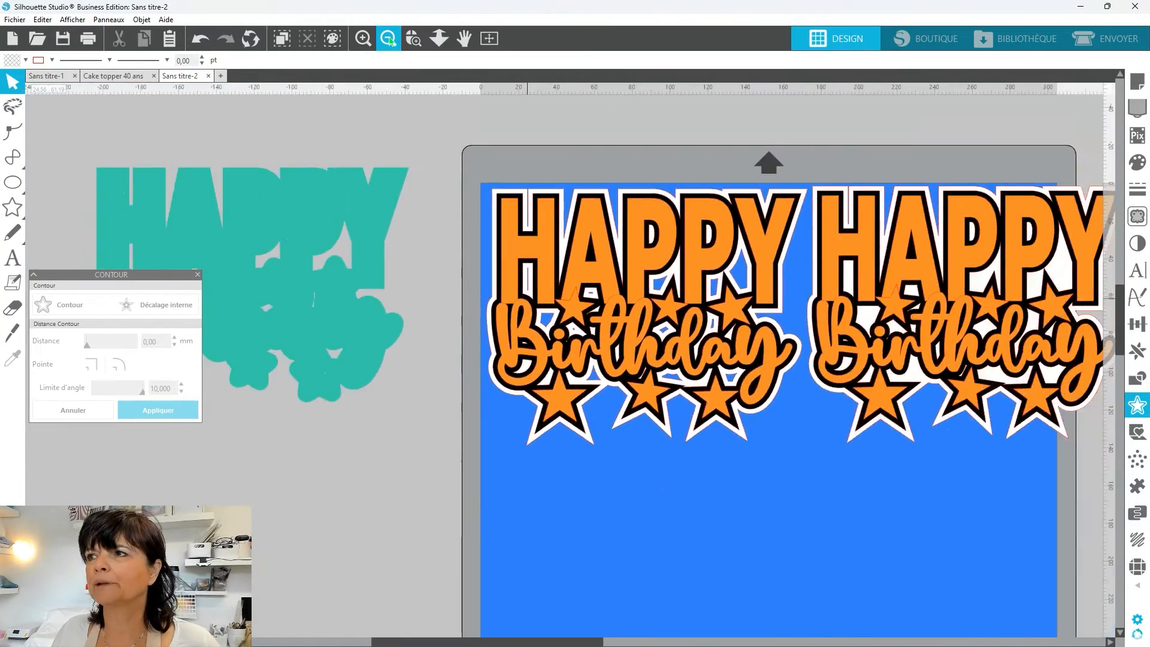
click(389, 41)
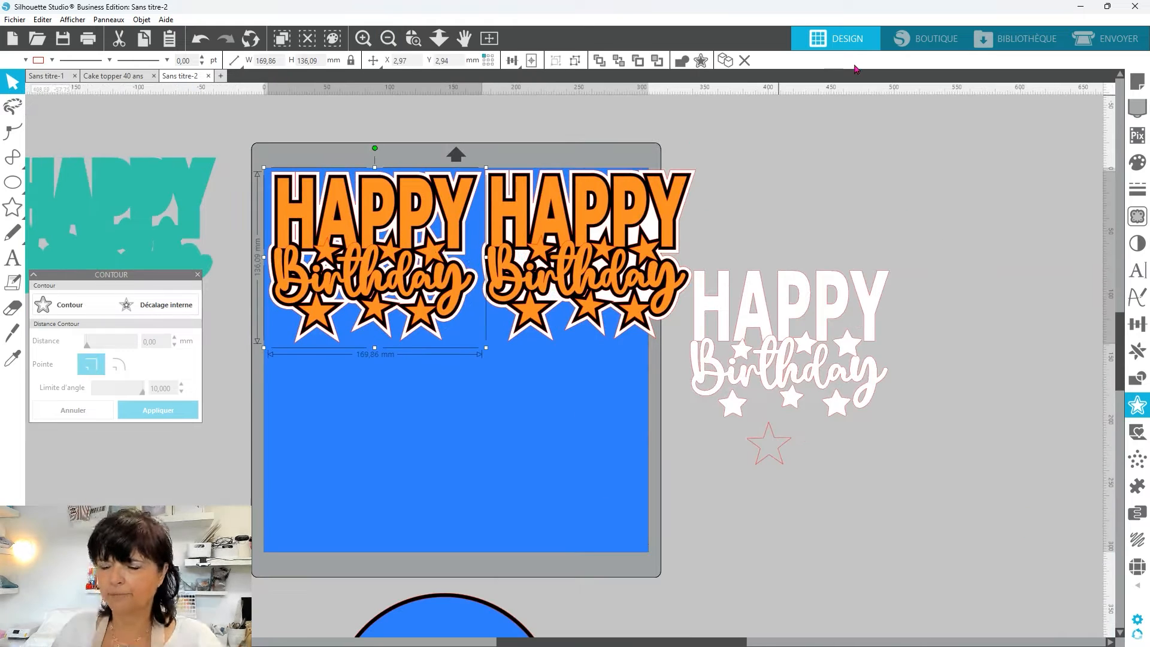
Step: Duplicate the left design below itself, move both existing versions off the page to the right, and centre the duplicate on the page
key(ctrl+d)
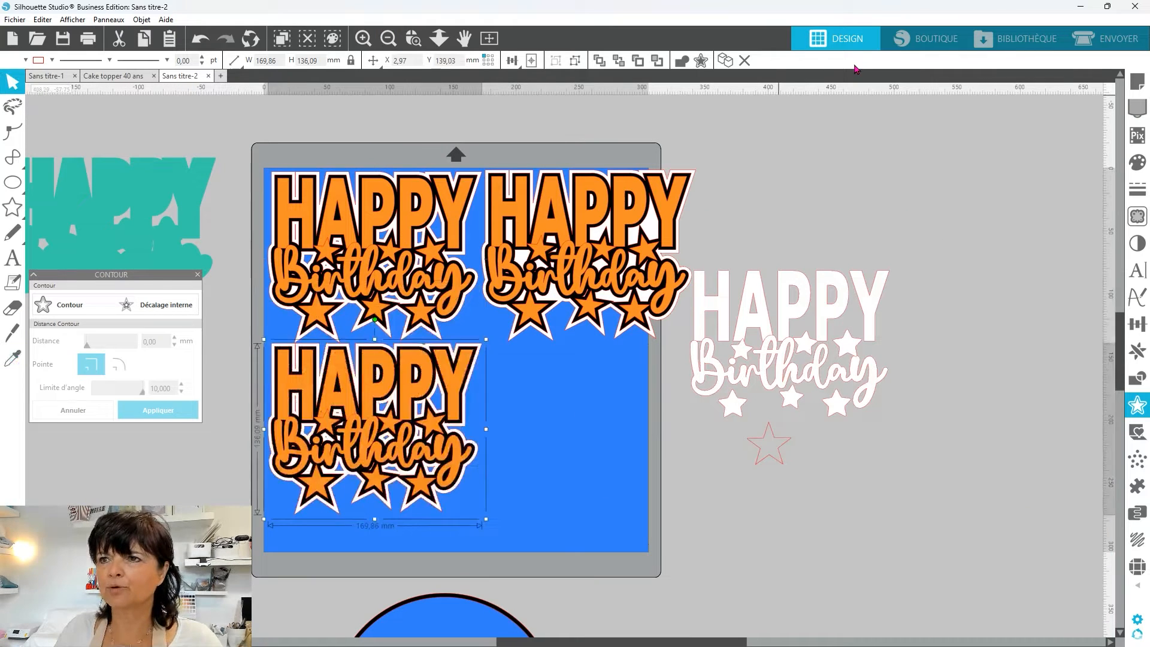
drag(659, 252, 1110, 147)
drag(374, 460, 452, 381)
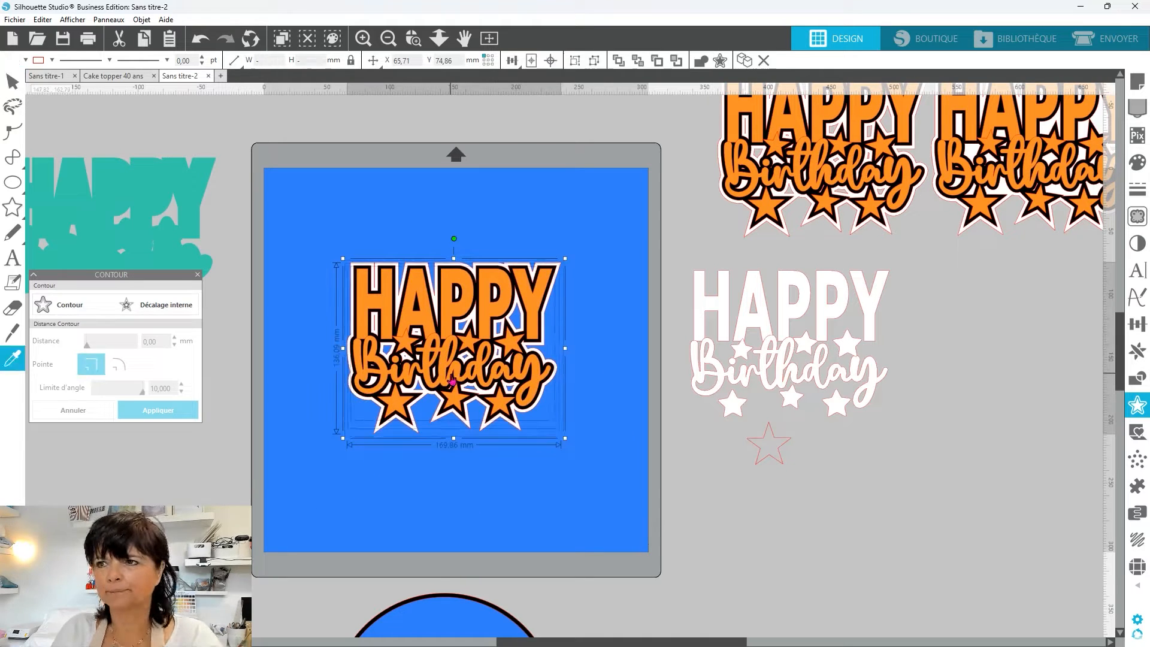
Step: Pull the duplicate's orange lettering and stars off the contours, delete the black and white contours, and return the orange layer to the page's centre
drag(456, 314, 310, 458)
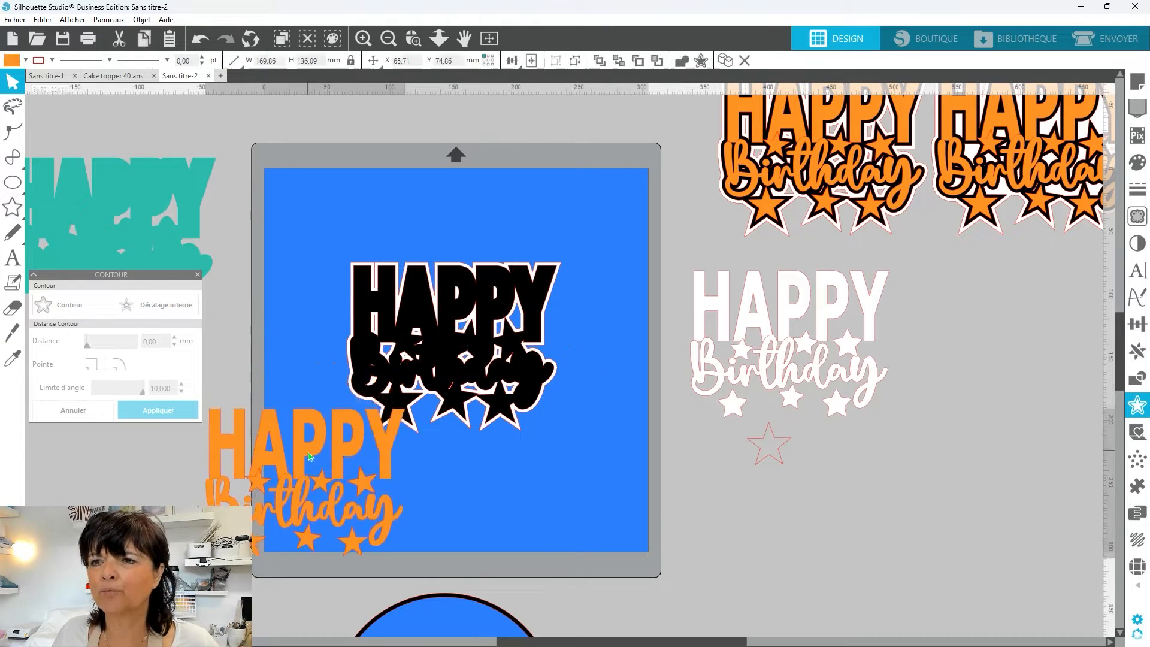
click(249, 487)
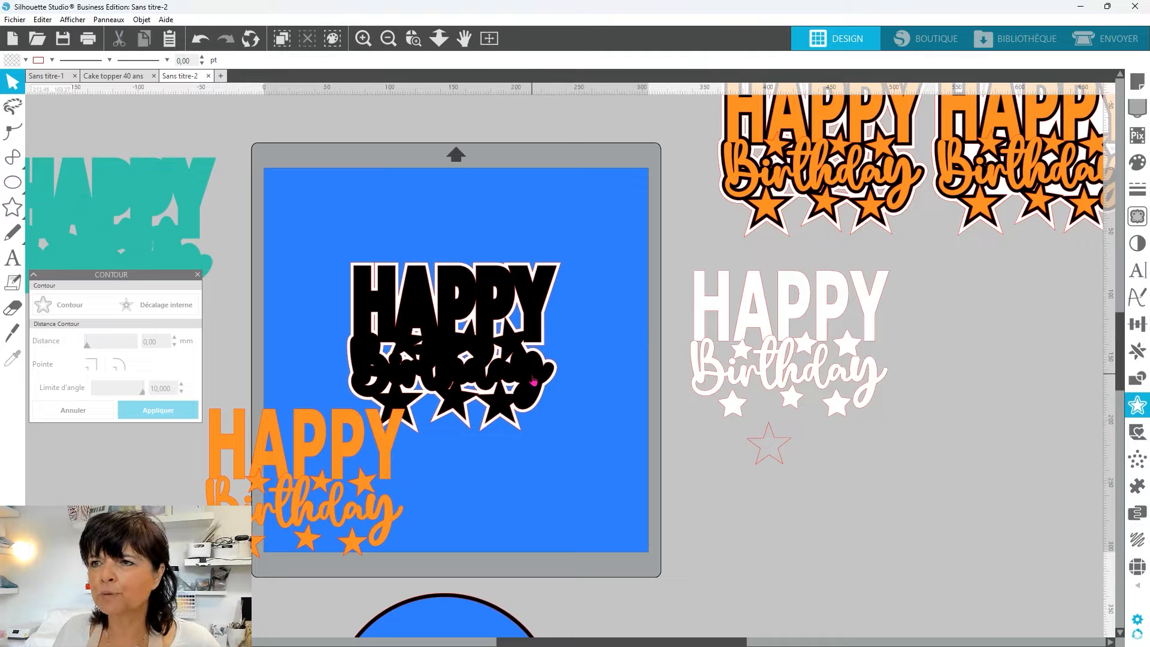
drag(378, 236, 563, 434)
key(Delete)
drag(365, 418, 524, 250)
Step: Select the orange "Birthday" lettering with its three lower stars and move it down, clear of "HAPPY"
drag(479, 351, 481, 352)
drag(344, 336, 563, 384)
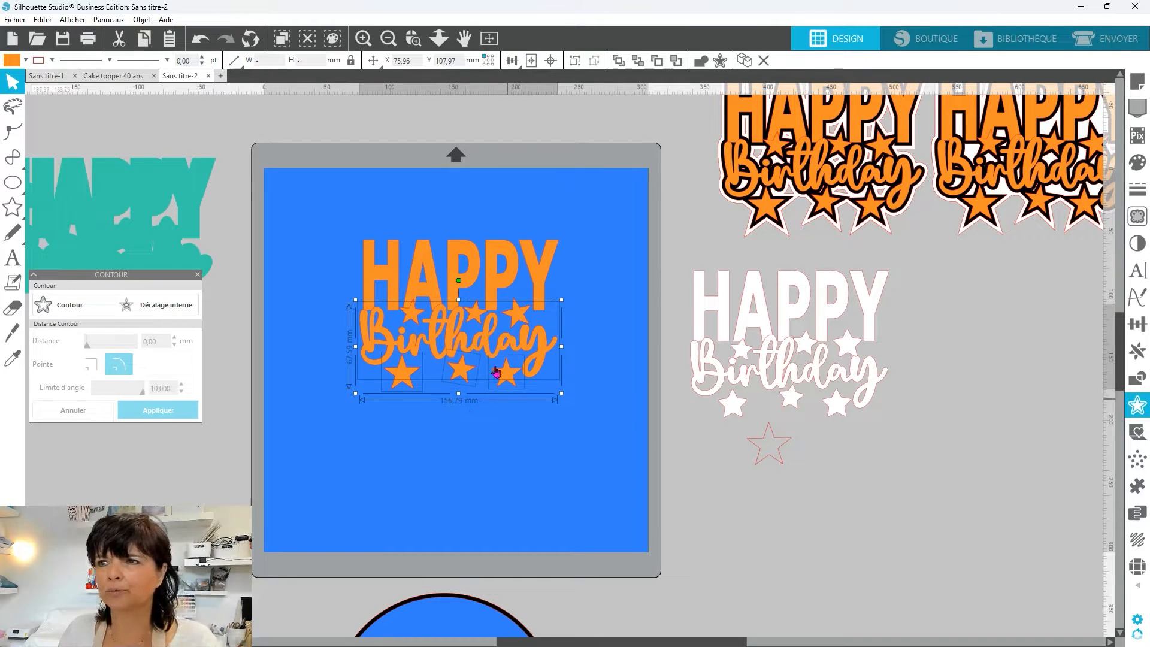
drag(472, 352, 465, 418)
Step: Move each of the three lower stars slightly so that it overlaps the "Birthday" lettering
click(363, 39)
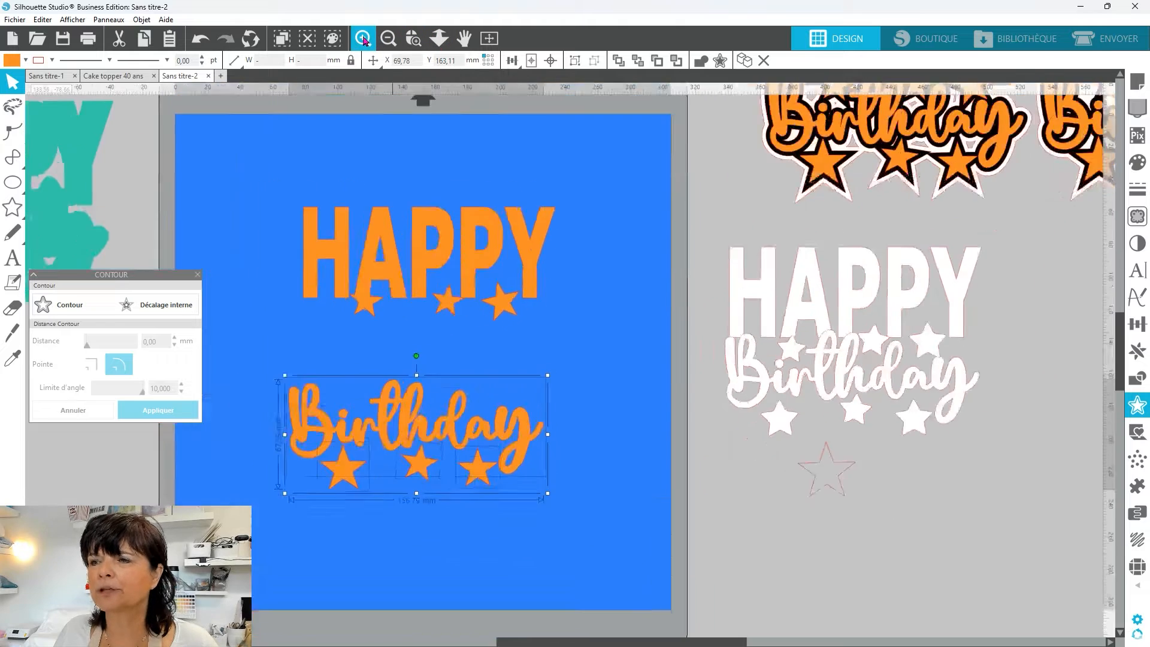
drag(543, 642, 493, 646)
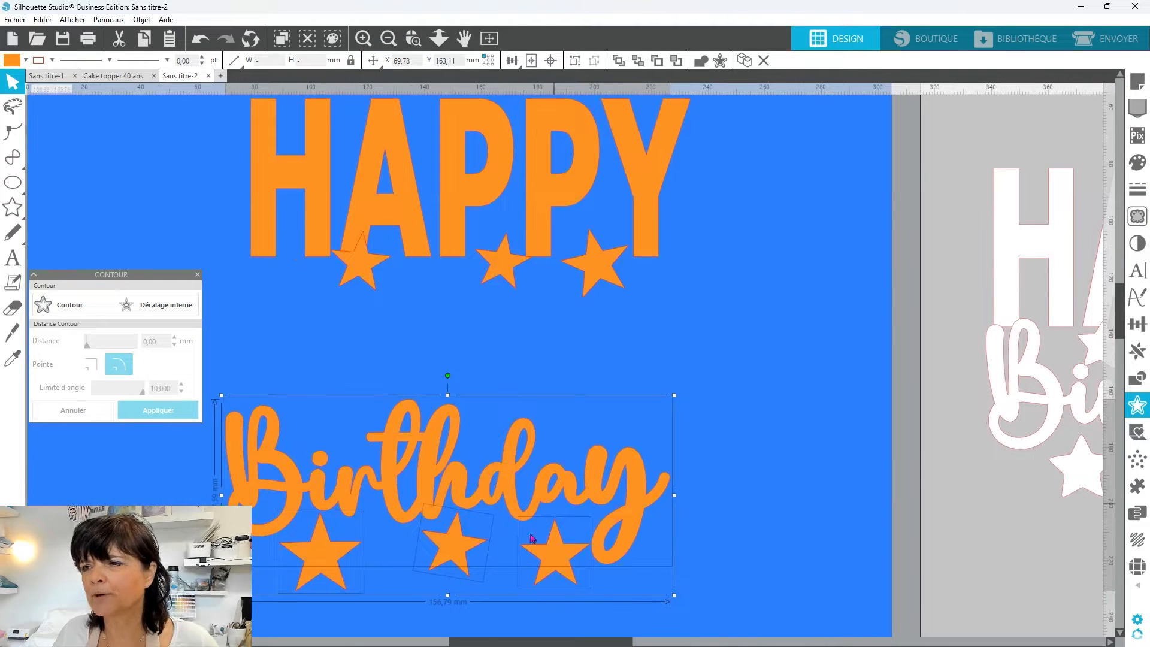
scroll(581, 520, down, 3)
click(581, 516)
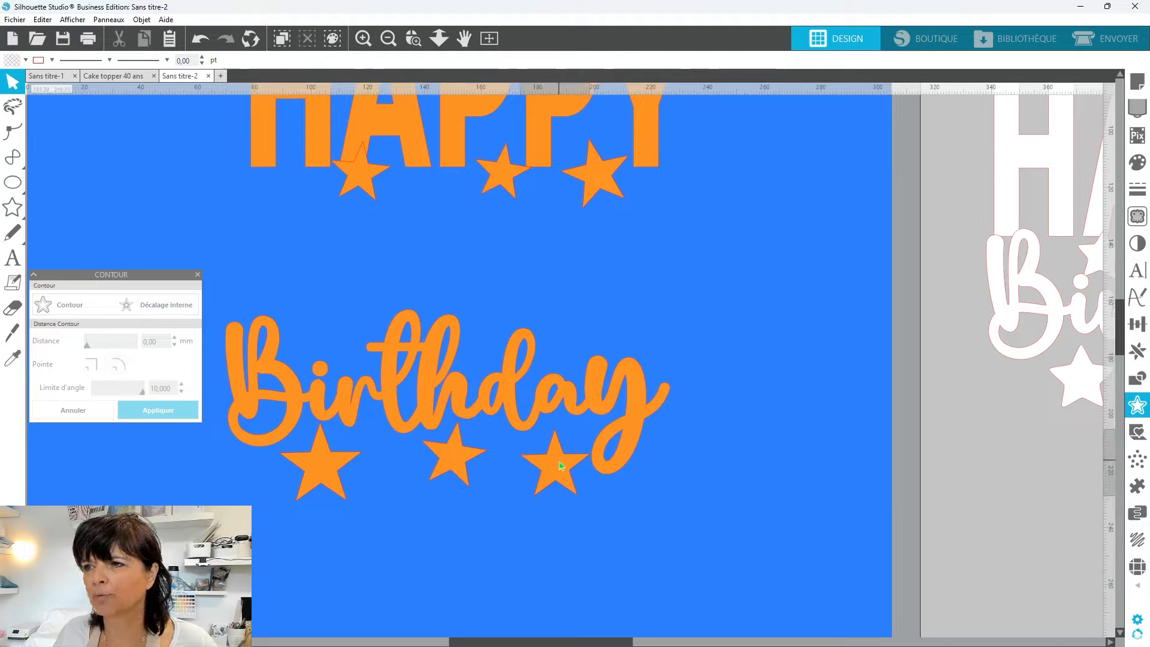
drag(459, 462, 463, 454)
drag(333, 473, 336, 464)
click(455, 530)
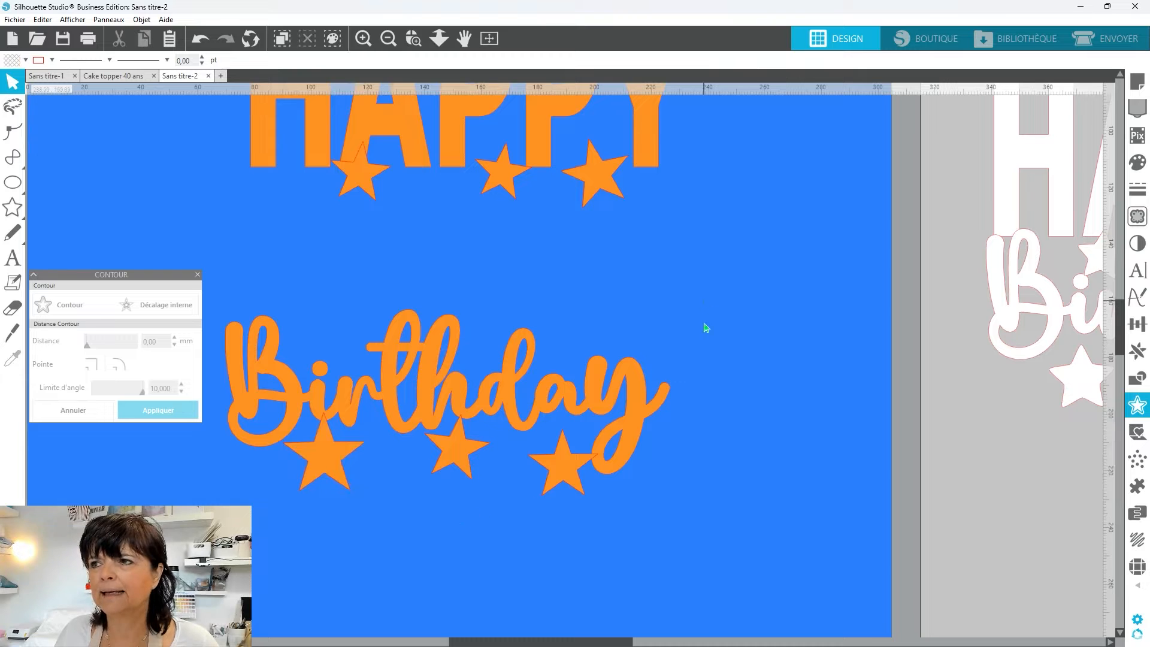
Step: Select the "Birthday" lettering with its three lower stars and weld them together
drag(706, 309, 393, 527)
right_click(525, 282)
click(558, 450)
Step: Shift the welded "Birthday" lettering with its i dot and combine both into one compound path
drag(454, 462, 465, 444)
drag(334, 362, 362, 398)
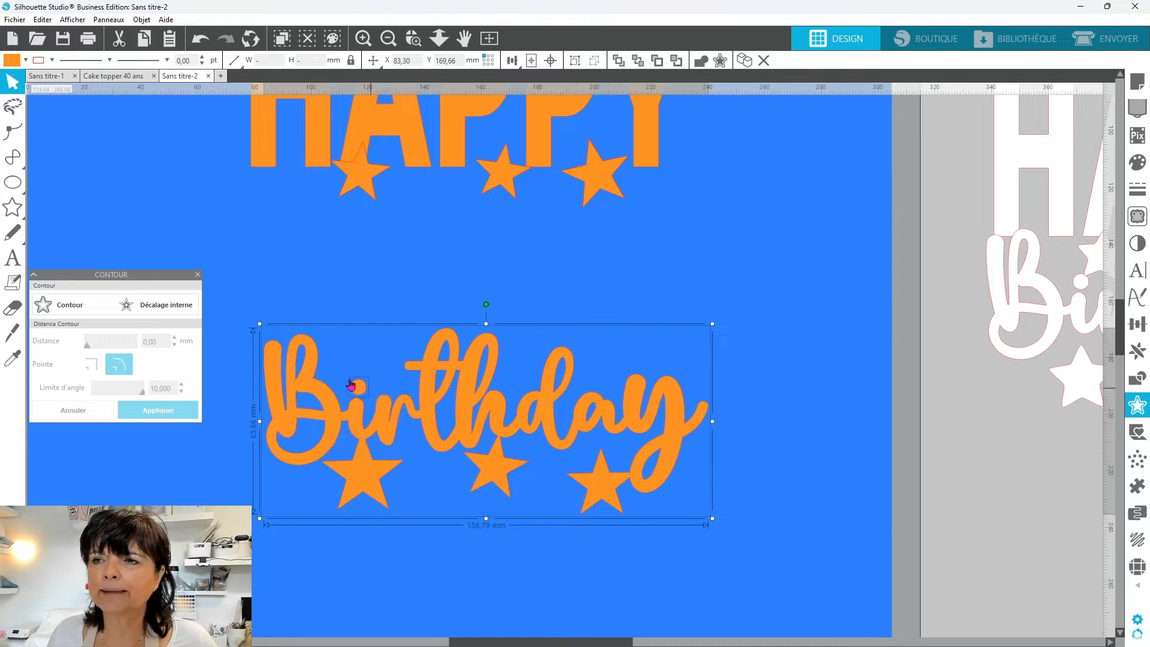
right_click(219, 470)
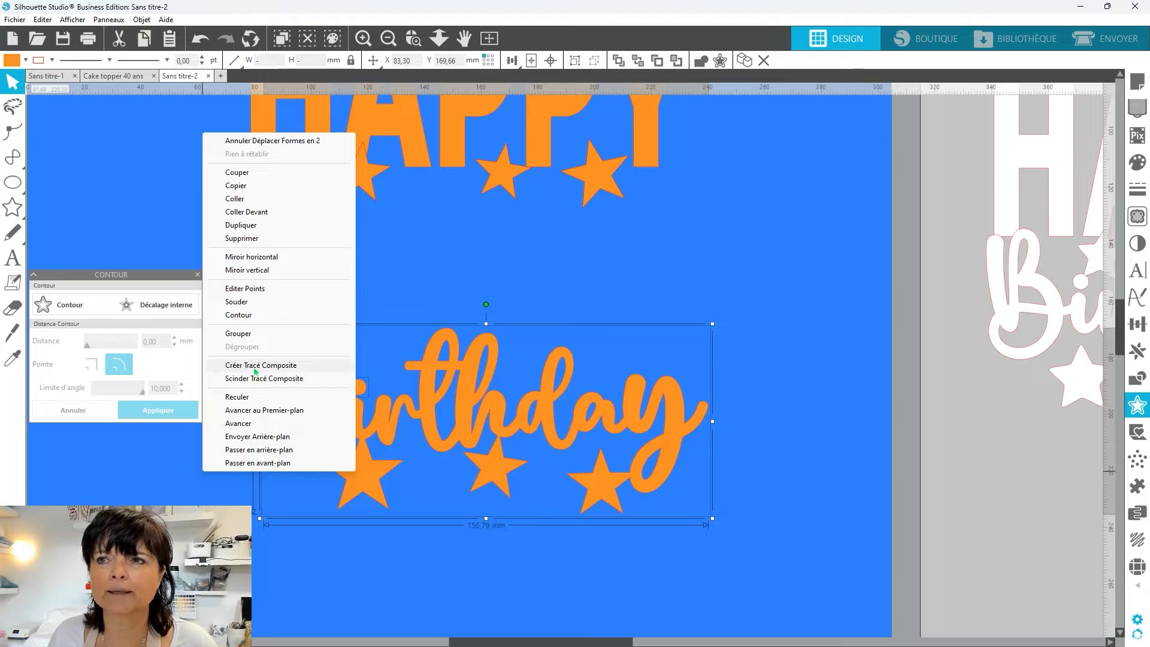
click(254, 369)
Step: Simplify the points of the "Birthday" compound path and move the shape farther down, away from "HAPPY"
right_click(370, 438)
click(408, 264)
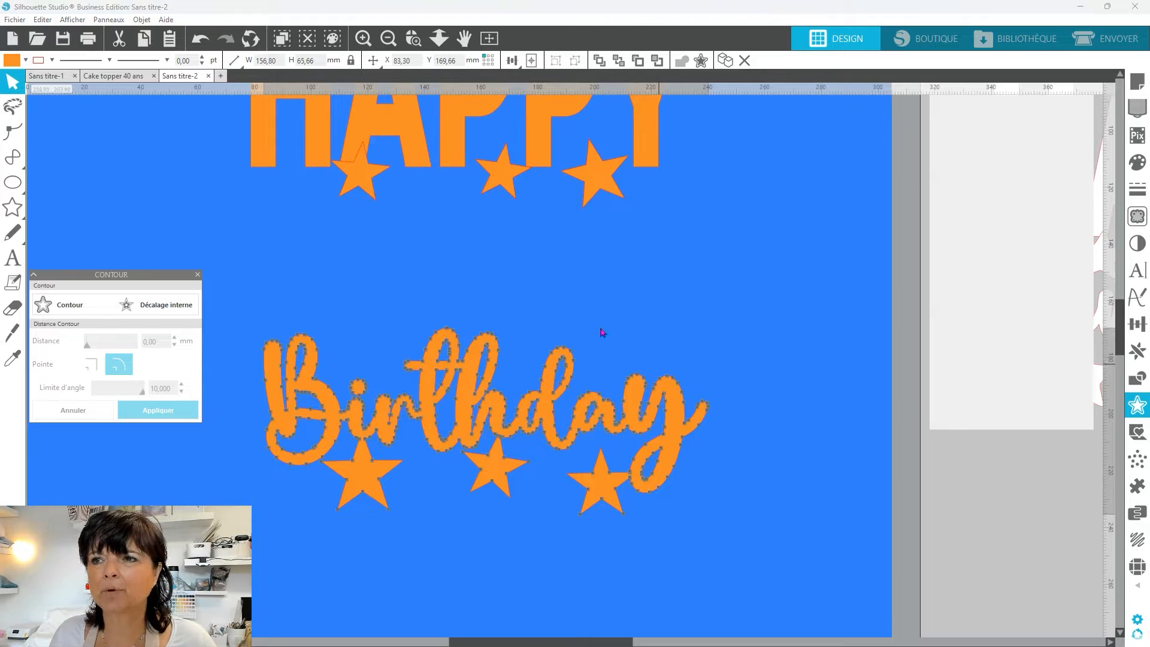
click(989, 281)
click(673, 503)
drag(567, 460, 489, 520)
scroll(539, 360, up, 5)
click(560, 349)
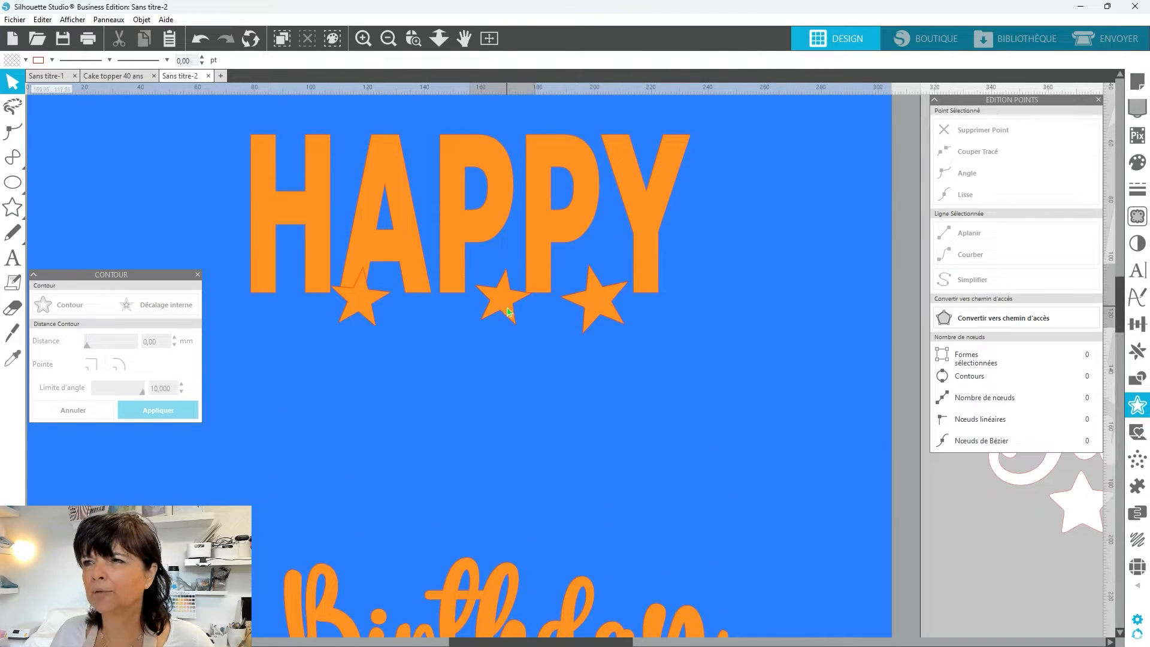
Step: Nudge the middle star under "HAPPY" up and sideways, then weld the "HAPPY" letters with their three stars
click(507, 311)
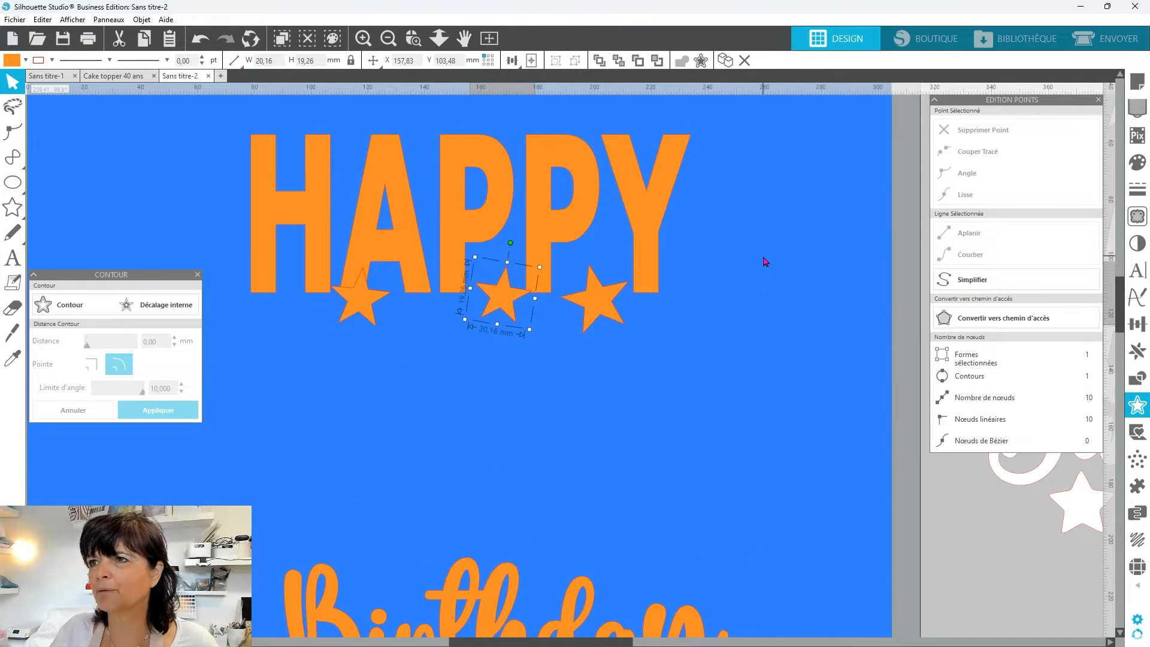
key(Right)
key(Up)
drag(763, 258, 314, 382)
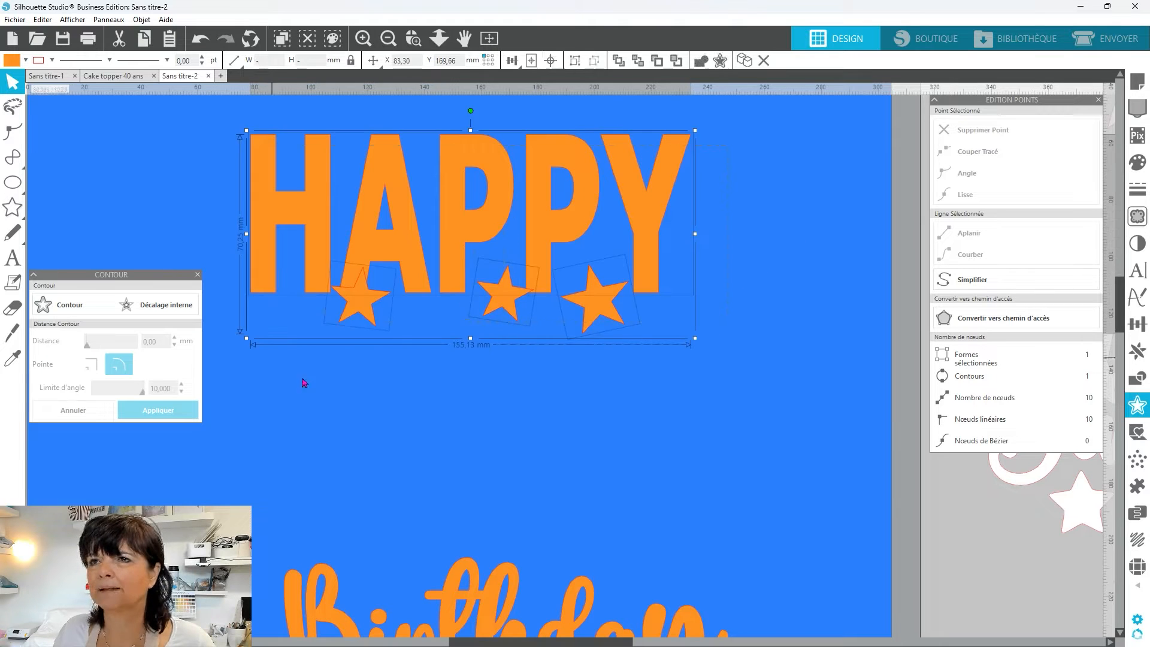
right_click(314, 381)
click(359, 214)
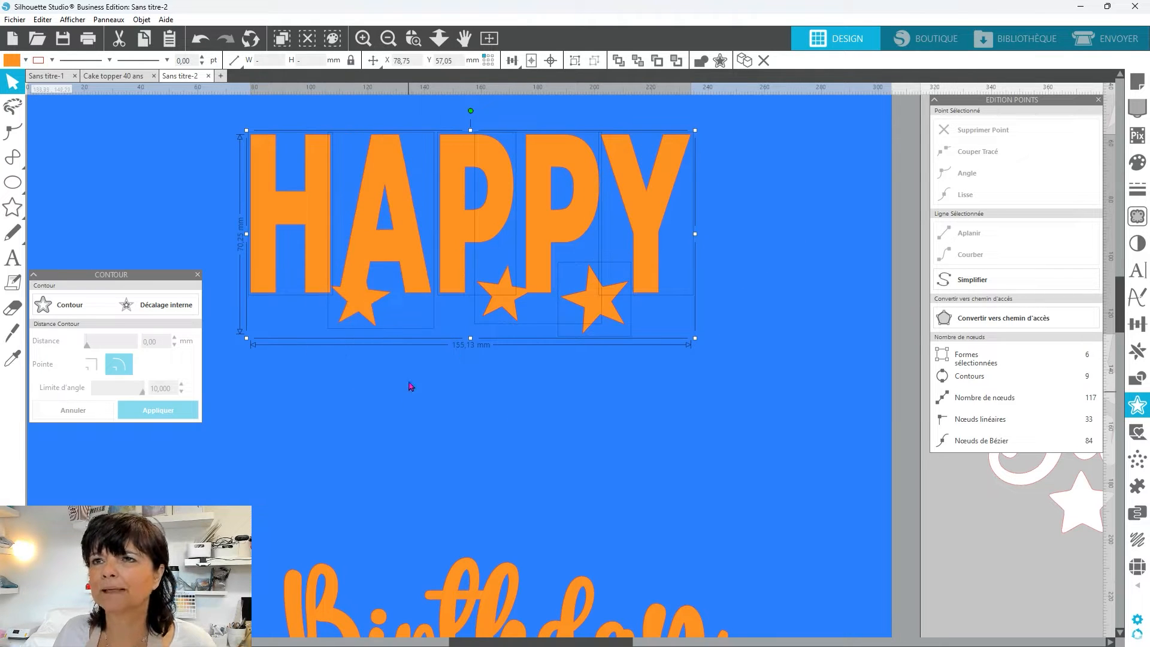
Step: Combine the welded "HAPPY" letters and stars into one compound path
right_click(437, 401)
click(475, 258)
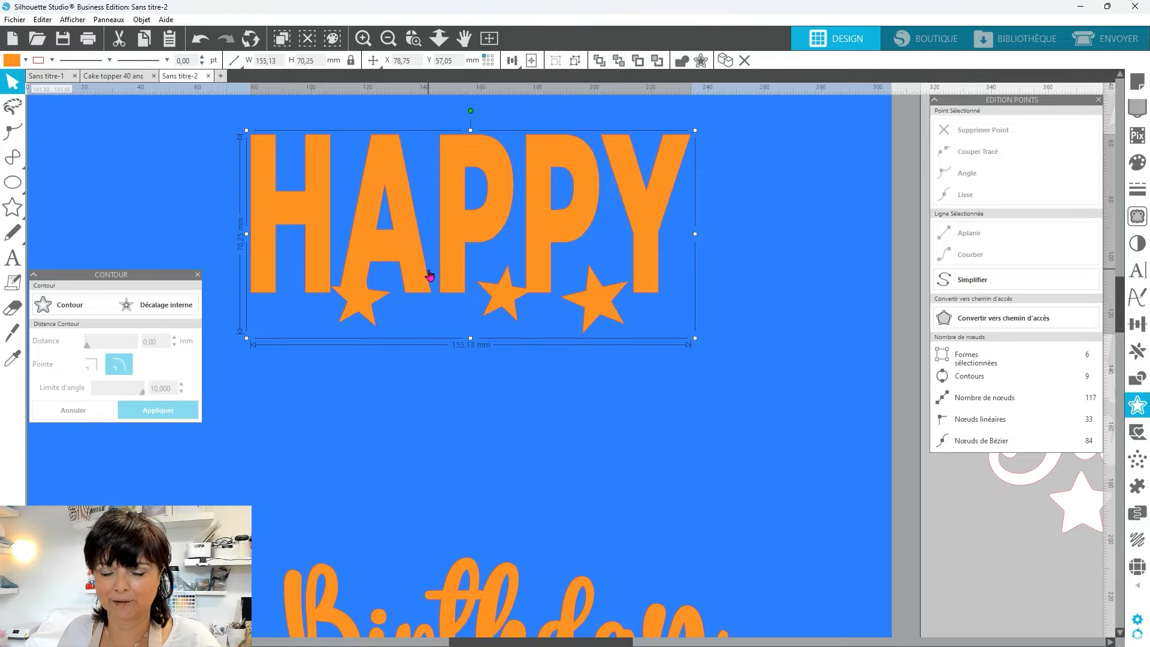
key(ctrl+z)
right_click(410, 445)
click(479, 314)
Step: Simplify the points of the "HAPPY" compound path and move "Birthday" up closer beneath it
right_click(440, 395)
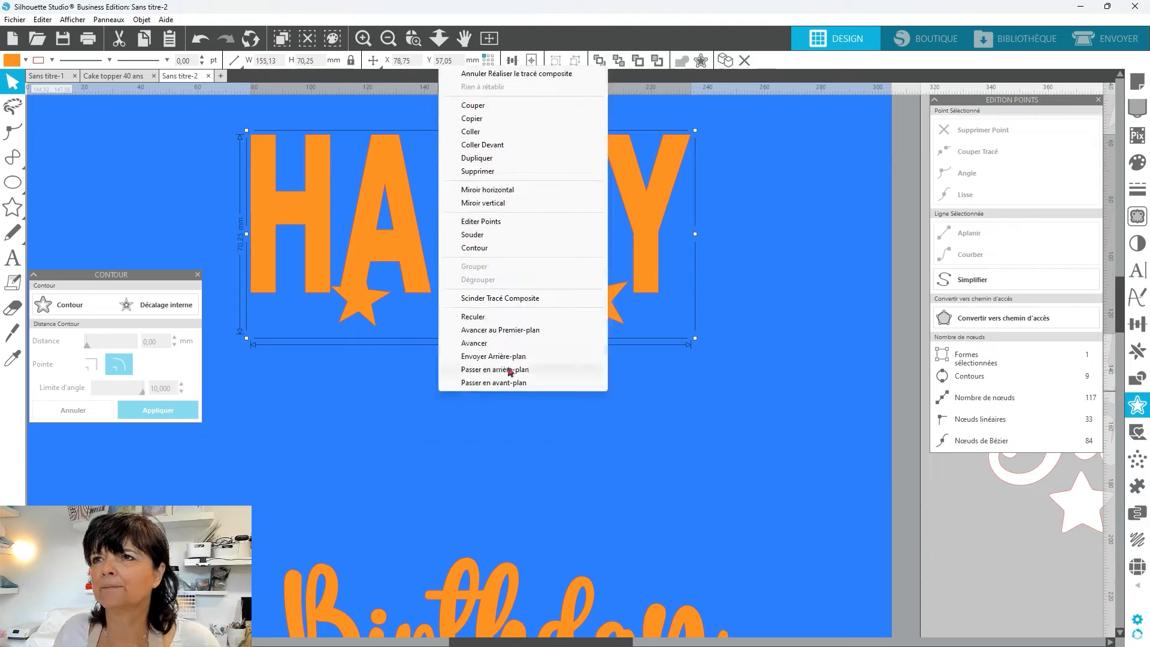
click(479, 221)
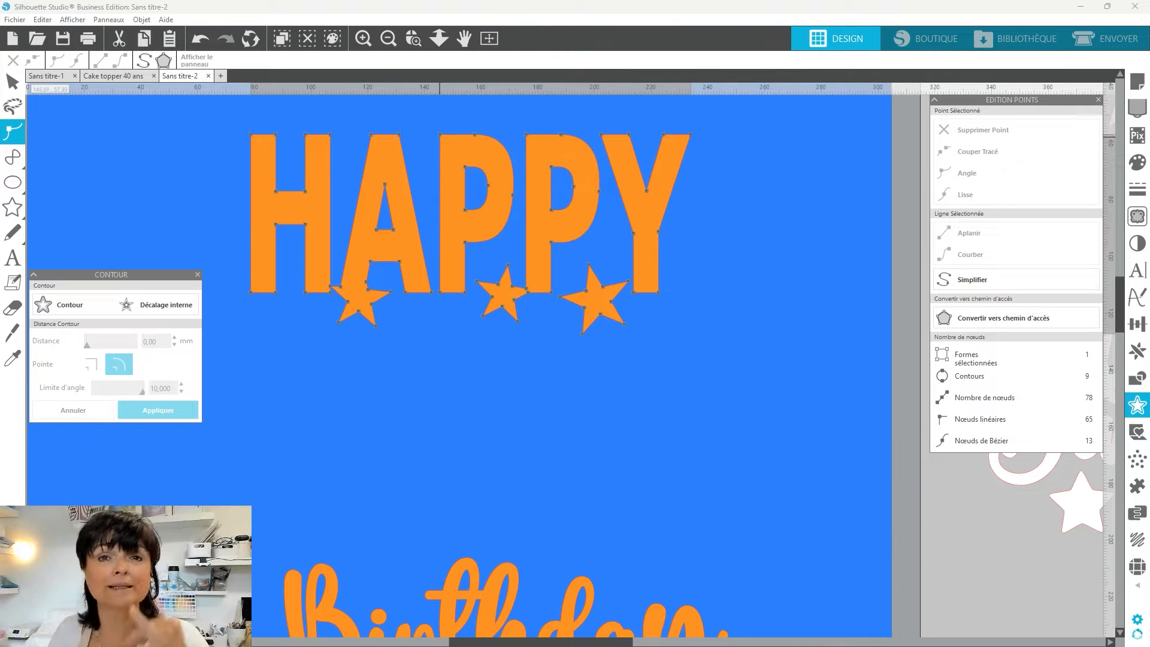
click(388, 38)
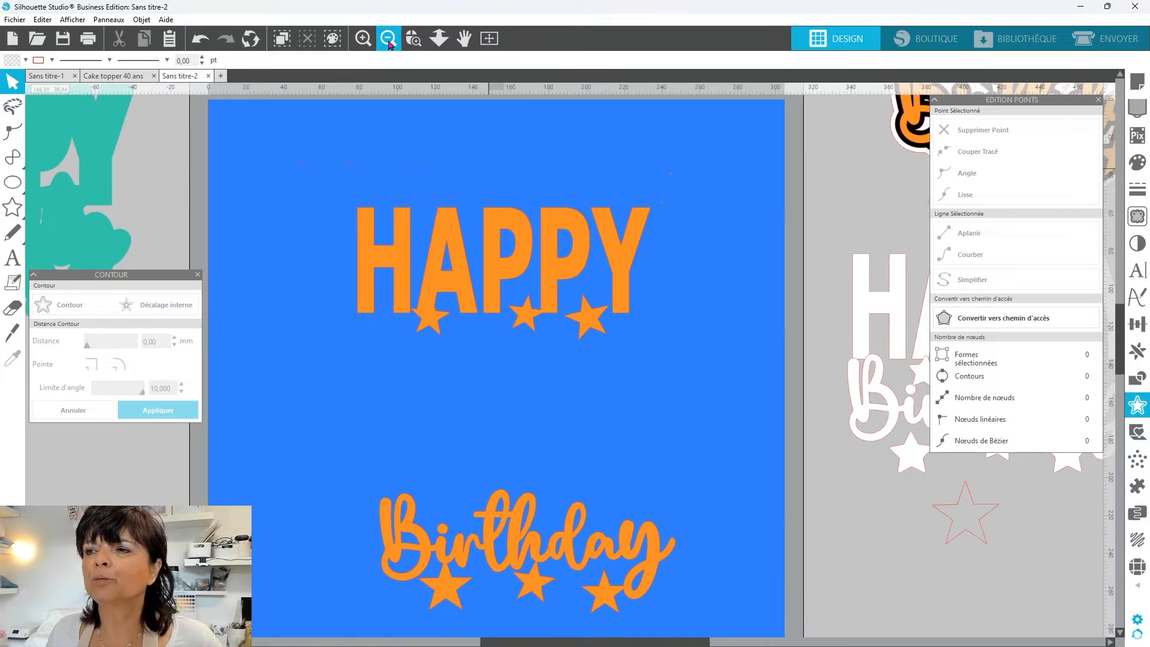
drag(529, 553, 502, 463)
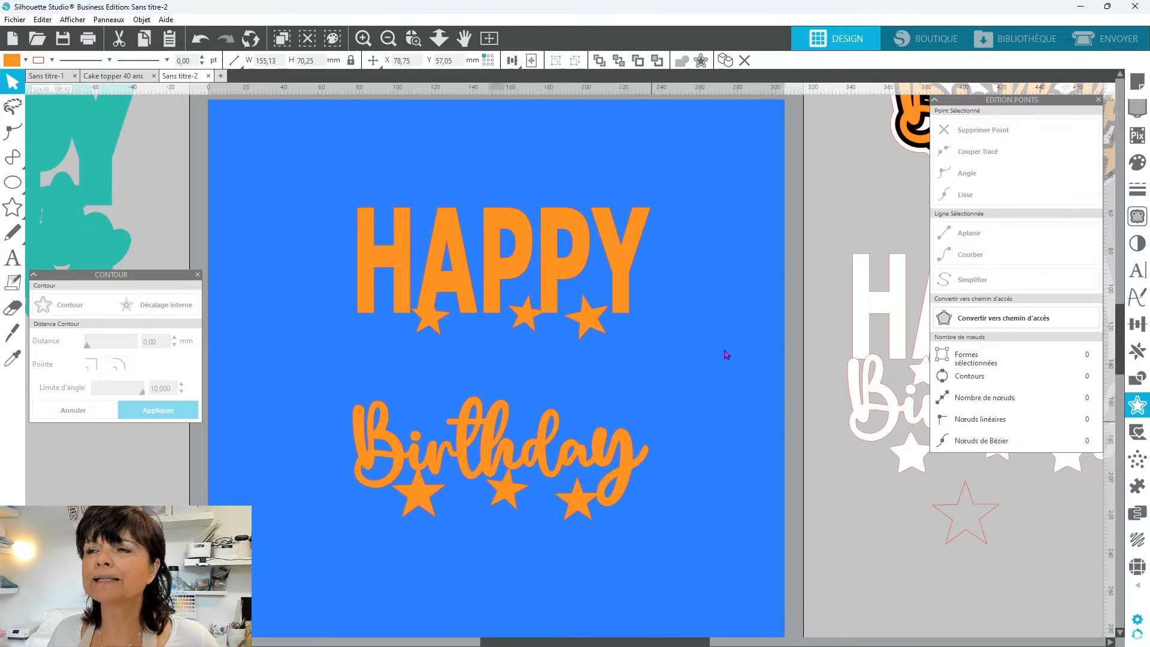
Step: Add a 2 mm sharp-cornered contour around "HAPPY" and its stars and fill it black
click(403, 312)
click(86, 307)
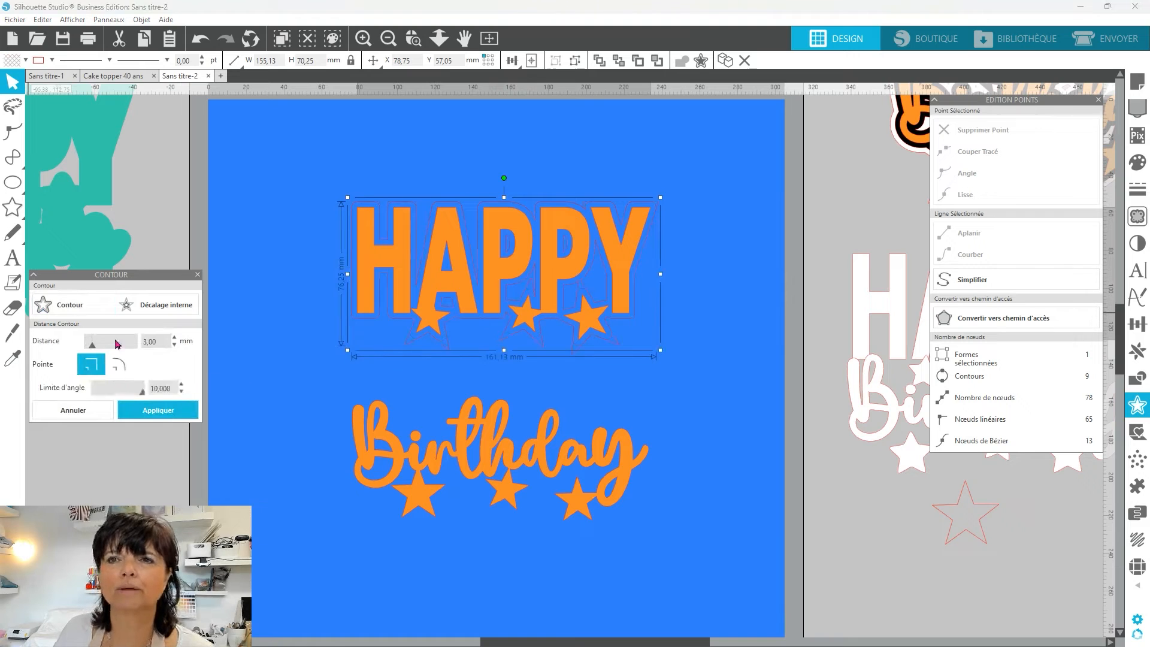
click(163, 340)
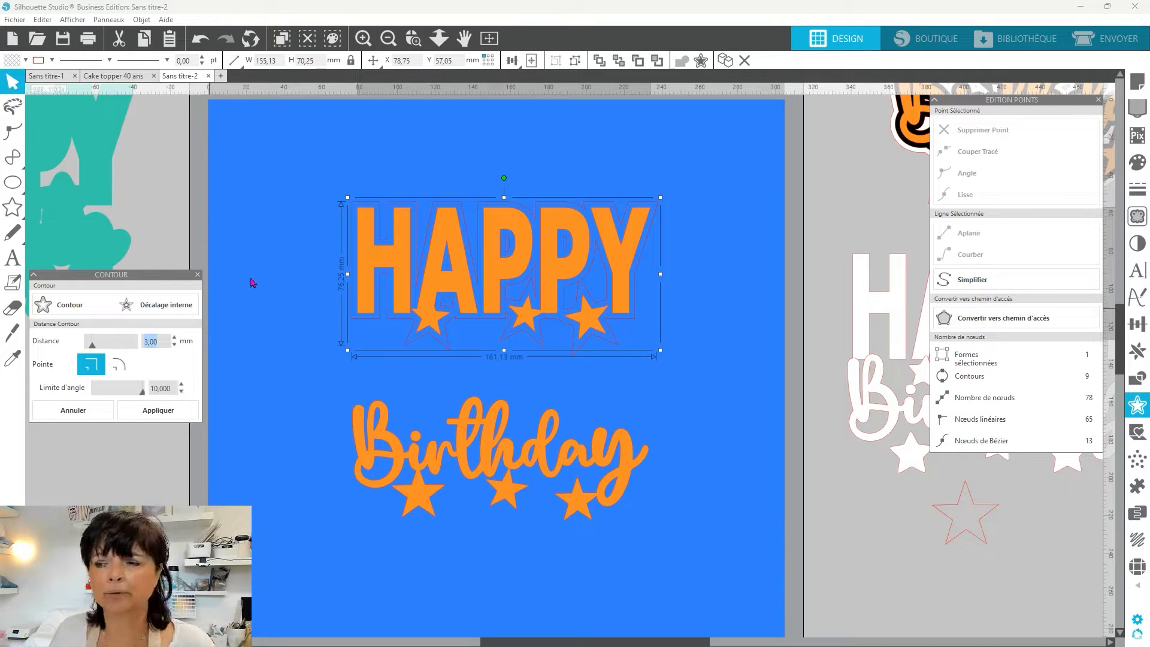
text(2)
key(Return)
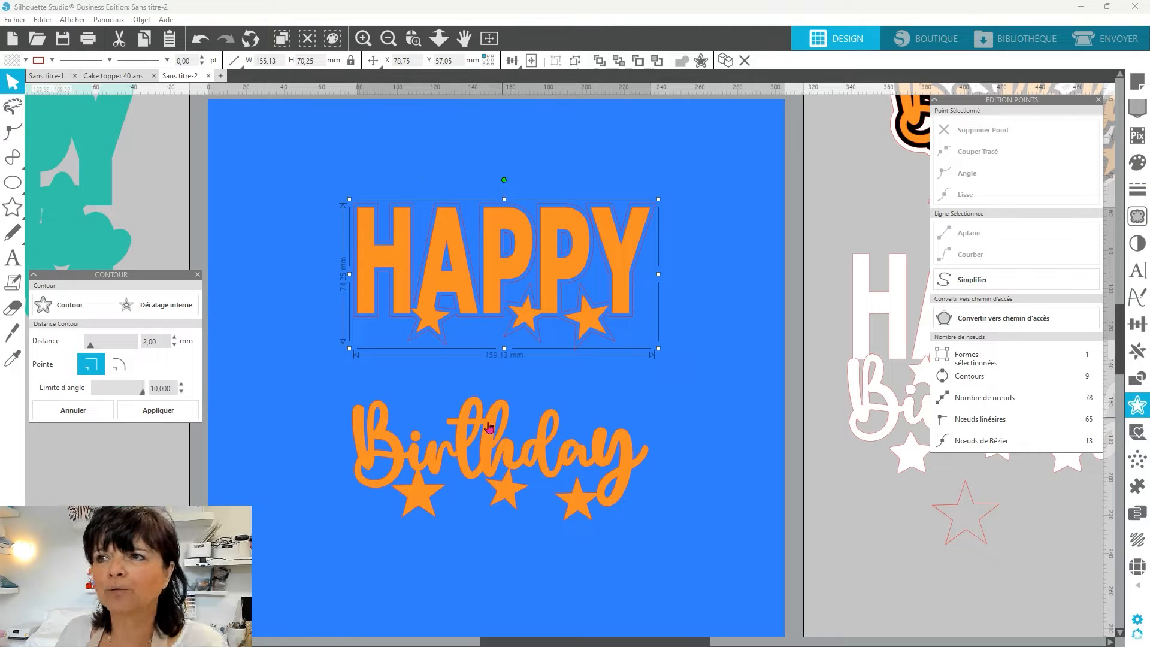
click(158, 411)
click(25, 60)
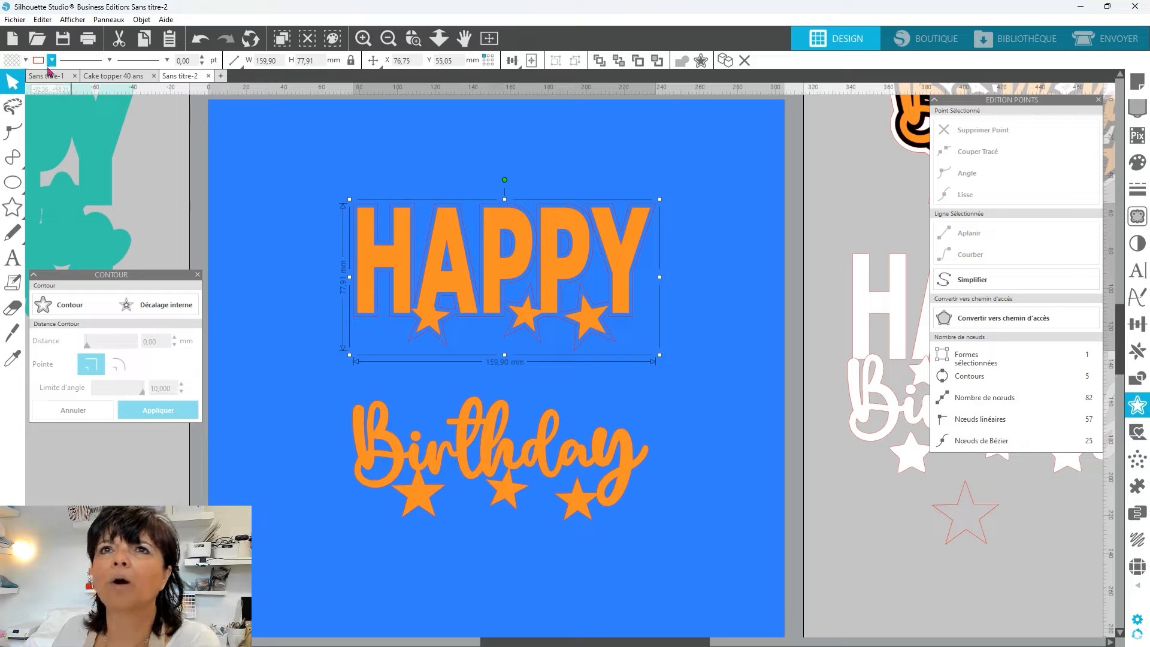
click(25, 61)
click(23, 78)
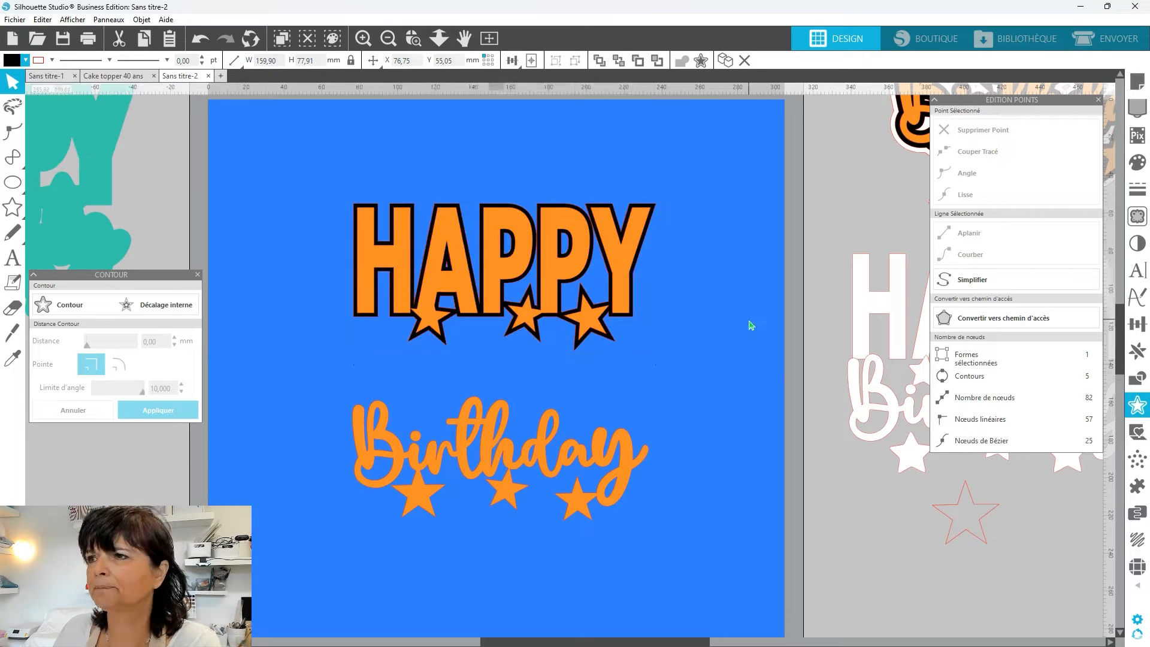
Step: Change the fill of the "HAPPY" and "Birthday" lettering with their stars to white
click(119, 364)
click(25, 61)
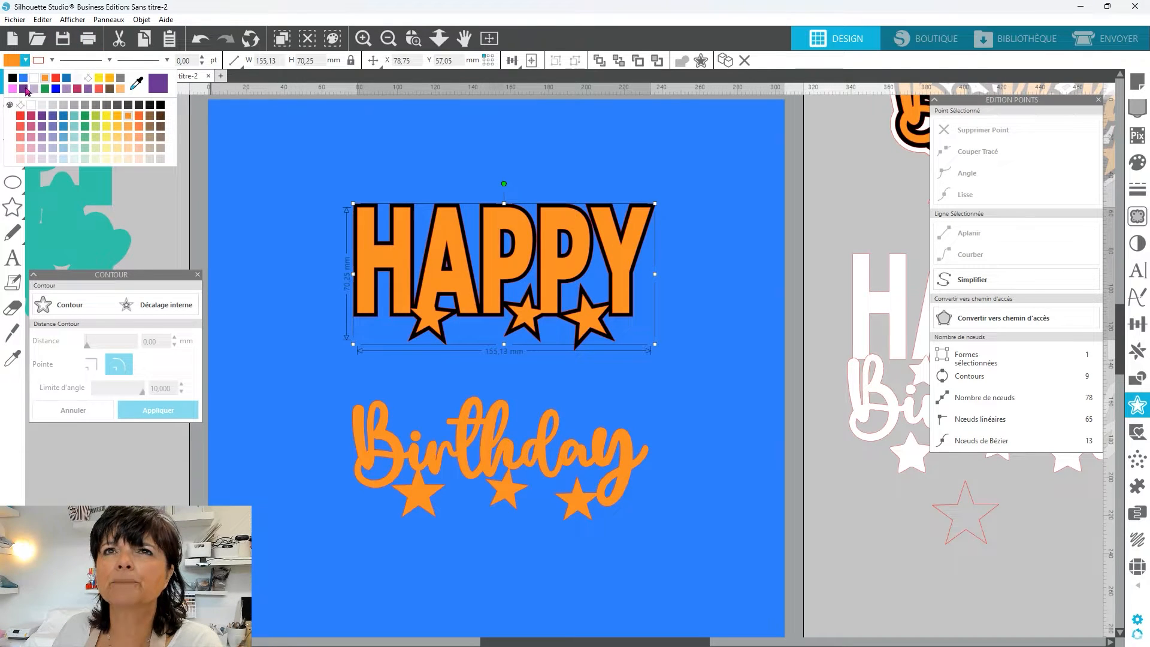
click(34, 80)
click(25, 61)
click(34, 80)
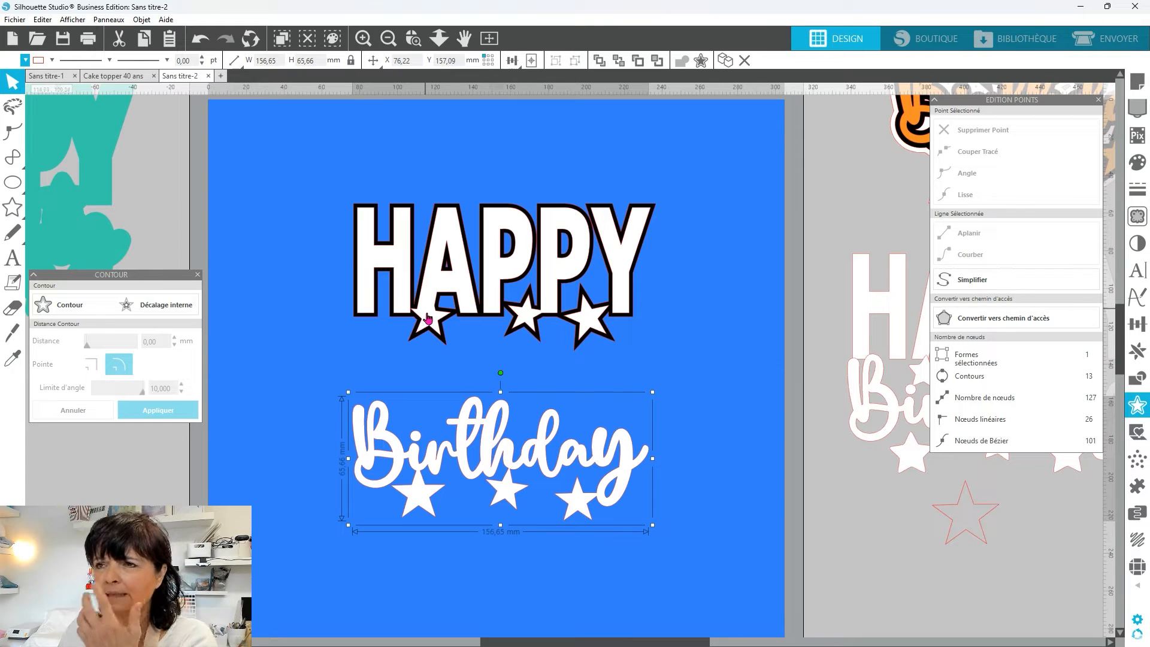
Step: Add a second 2 mm sharp-cornered contour around the outlined "HAPPY" and fill it orange
drag(693, 194, 307, 370)
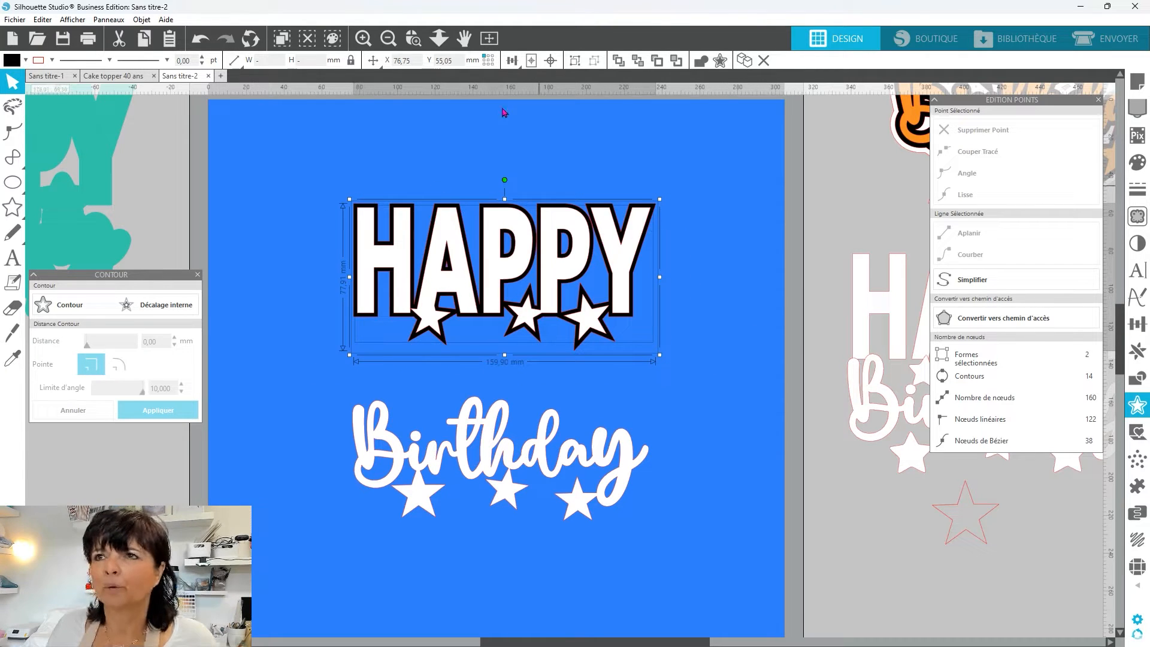
click(60, 304)
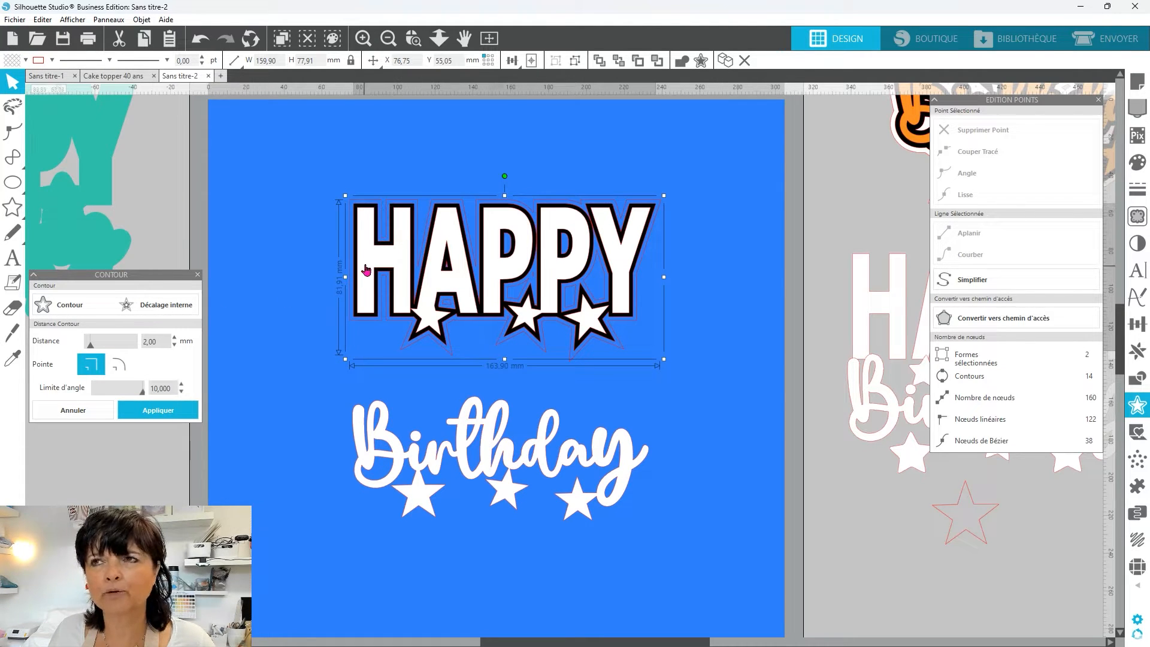
click(161, 412)
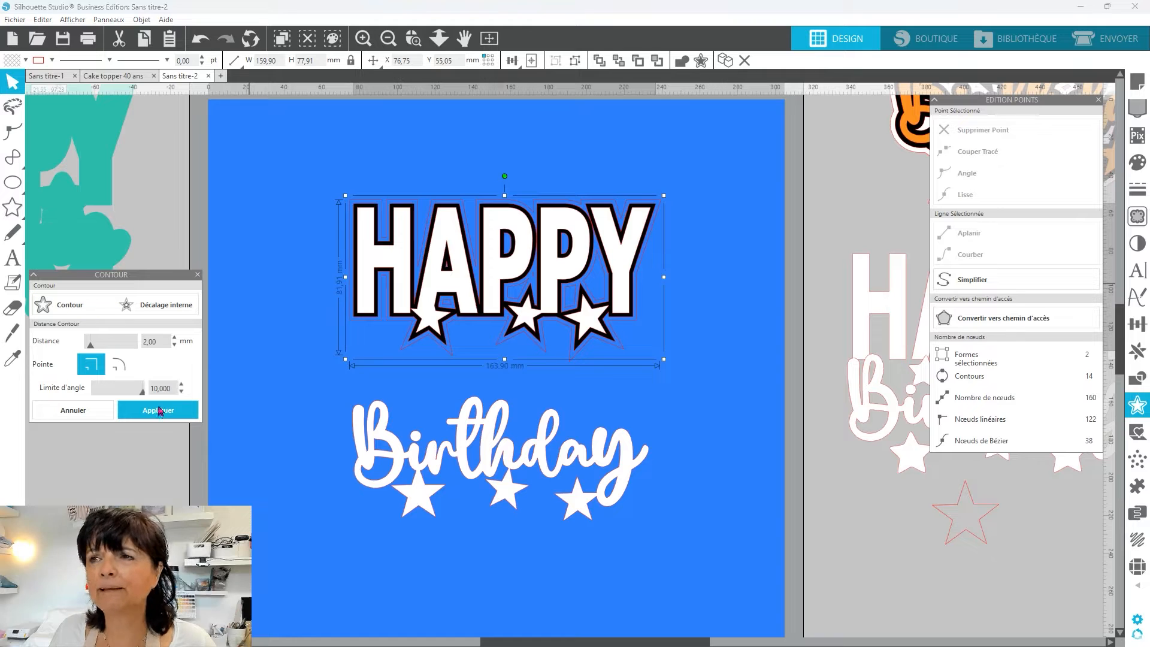
click(26, 61)
click(47, 78)
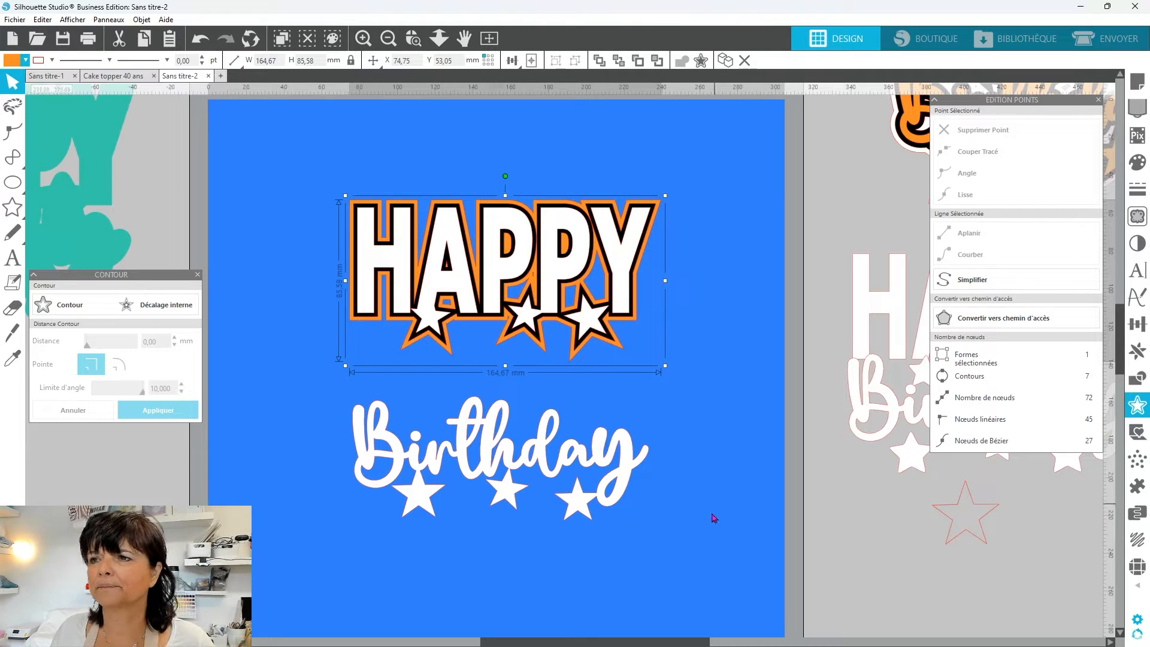
Step: Add a 2 mm rounded contour around "Birthday" and its stars and fill it black
click(620, 492)
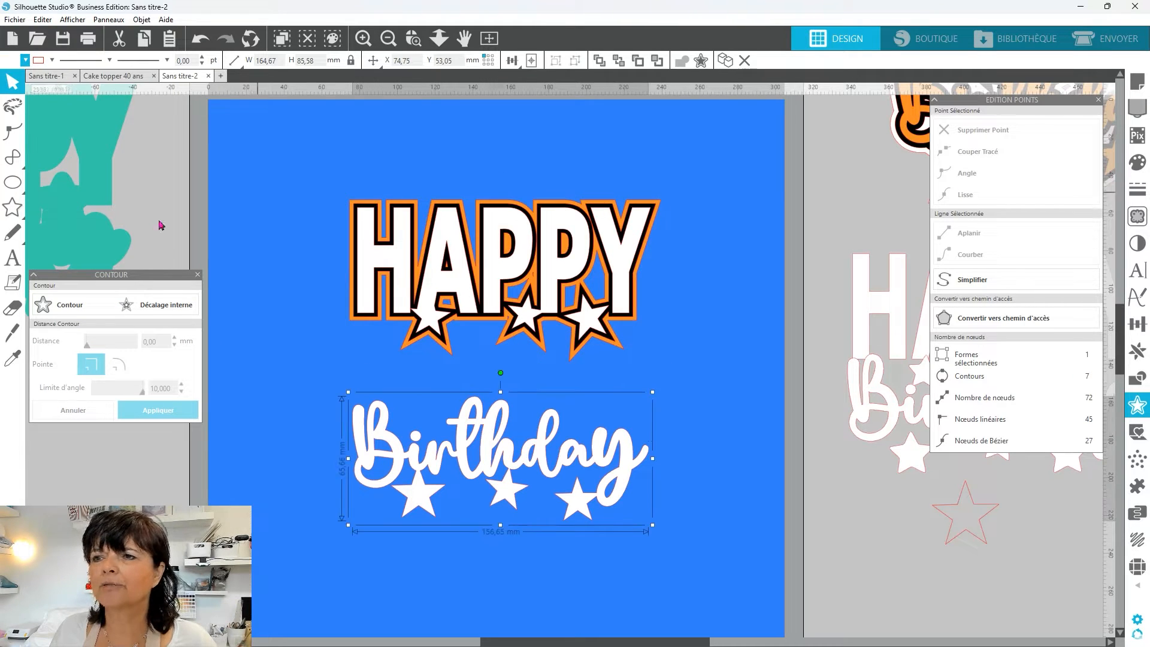
click(83, 309)
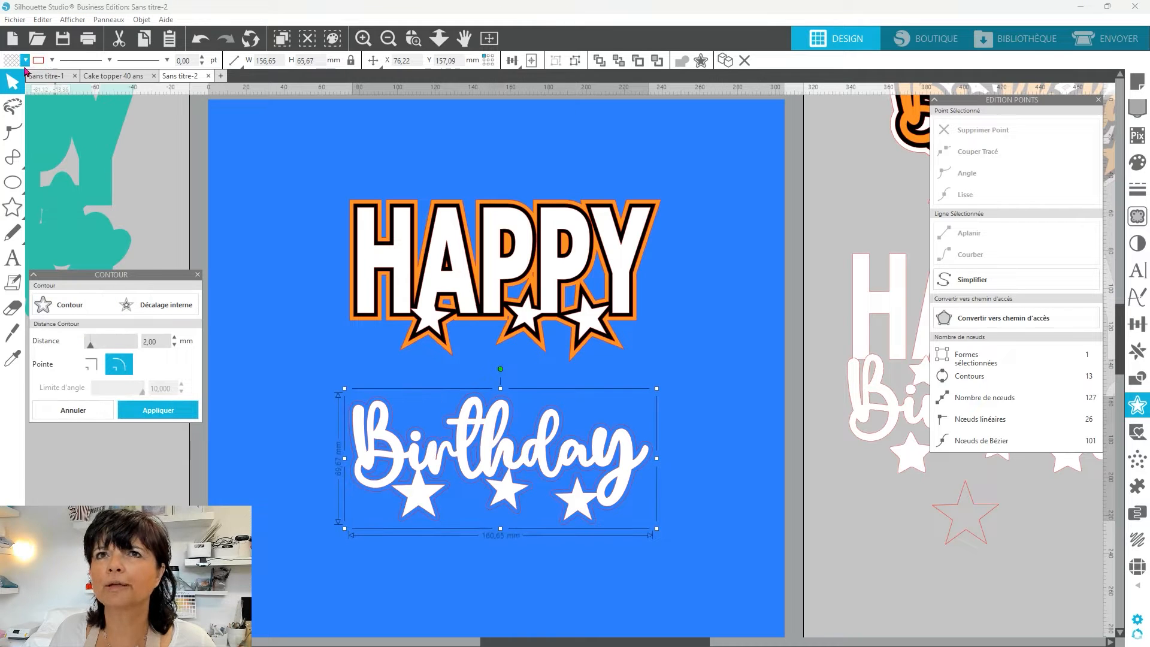
click(25, 60)
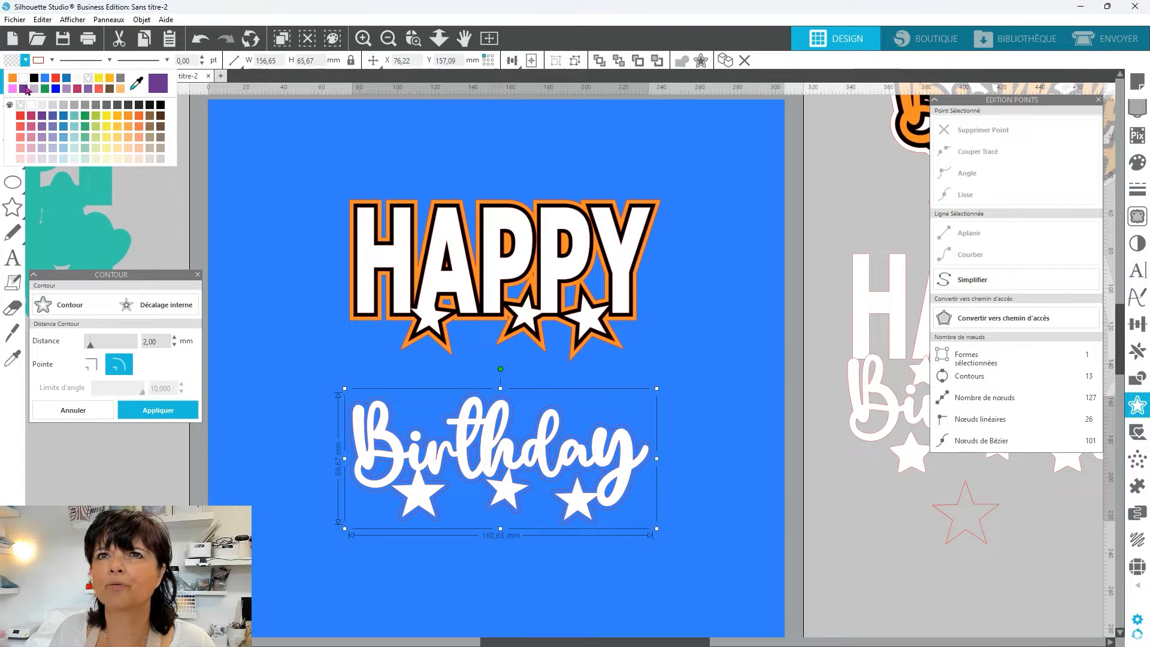
click(34, 78)
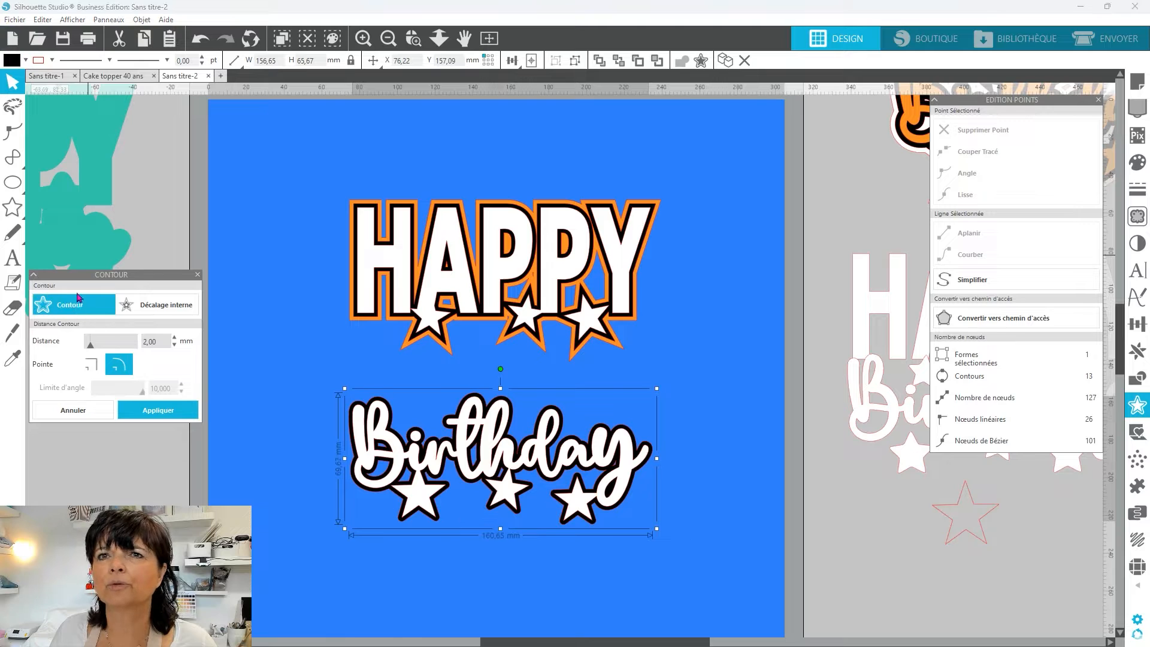
Step: Add a second rounded contour around "Birthday", fill it orange, and shift the layered word slightly
click(78, 307)
click(25, 61)
click(47, 78)
click(684, 484)
click(530, 462)
mouse_move(531, 462)
mouse_down()
mouse_move(533, 416)
mouse_move(550, 419)
mouse_move(520, 423)
mouse_move(501, 409)
mouse_move(535, 428)
mouse_move(537, 477)
mouse_move(538, 467)
mouse_up()
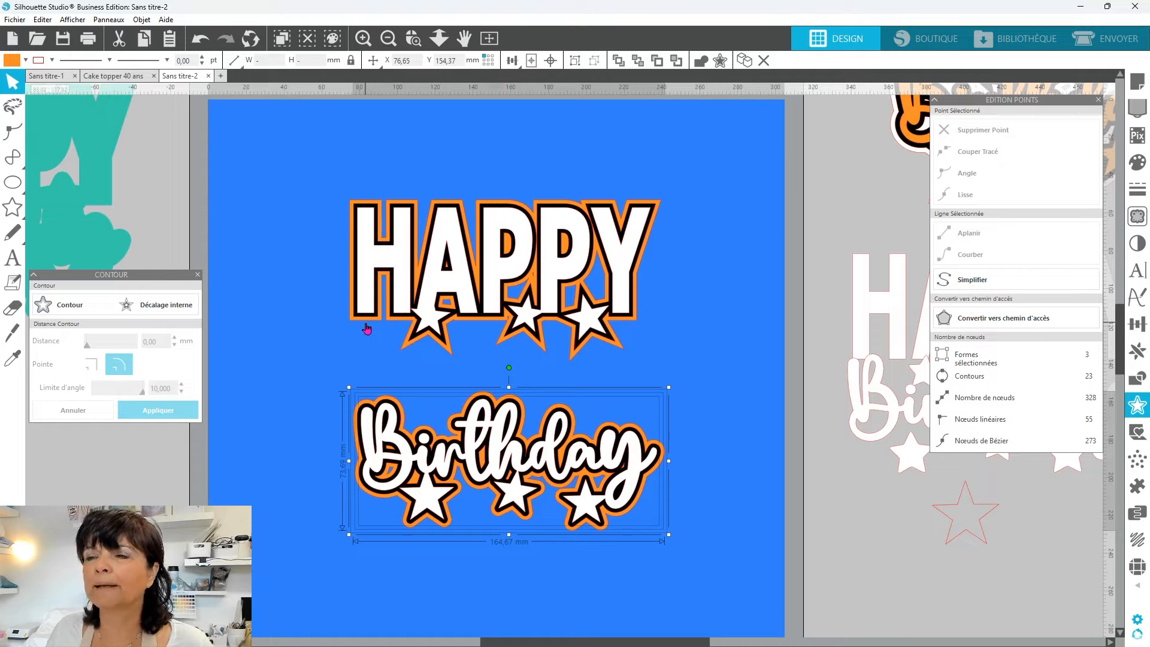
Step: Delete the orange contours behind both words and the rounded black contour behind "Birthday"
drag(359, 324, 175, 228)
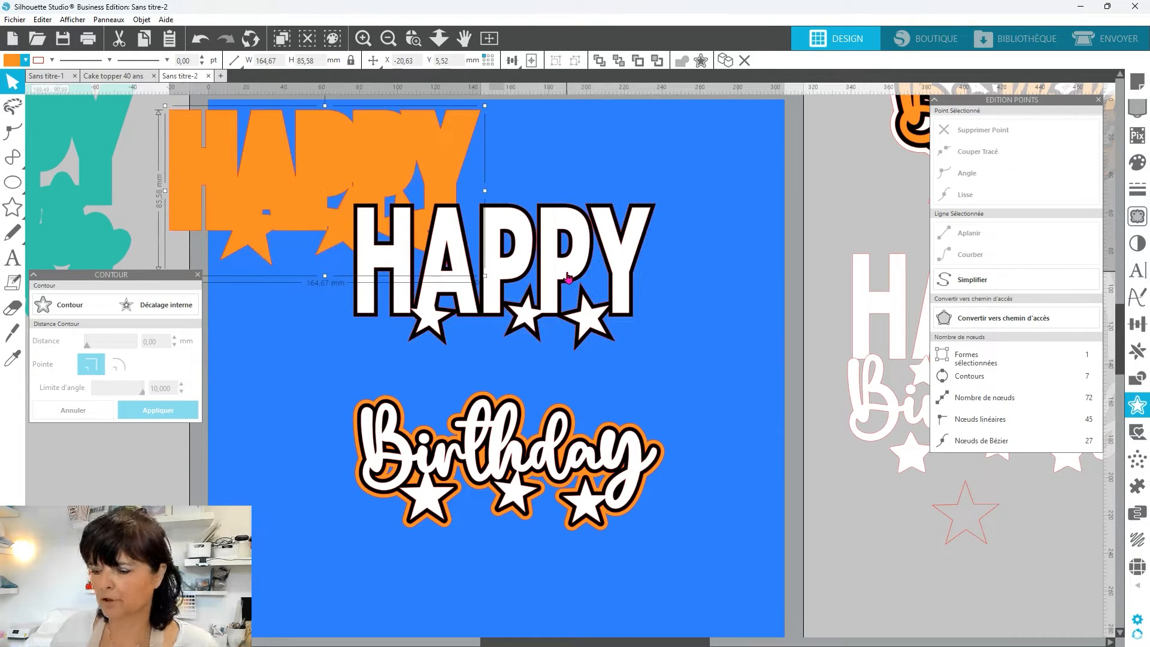
key(Delete)
click(522, 387)
key(Delete)
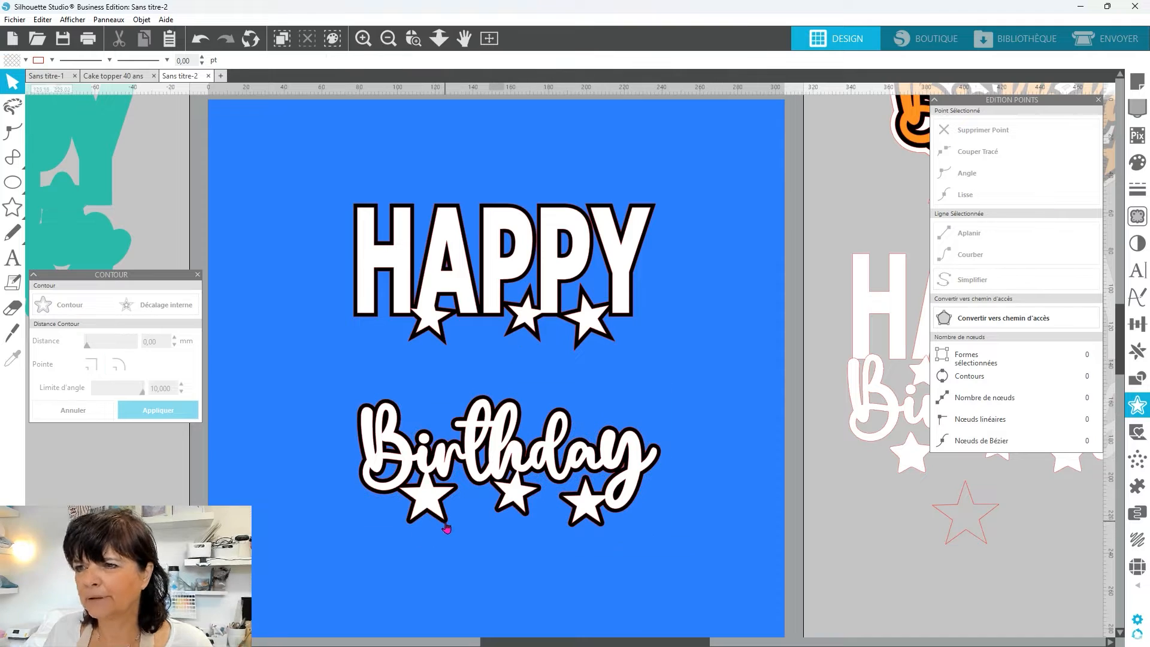
click(445, 529)
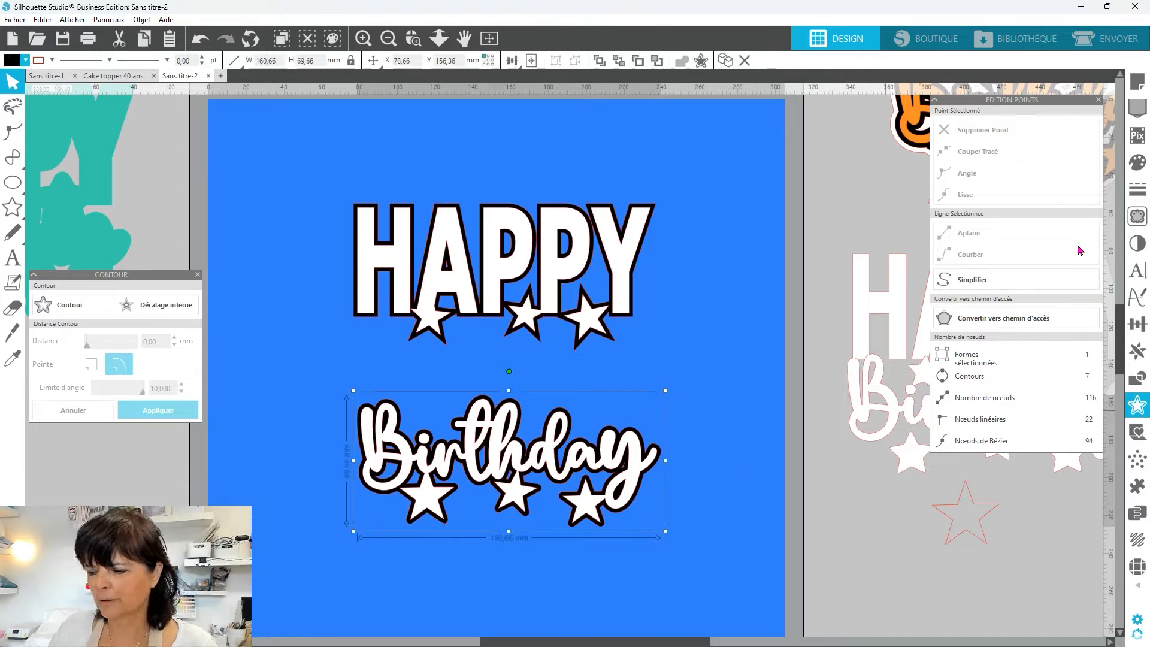
key(Delete)
Step: Add a 2 mm sharp-cornered black contour around "Birthday" and move the outlined word up against the stars of "HAPPY"
click(599, 455)
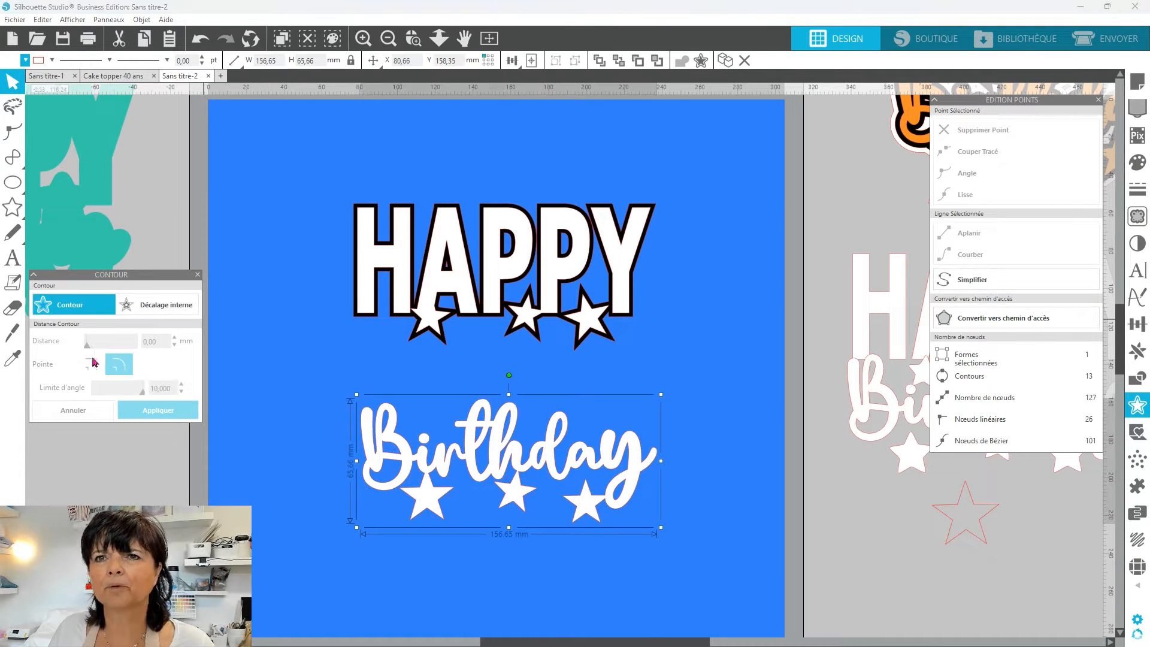
click(69, 305)
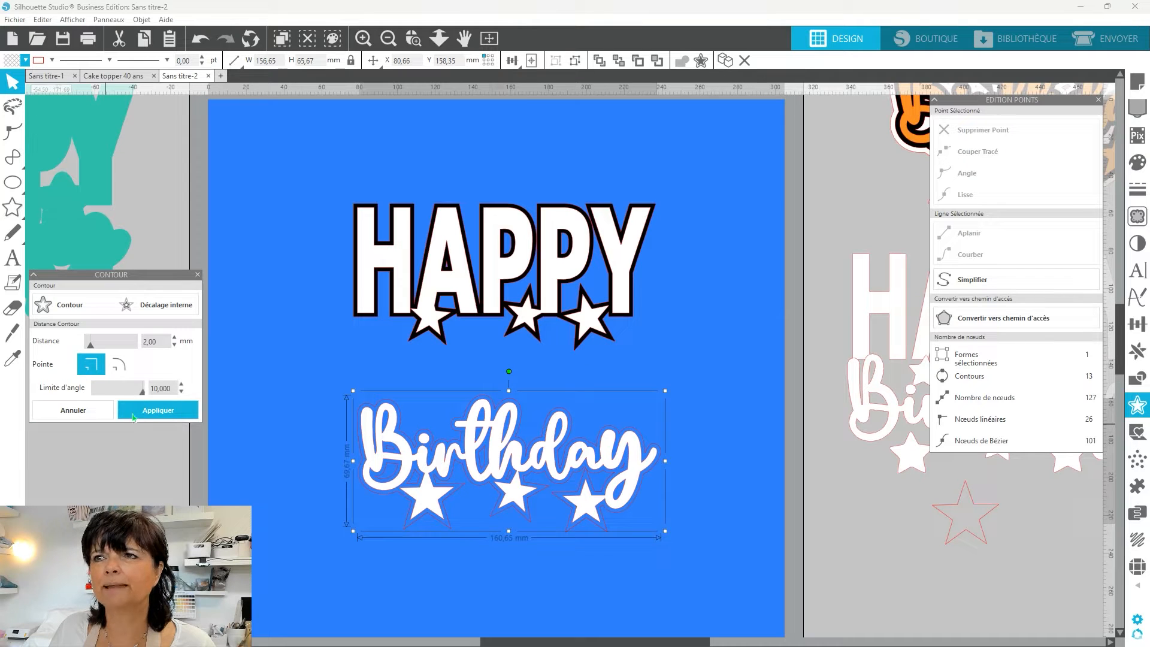
click(133, 416)
click(25, 60)
click(24, 103)
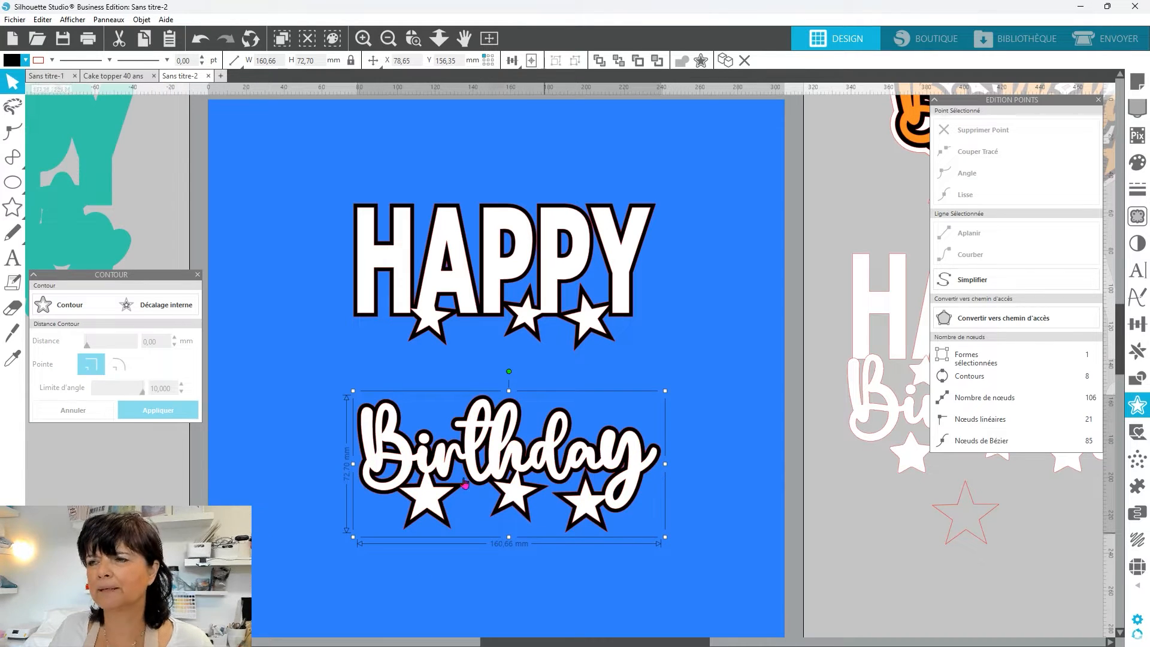
shift+click(509, 463)
drag(509, 463, 503, 405)
Step: Surround both outlined words with one shared 2 mm sharp-cornered contour filled orange
drag(302, 164, 680, 494)
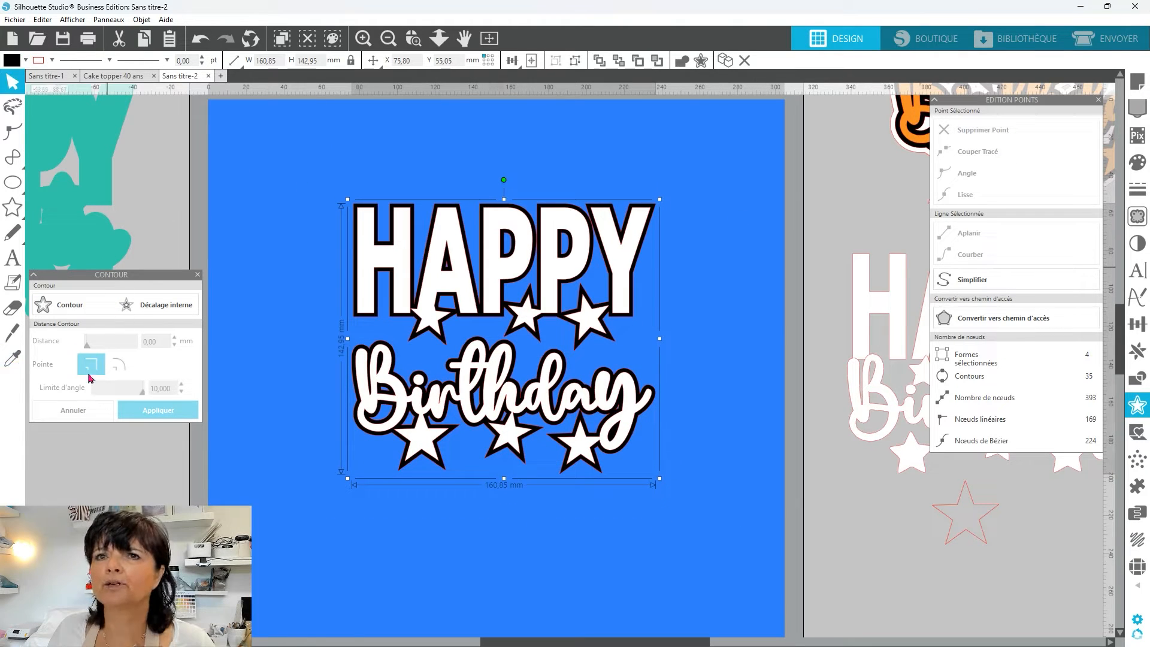
click(69, 306)
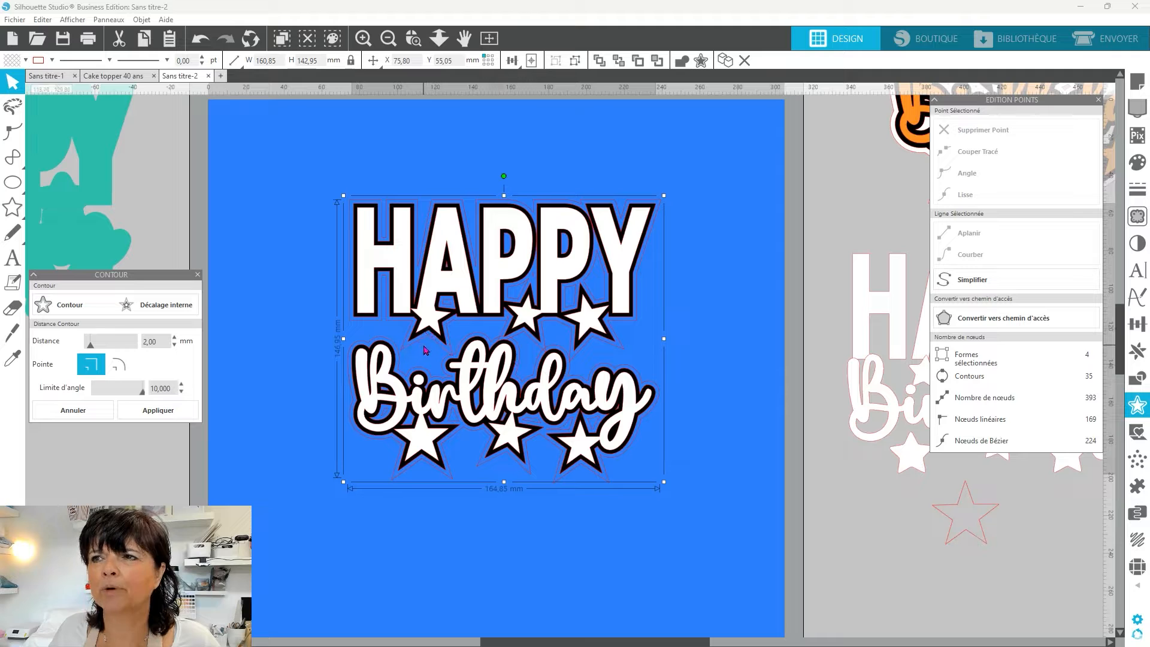
click(193, 408)
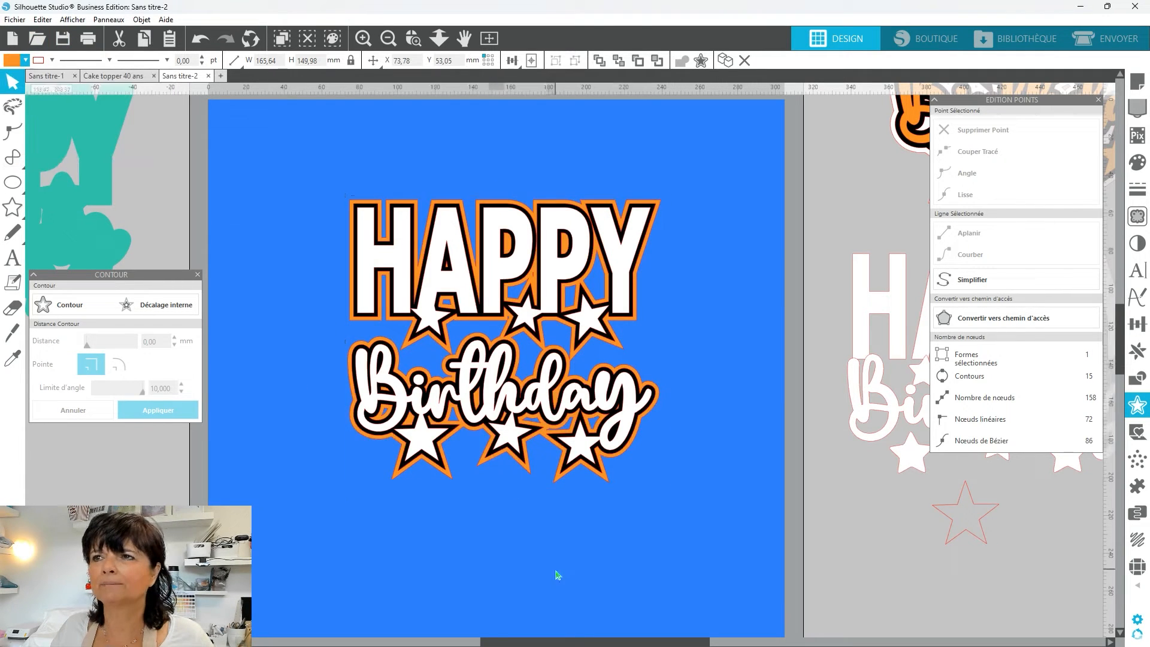
drag(285, 116, 726, 532)
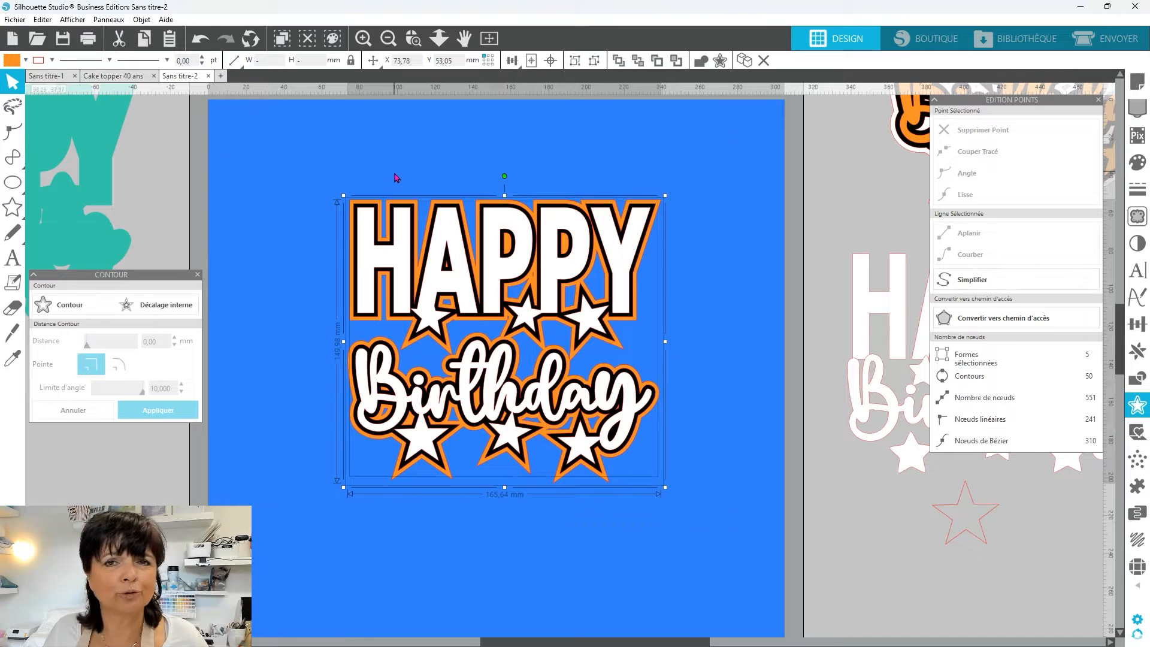
click(541, 560)
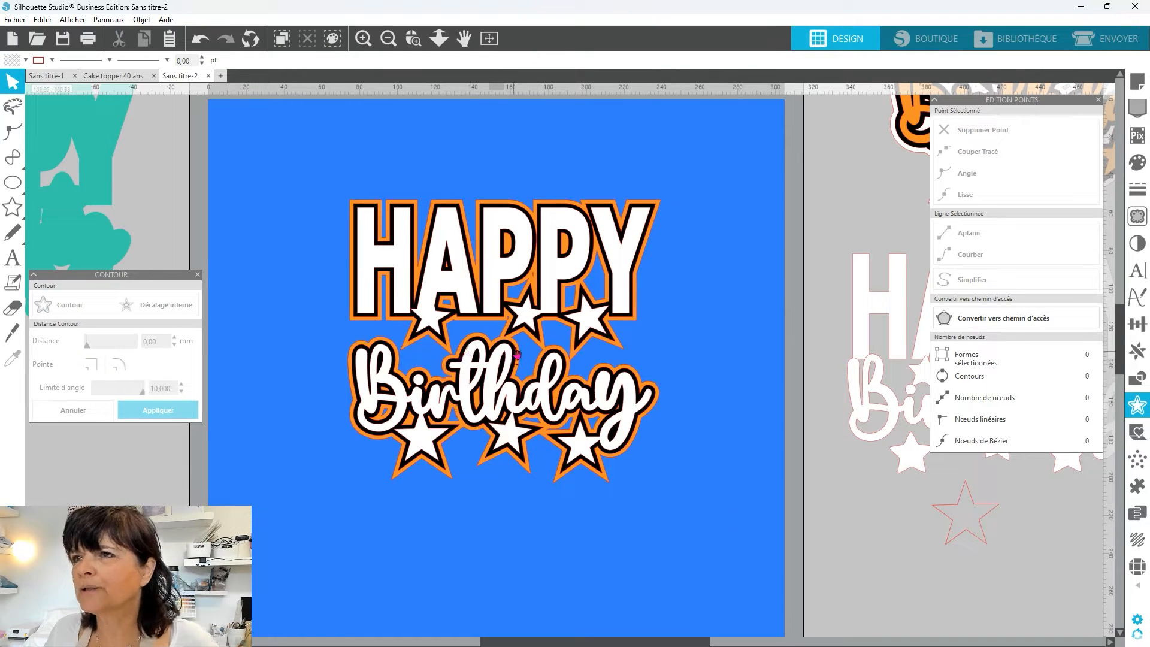
Step: Ungroup the layered lettering and move the white "HAPPY" with its three stars off the black contour to above the page
click(433, 314)
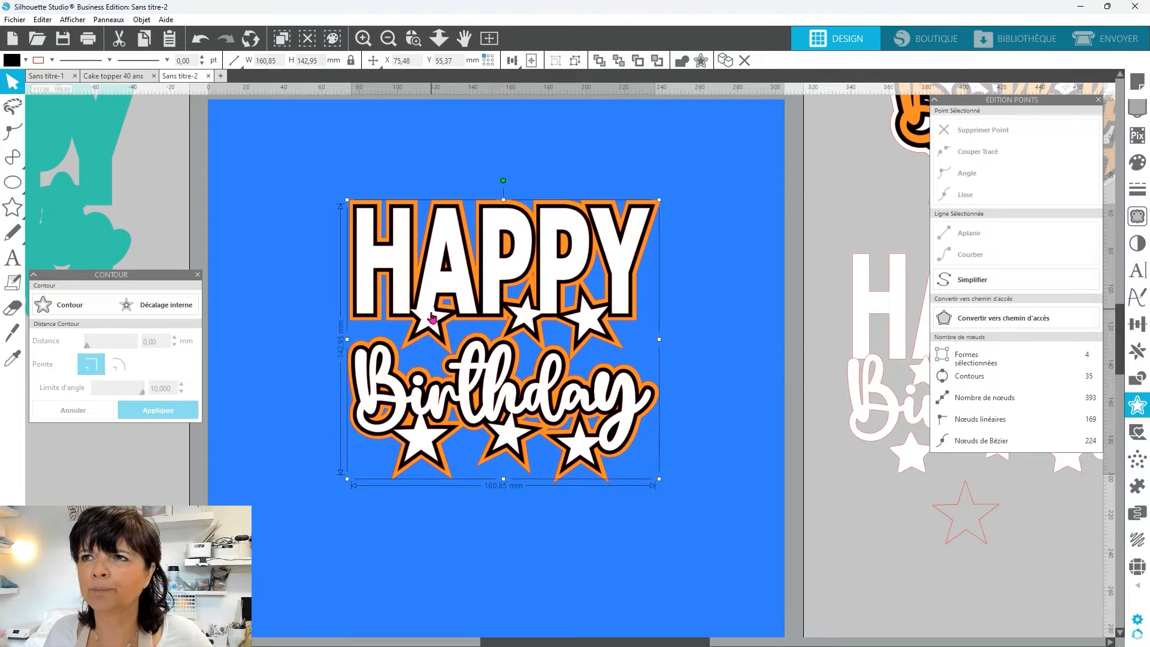
click(592, 248)
click(590, 282)
click(623, 270)
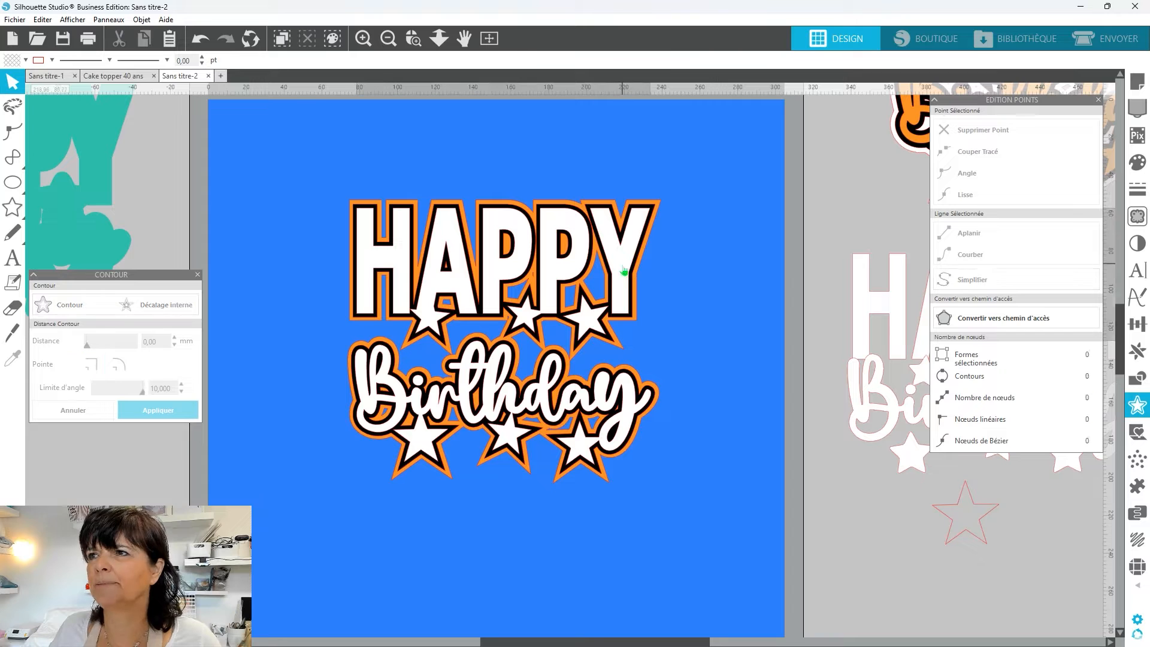
mouse_move(622, 266)
mouse_down()
mouse_move(626, 157)
mouse_move(639, 268)
mouse_up()
scroll(634, 273, up, 3)
drag(615, 395, 606, 329)
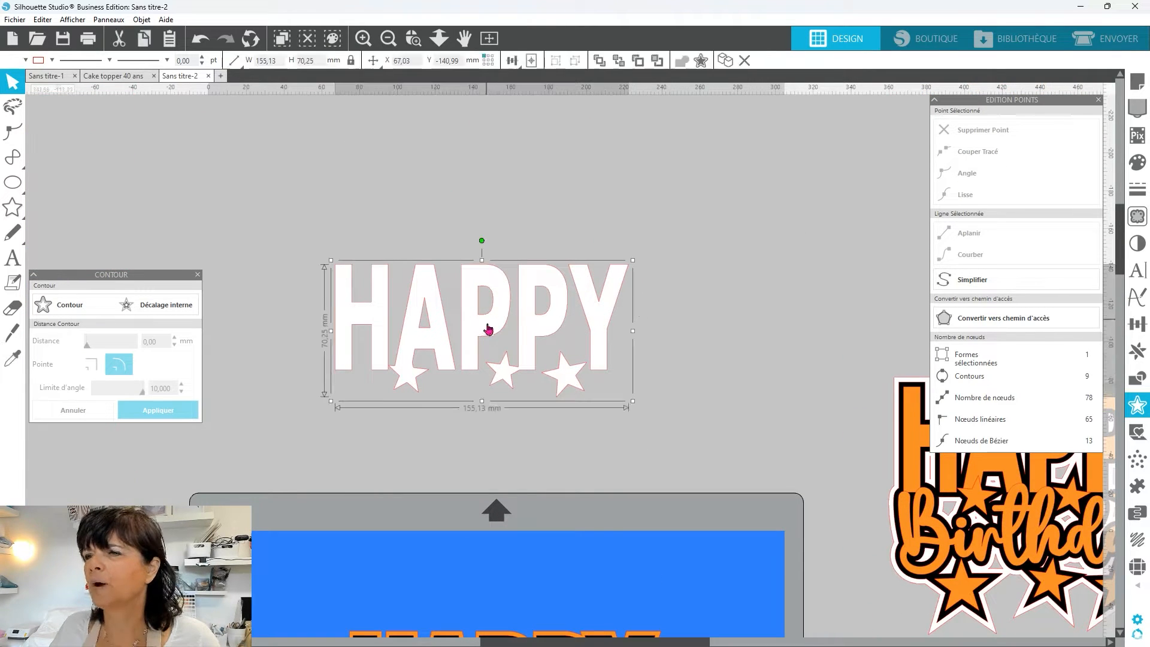
scroll(847, 595, down, 5)
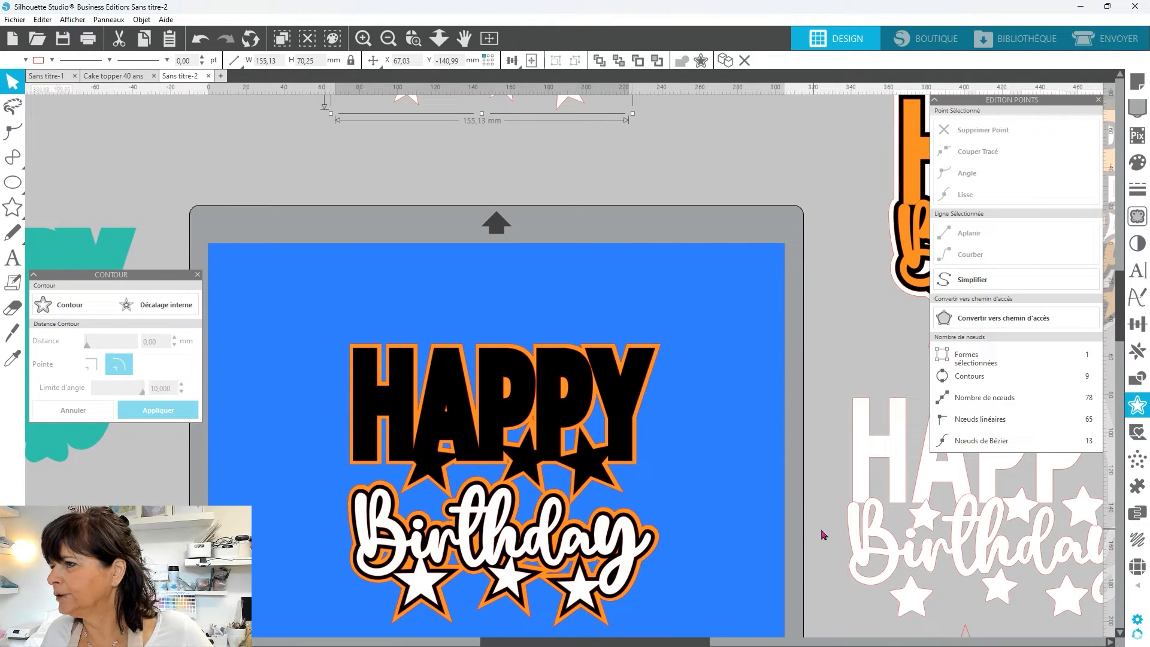
scroll(862, 595, up, 1)
scroll(630, 290, up, 3)
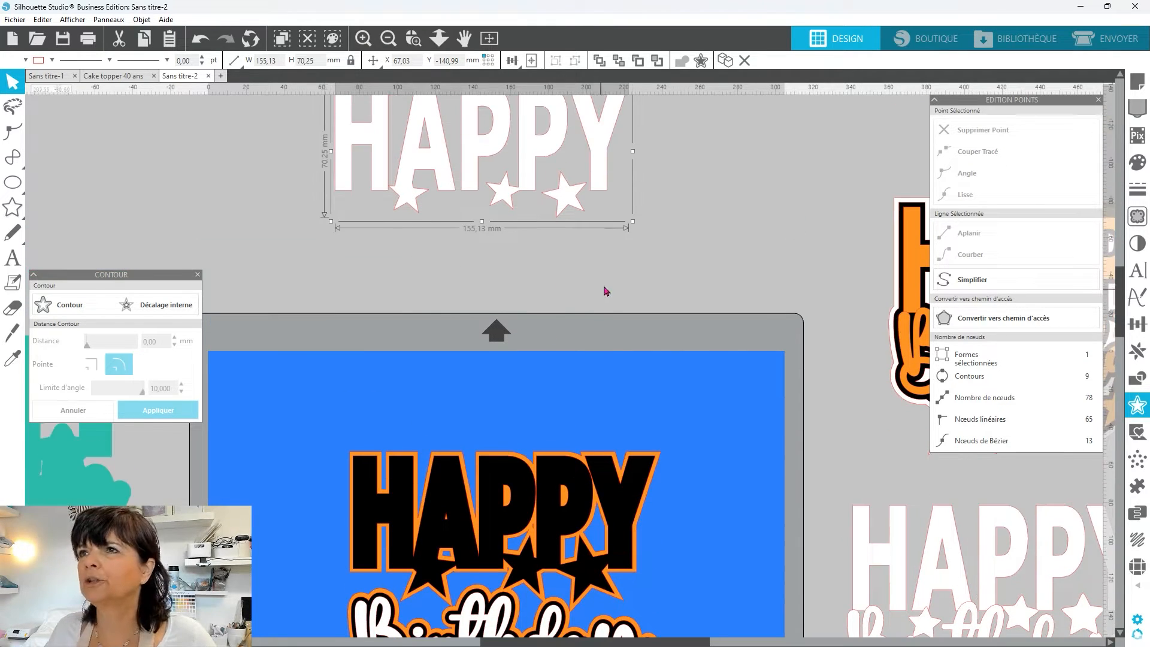
Step: Try replacing the white welded "HAPPY" by deleting it and bringing the original "HAPPY Birthday" lettering above the page
key(Delete)
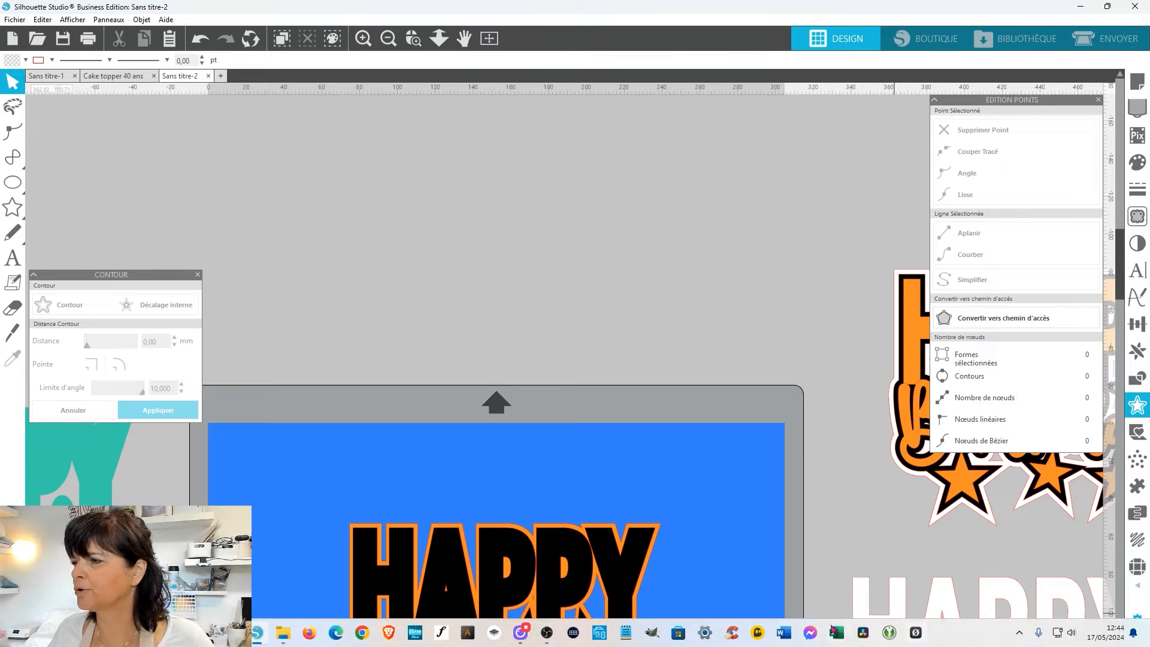
click(863, 608)
drag(863, 608, 351, 168)
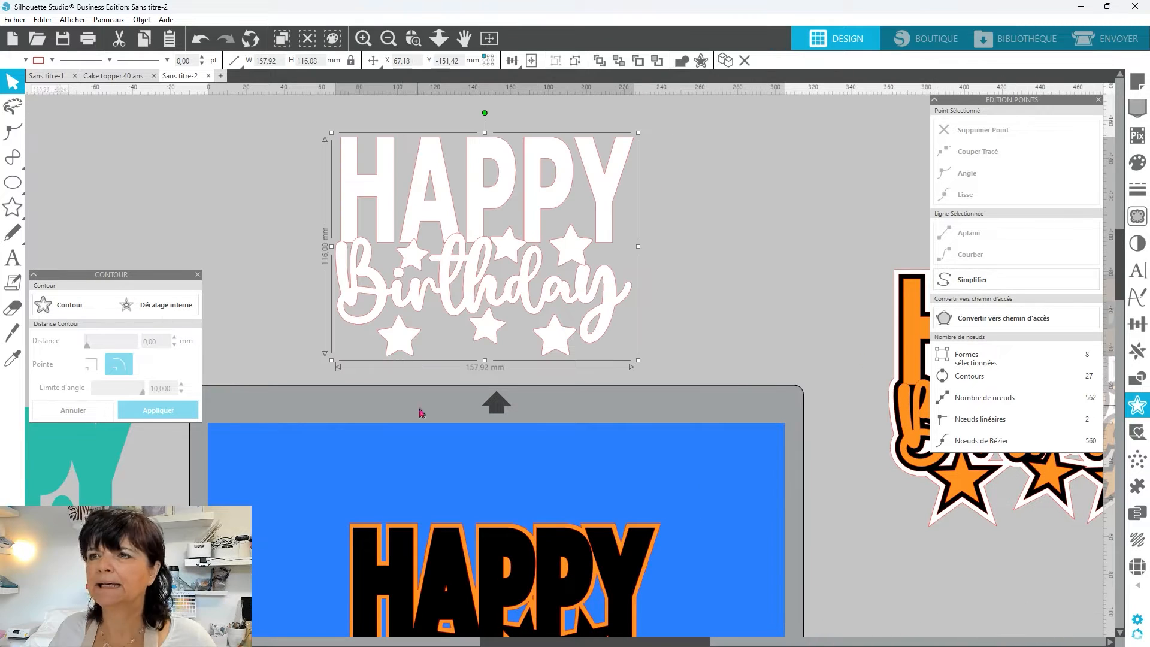
scroll(494, 342, down, 3)
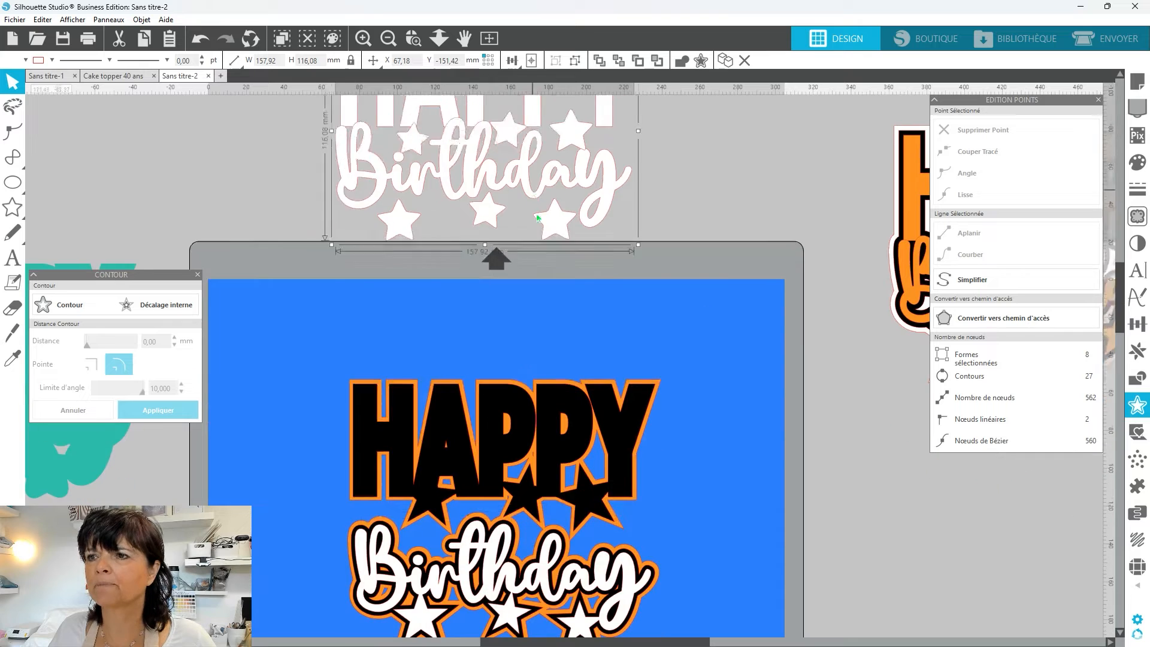
drag(534, 166, 569, 335)
drag(611, 283, 549, 149)
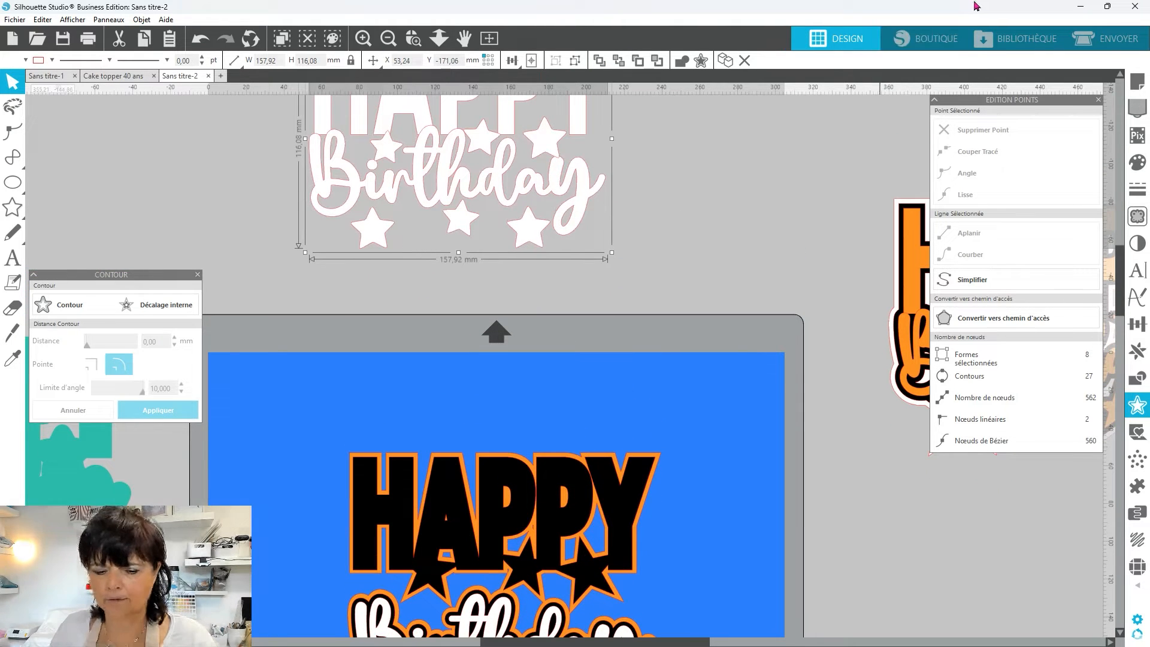
Step: Try ungrouping the original lettering and deleting "Birthday" with its three lower stars
key(ctrl+shift+g)
click(708, 271)
drag(282, 188, 636, 259)
key(Delete)
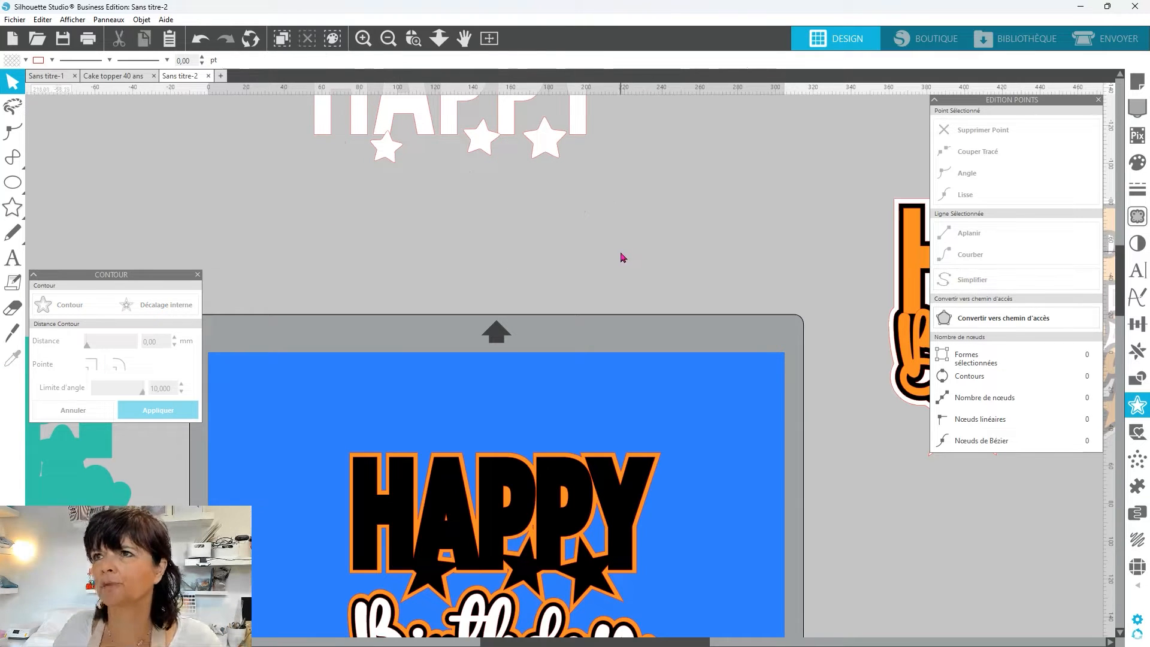
Step: Try grouping the original "HAPPY" with its three stars and placing the group over the black contour
scroll(623, 257, up, 10)
drag(649, 342, 317, 241)
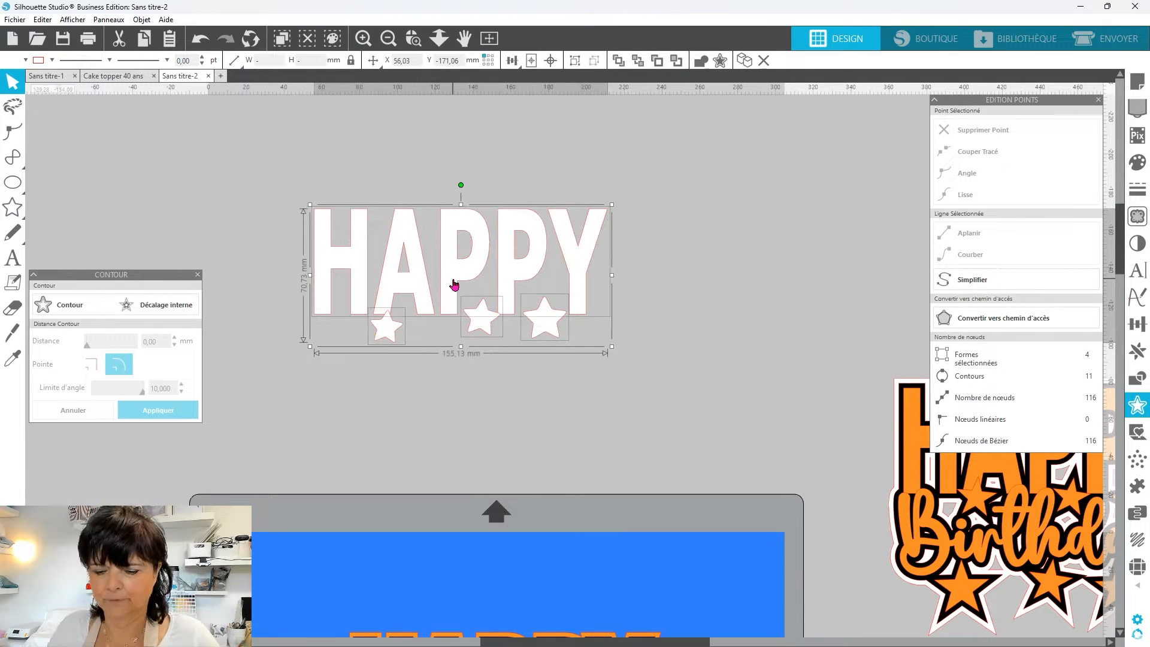
key(ctrl+g)
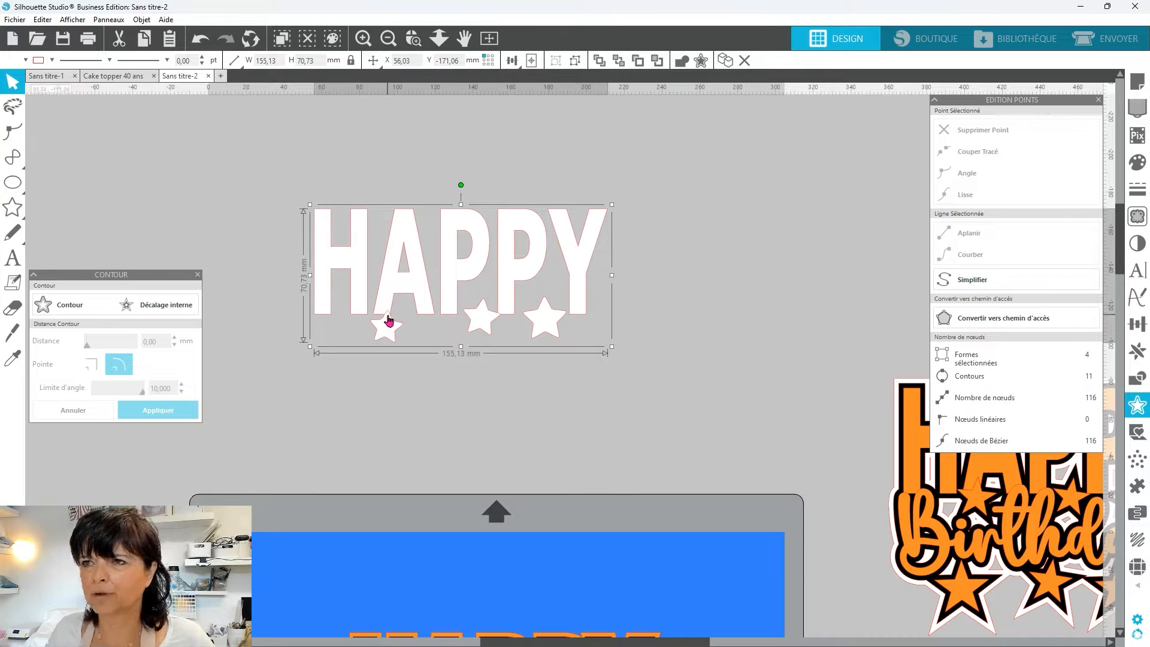
drag(426, 268, 470, 530)
scroll(565, 510, down, 3)
scroll(706, 475, up, 3)
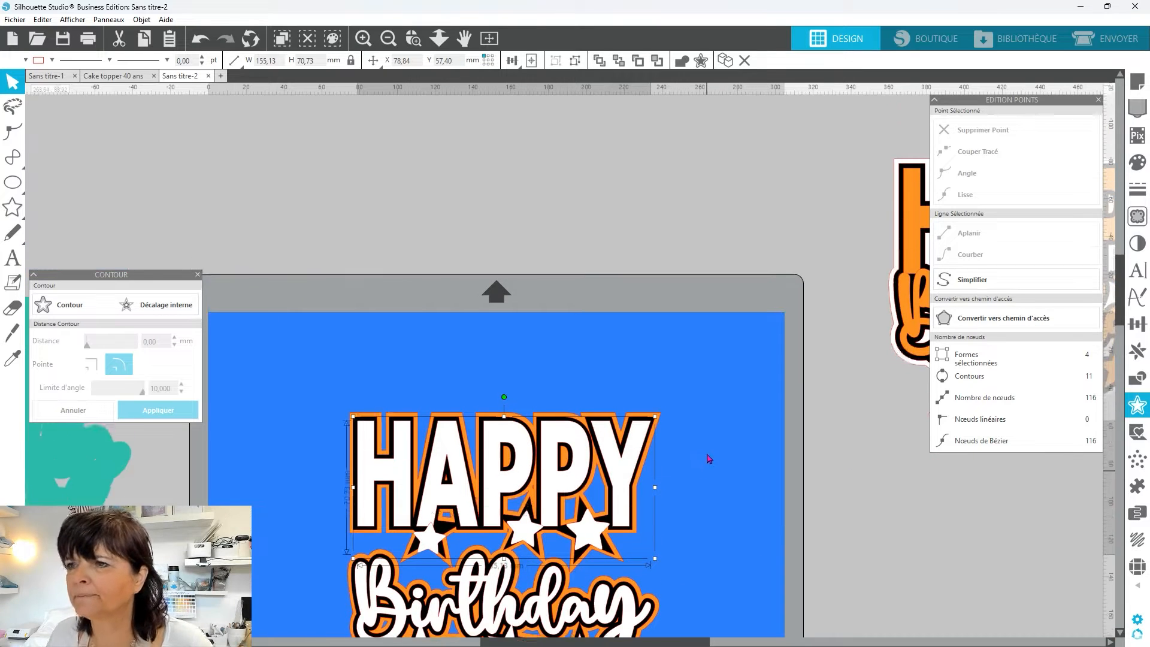
Step: Undo the replacement attempt back to the point where the welded white "HAPPY" sits above the page
key(i)
key(ctrl+z)
scroll(832, 384, up, 3)
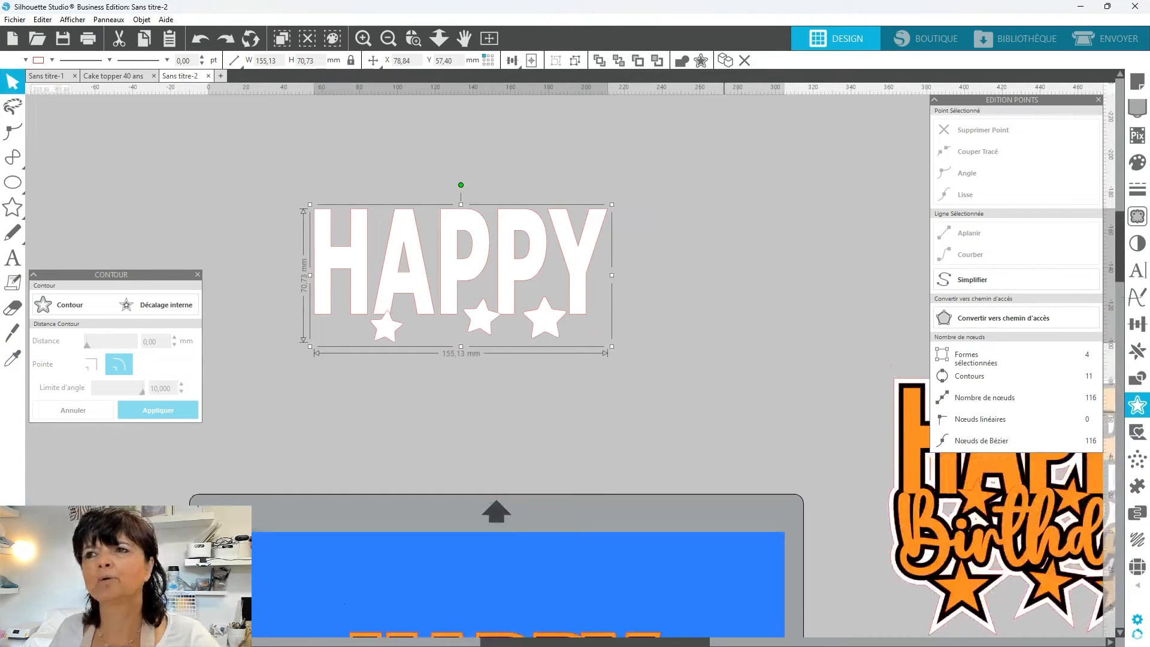
scroll(685, 328, down, 5)
key(ctrl+z)
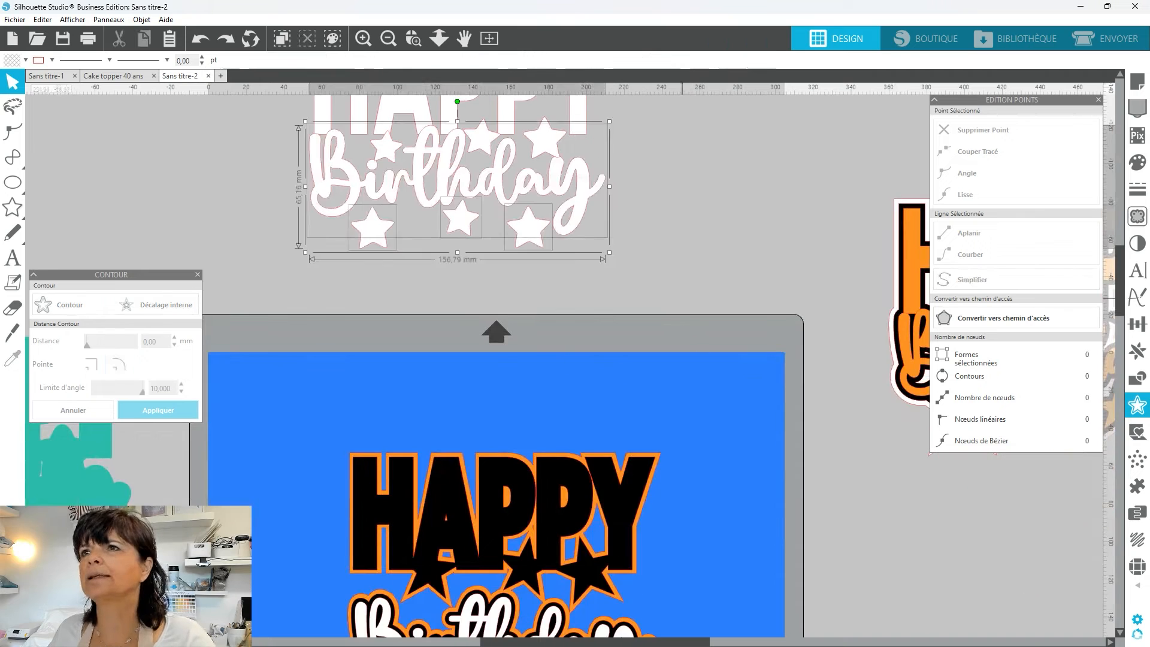
key(i)
key(ctrl+z)
scroll(677, 321, down, 2)
key(ctrl+z)
key(ctrl+z)
scroll(733, 461, up, 4)
key(ctrl+z)
key(ctrl+z)
key(Escape)
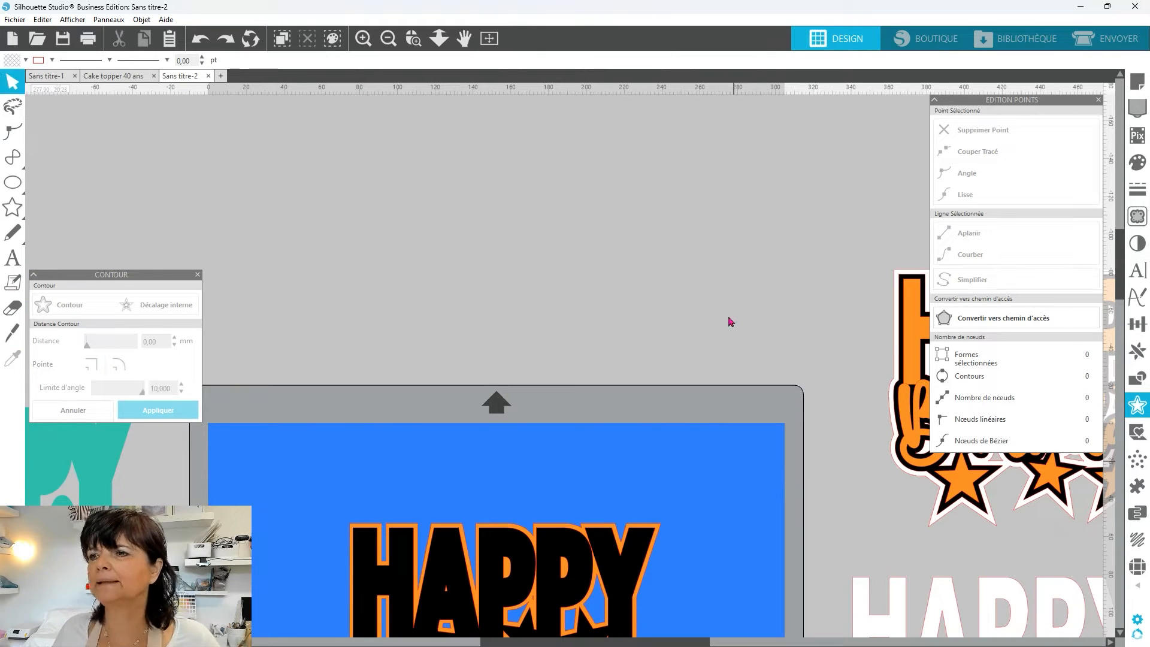
key(ctrl+z)
scroll(685, 322, up, 2)
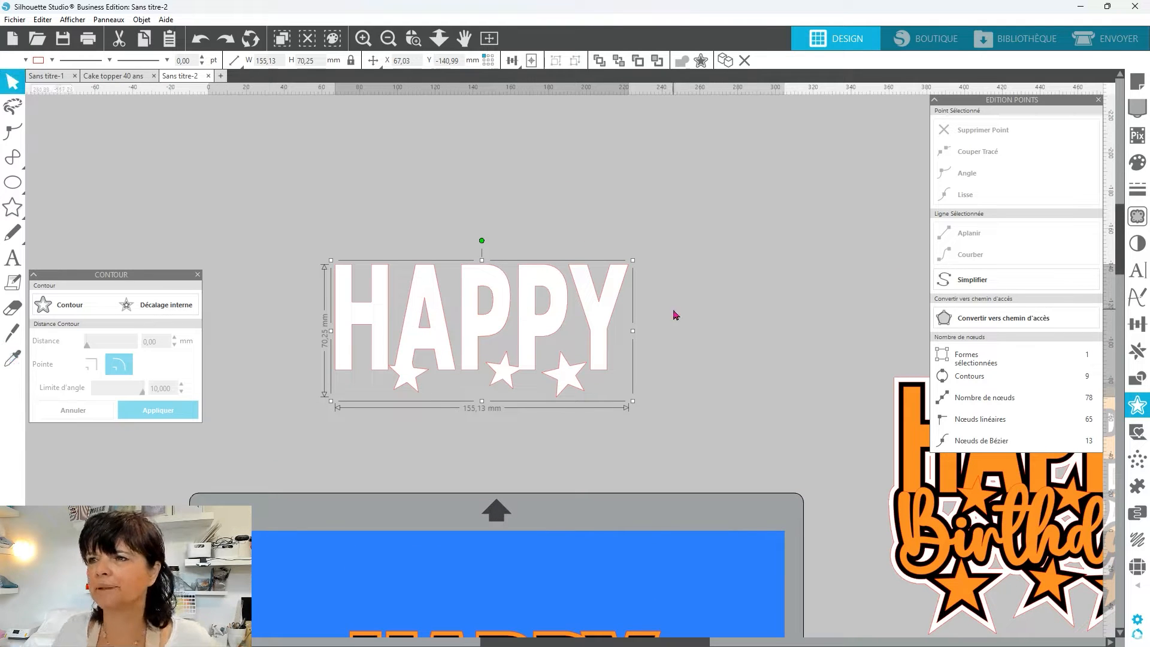
Step: Release the compound path of the white welded "HAPPY" above the page
right_click(567, 384)
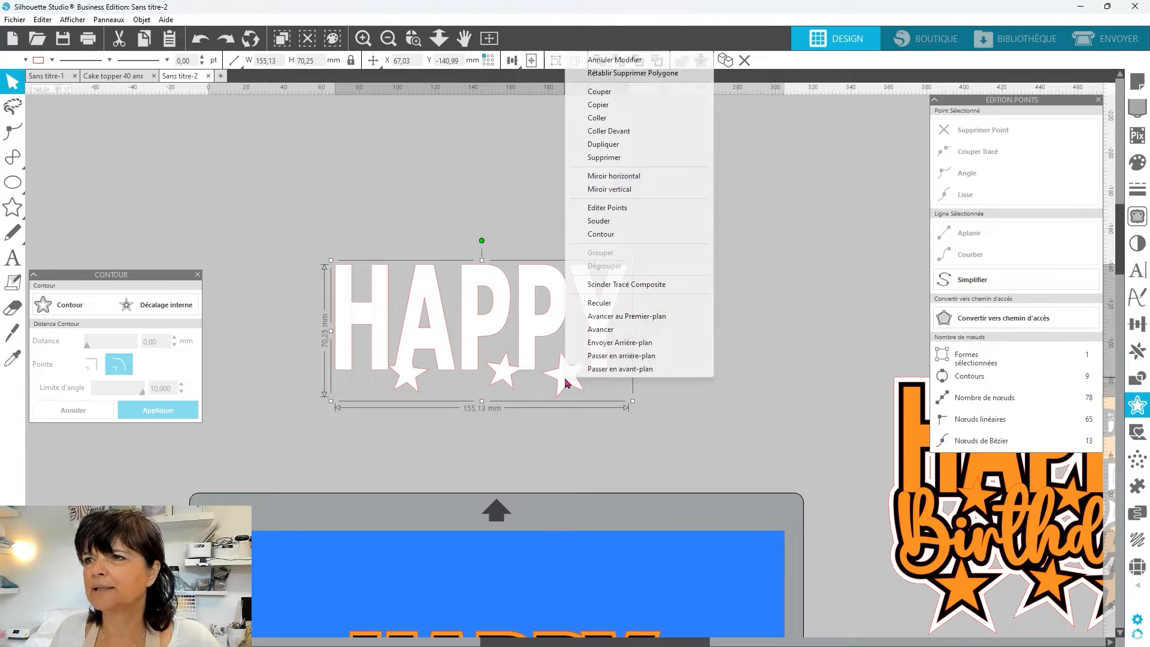
click(644, 285)
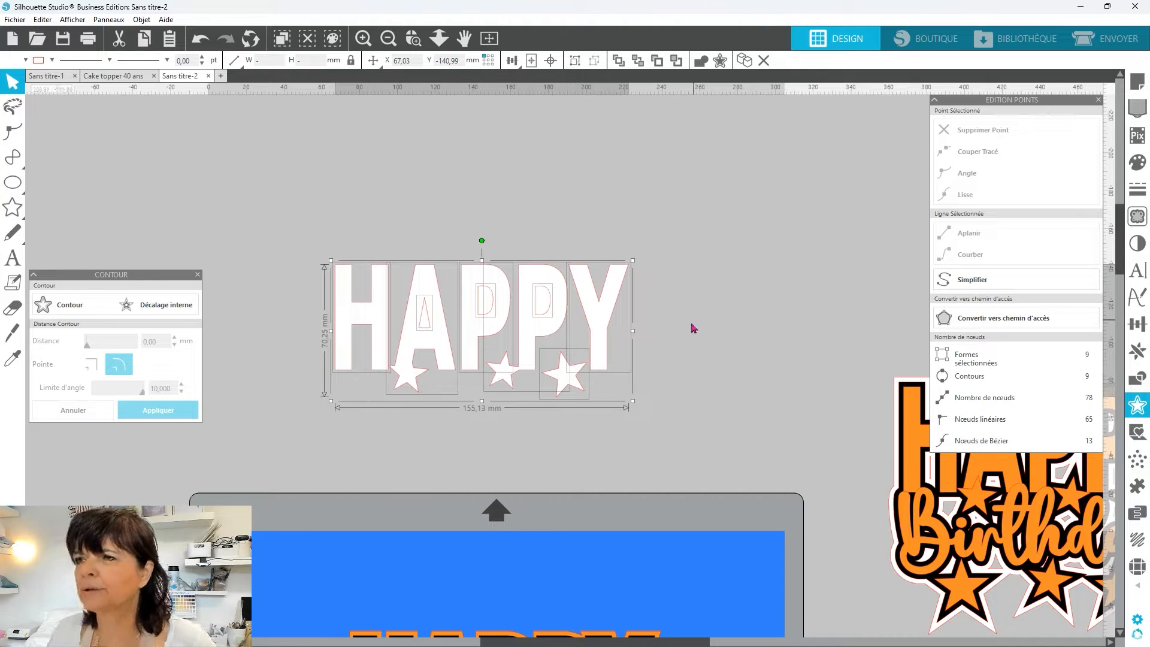
scroll(693, 328, down, 5)
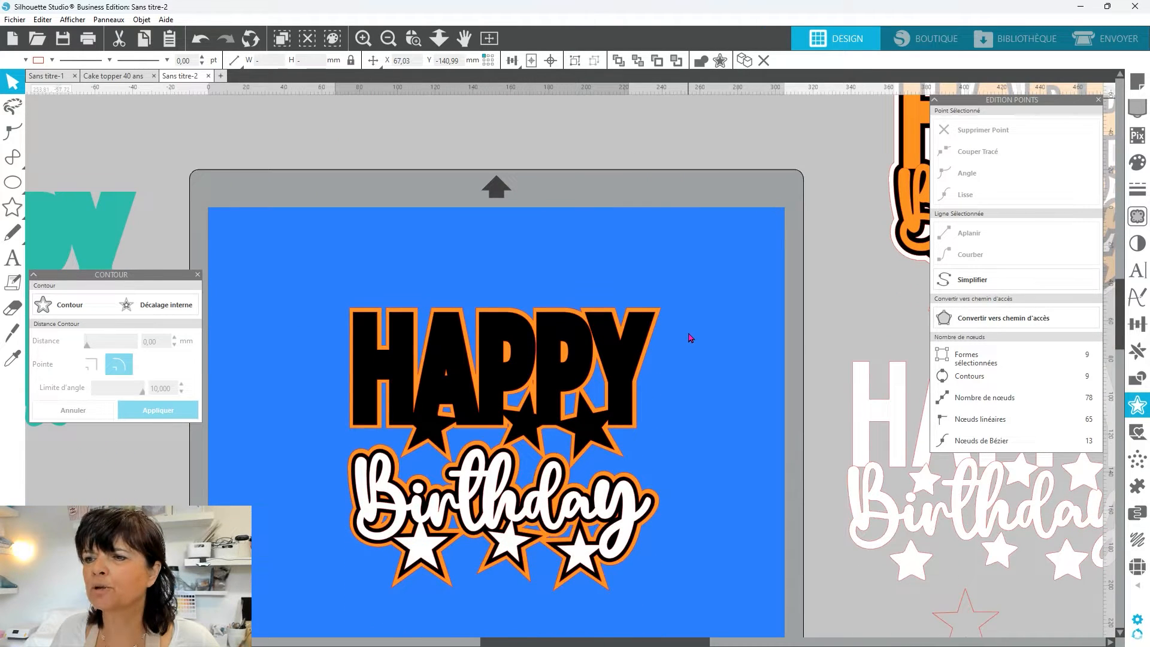
scroll(689, 335, up, 2)
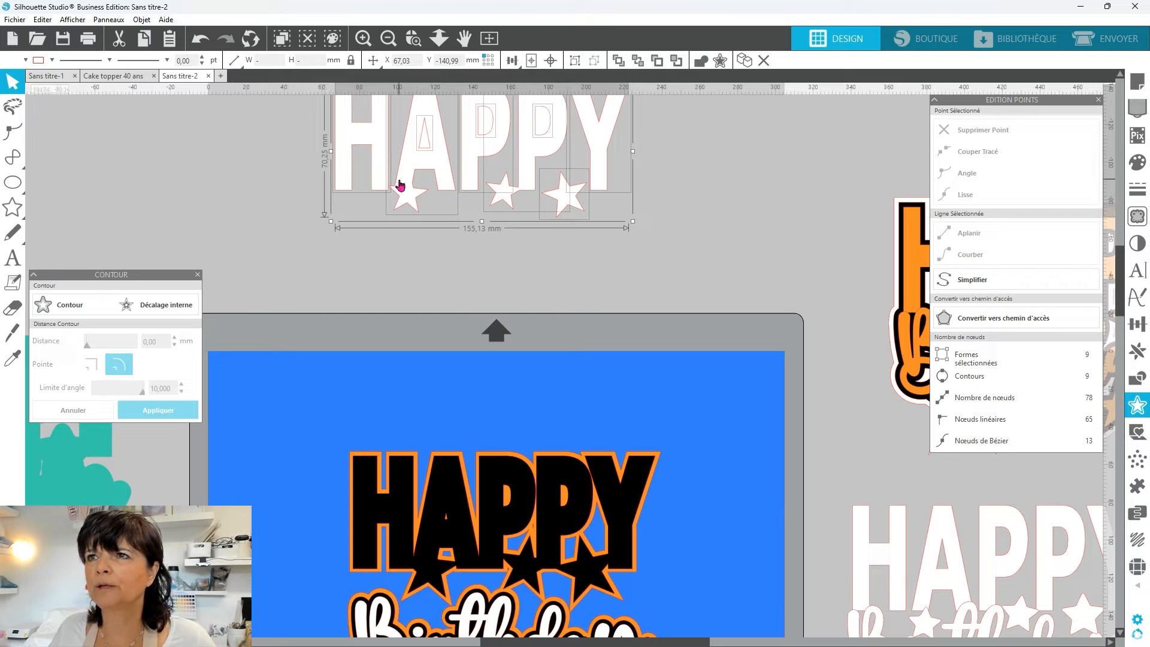
scroll(493, 273, up, 3)
scroll(929, 503, down, 5)
Step: Duplicate the original "HAPPY Birthday" lettering and place the copy directly above the separated "HAPPY"
click(929, 504)
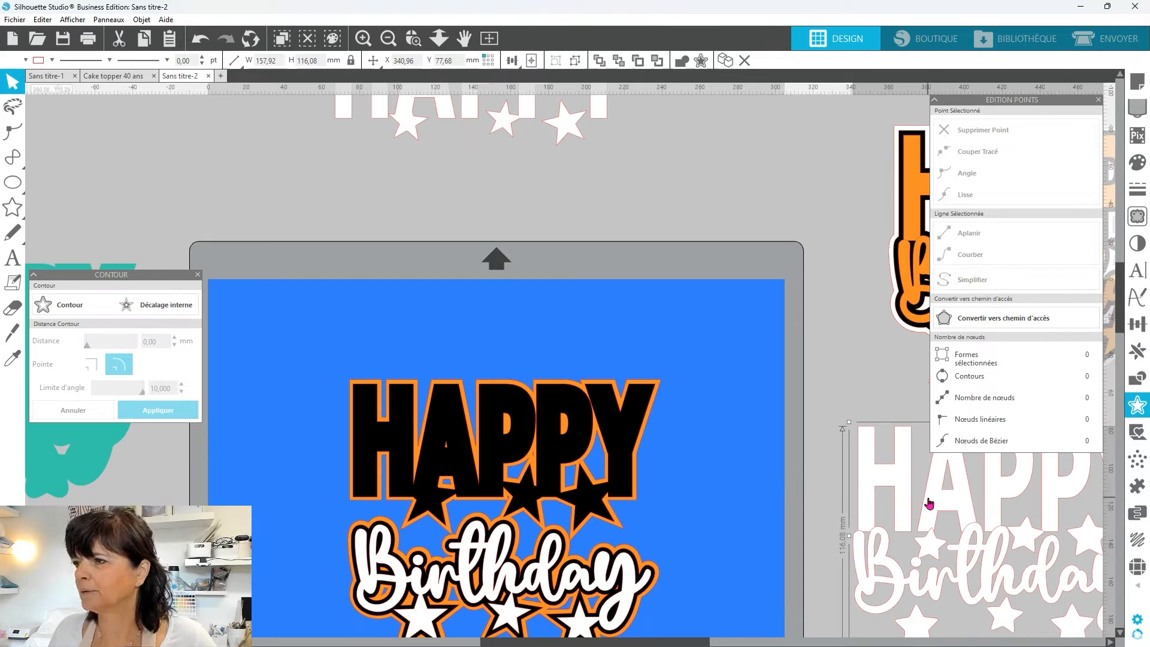
key(ctrl+Left)
drag(780, 471, 795, 105)
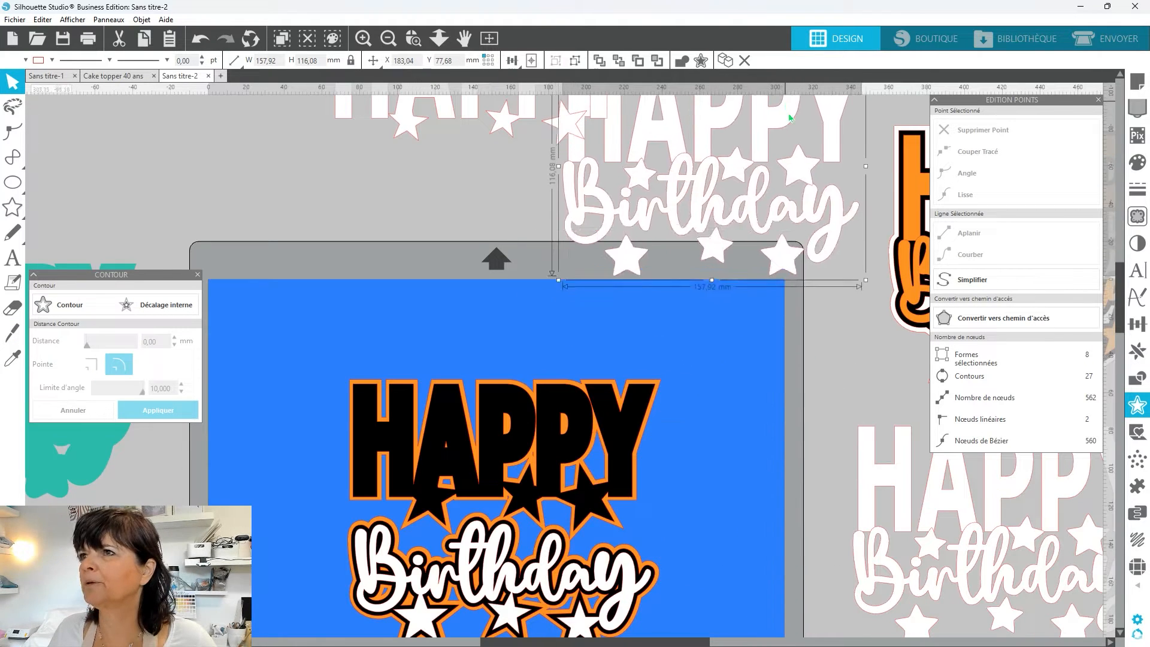
scroll(779, 300, up, 4)
drag(732, 421, 500, 118)
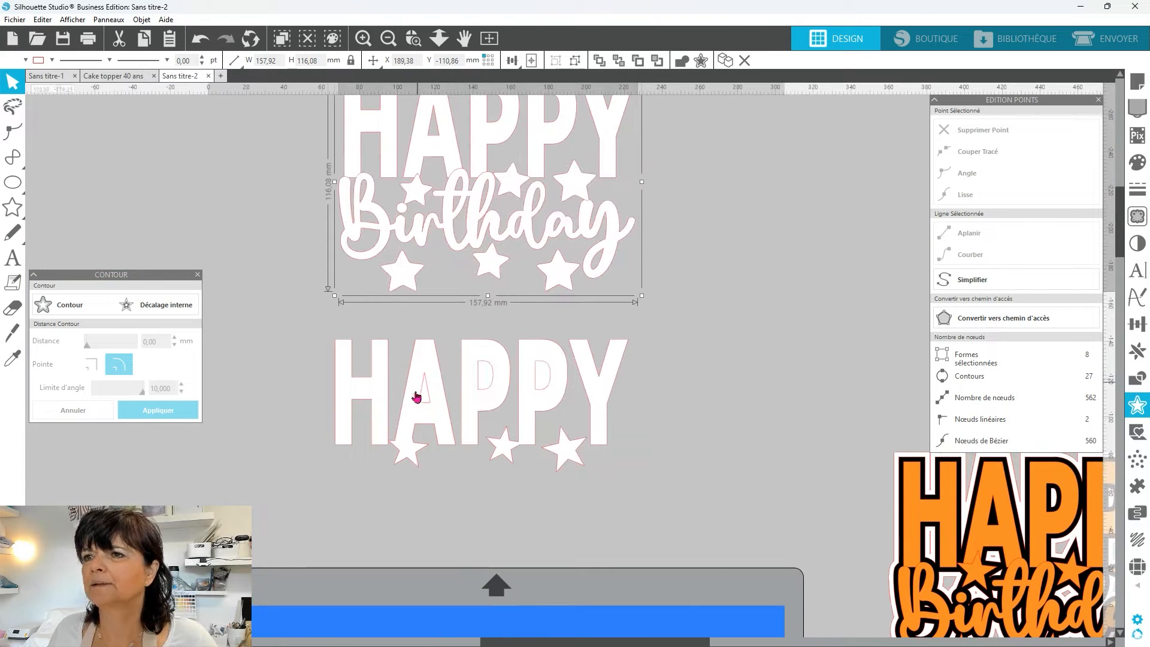
Step: Move the spare red star outline from beside the page to just below the separated "HAPPY"
click(10, 208)
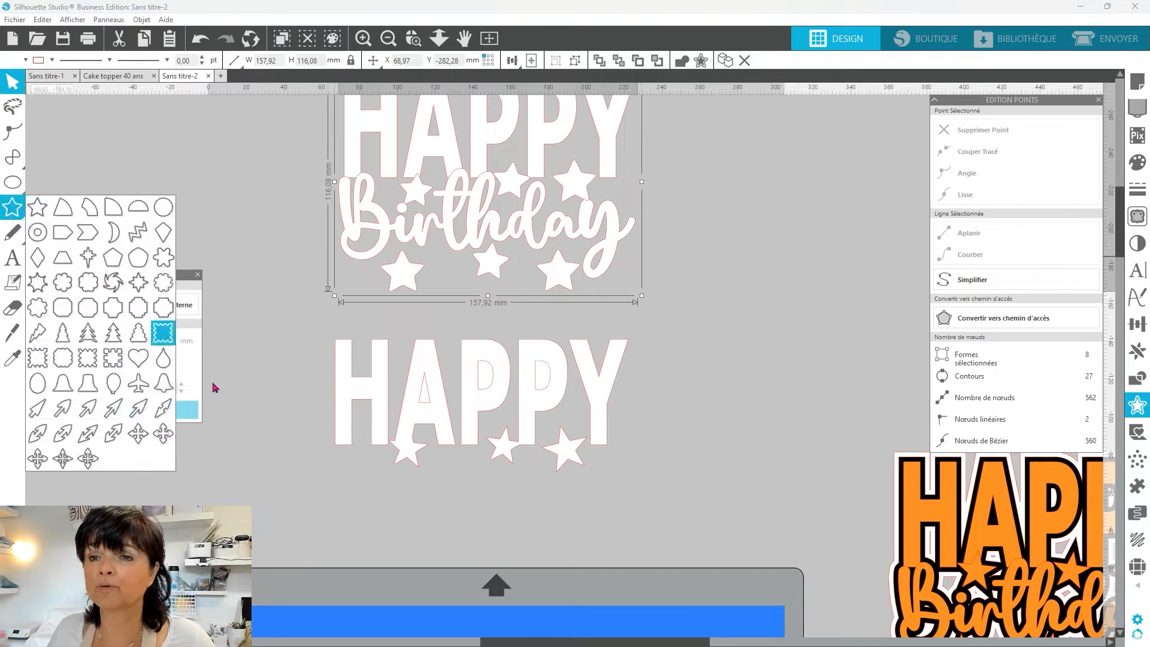
scroll(419, 360, down, 15)
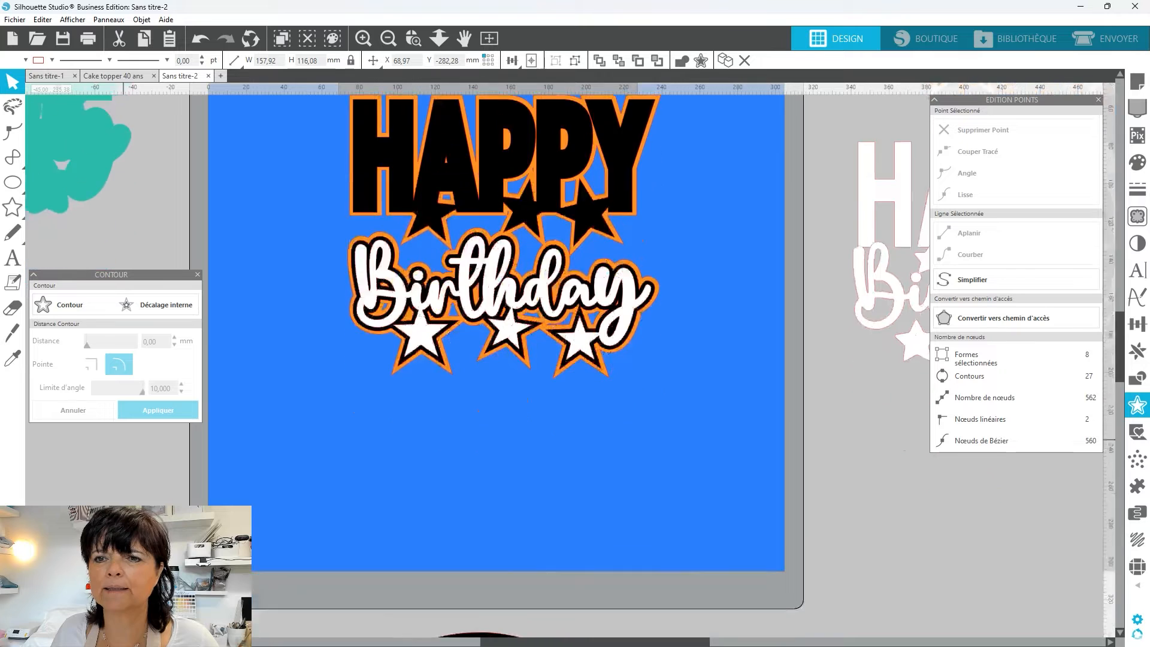
scroll(497, 330, down, 2)
drag(172, 275, 219, 207)
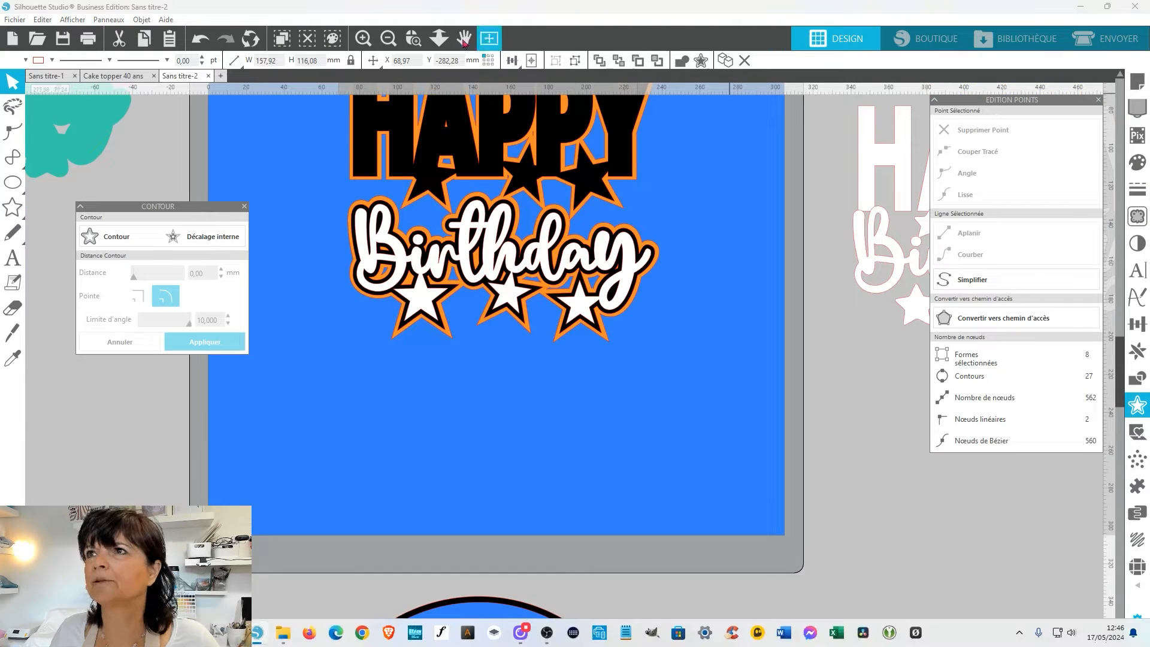
click(388, 38)
click(388, 38)
drag(203, 213, 257, 353)
drag(754, 373, 440, 137)
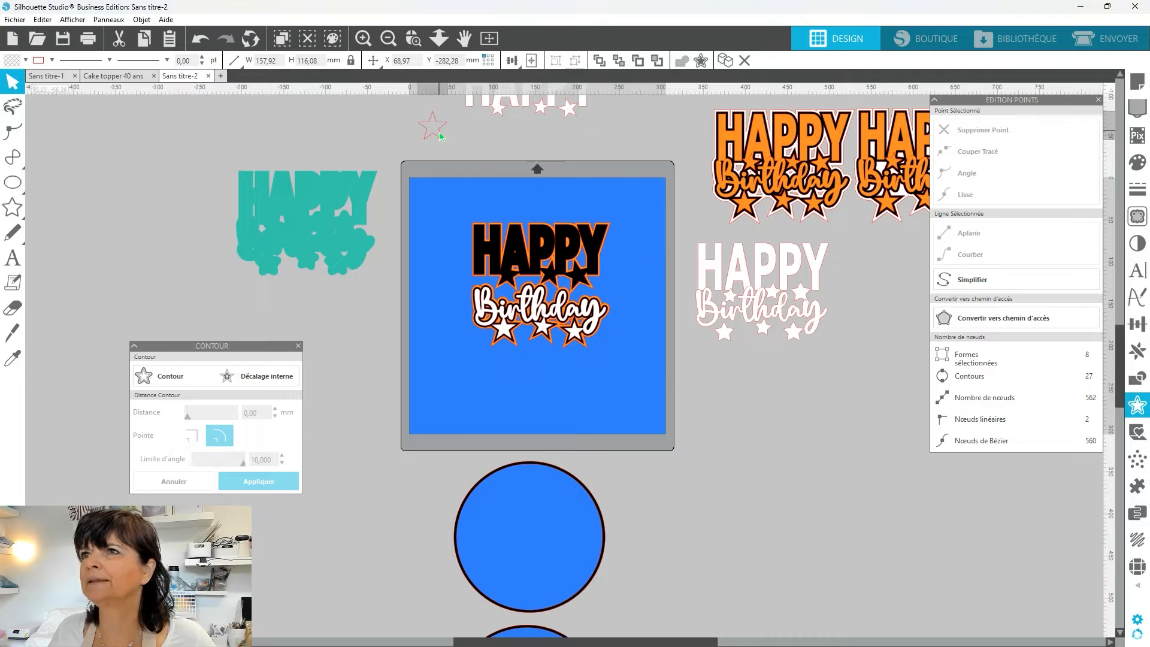
click(449, 146)
scroll(486, 255, up, 5)
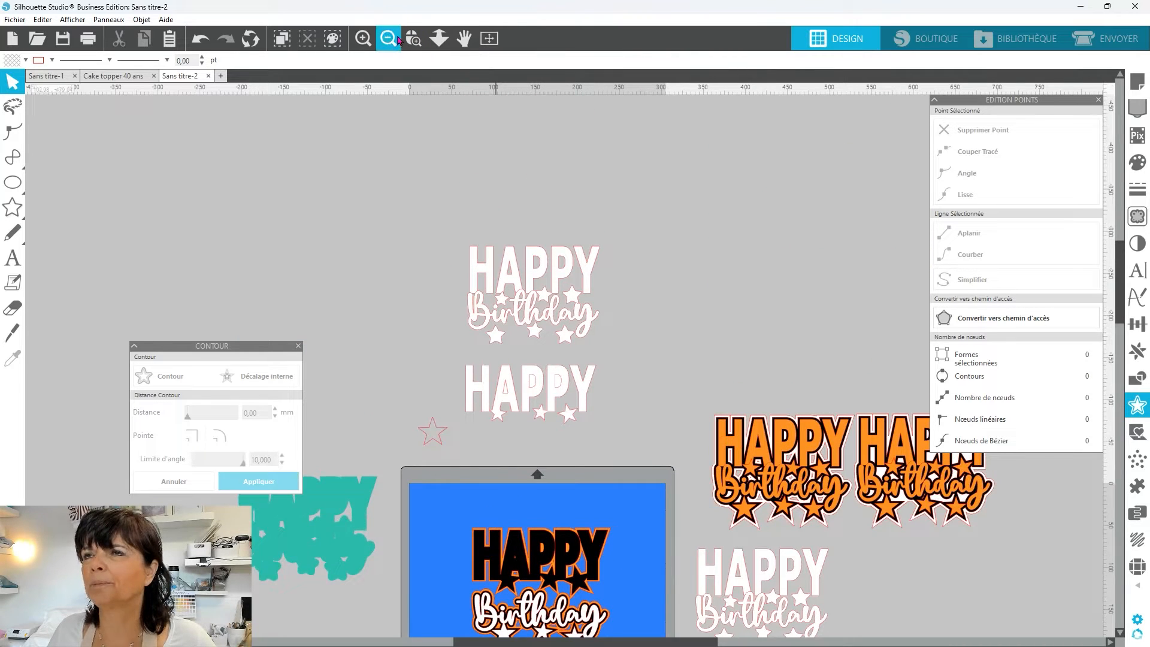
Step: Duplicate the red star outline, set one aside, and place the other over the star beneath the "A" of "HAPPY"
click(432, 431)
scroll(463, 506, up, 3)
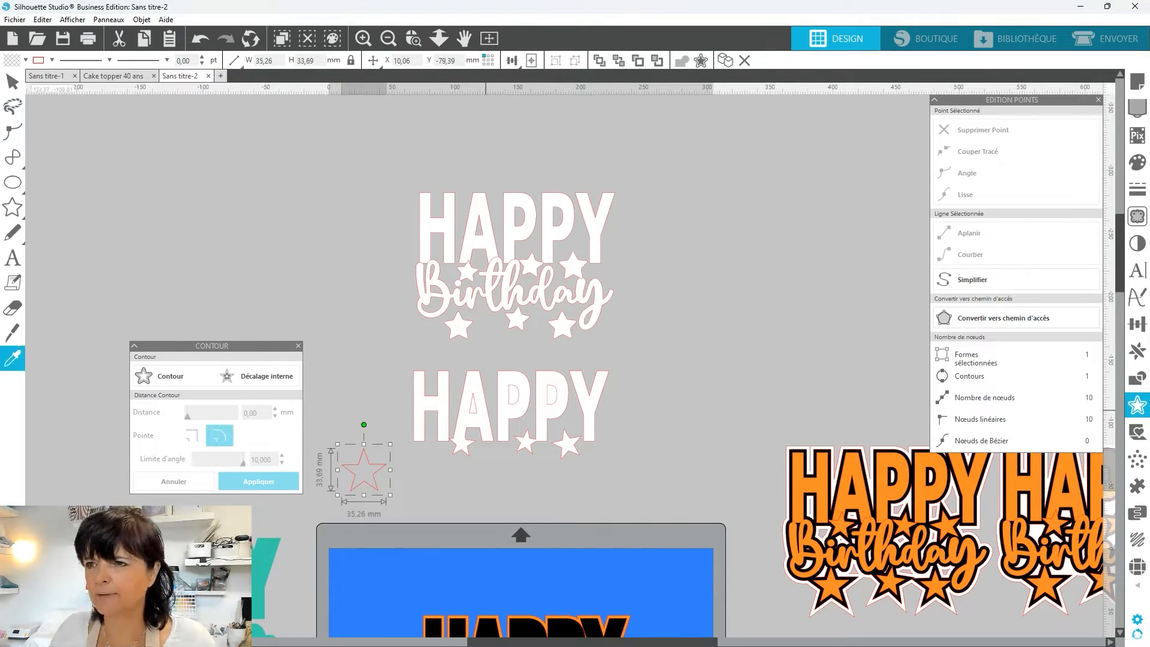
key(ctrl+d)
drag(362, 486, 88, 490)
drag(421, 489, 472, 462)
double_click(472, 461)
click(363, 38)
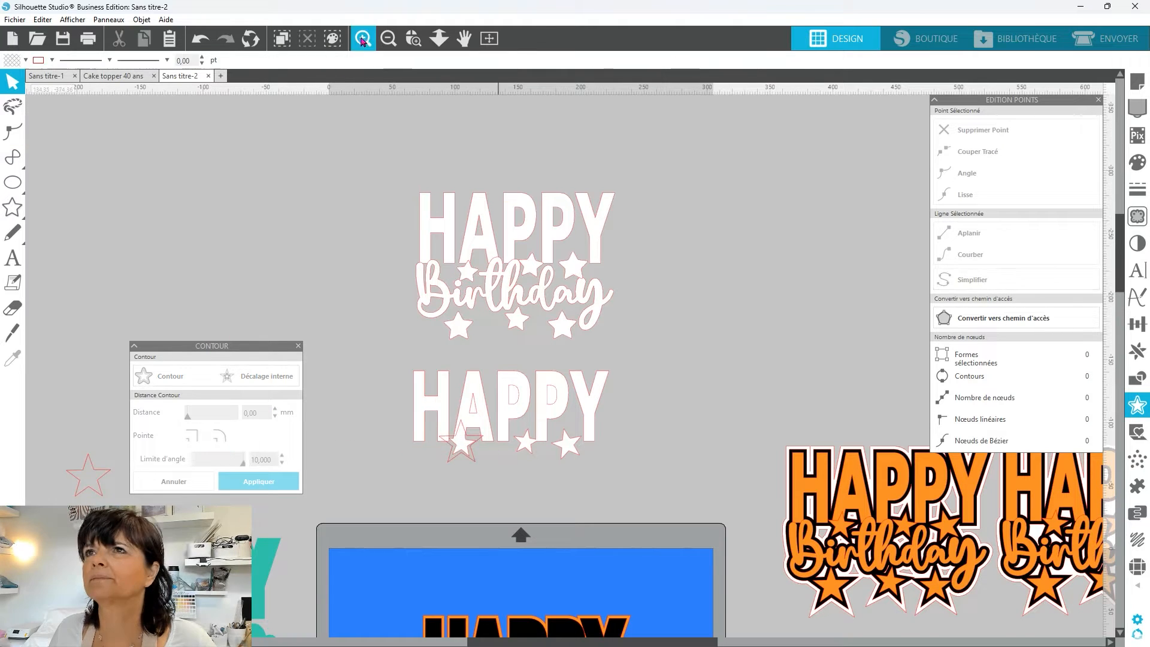
Step: Scale the star outline to about 20.6 × 19.7 mm and rotate it to match the star beneath the "A"
drag(271, 499, 334, 558)
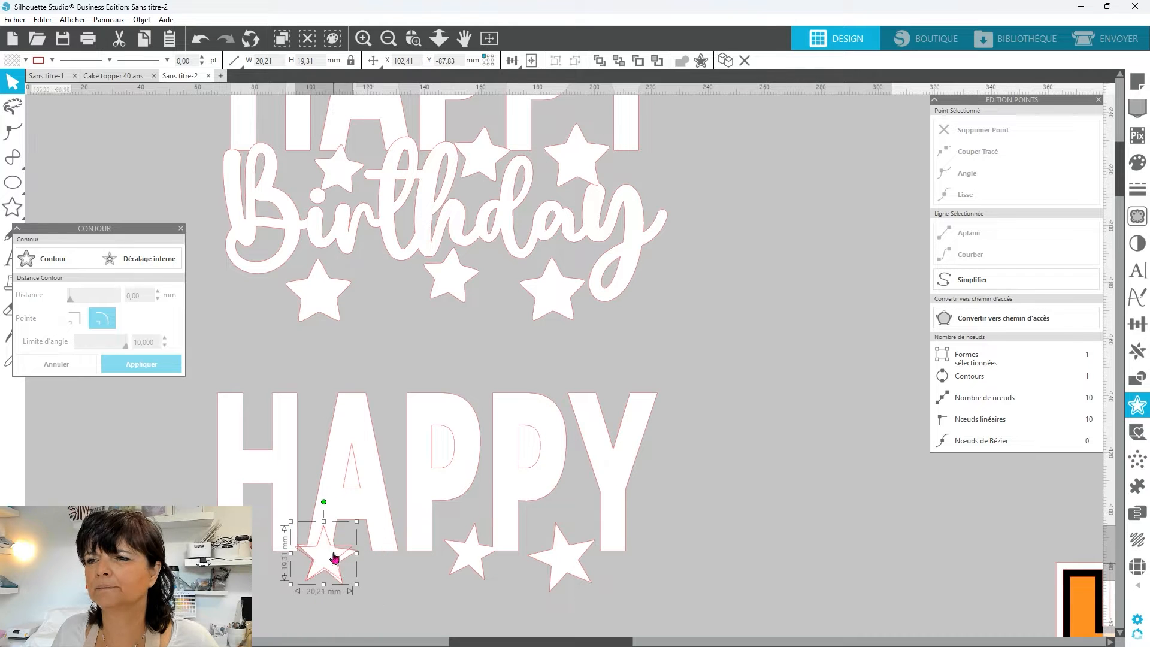
drag(325, 505, 364, 527)
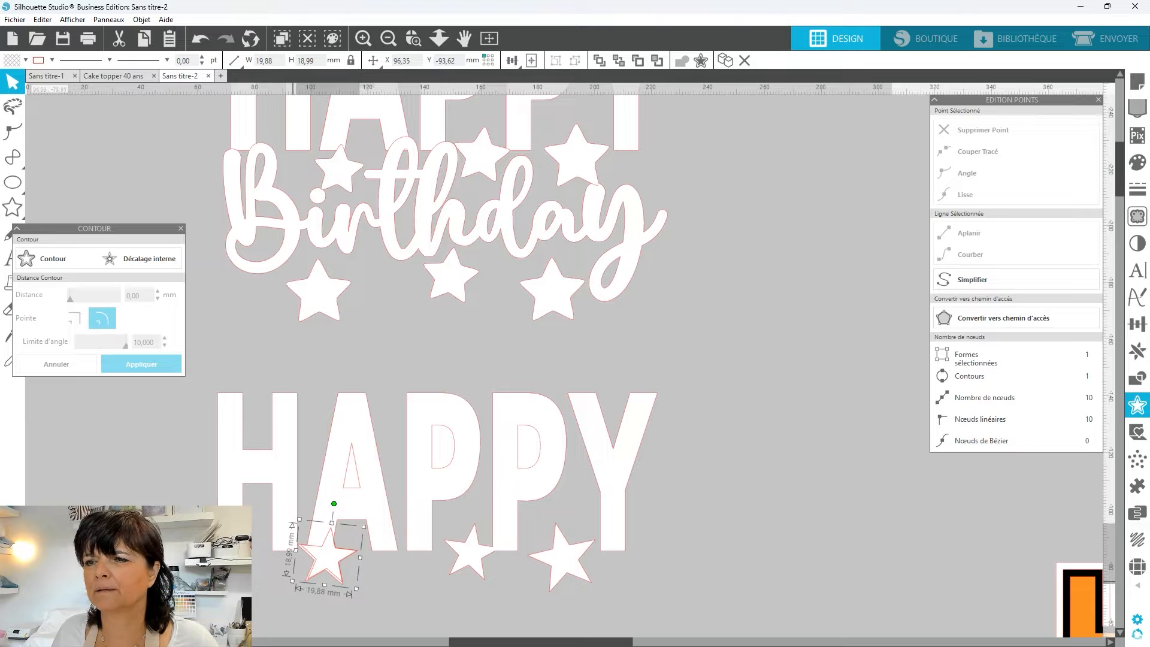
drag(294, 585, 290, 582)
click(376, 584)
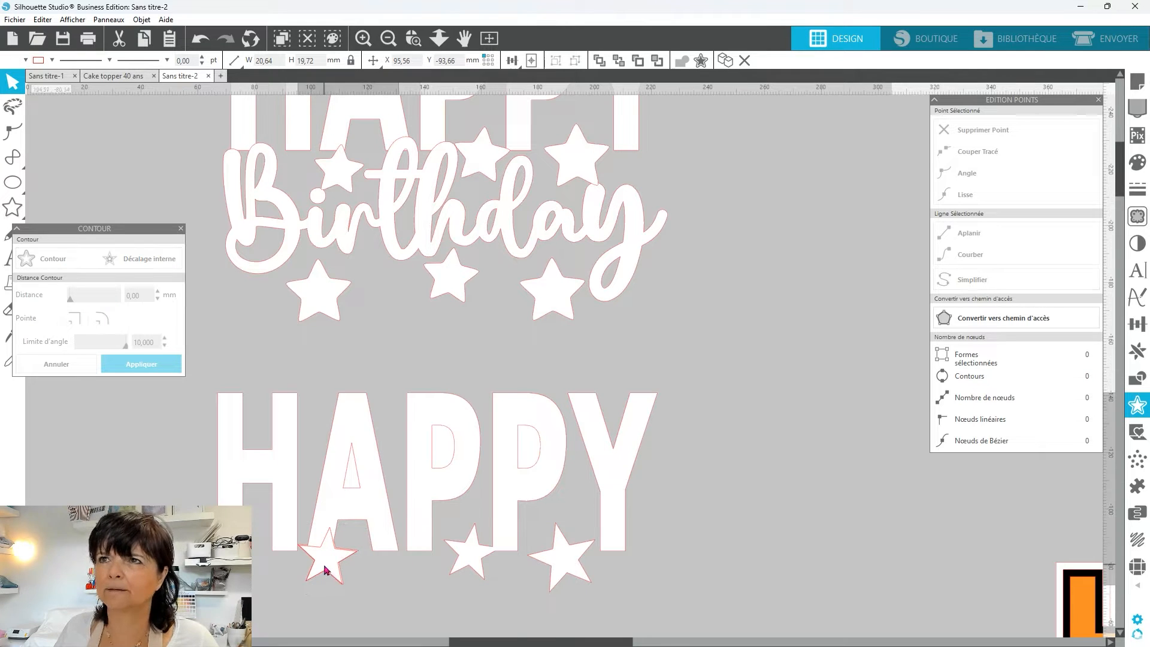
Step: Ungroup the duplicated "HAPPY Birthday" lettering and release the compound path of its "HAPPY" into separate letter outlines
scroll(641, 348, up, 3)
click(343, 147)
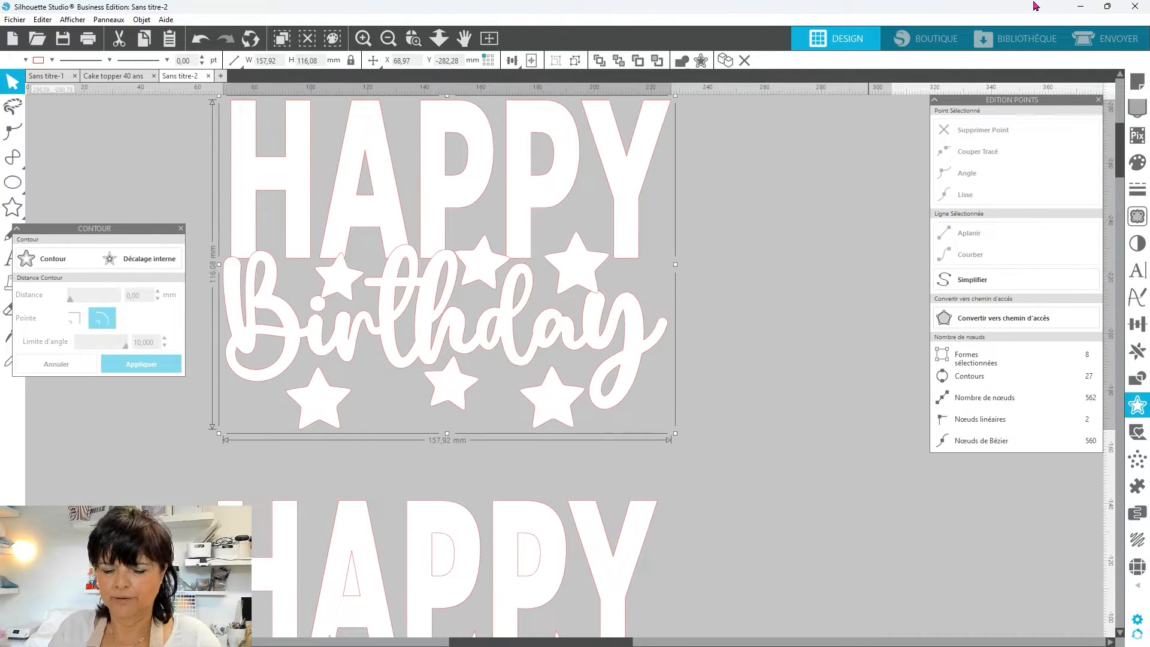
click(521, 170)
click(399, 189)
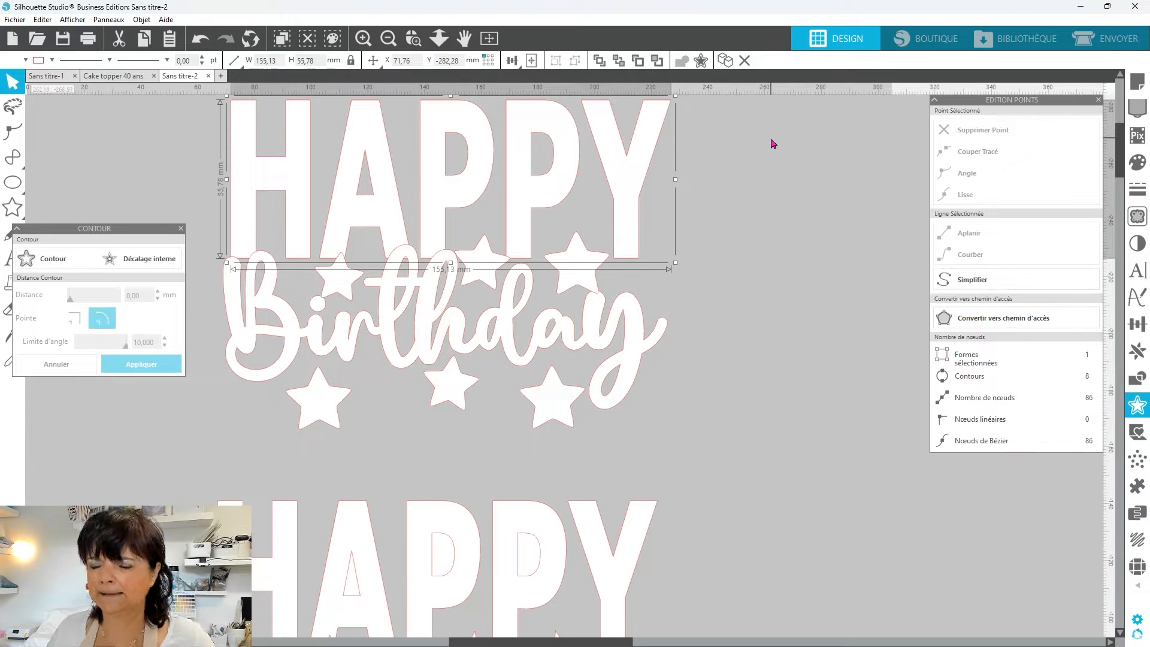
right_click(629, 226)
click(797, 283)
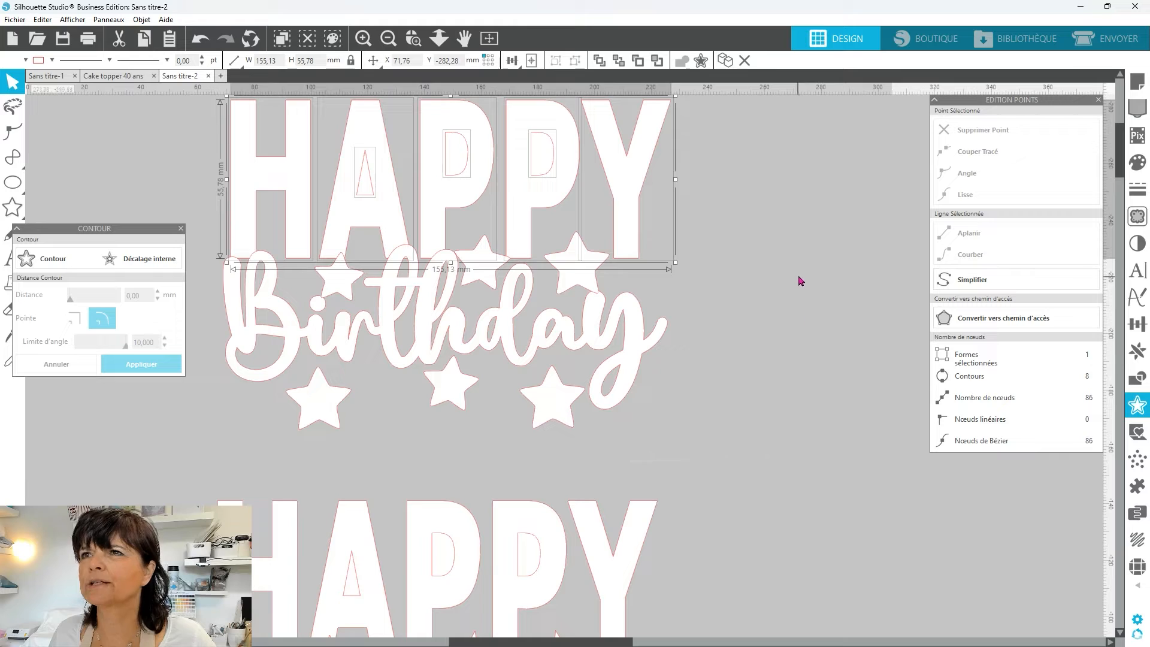
click(497, 191)
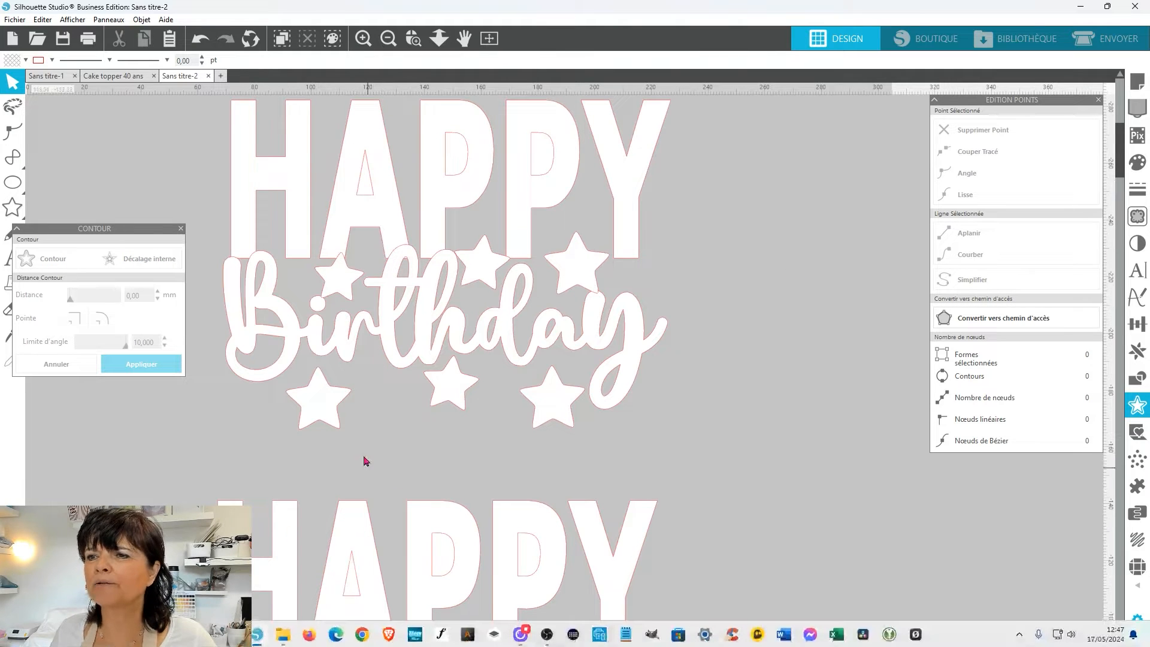
Step: Delete the "A" fused with its star in the separated "HAPPY", together with its triangular counter, keeping the red star outline
scroll(365, 464, down, 3)
click(297, 525)
key(Delete)
scroll(456, 443, up, 3)
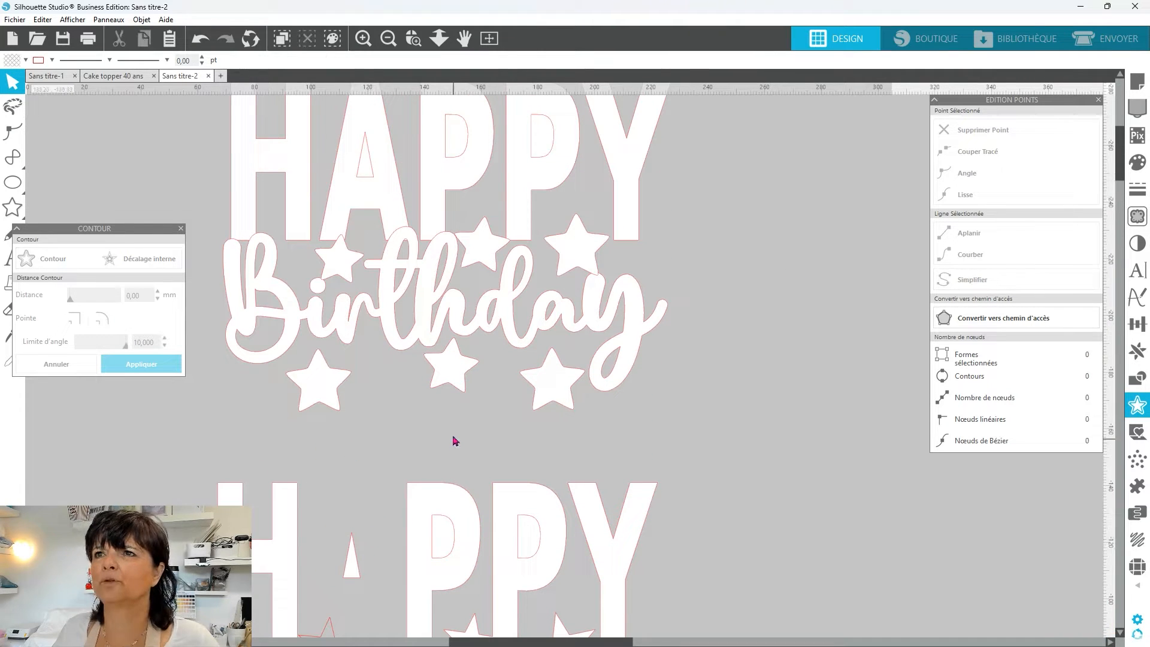
click(353, 566)
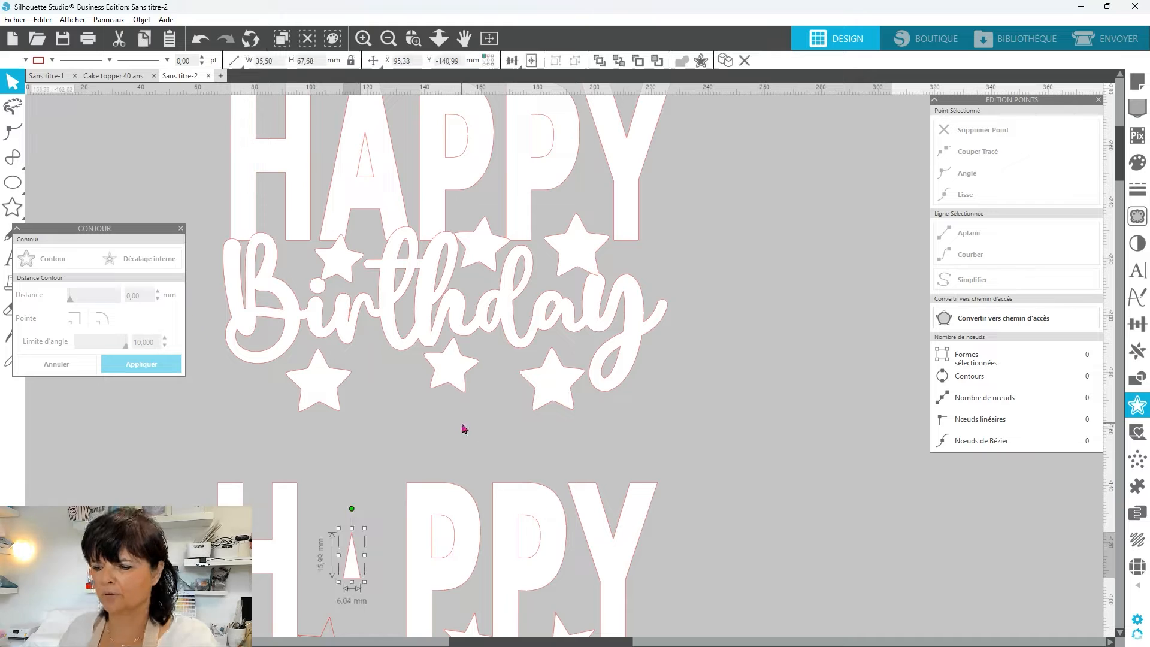
Step: Place a copy of the clean "A" and its counter from the lettering above into the gap in the separated "HAPPY"
click(354, 144)
key(ctrl+d)
drag(358, 361, 348, 604)
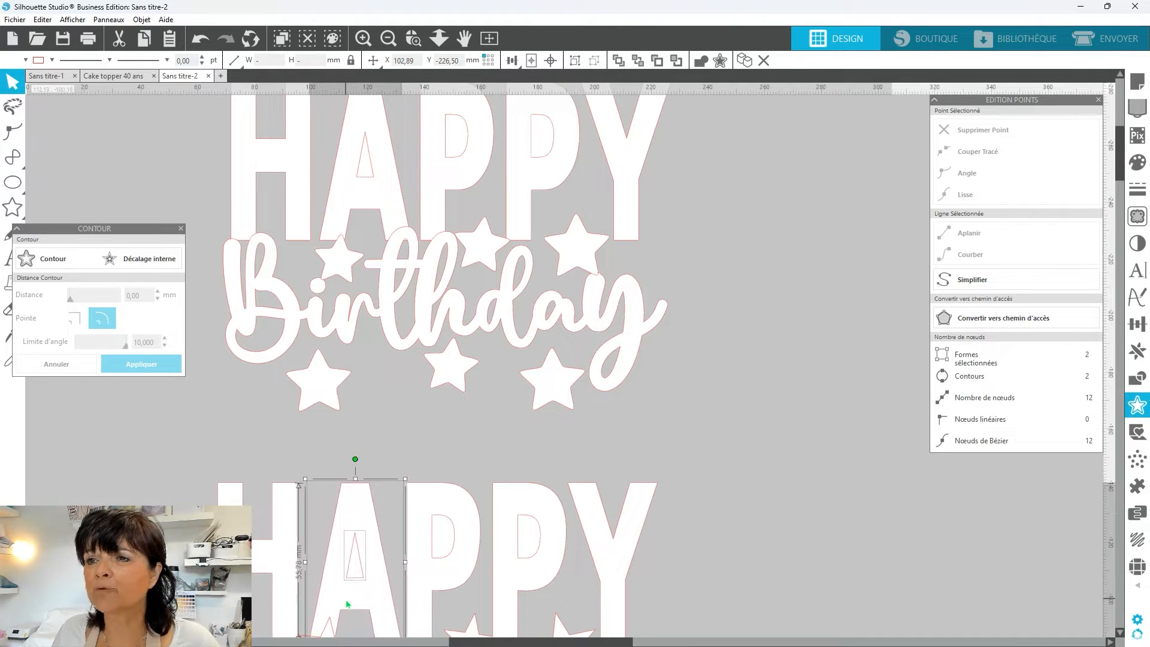
scroll(372, 435, down, 3)
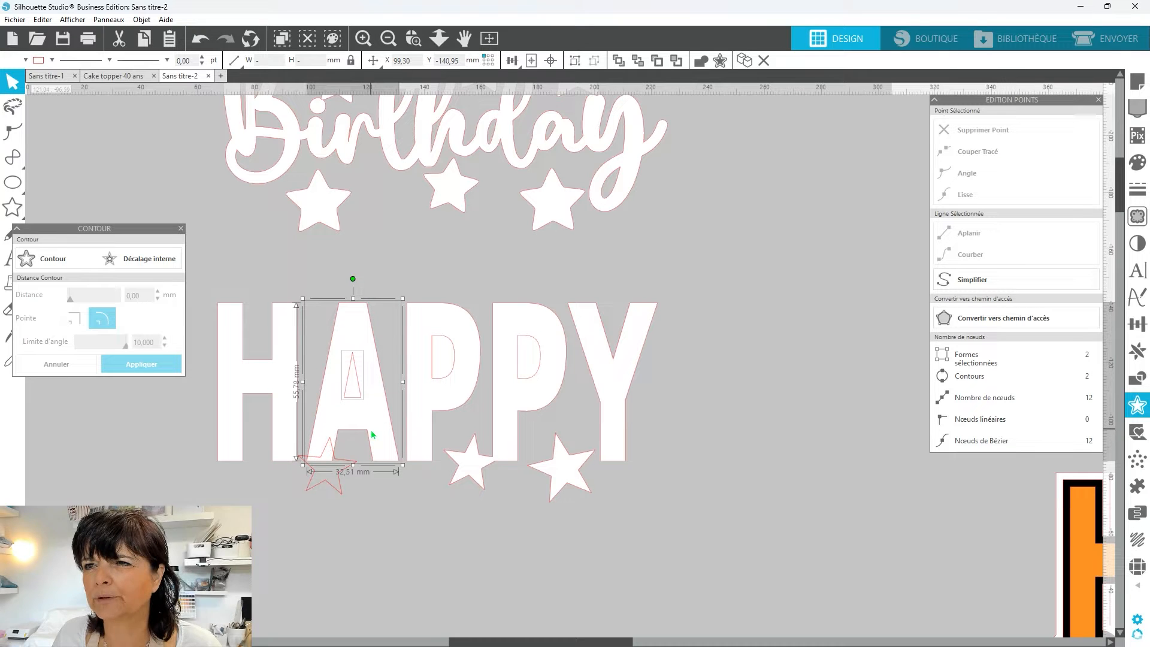
drag(118, 93, 118, 308)
click(586, 506)
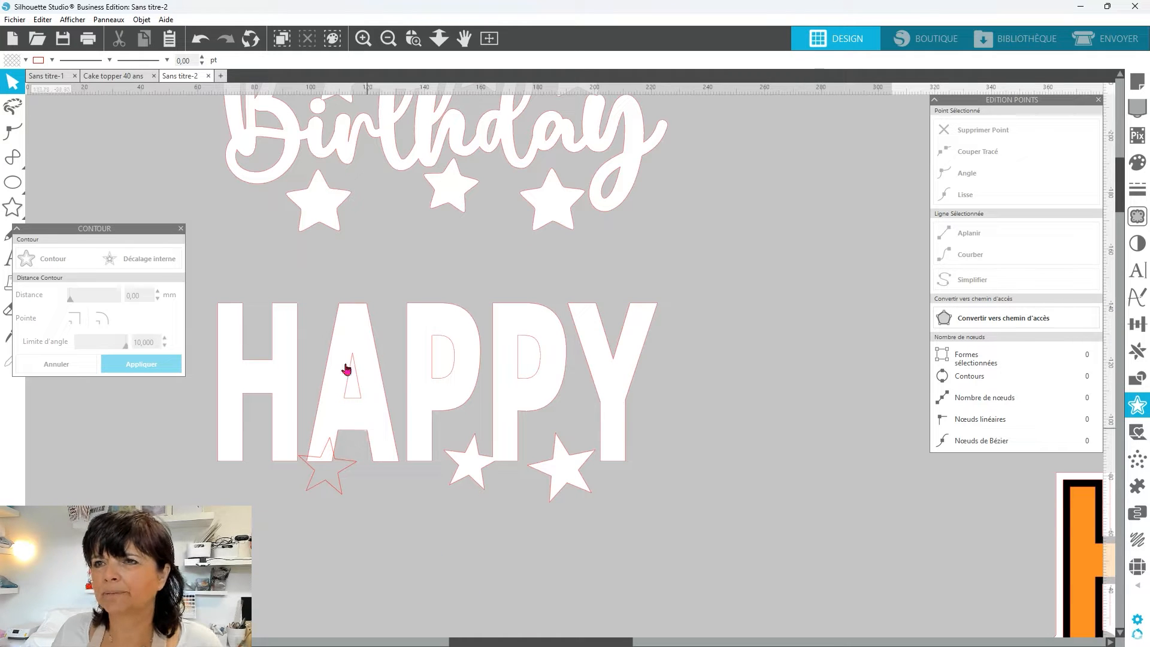
Step: Make compound paths from the "A" and both "P" outlines with their inner counters in the separated "HAPPY"
click(366, 393)
right_click(398, 520)
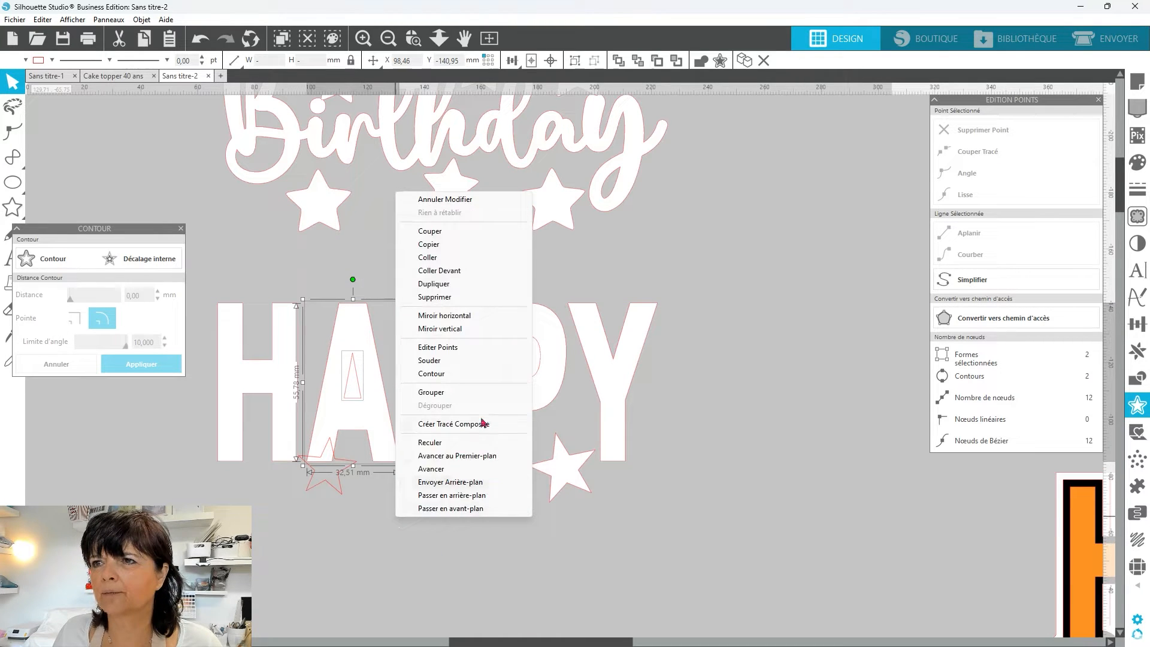
key(Escape)
click(453, 389)
right_click(719, 364)
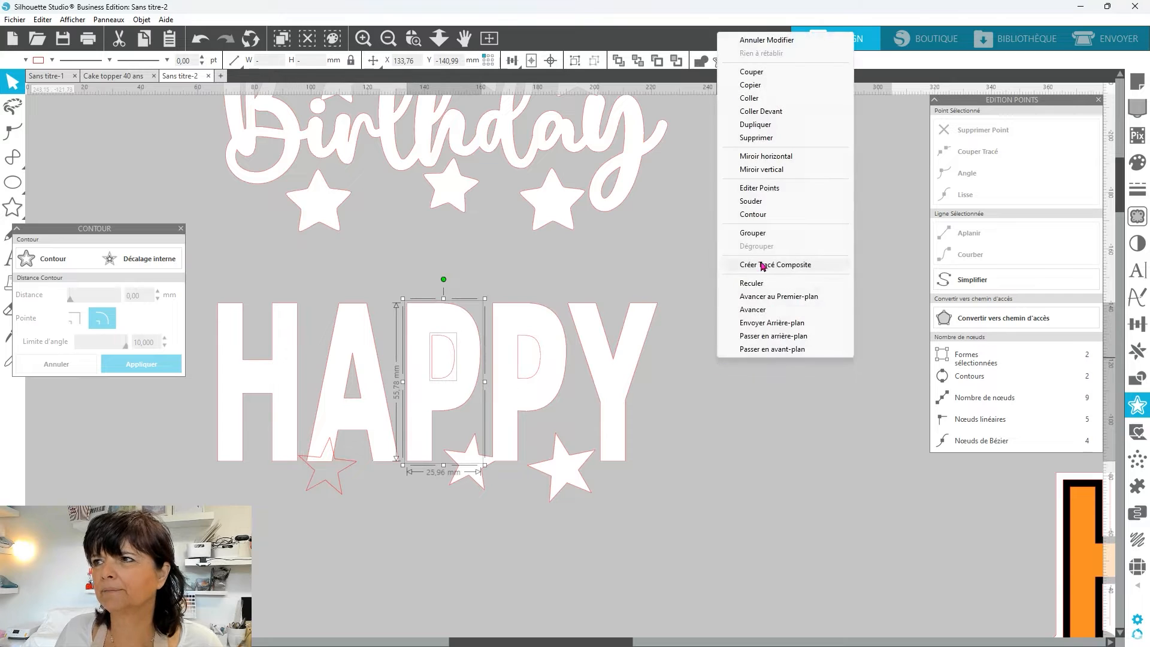
click(760, 264)
right_click(760, 358)
click(794, 264)
Step: Copy the red star outline from beneath the "A" onto the star beneath the first "P"
scroll(485, 359, down, 3)
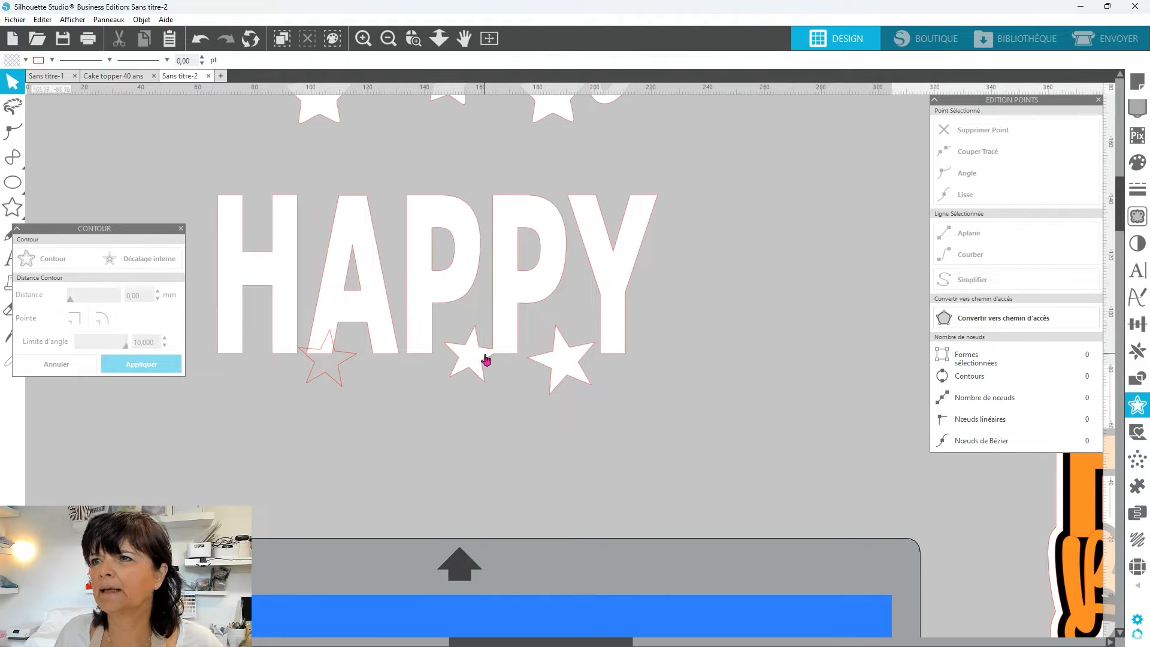
scroll(311, 434, up, 2)
click(342, 439)
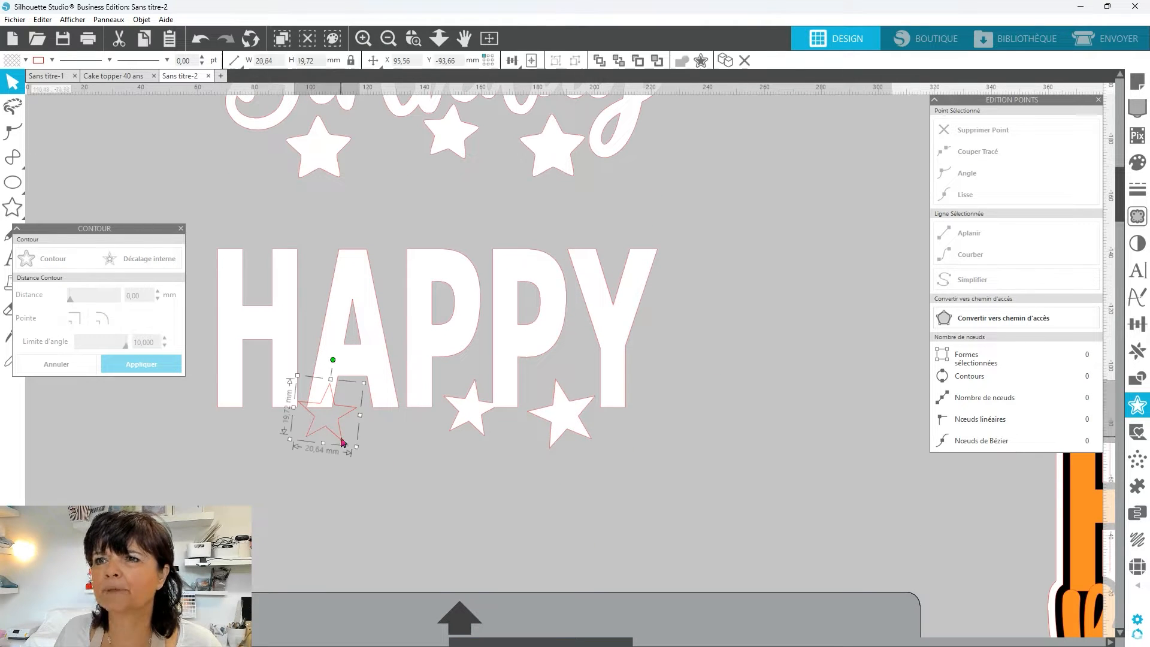
drag(343, 439, 488, 435)
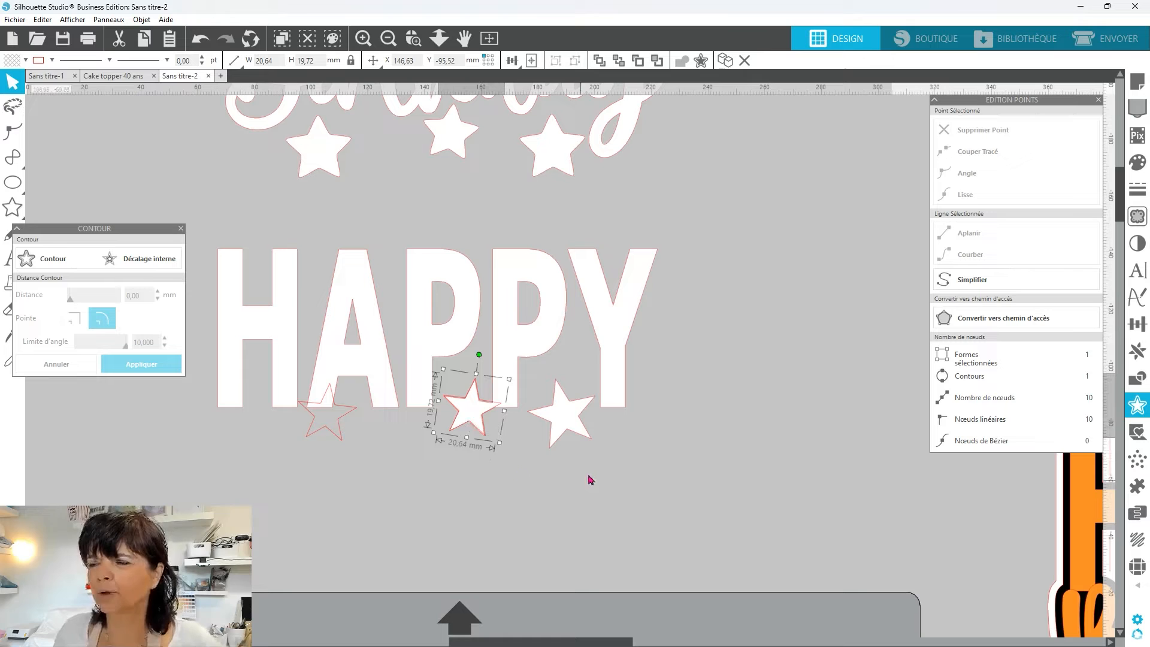
Step: Replace the second "P" fused with its star with a clean copy from the lettering above and make it a compound path
click(534, 354)
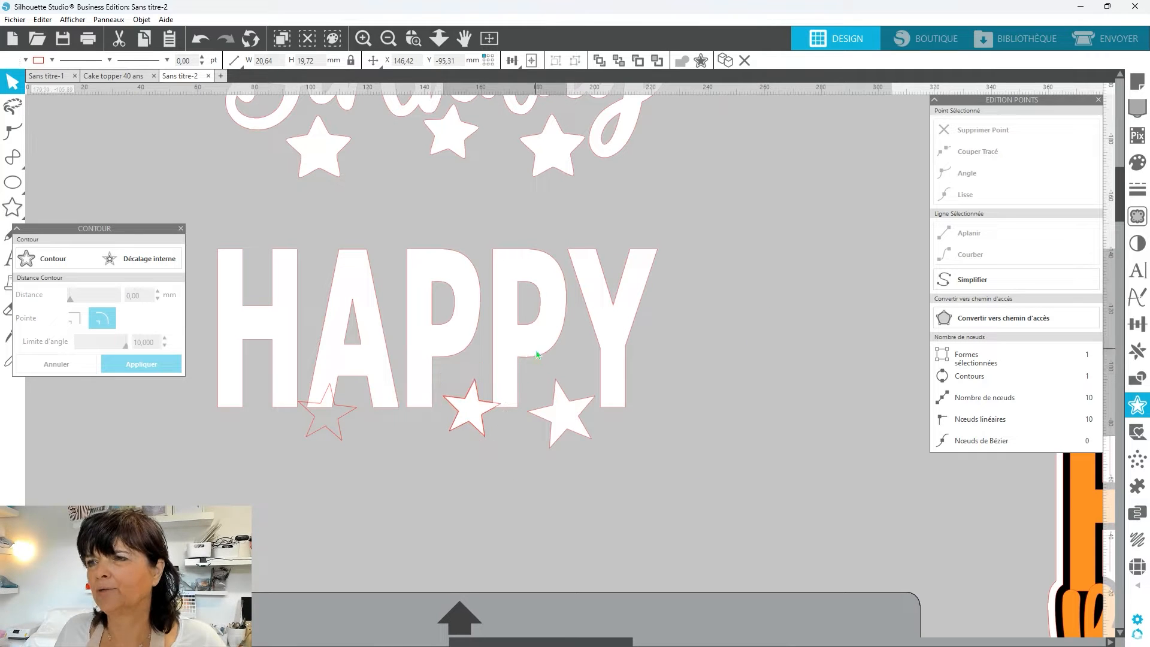
key(Delete)
scroll(525, 261, up, 5)
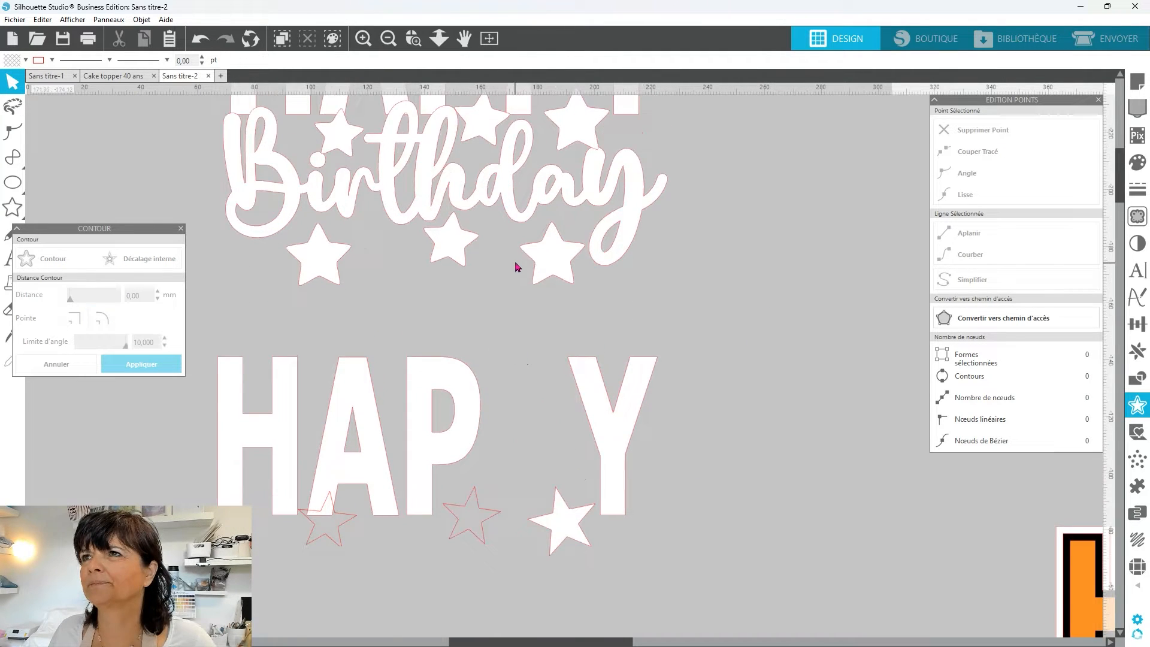
click(544, 258)
drag(544, 258, 538, 573)
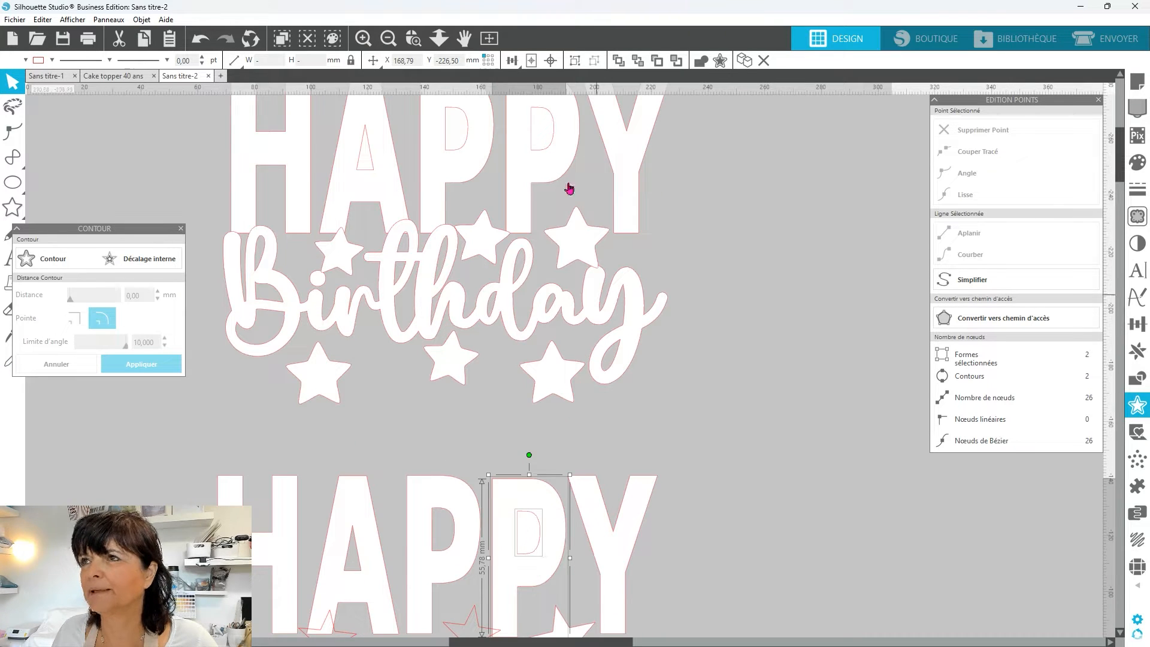
click(539, 548)
drag(539, 548, 548, 542)
scroll(671, 582, down, 2)
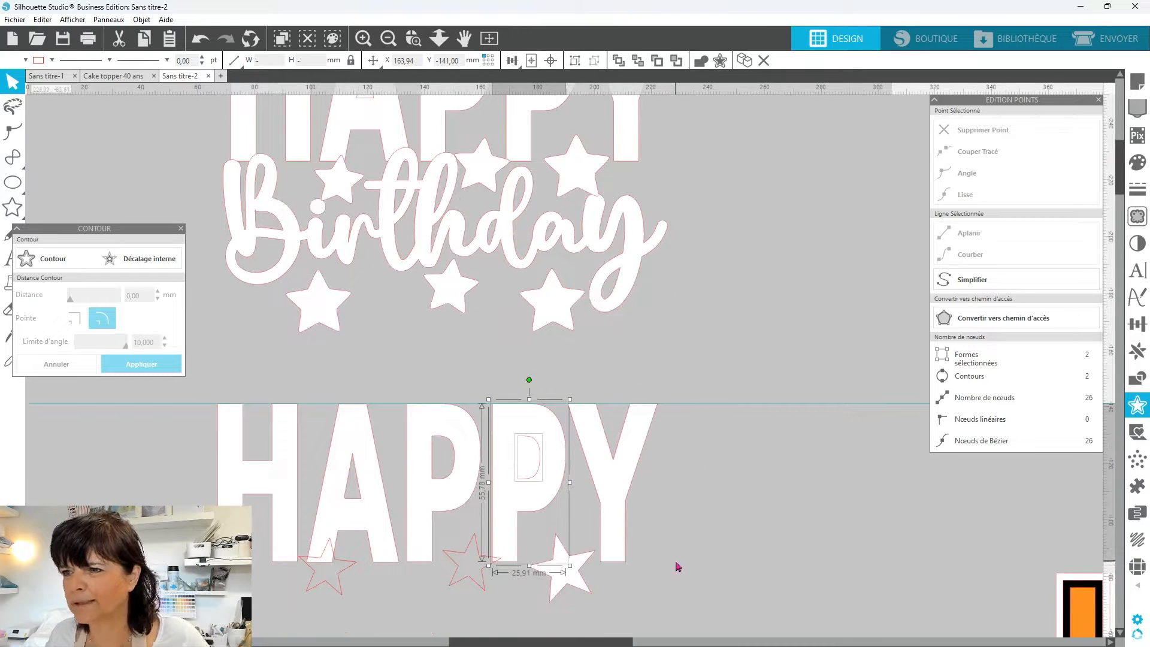
right_click(713, 456)
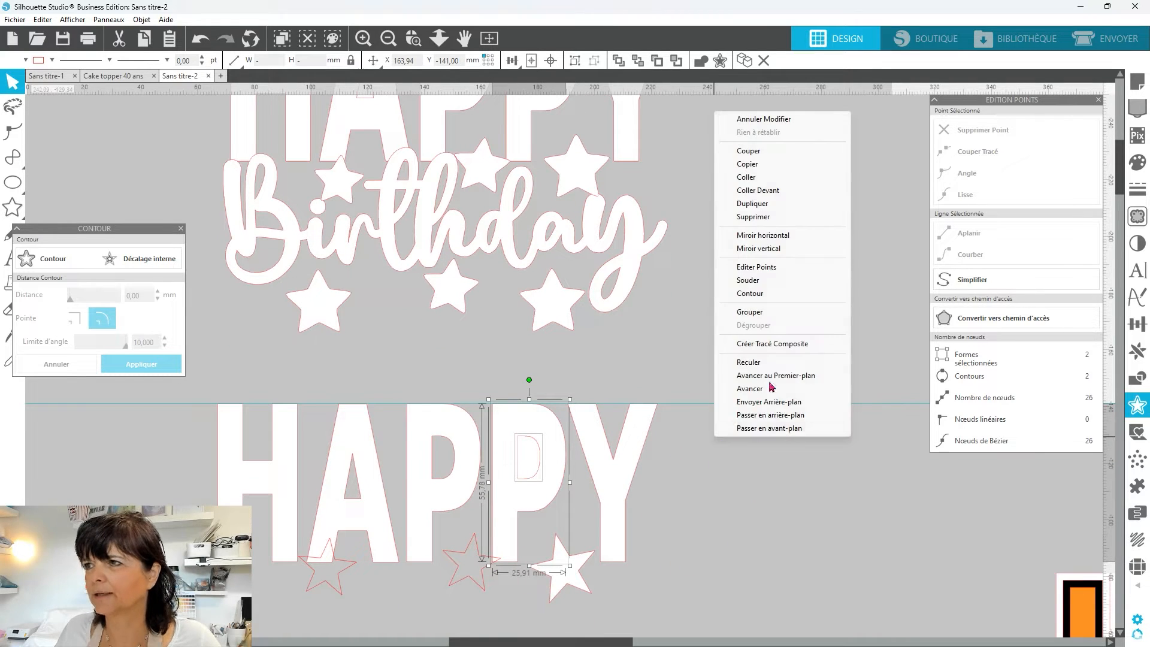
click(794, 343)
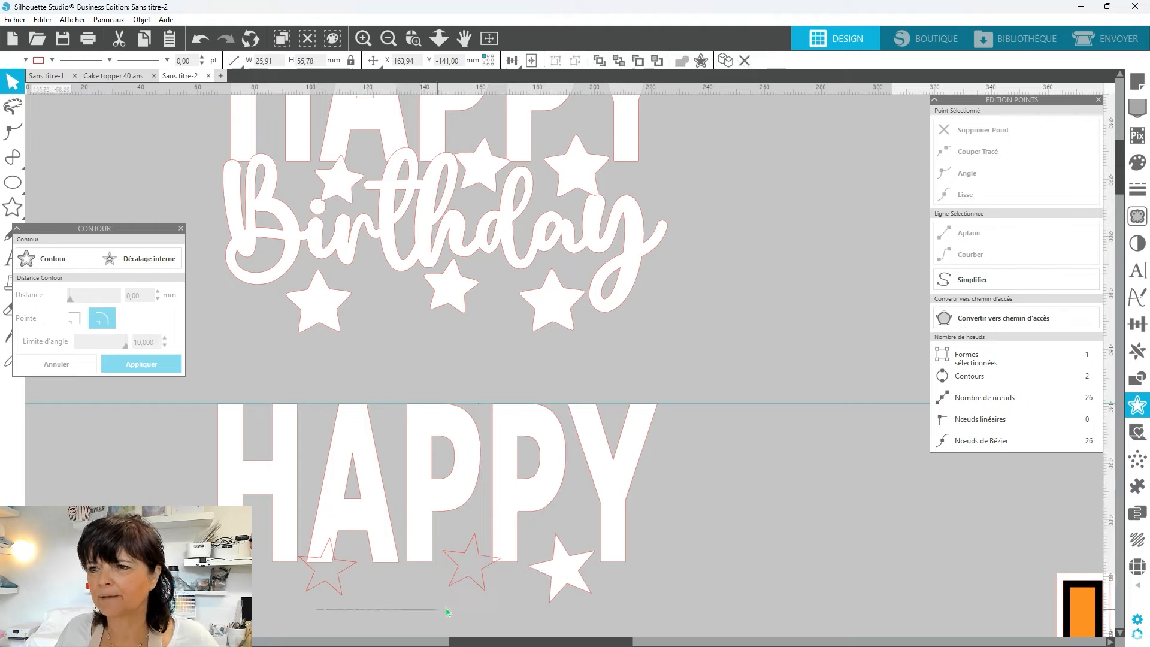
Step: Fill the two red star outlines beneath the separated "HAPPY" with white
click(461, 588)
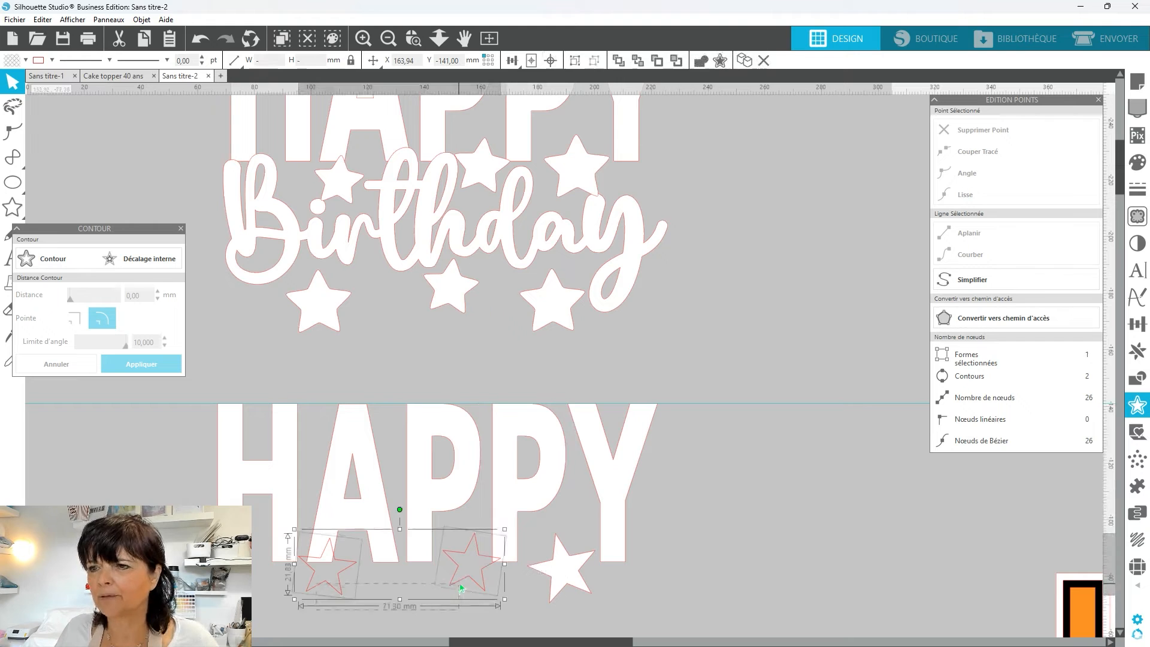
click(25, 60)
click(34, 83)
scroll(675, 480, down, 4)
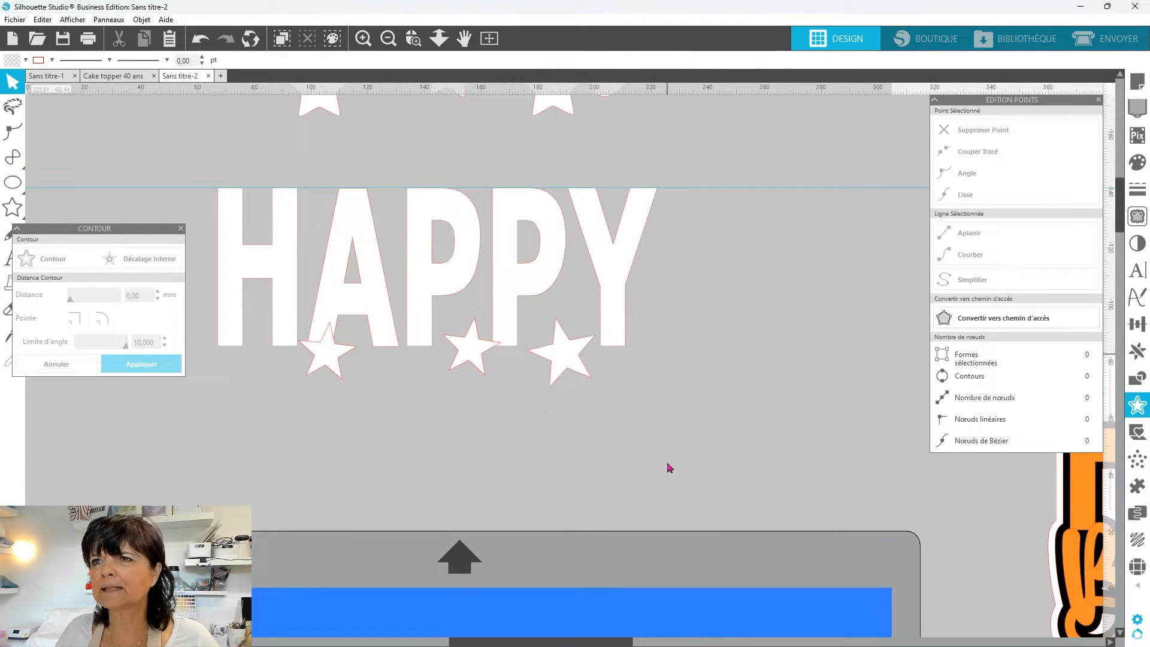
Step: Group the separated "HAPPY" with its three stars and place it over the black and orange "HAPPY" contours on the page
drag(201, 182, 721, 398)
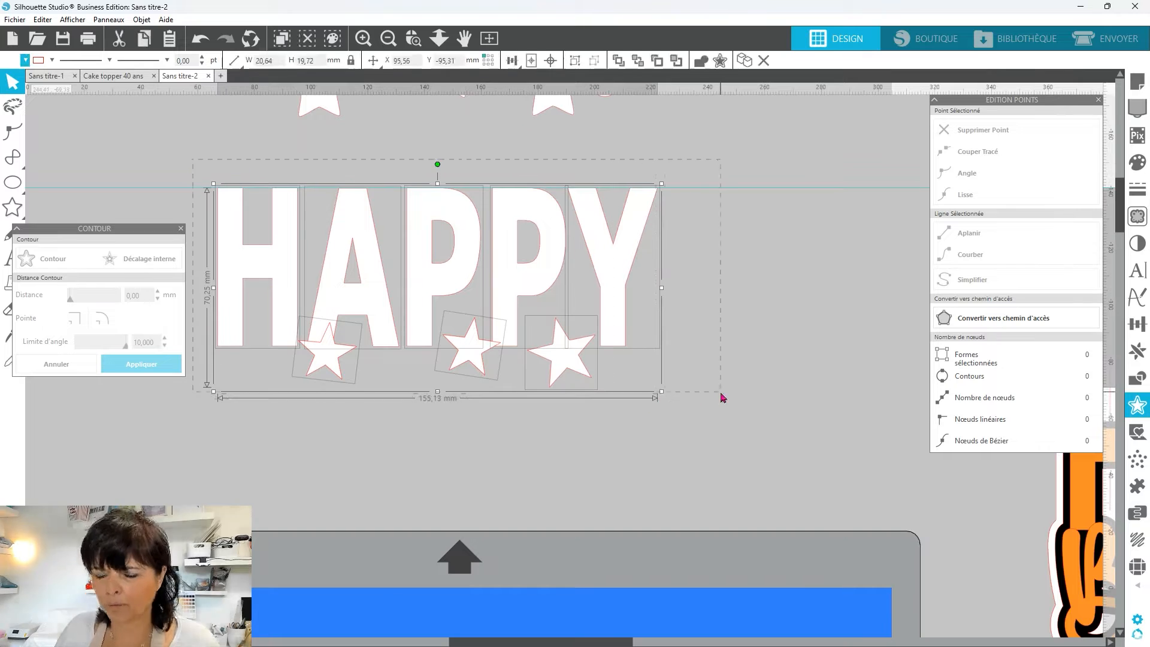
scroll(599, 359, down, 5)
drag(470, 108, 503, 582)
scroll(757, 587, down, 3)
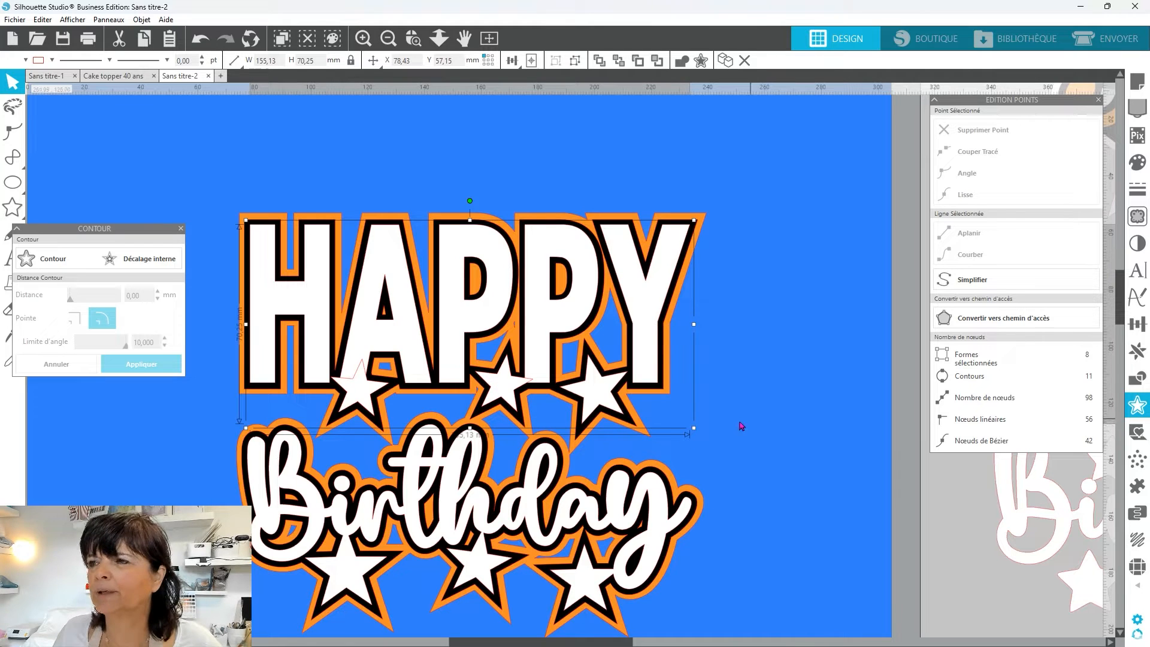
key(Escape)
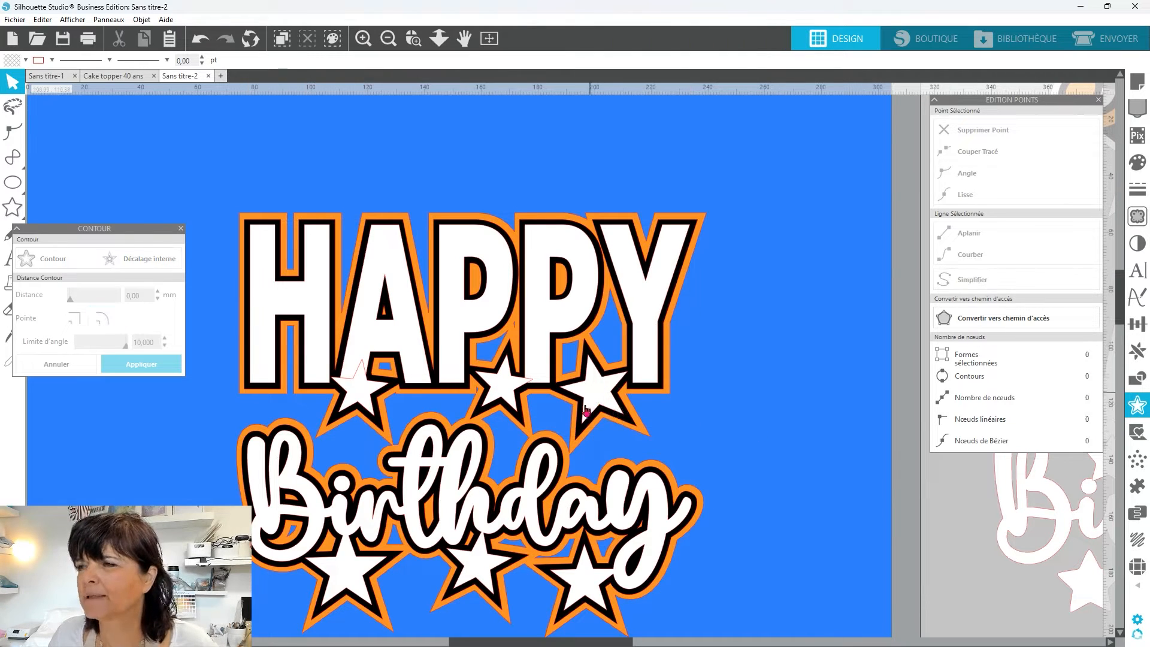
Step: Ungroup the white "HAPPY" and its three stars on the page
scroll(735, 412, down, 3)
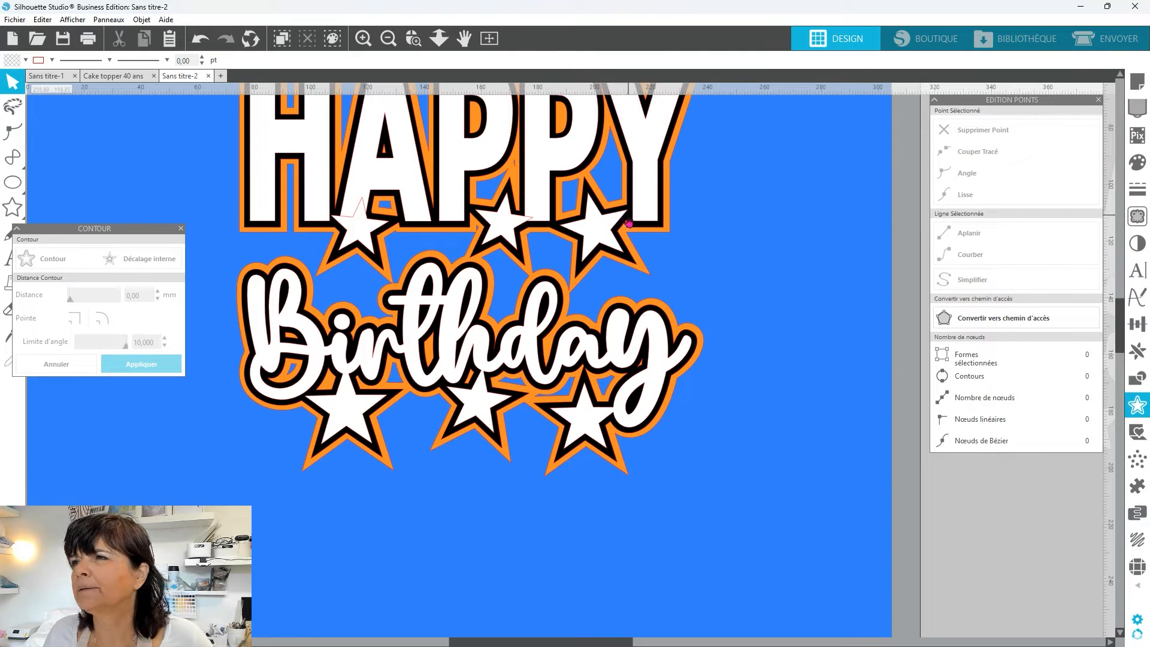
click(630, 223)
right_click(752, 226)
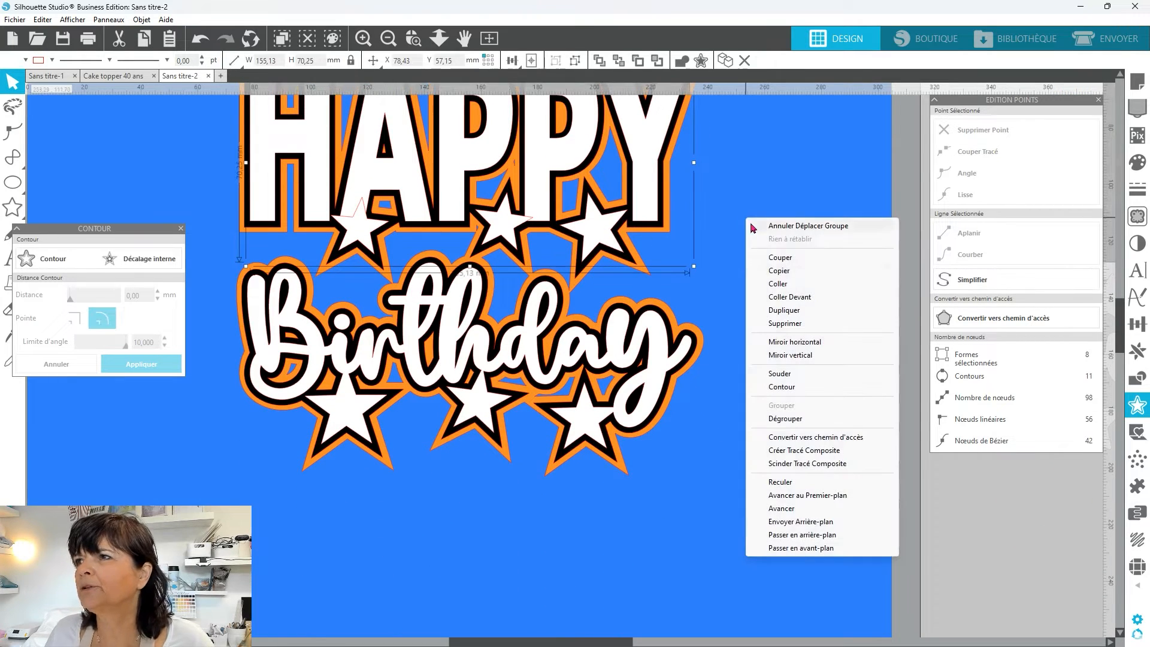
click(785, 419)
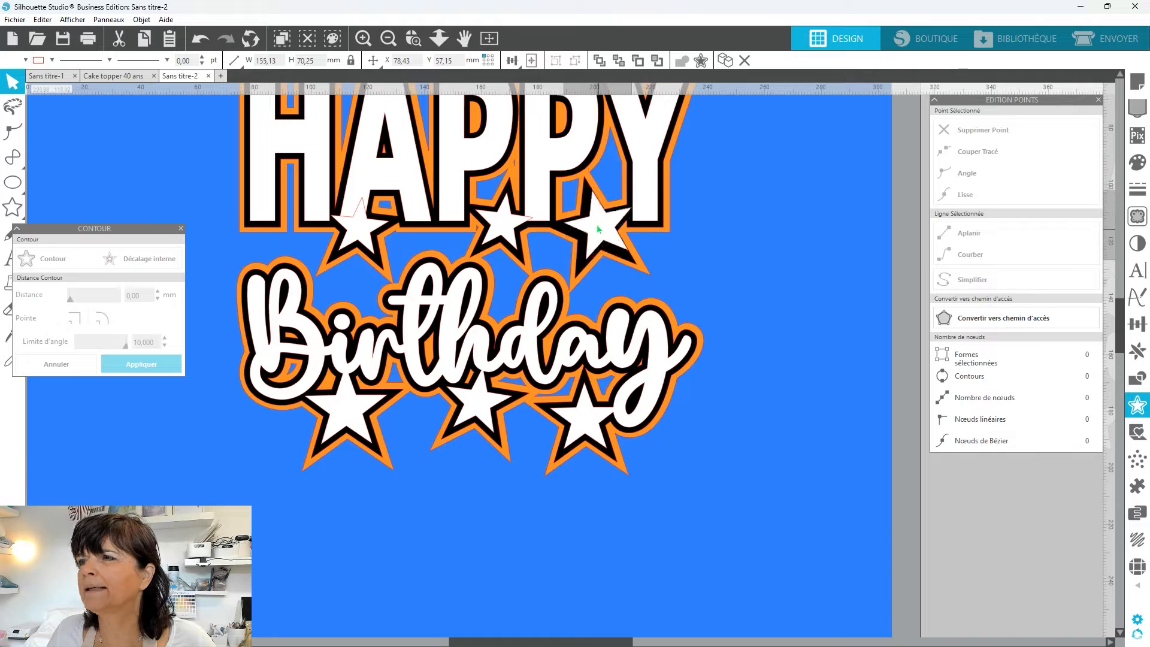
click(731, 354)
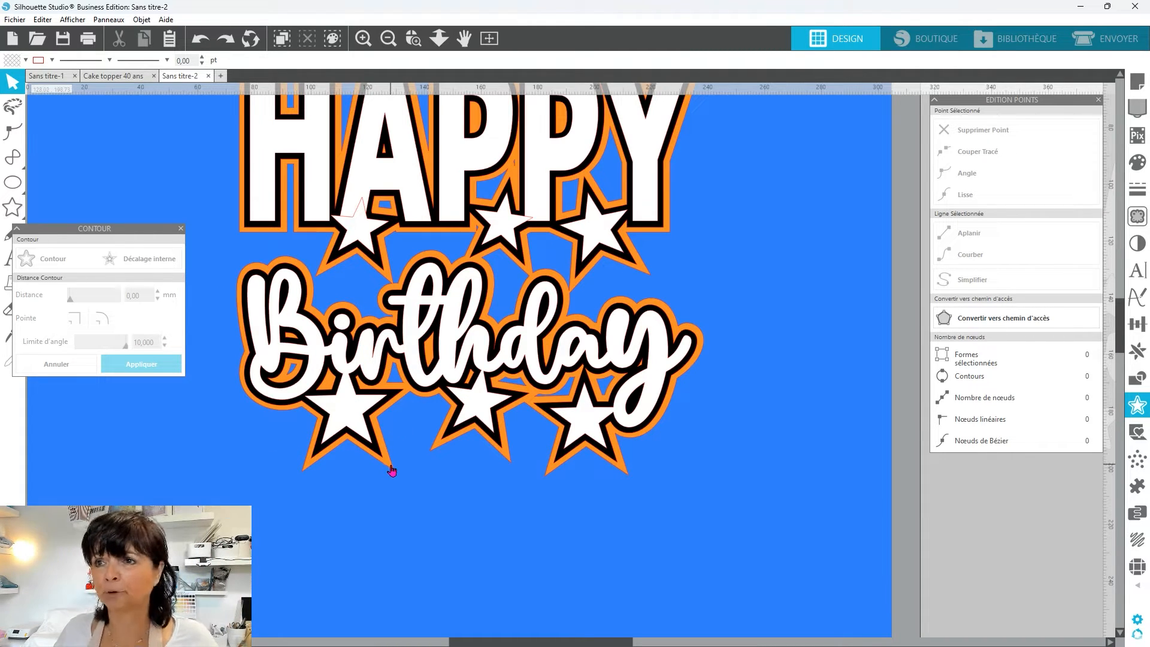
Step: Group the complete layered "HAPPY Birthday" design on the page
scroll(391, 471, up, 2)
click(388, 39)
click(387, 39)
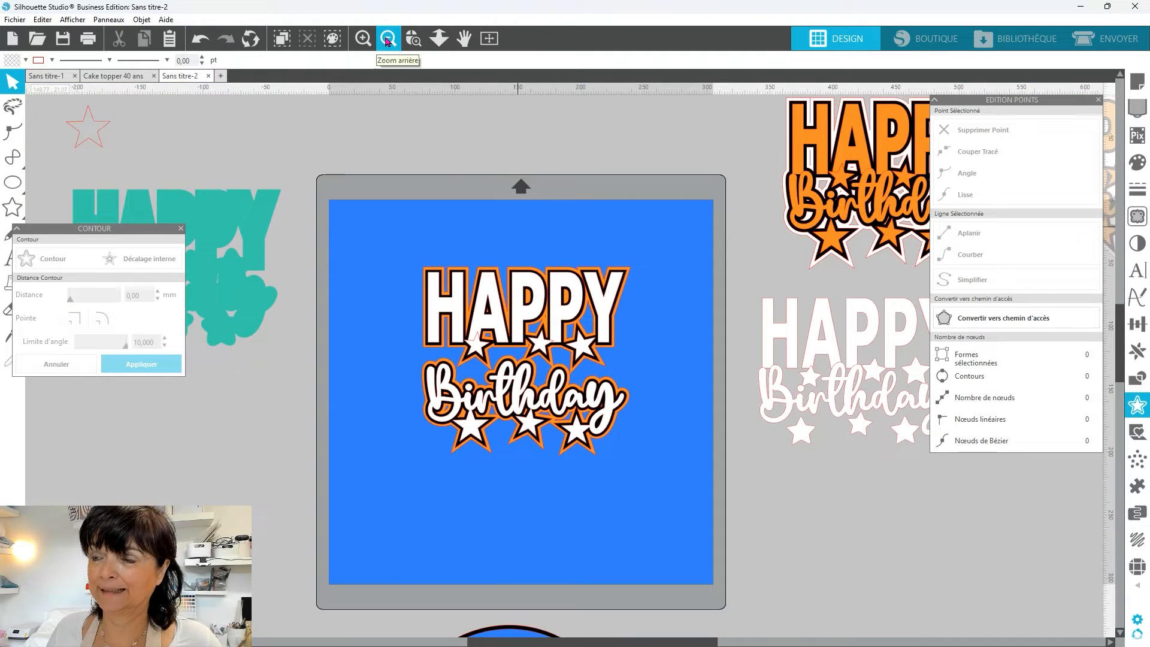
click(387, 39)
drag(428, 286, 620, 447)
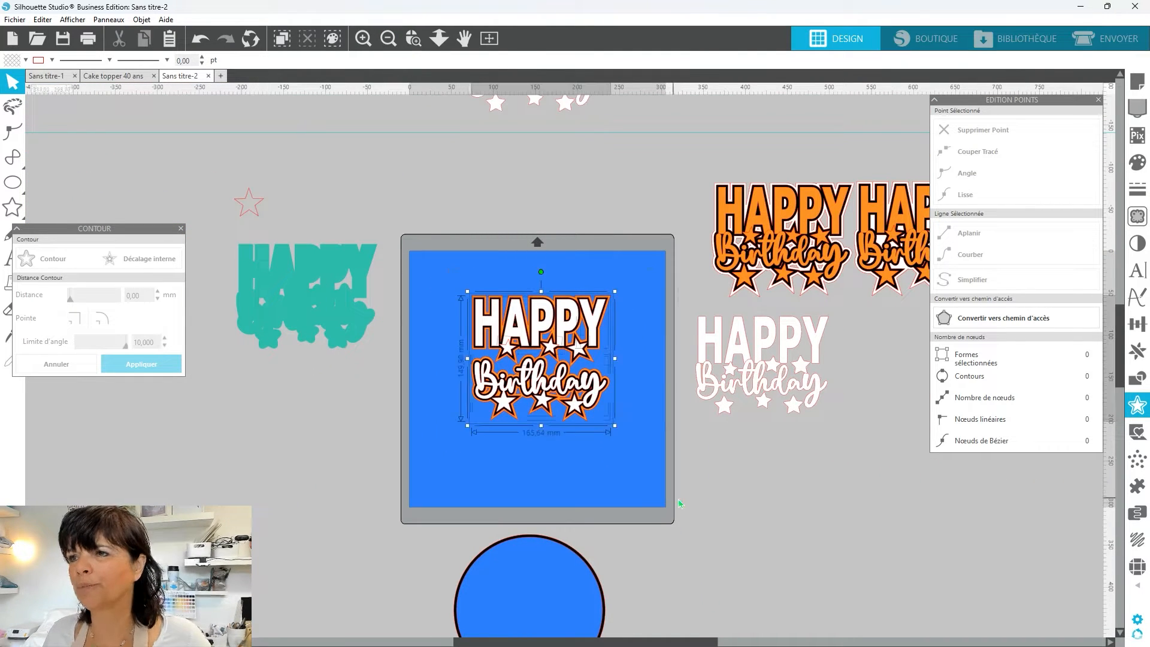
key(Escape)
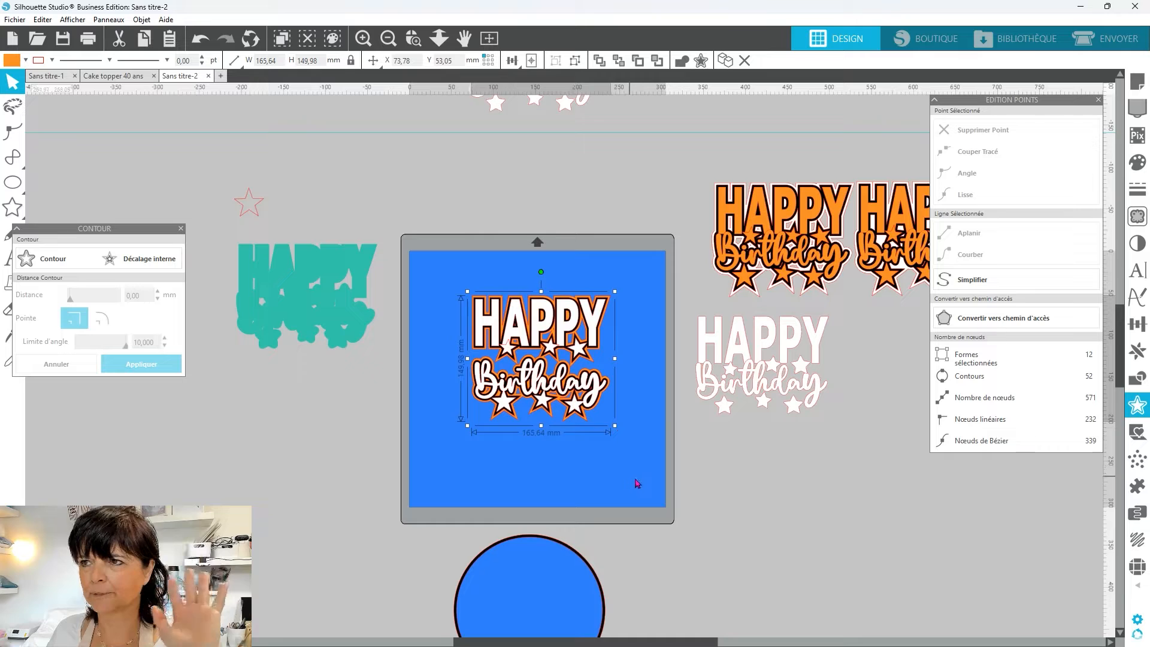
Step: Group the 180 mm blue circle with its black ring and place it on the page behind the "HAPPY Birthday" design
scroll(637, 480, down, 3)
click(547, 480)
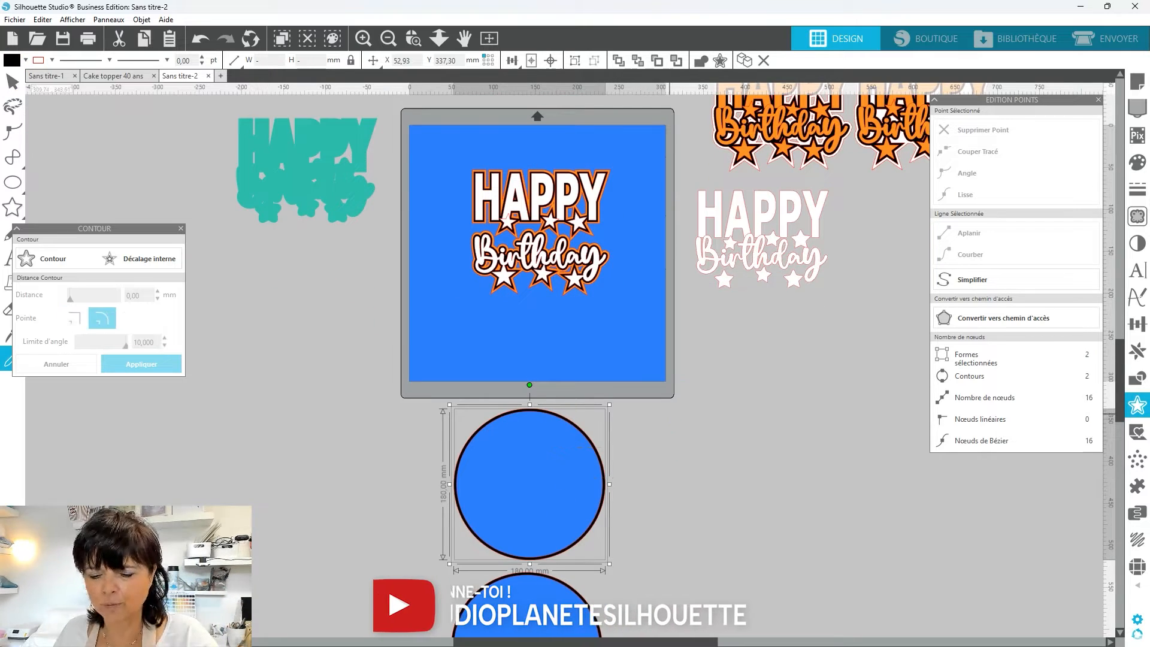
drag(540, 503, 554, 245)
Step: Set the media colour of the page to white
click(1132, 84)
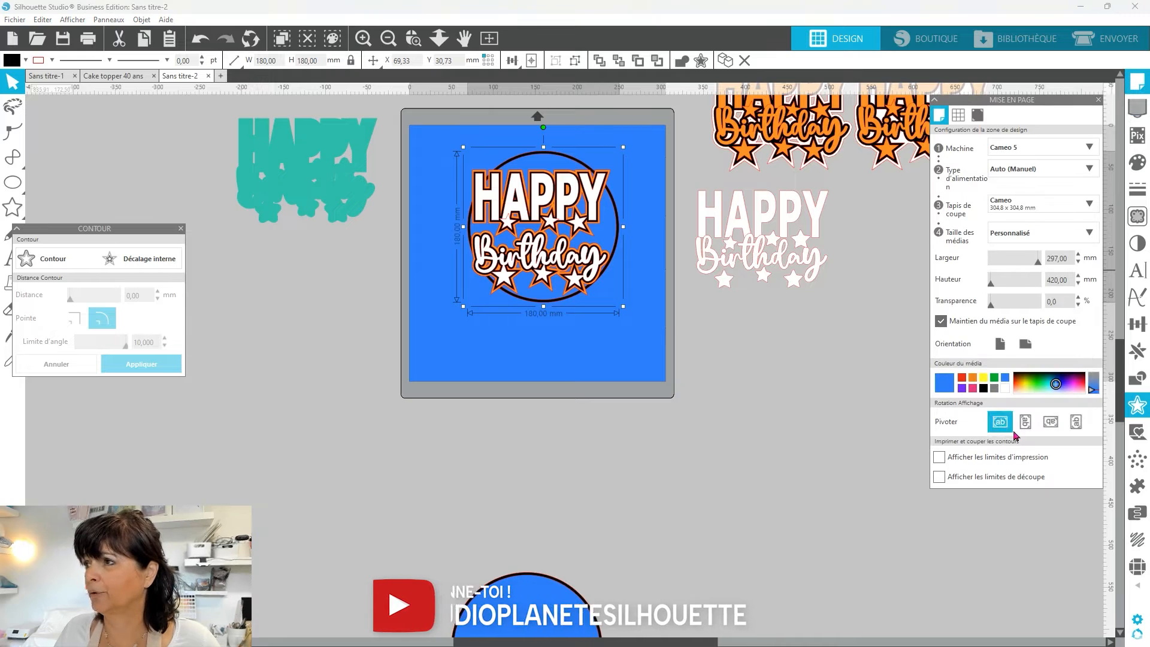
scroll(539, 251, up, 2)
click(363, 38)
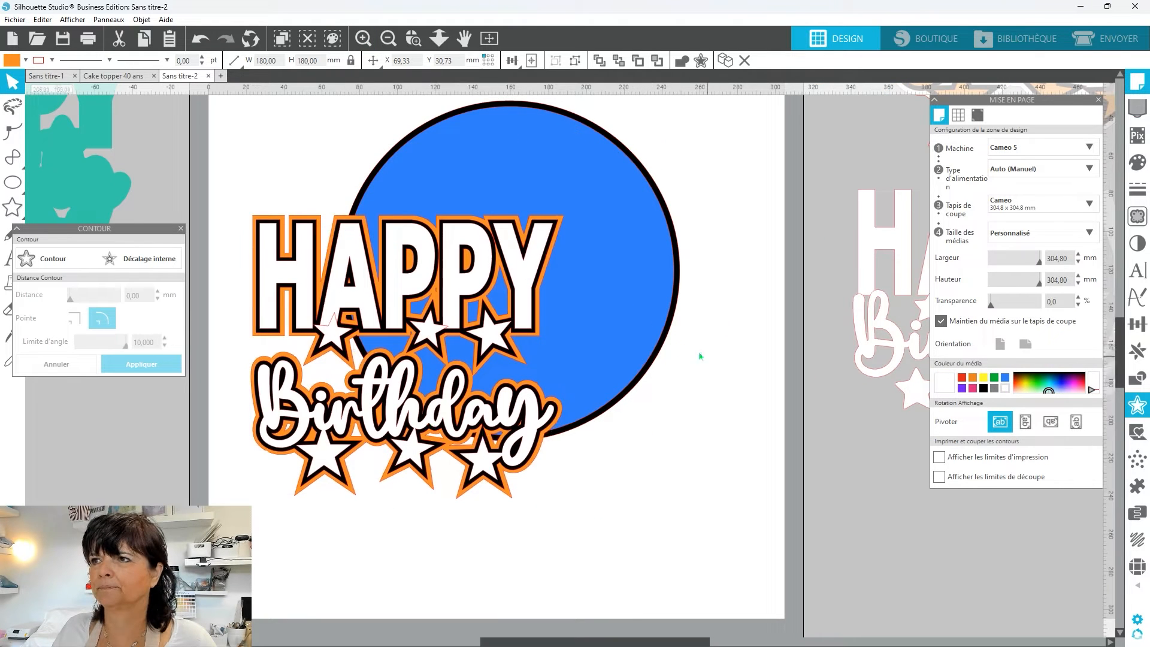
Step: Shift the blue circle toward the page centre, then shrink the "HAPPY Birthday" design and centre it over the circle's lower edge
mouse_move(608, 335)
mouse_down()
mouse_move(576, 385)
mouse_move(605, 324)
mouse_up()
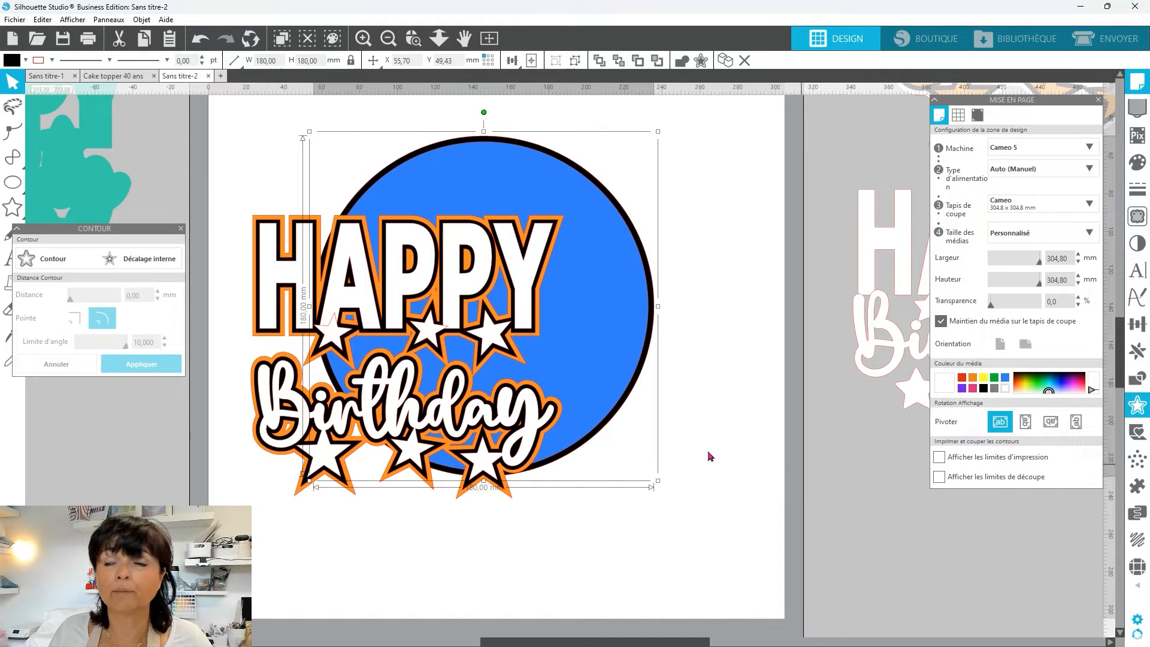
drag(428, 434, 507, 539)
drag(649, 317, 572, 387)
drag(526, 475, 578, 392)
click(203, 482)
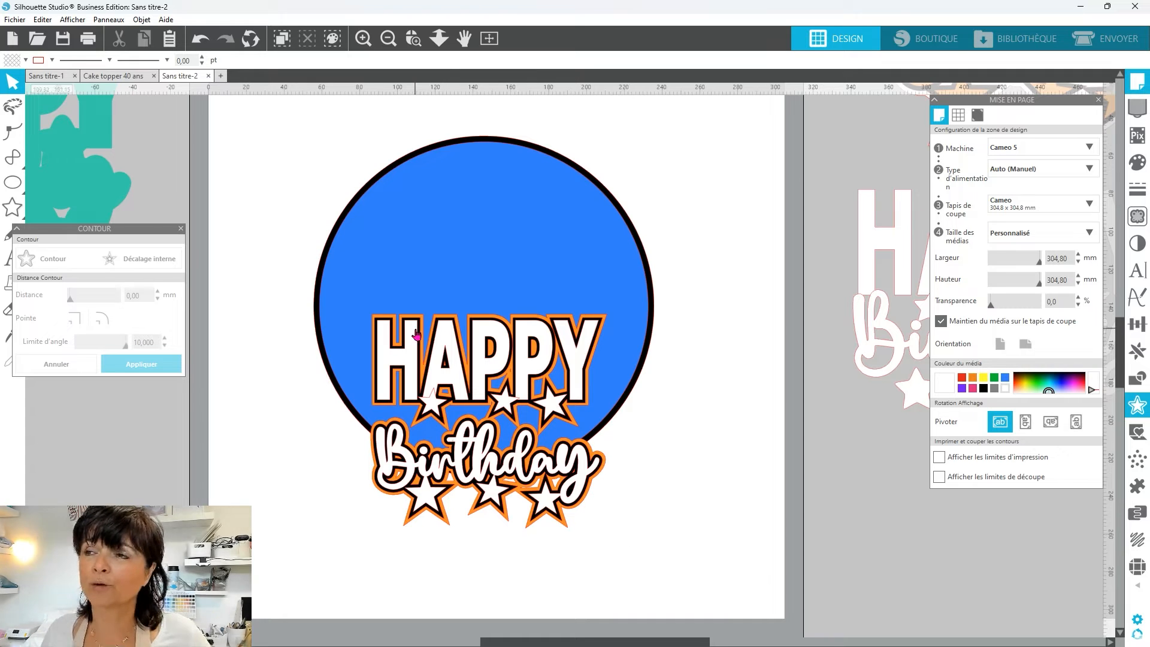
Step: Add the text "40" near the circle's upper right edge and enlarge it to about 168 pt
scroll(743, 449, up, 2)
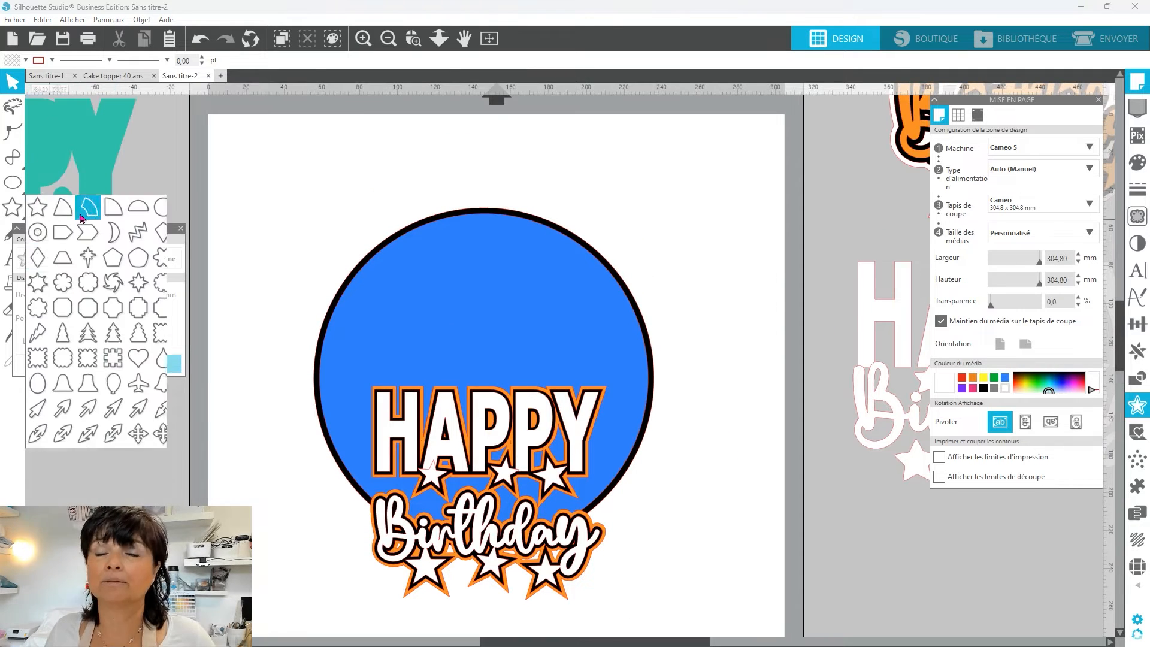
click(11, 259)
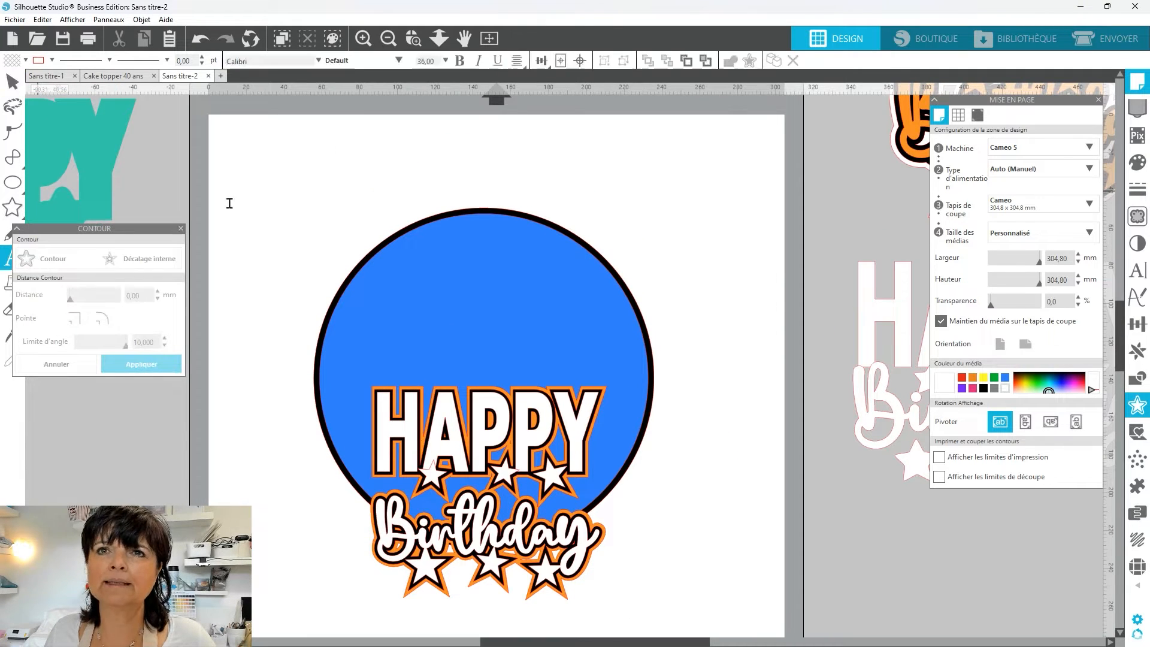
click(546, 147)
text(40)
key(Escape)
drag(575, 163, 662, 247)
drag(668, 149, 545, 218)
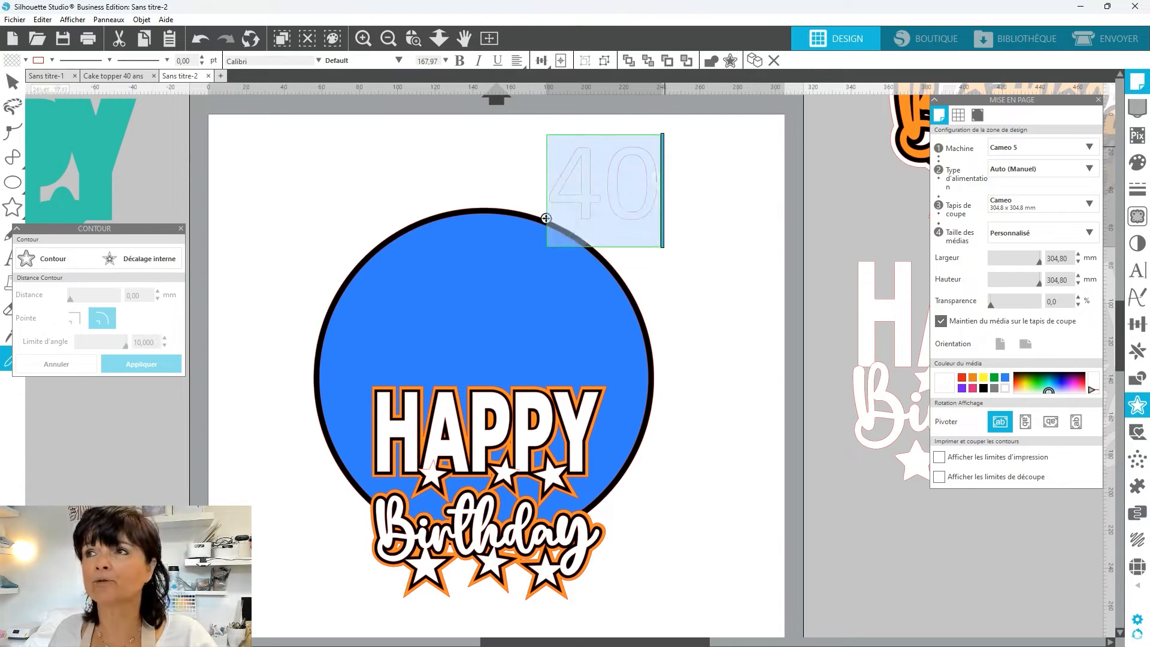
Step: Set the font of the "40" text to amontesa and move it down over the circle's upper right edge
click(252, 60)
text(amontesa)
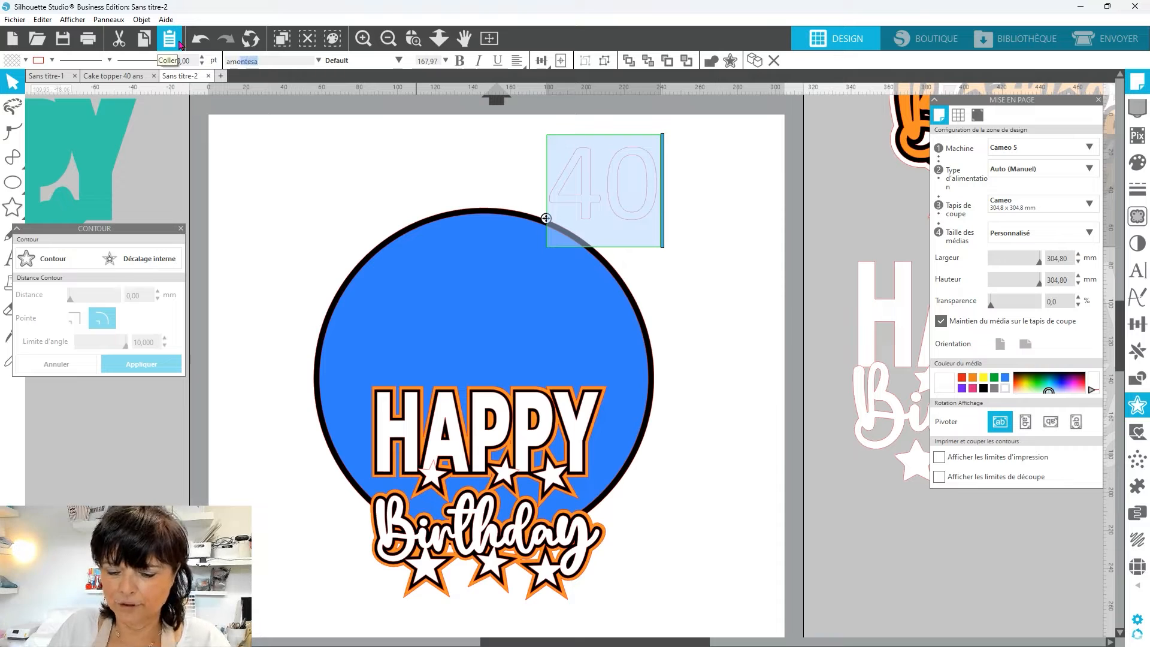
key(Return)
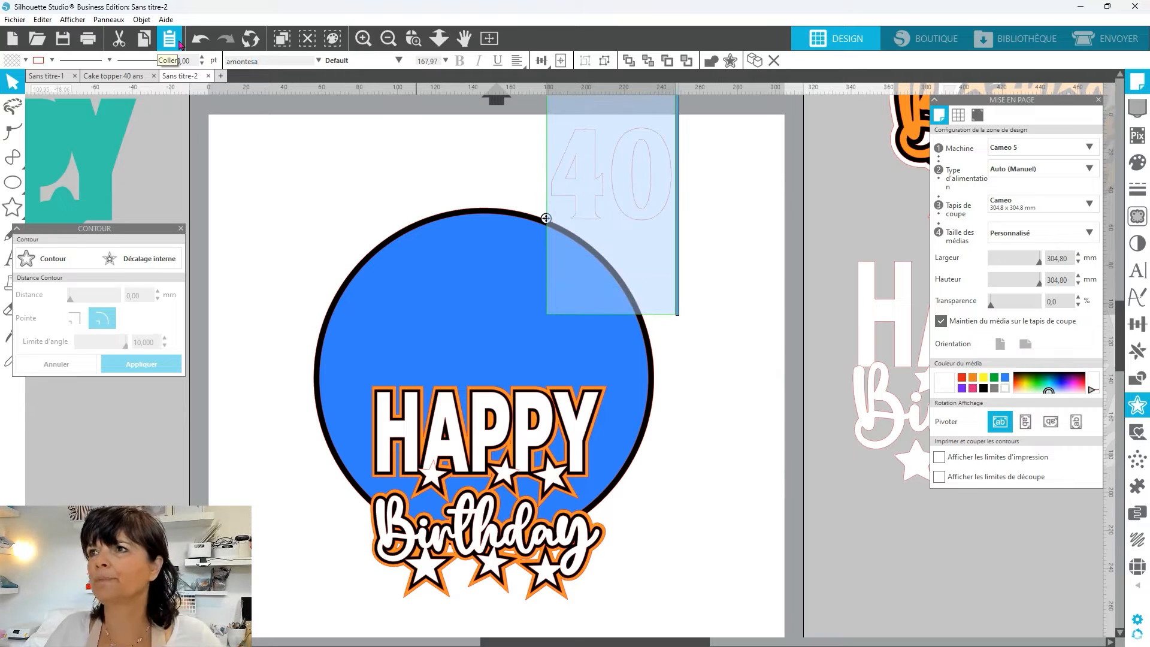
click(749, 258)
click(630, 239)
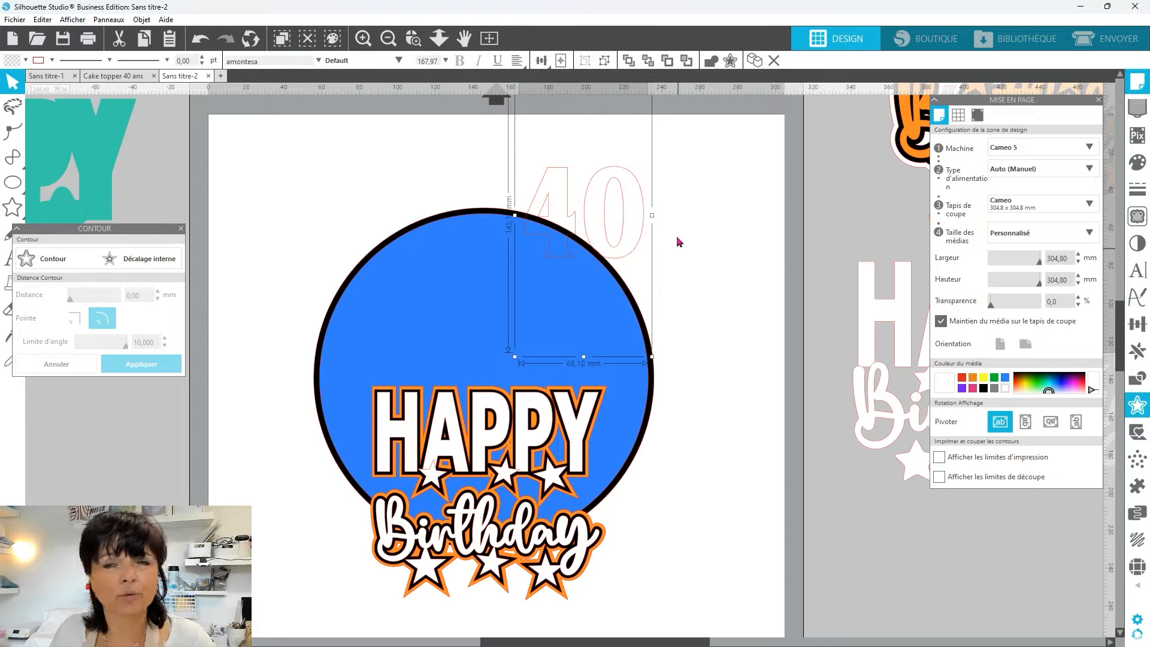
Step: Duplicate the "40" text, keep one copy off the page, and turn the one on the page into a compound path
key(ctrl+d)
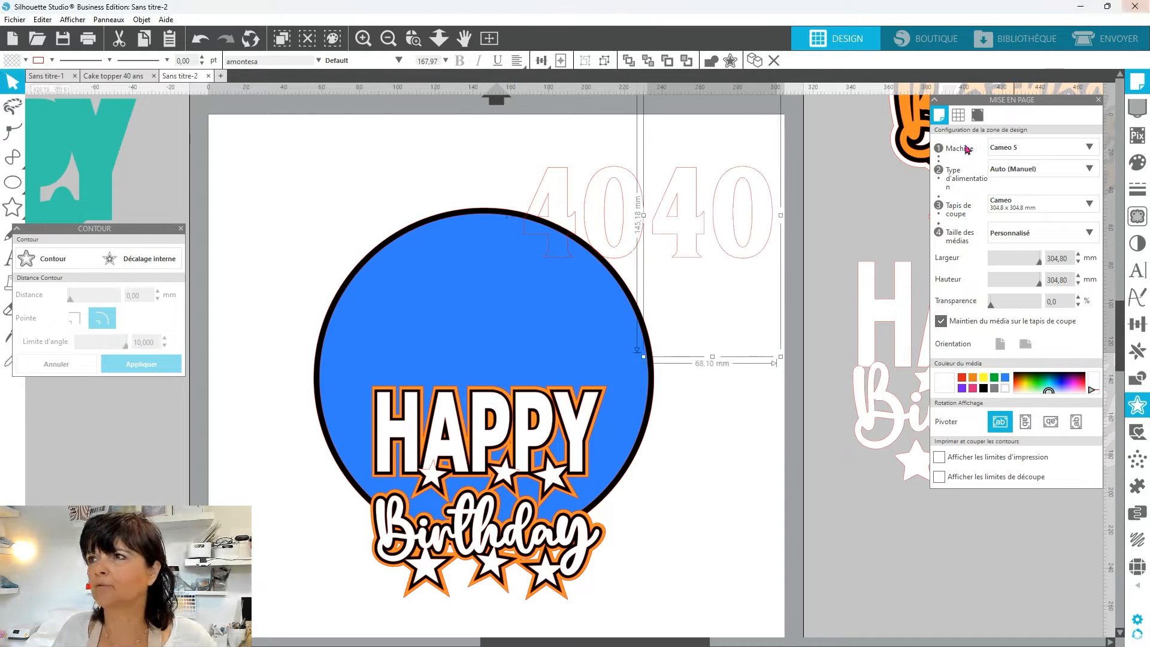
key(ctrl+z)
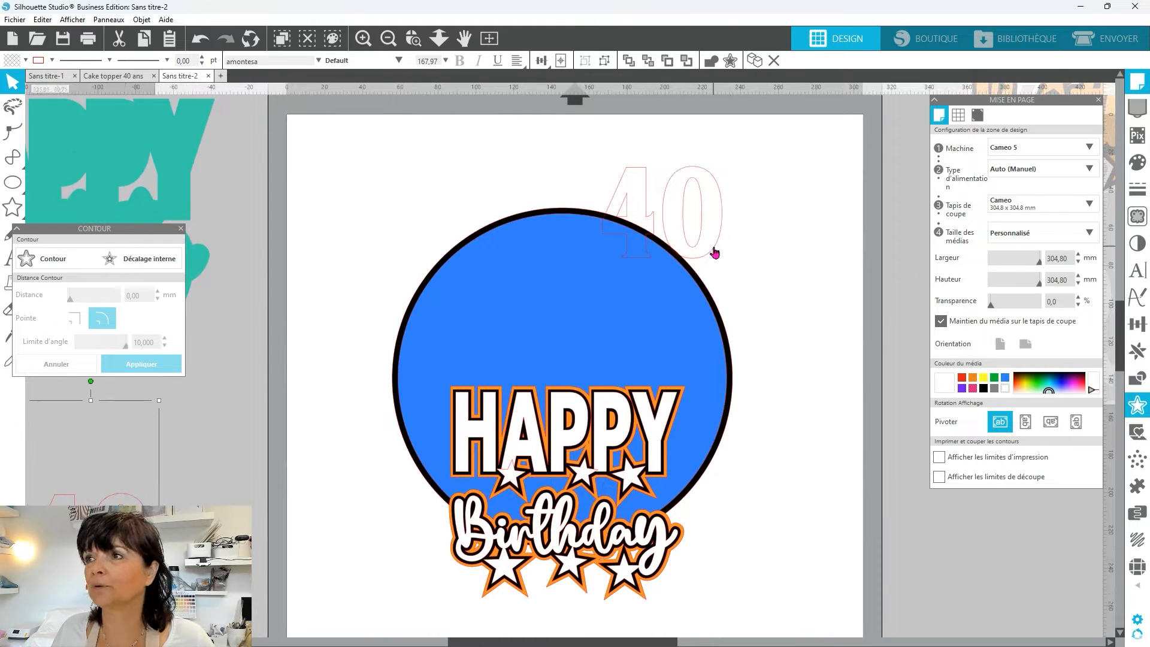
right_click(764, 254)
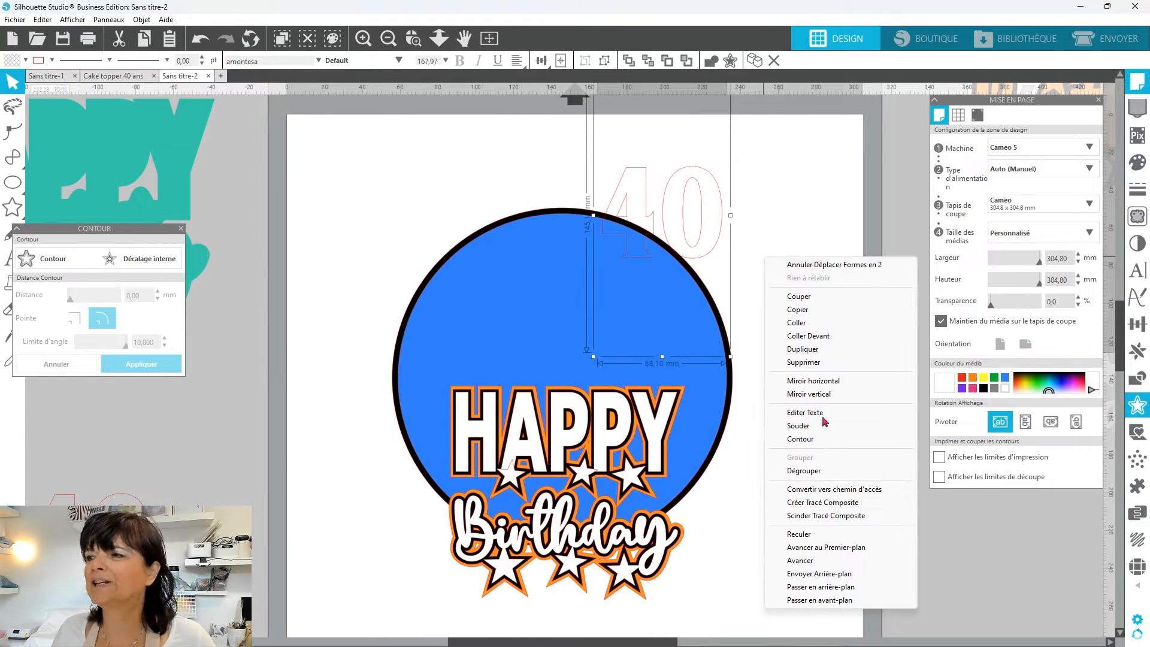
click(834, 506)
Step: Resize the "40" to about 84 mm wide over the circle's upper right edge and fill it with orange
drag(710, 252, 843, 145)
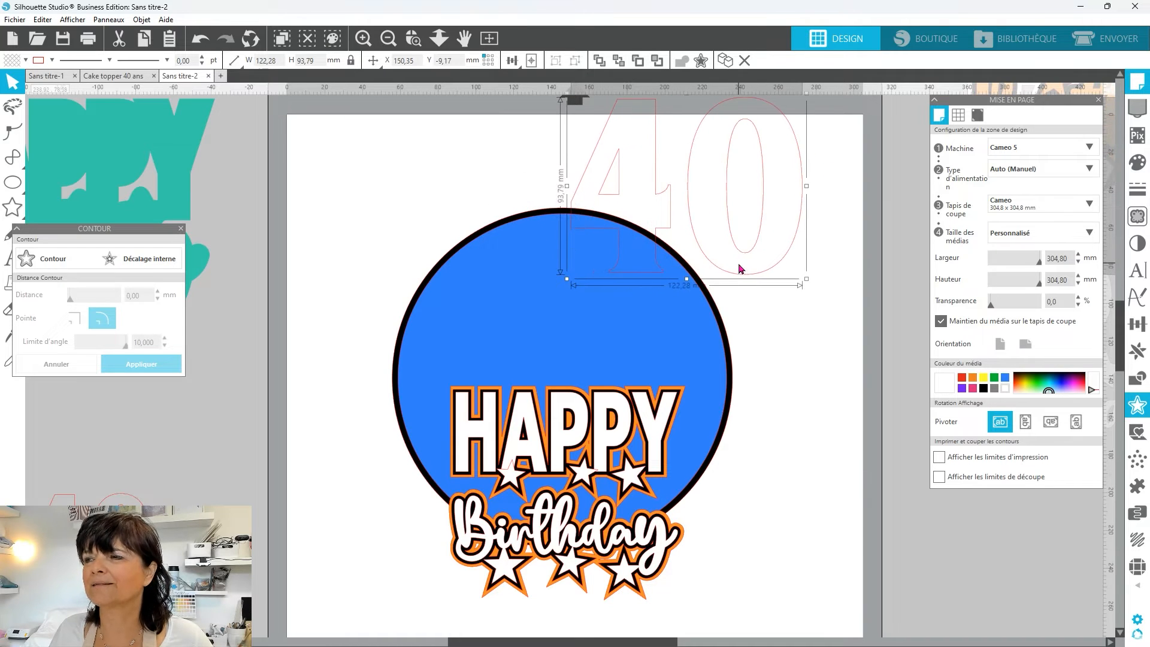
drag(739, 272, 692, 339)
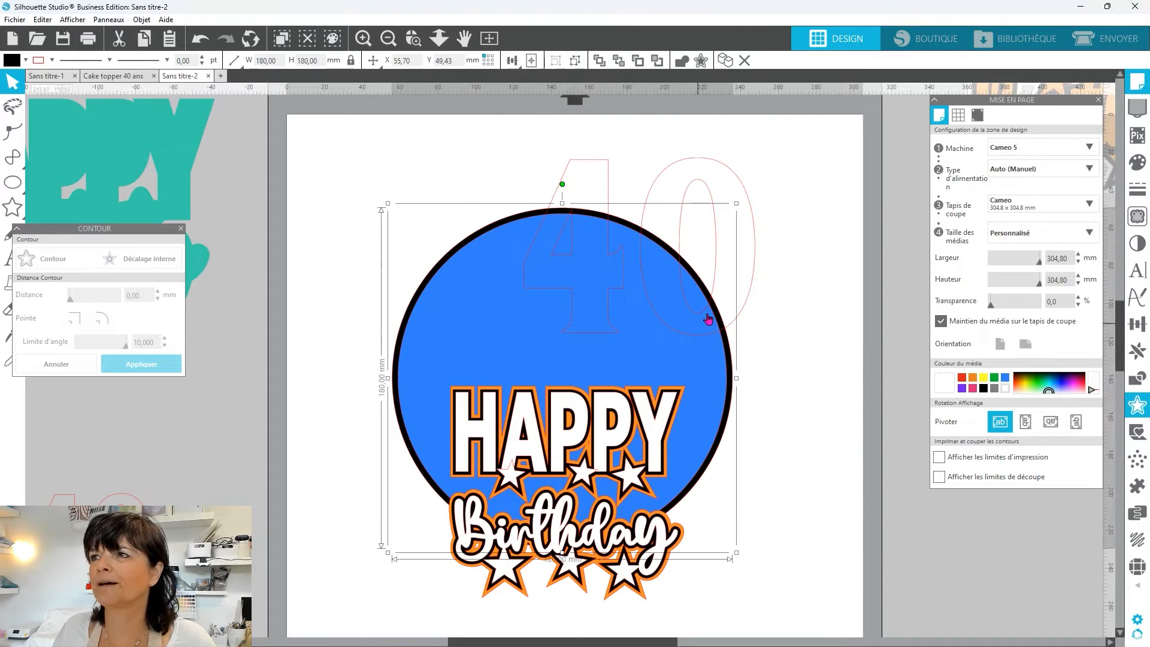
drag(759, 157, 731, 181)
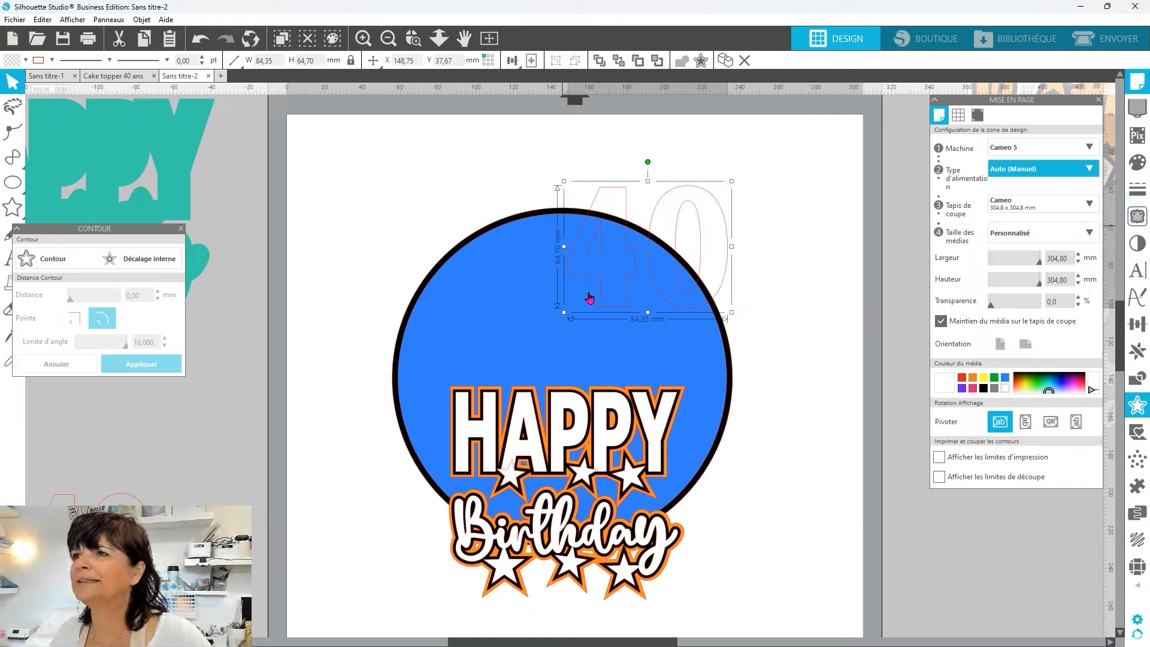
click(26, 60)
click(24, 84)
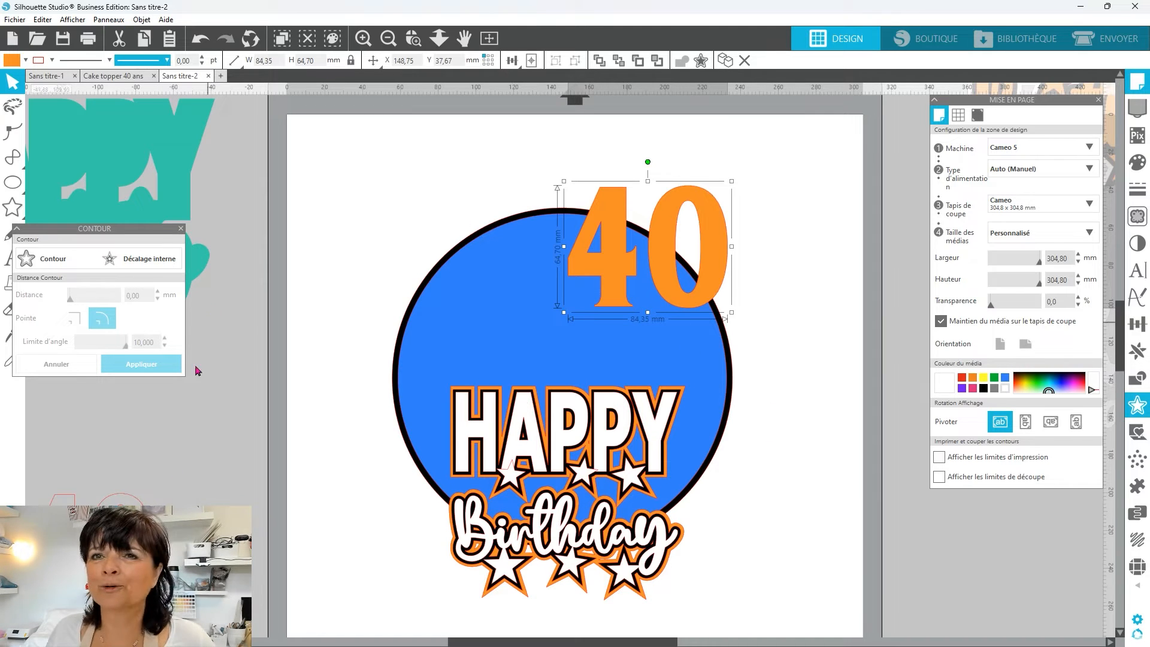
Step: Add a sharp-cornered contour around the orange "40" and fill it with blue
click(57, 259)
click(141, 363)
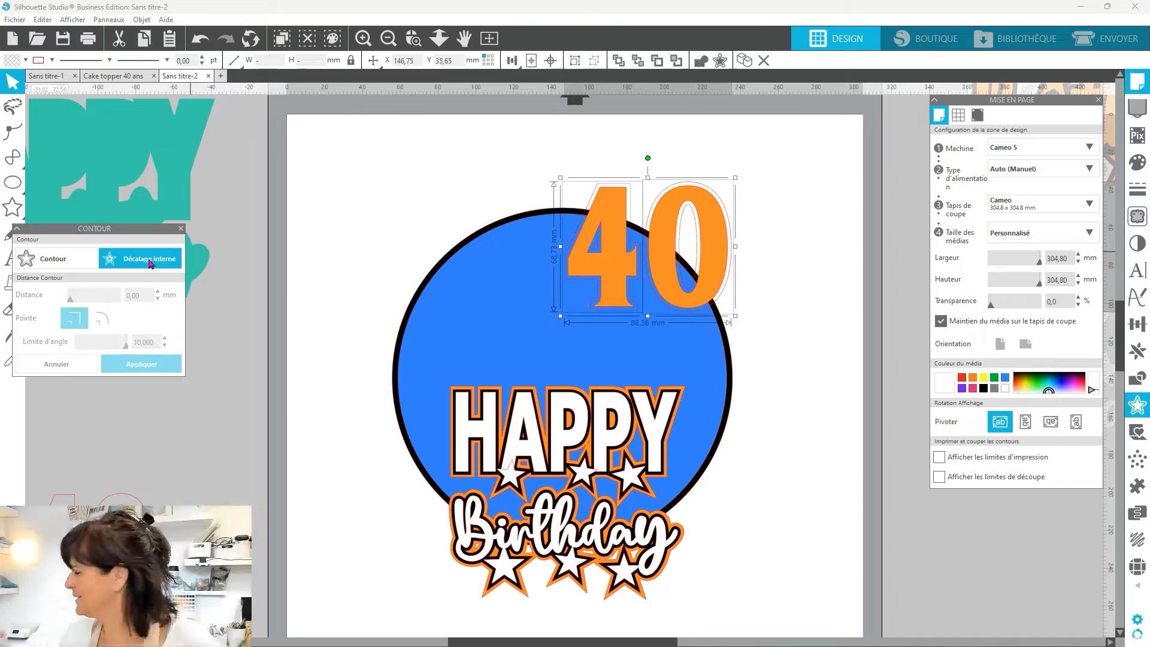
click(27, 60)
click(45, 78)
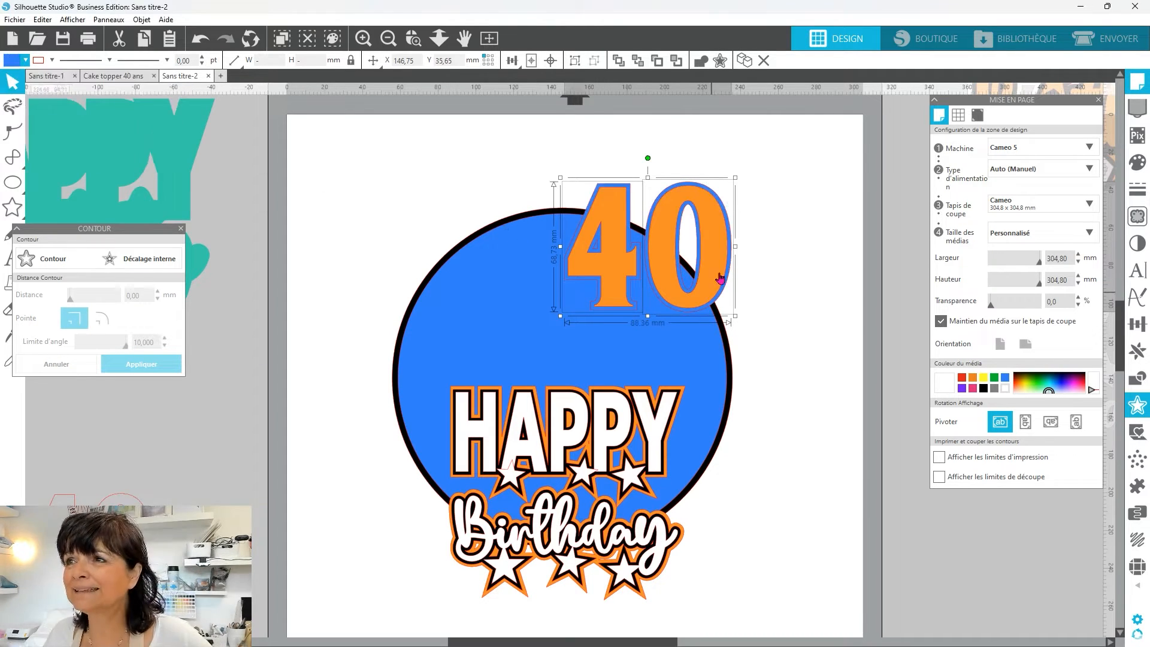
Step: Add a second, 2 mm sharp-cornered contour around the blue one and fill it with white
click(53, 258)
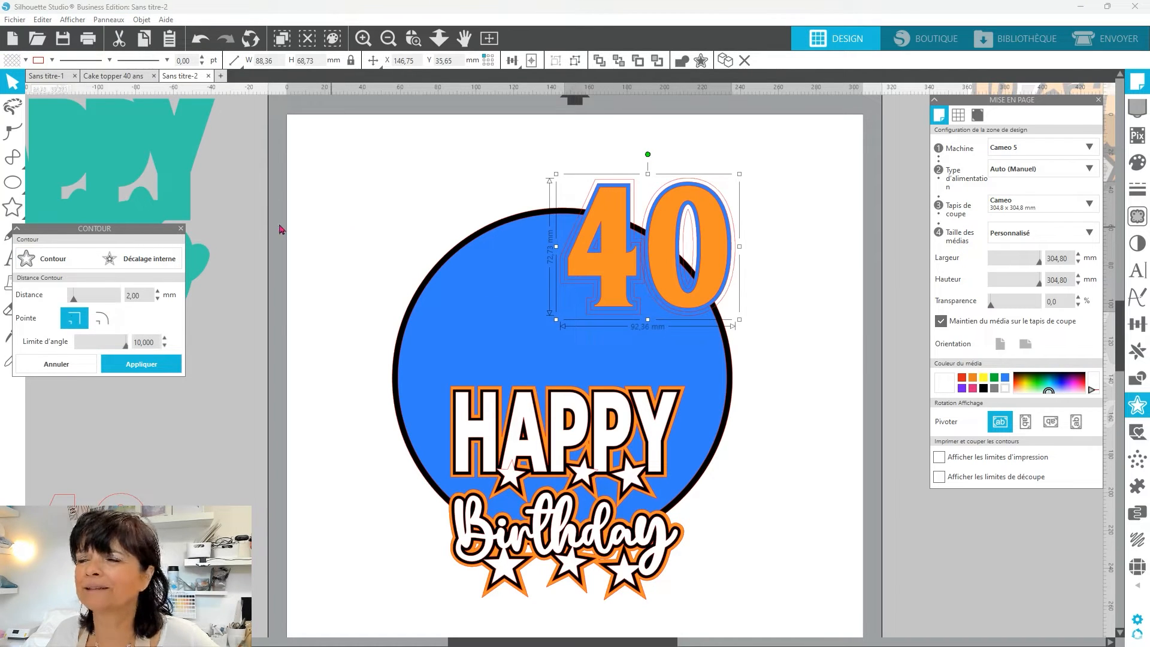
click(26, 61)
click(9, 77)
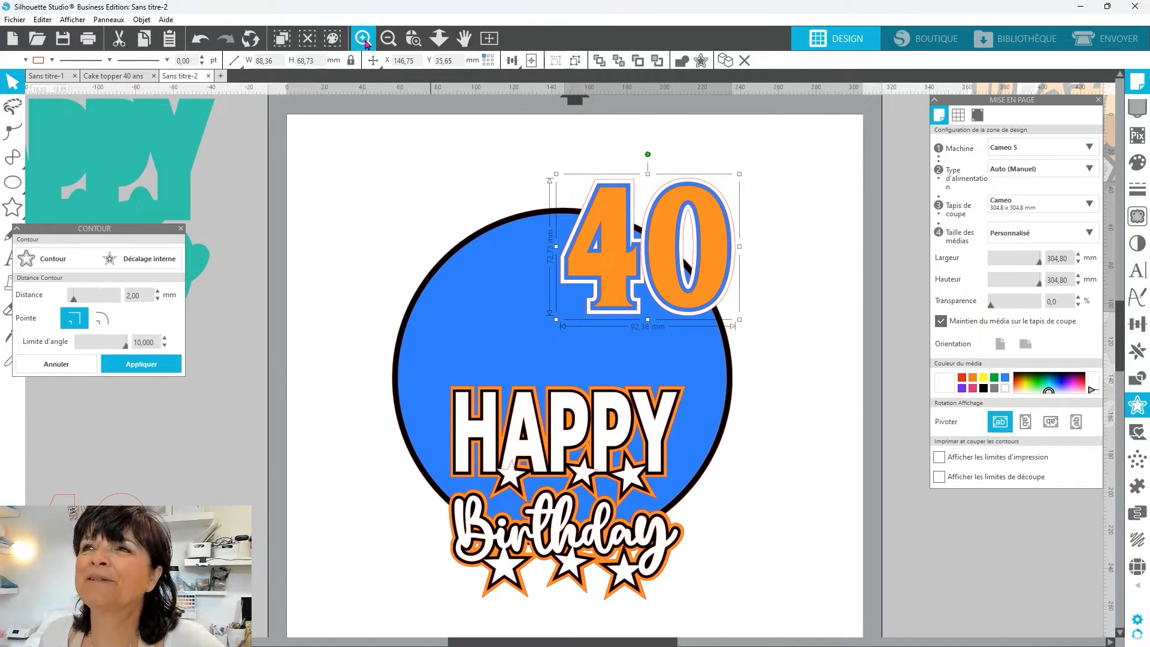
Step: Place a copy of the outlined star from beside the page to the right of the blue circle
click(387, 40)
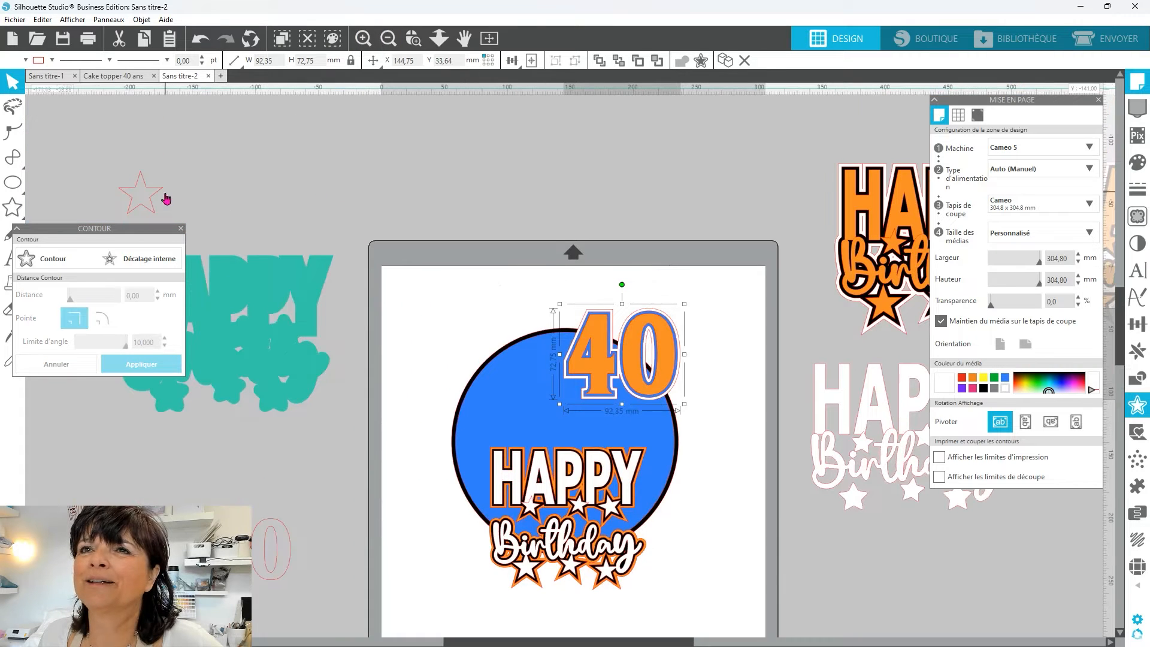
drag(157, 198, 747, 430)
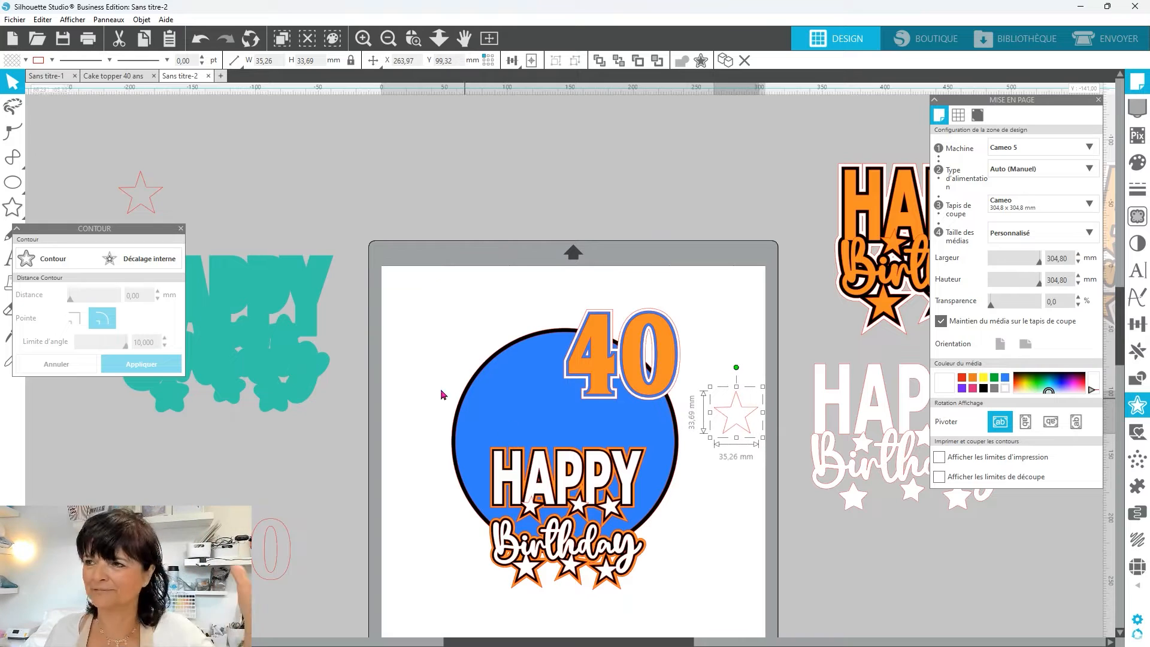
Step: Delete the blue and white contours of the "40" and move the orange "40" to the page's upper right corner
drag(664, 371, 543, 378)
drag(707, 304, 654, 333)
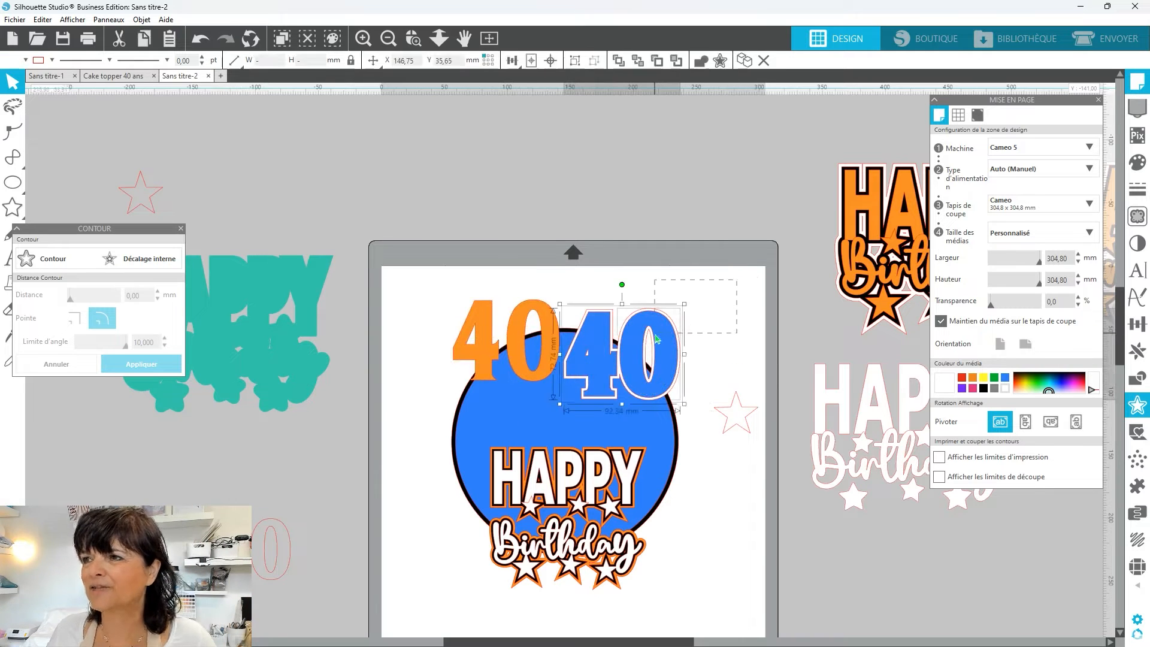
key(Delete)
click(586, 328)
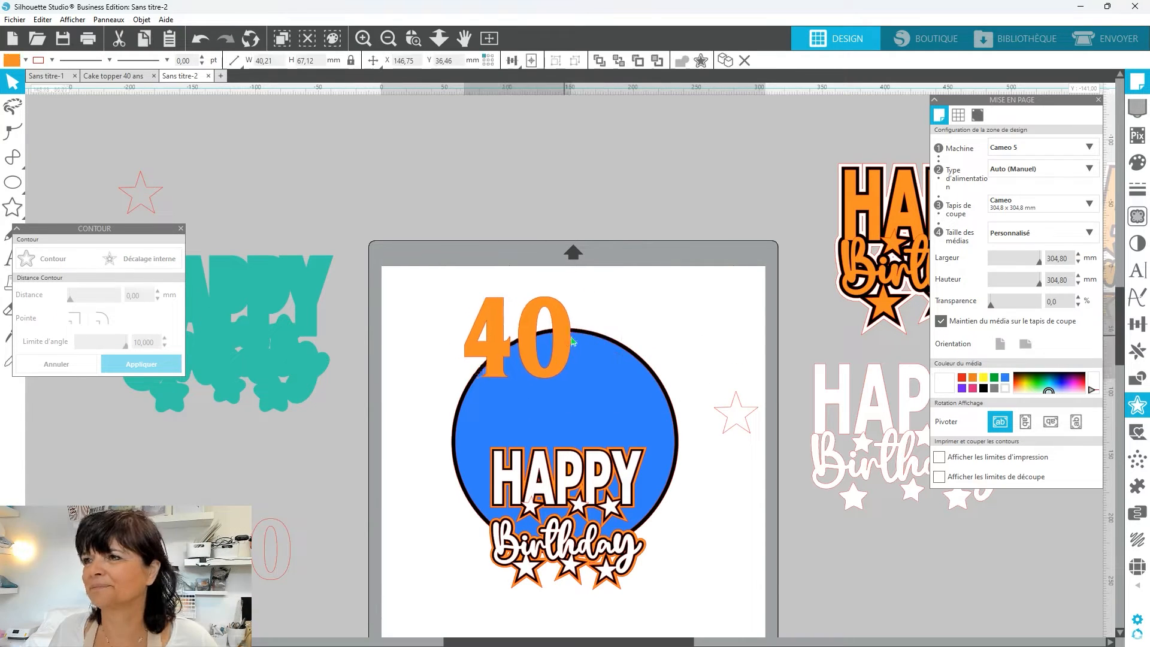
drag(586, 328, 766, 305)
Step: Move the outlined star onto the upper right of the "0" and tilt it clockwise
drag(748, 431, 756, 302)
click(759, 302)
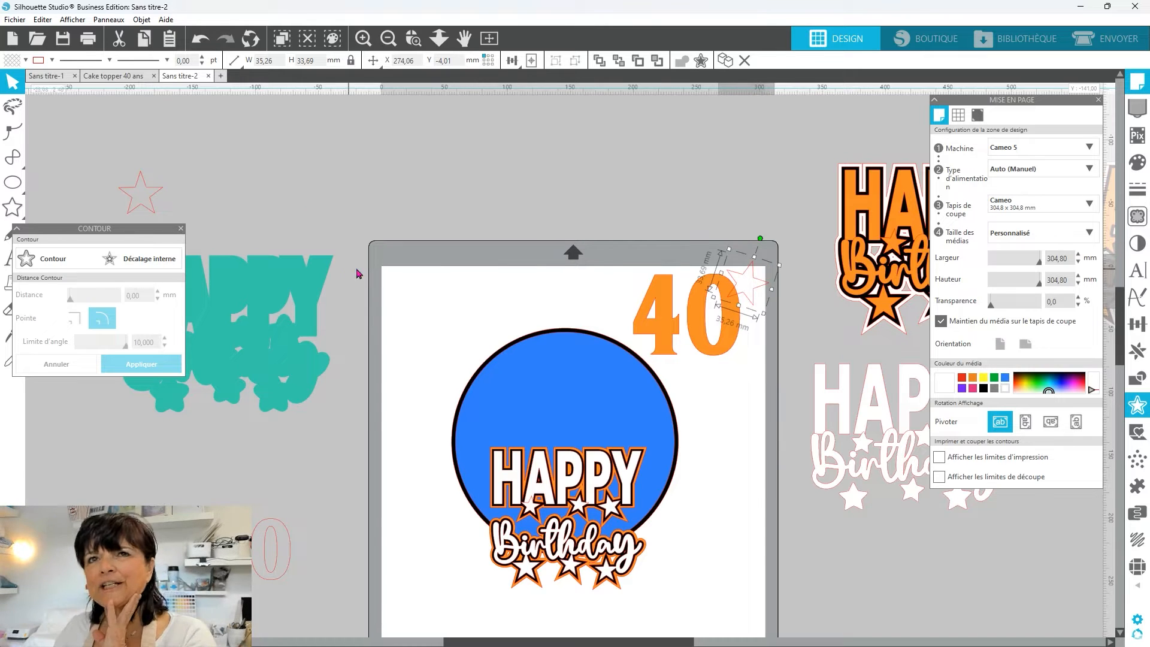
click(22, 210)
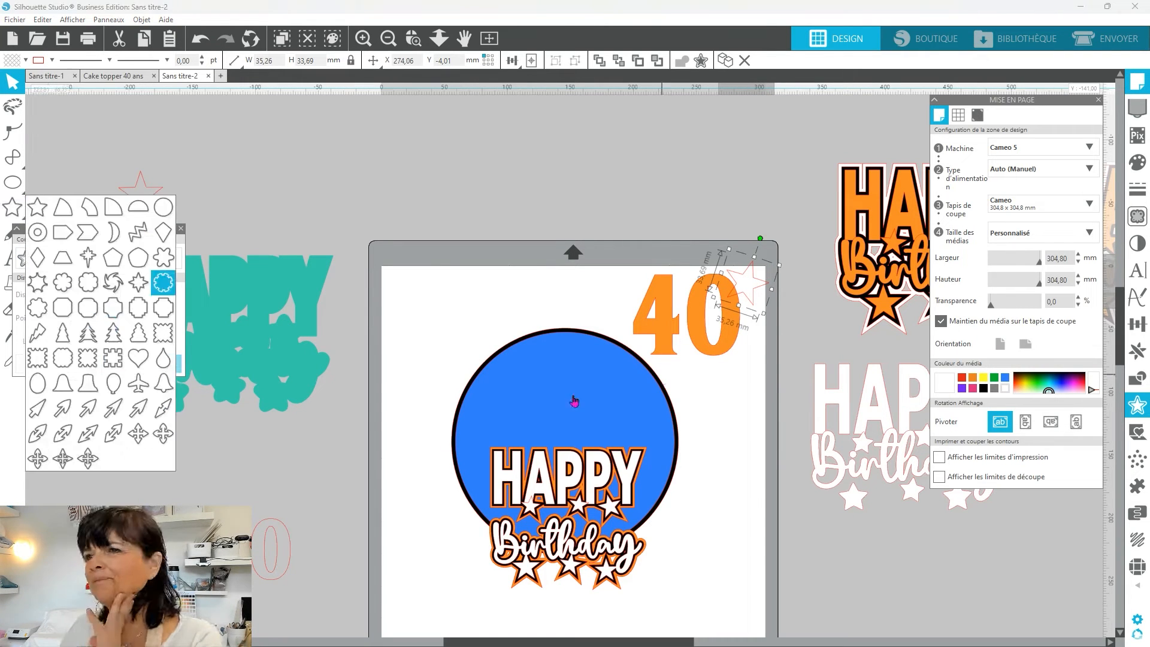
Step: Duplicate the tilted star three times in a column beneath it
key(ctrl+d)
key(ctrl+d)
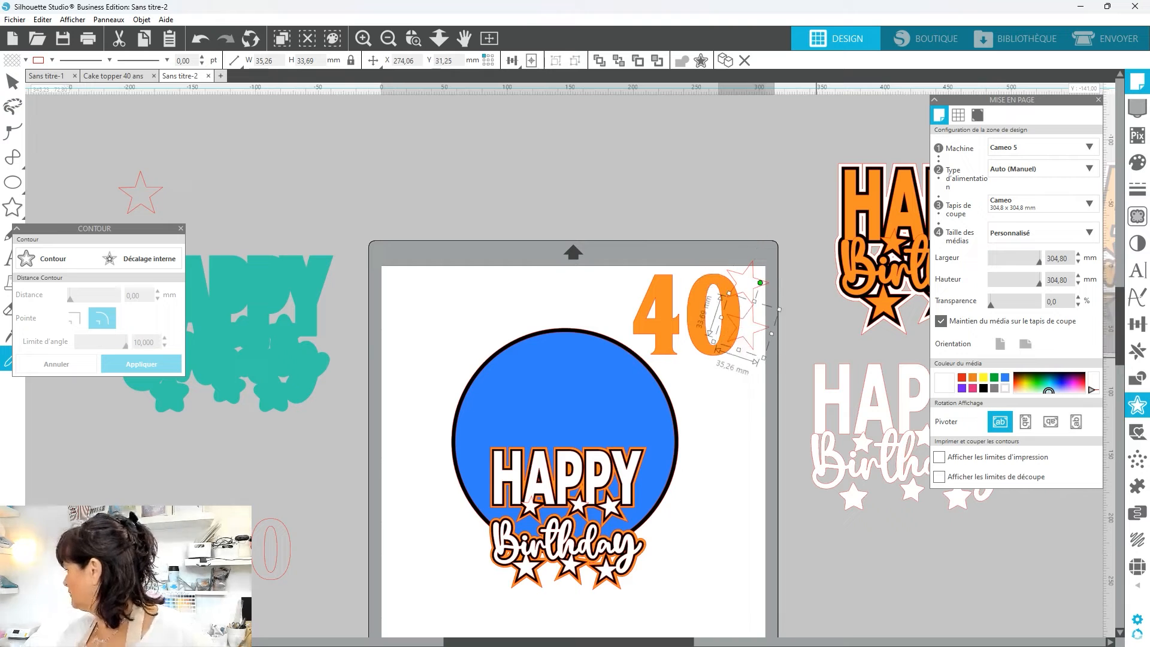
key(ctrl+d)
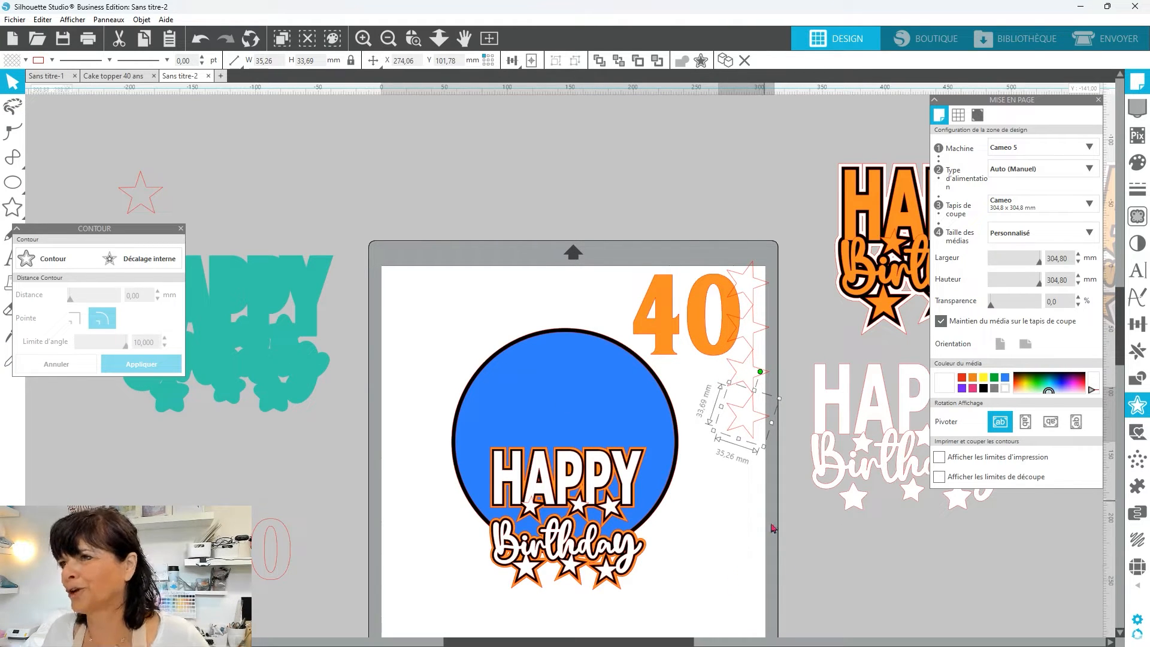
Step: Shrink the three star copies to about 25 mm wide and cluster them along the right side of the "0"
click(749, 318)
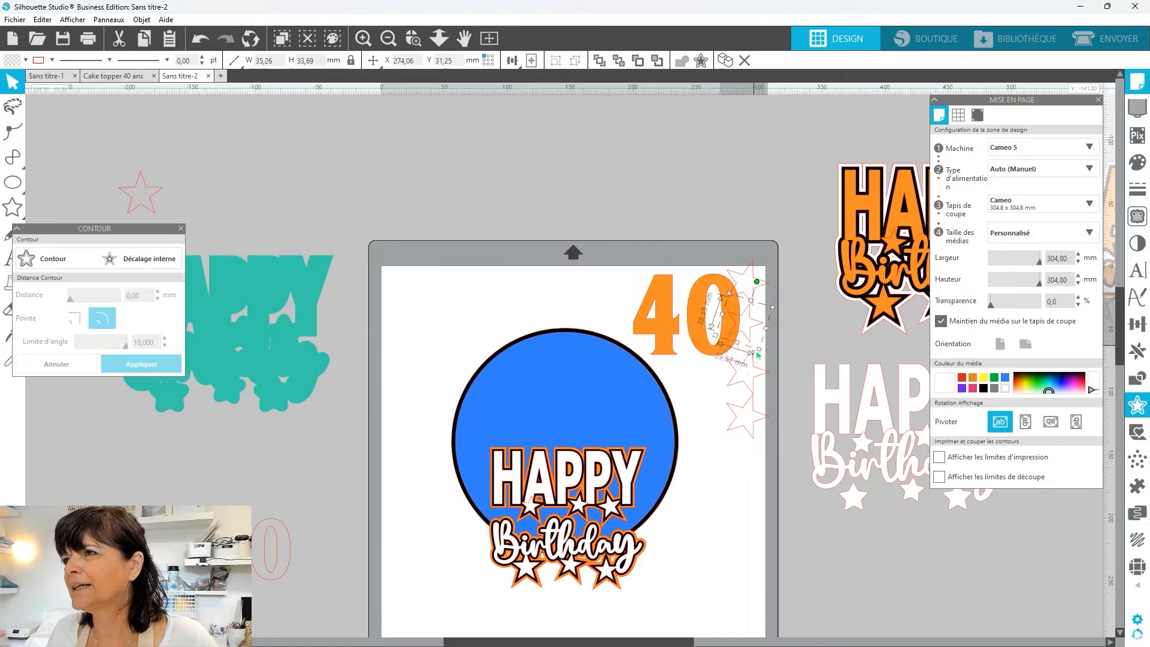
drag(776, 345, 764, 325)
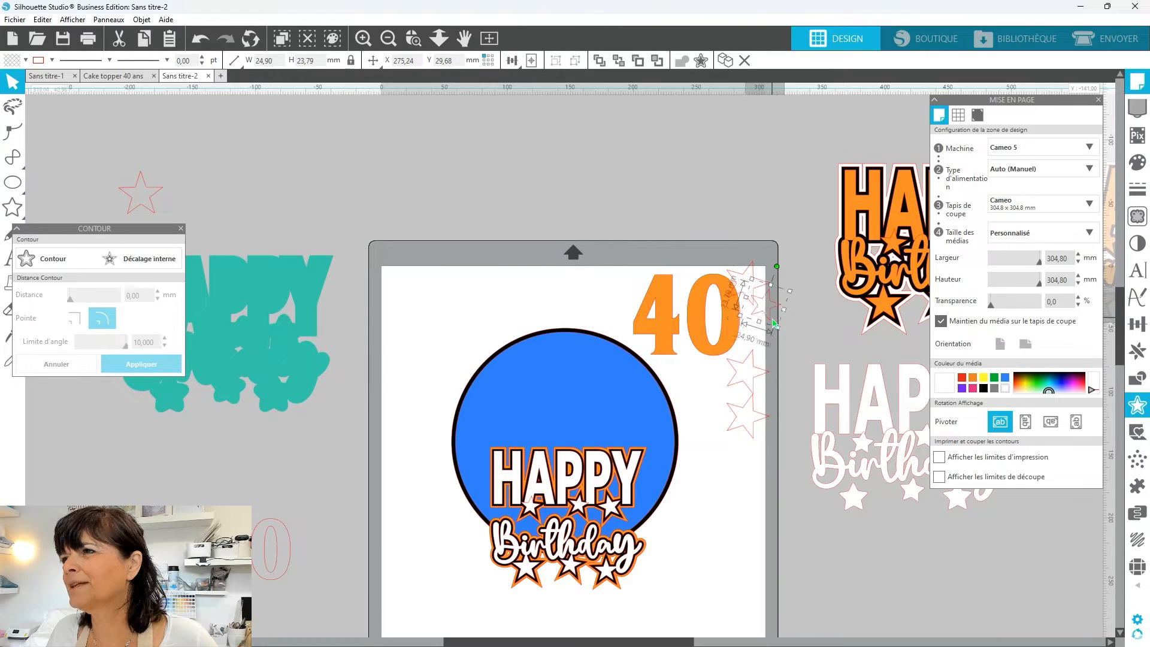
click(727, 423)
drag(727, 422, 734, 349)
click(733, 388)
drag(734, 388, 759, 364)
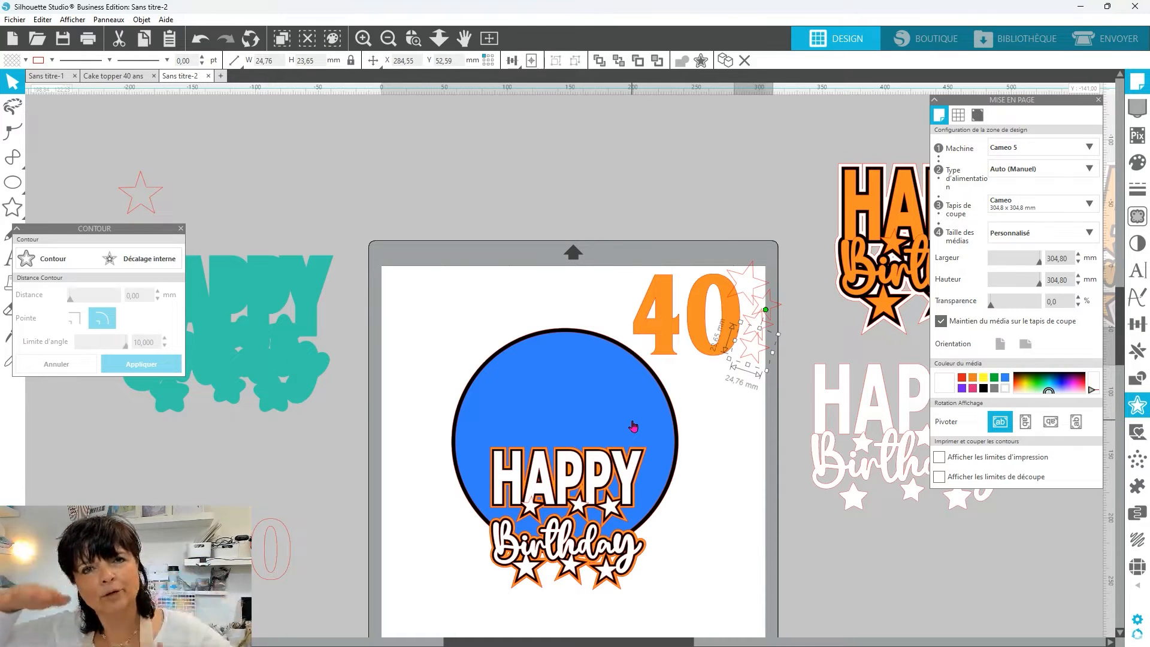
Step: Select the four stars beside the "40" and place a copy of them above the page
click(688, 312)
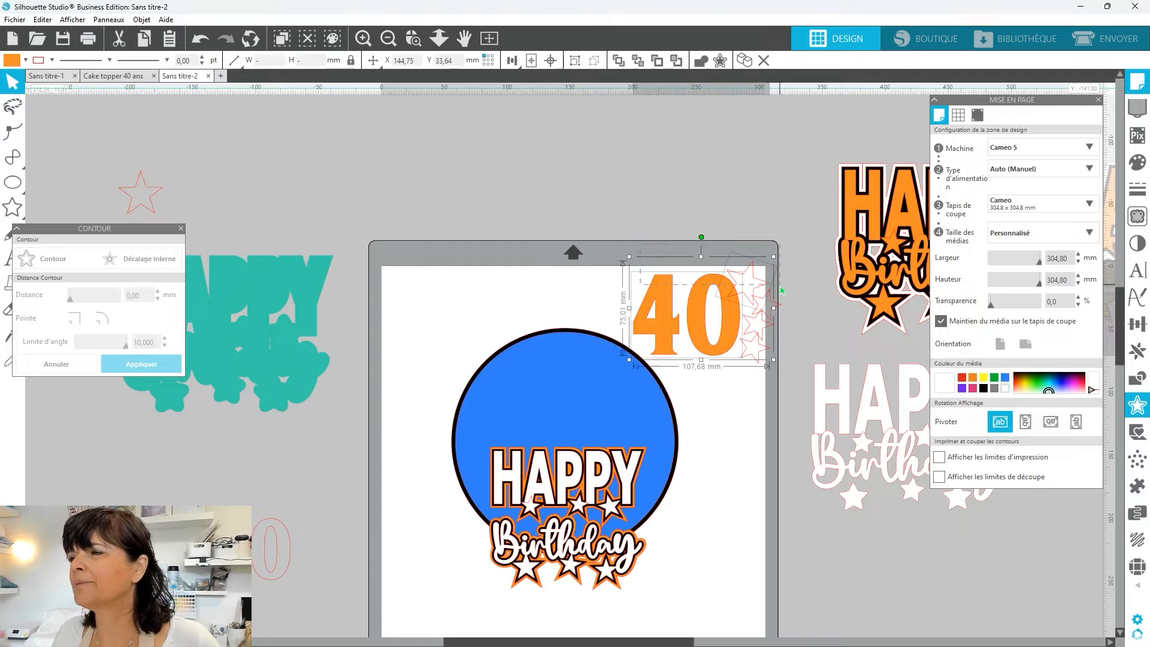
shift+click(772, 360)
click(752, 357)
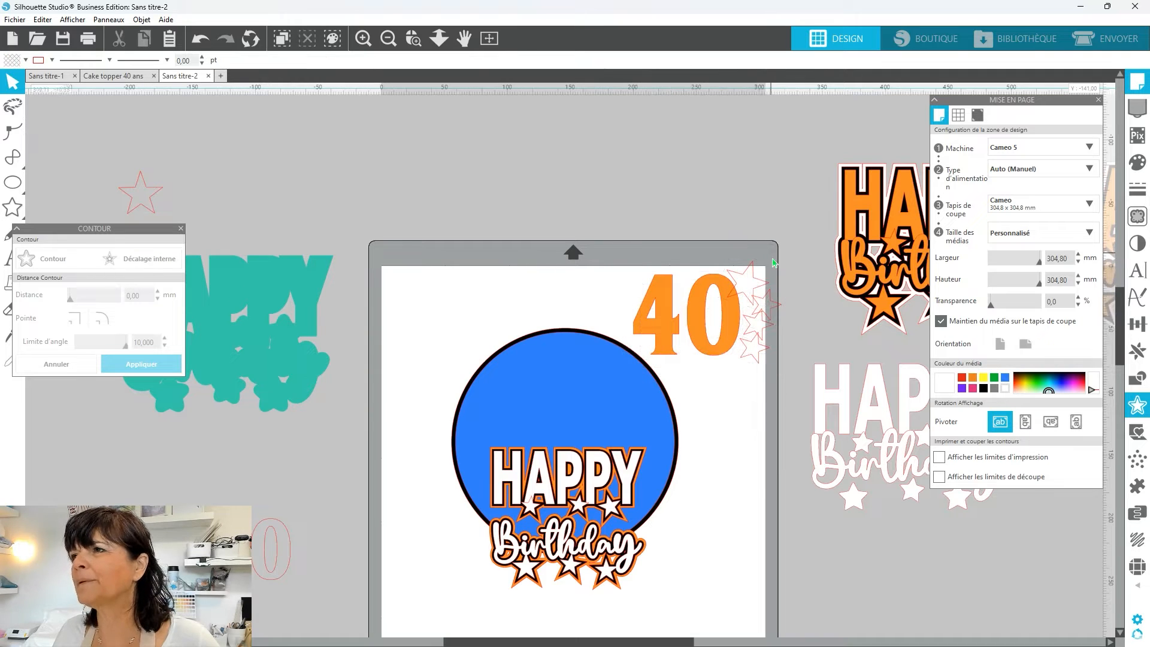
drag(751, 356, 632, 251)
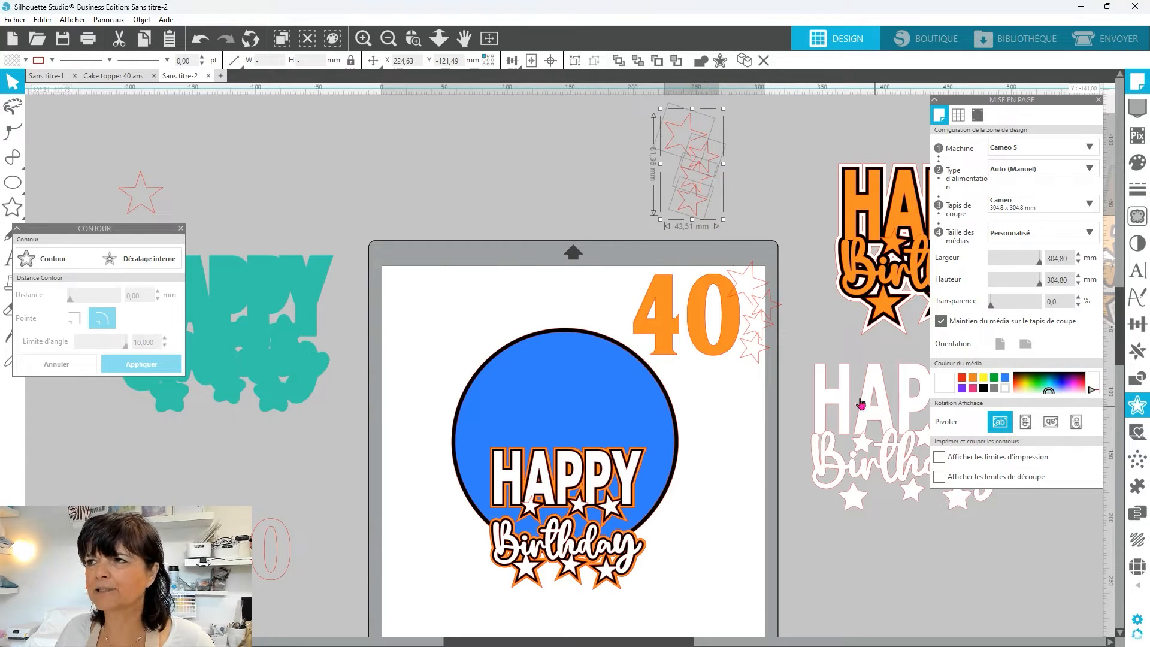
Step: Surround the "40" and its stars with a 2 mm sharp-cornered contour filled blue and a second 2 mm contour filled white
click(674, 353)
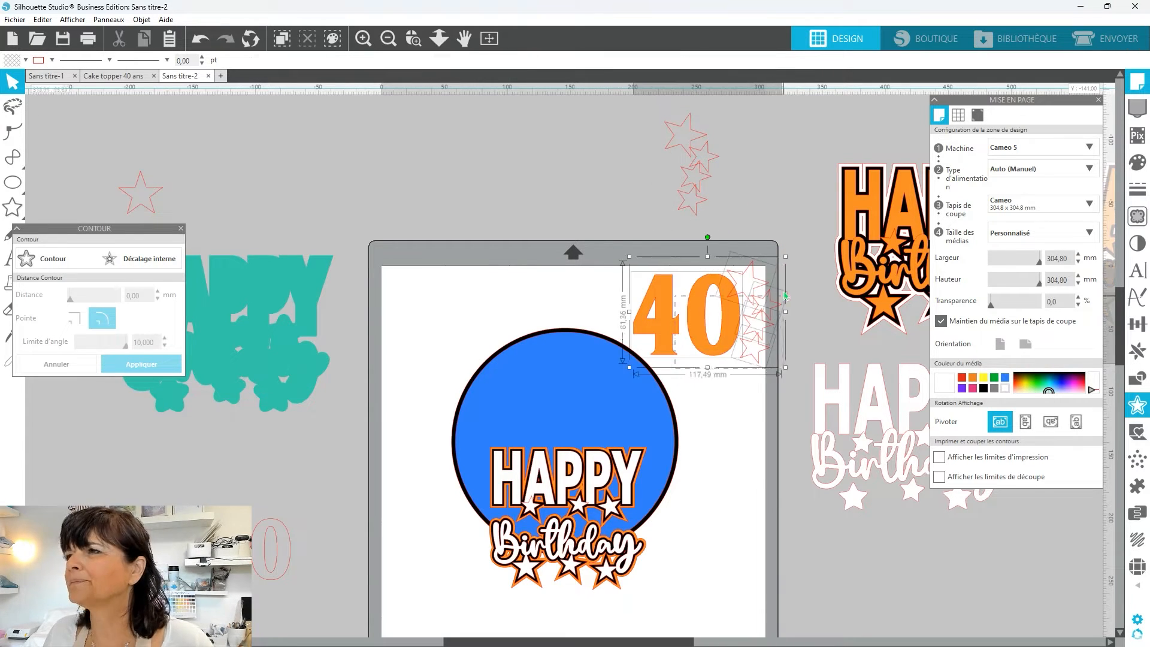
click(51, 259)
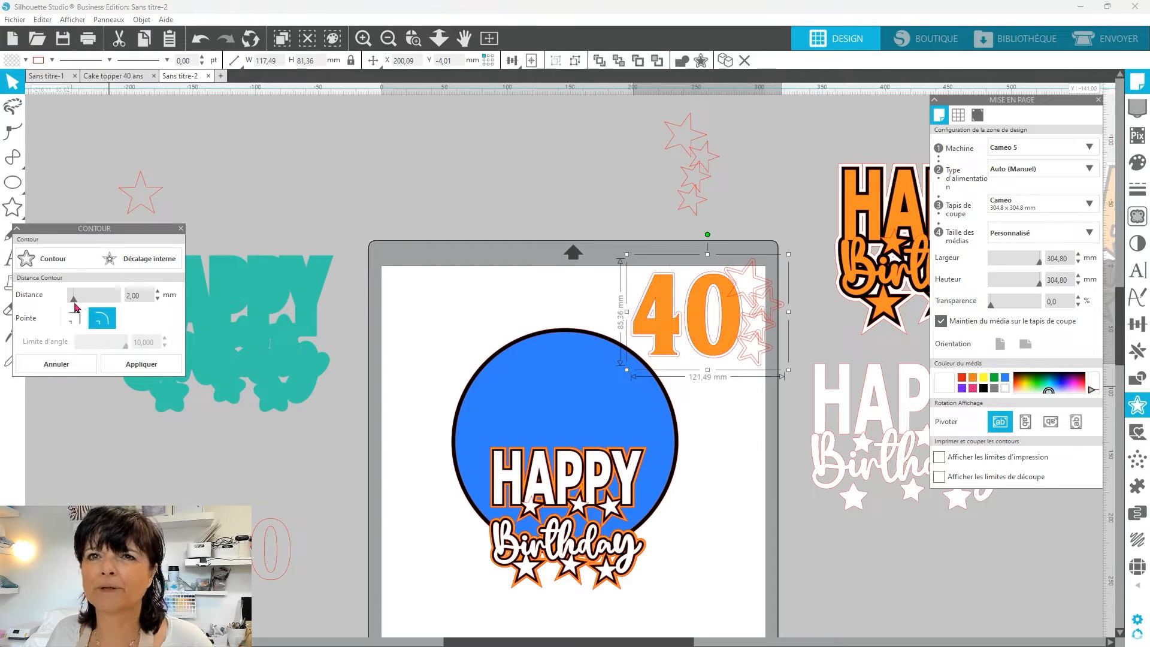
click(74, 318)
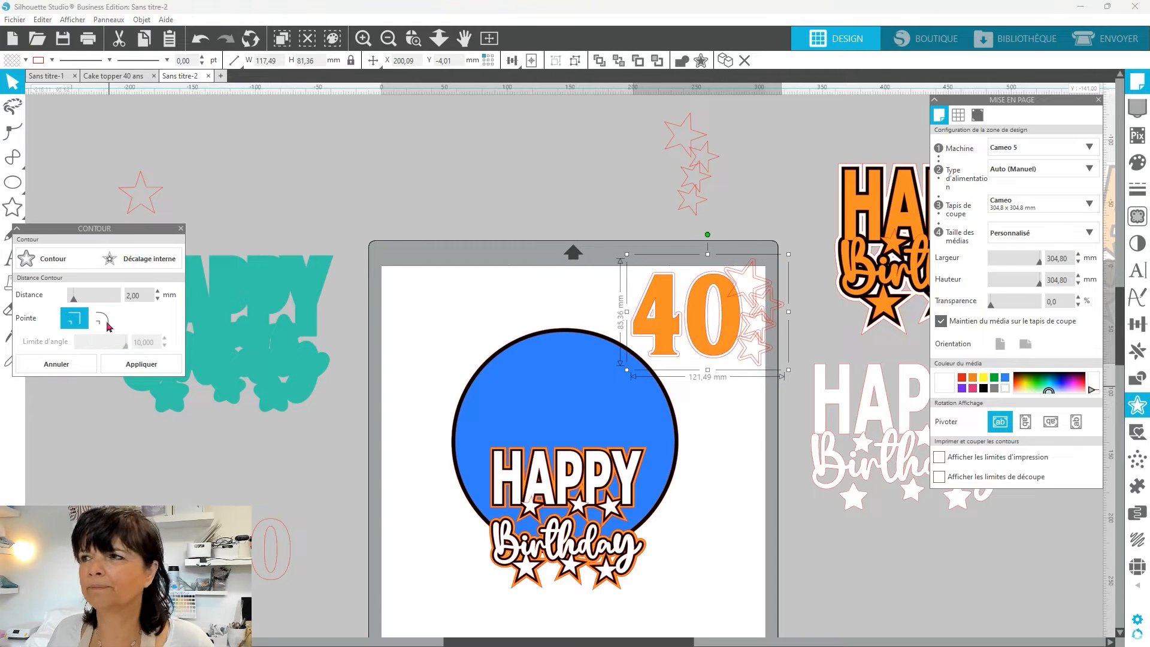
click(142, 365)
click(25, 60)
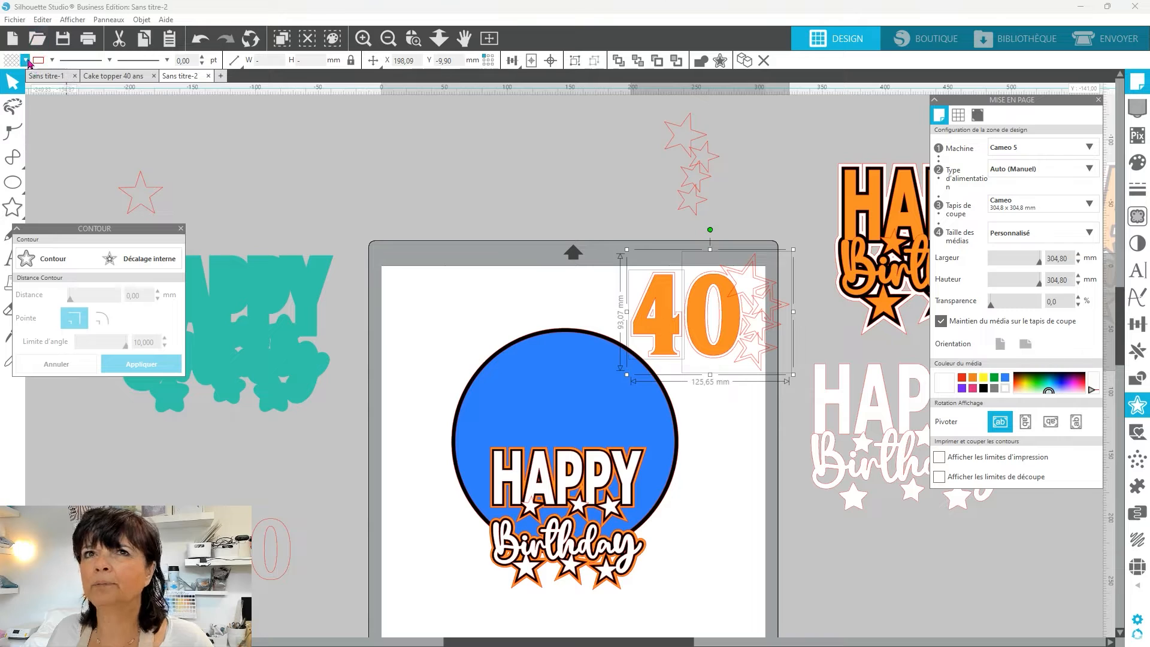
click(84, 120)
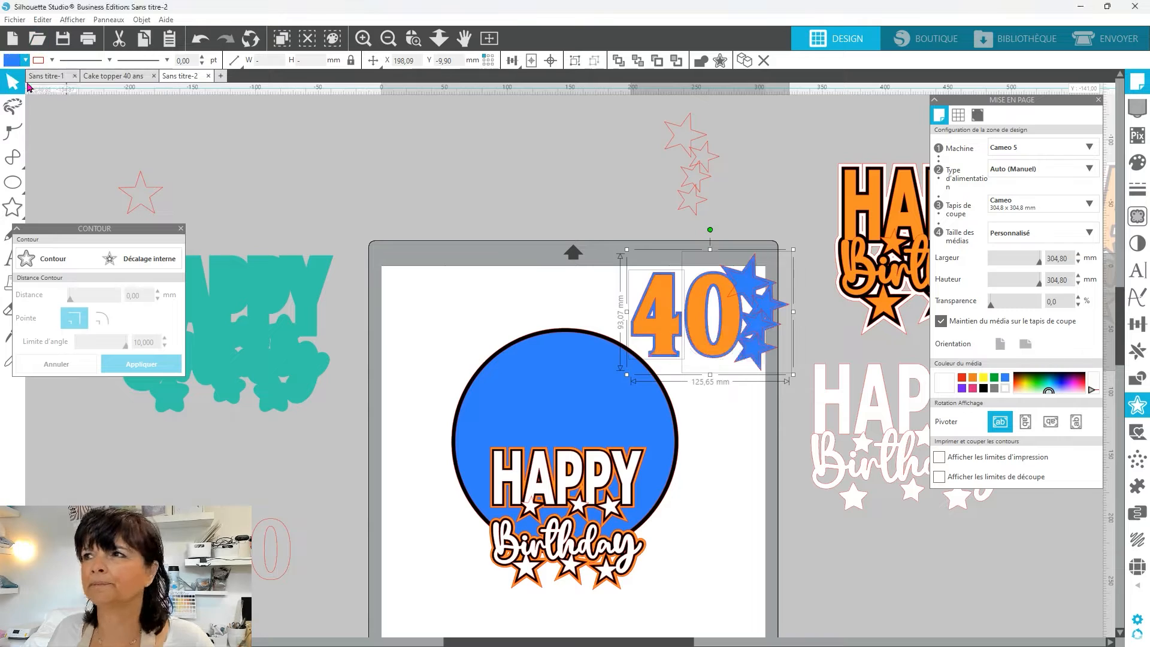
click(59, 262)
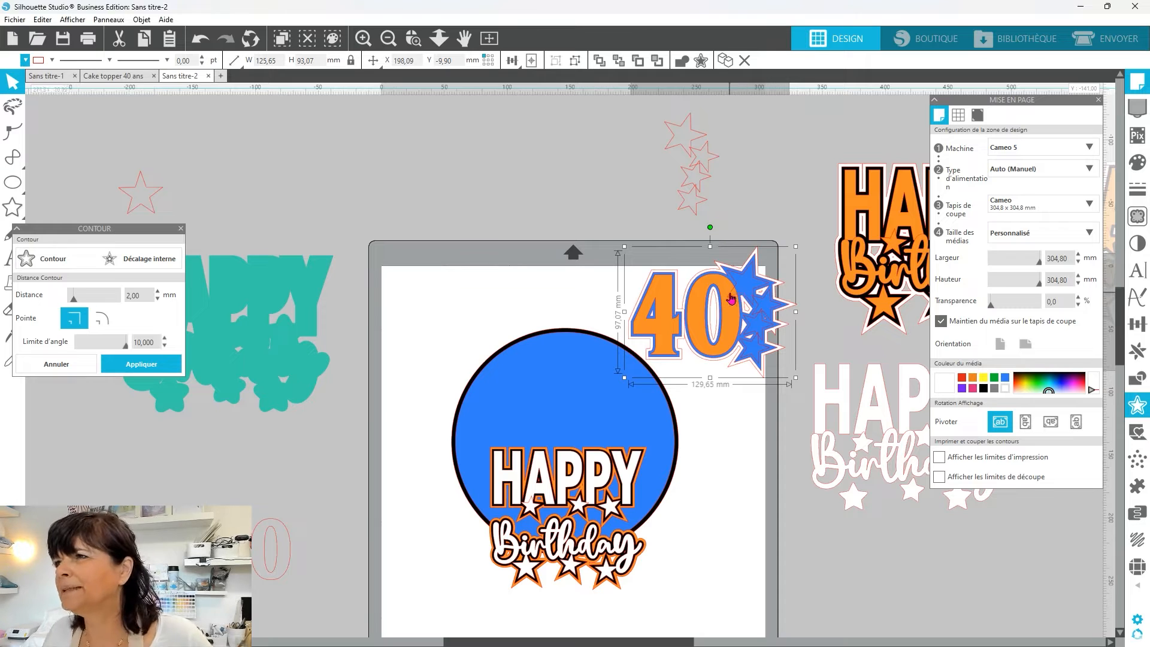
click(741, 300)
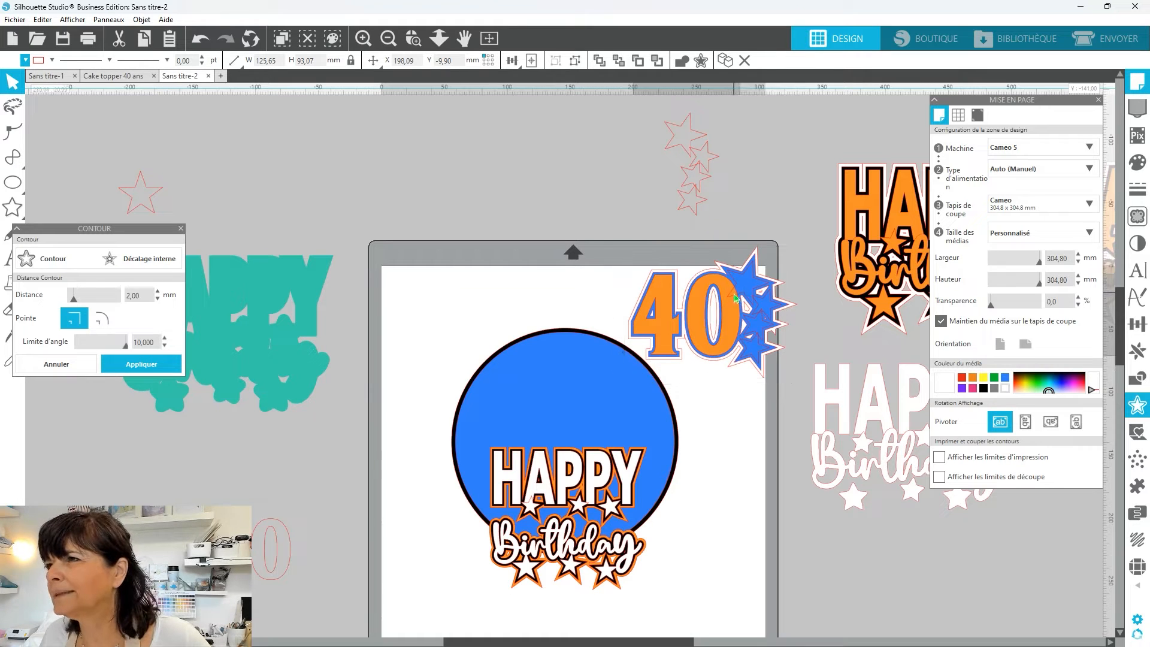
Step: Fill the four stars beside the "0" with orange and move the complete "40" onto the blue circle's upper right
click(763, 312)
shift+click(764, 318)
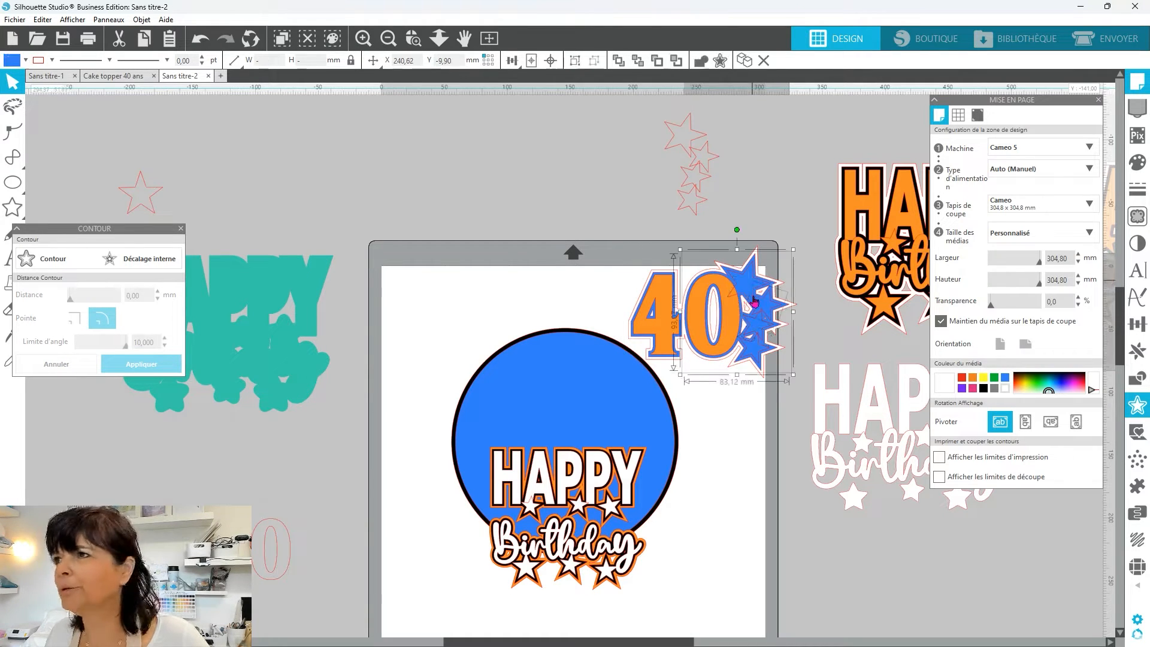
drag(790, 222, 761, 375)
shift+click(708, 367)
shift+click(712, 368)
shift+click(707, 354)
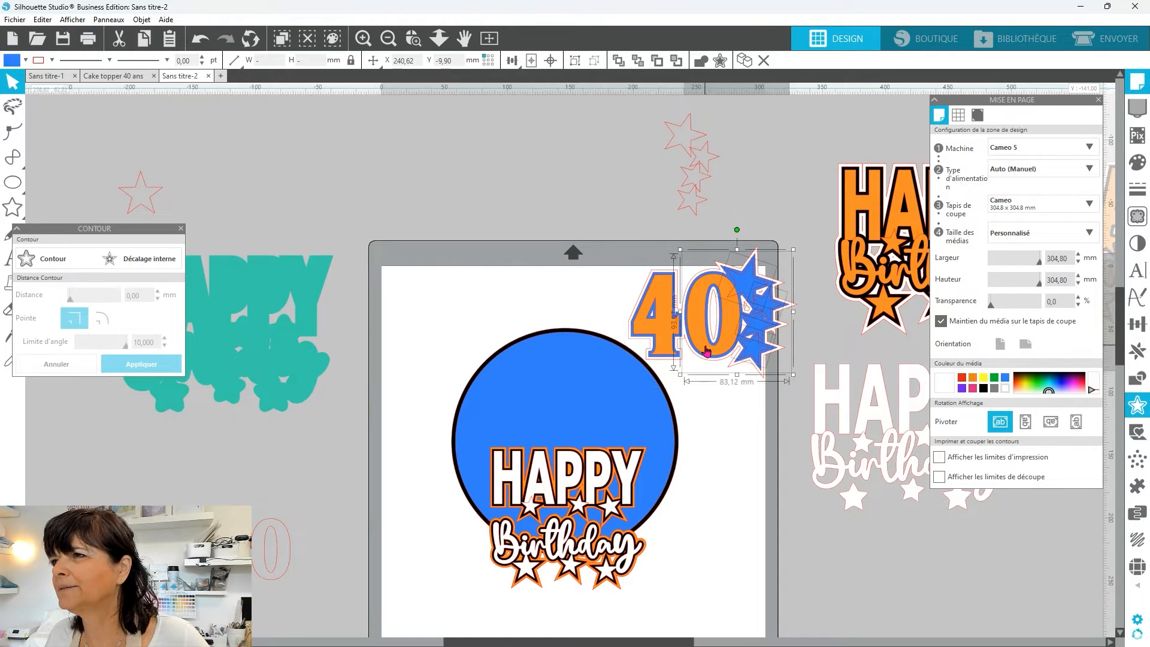
shift+click(713, 274)
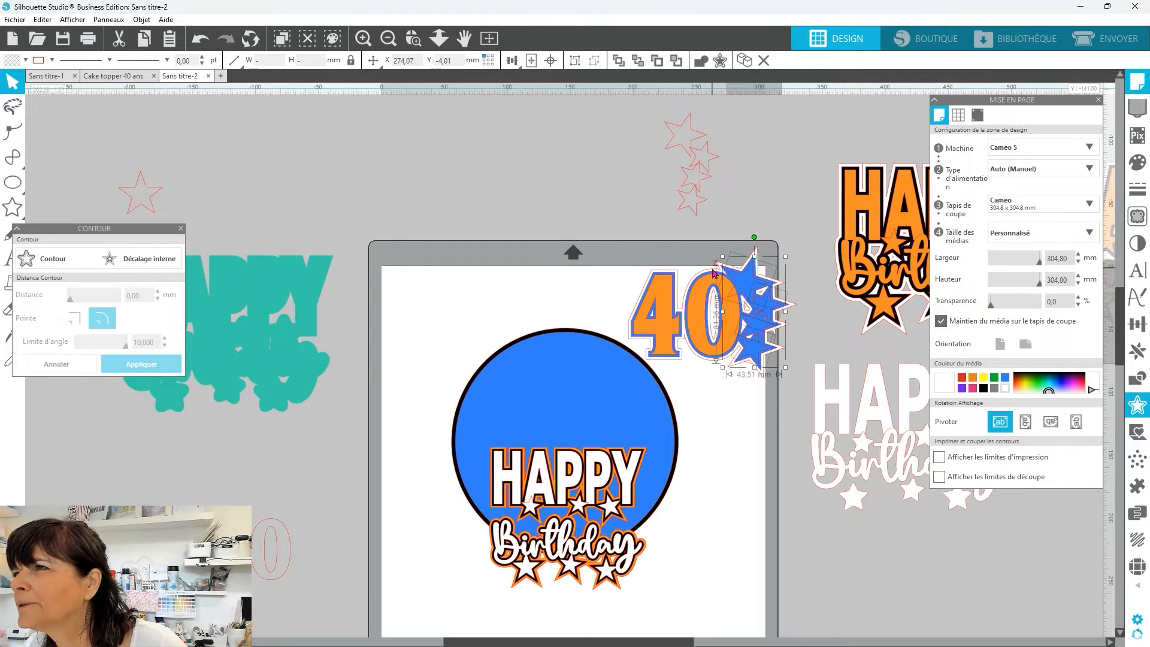
click(25, 60)
click(34, 83)
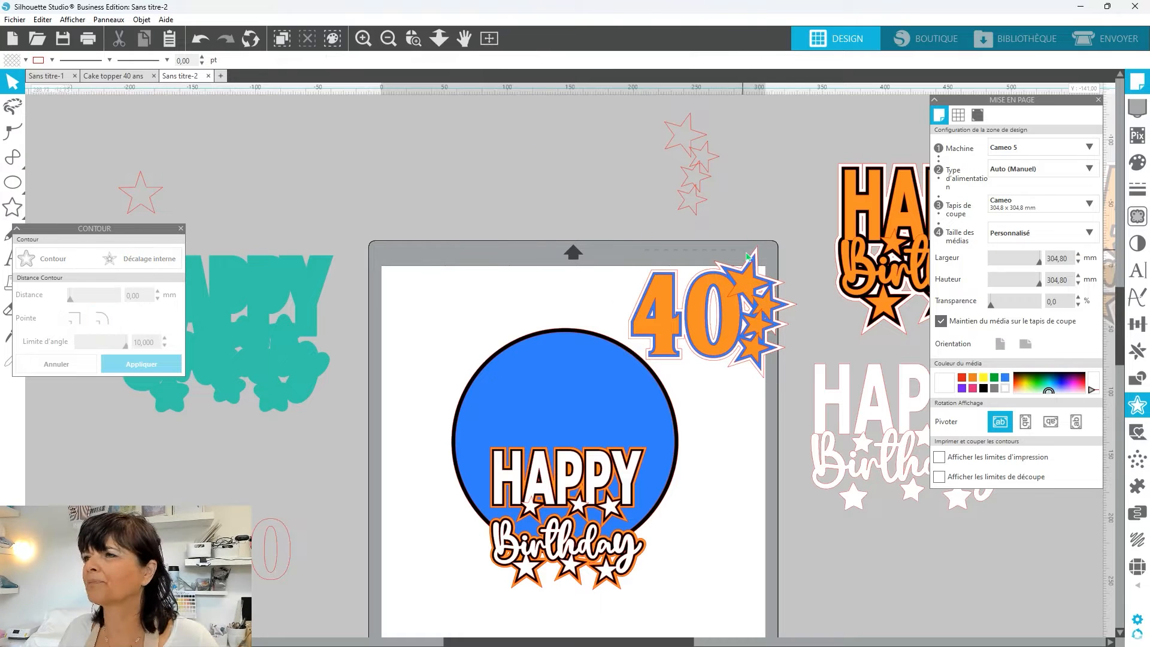
click(788, 357)
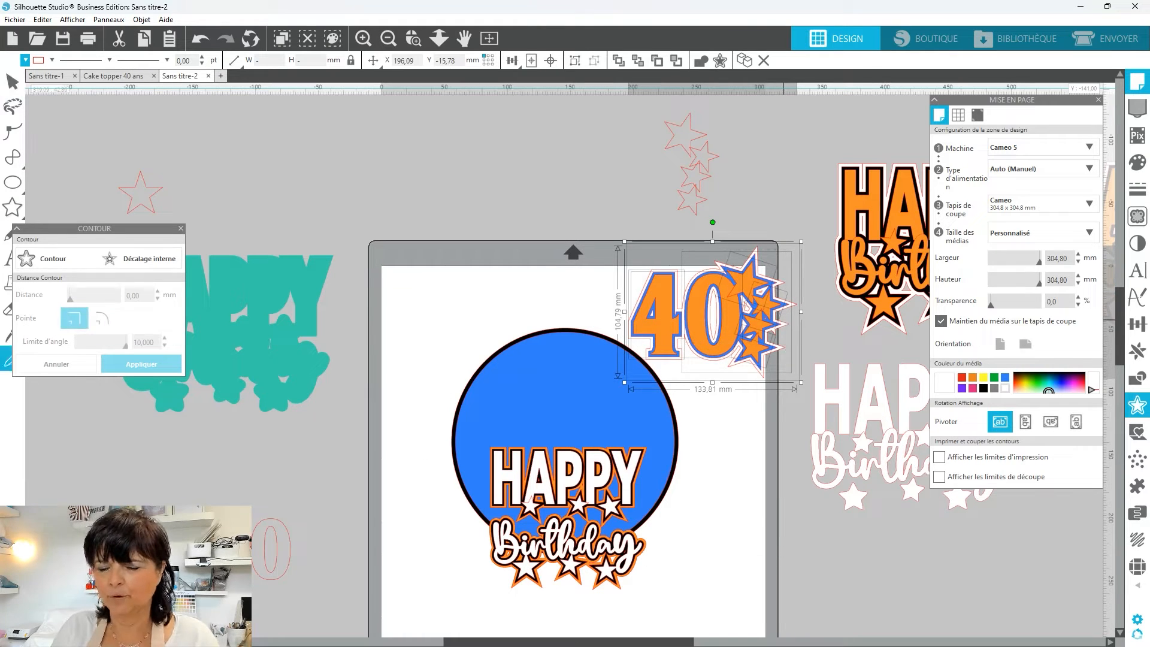
drag(757, 349, 679, 385)
Step: Duplicate the outlined star cluster above the page, reduce the copy to three stars and place a rotated duplicate on the circle's upper-left edge
drag(726, 103, 650, 231)
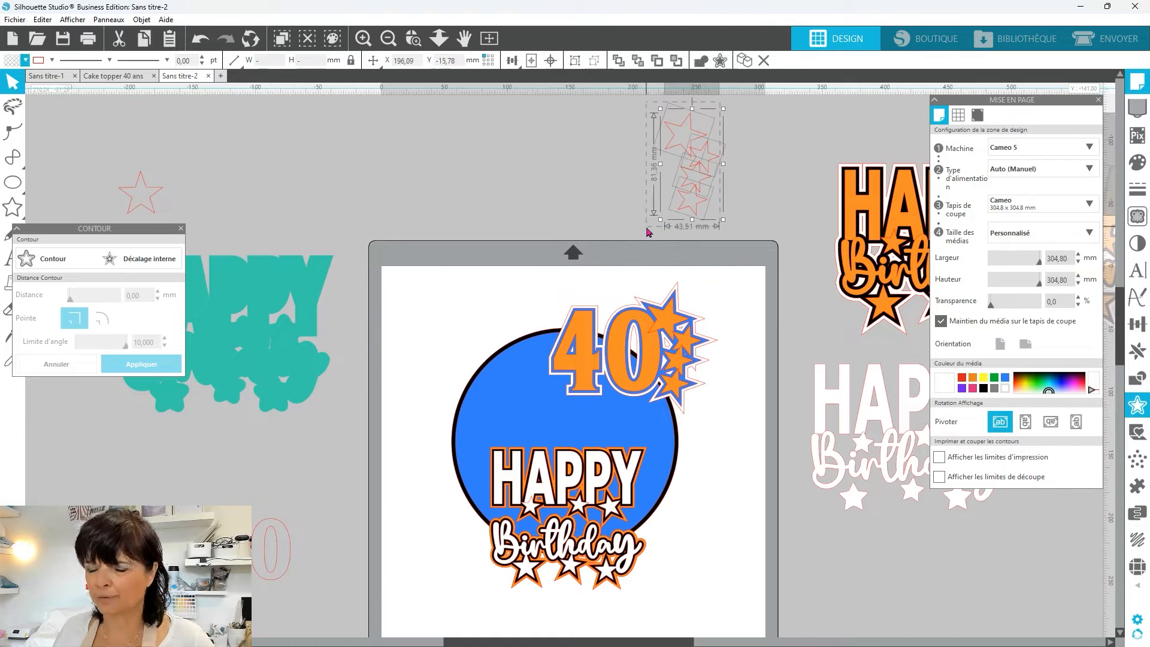
click(619, 60)
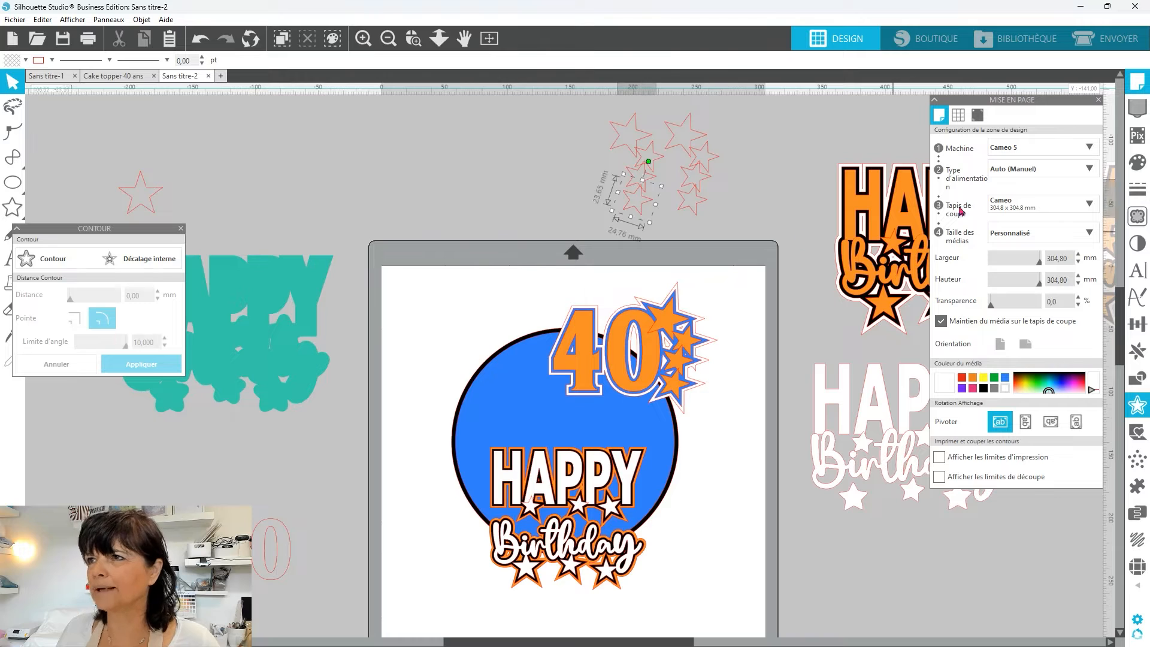
click(578, 130)
click(636, 180)
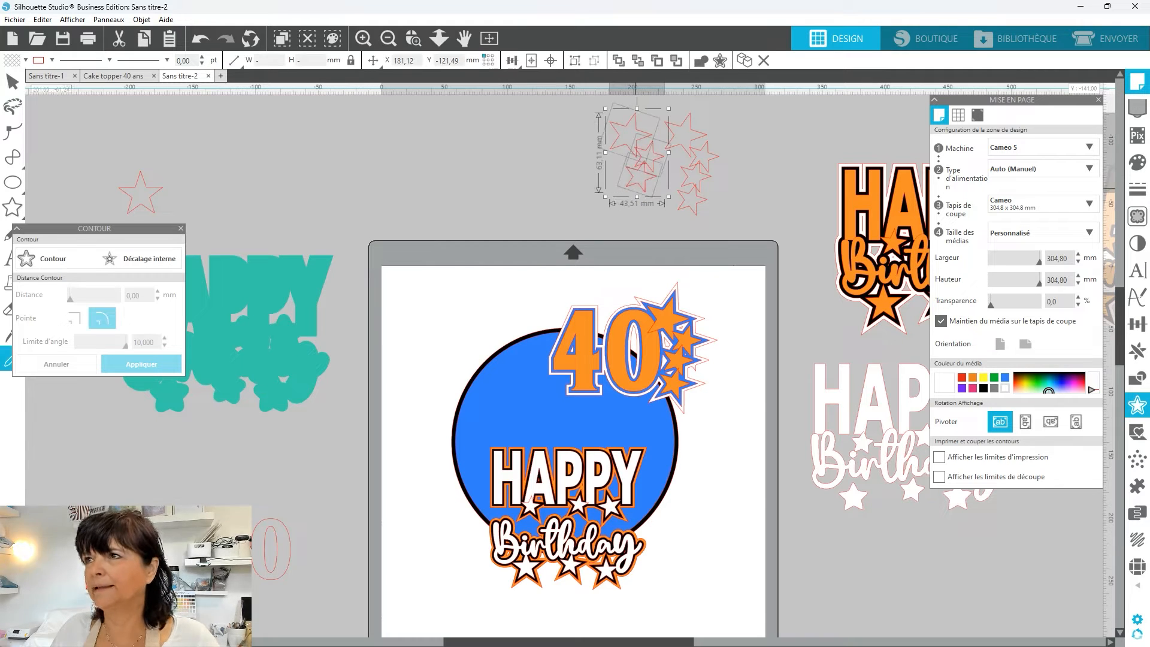
click(618, 59)
drag(586, 149, 446, 261)
drag(442, 204, 483, 408)
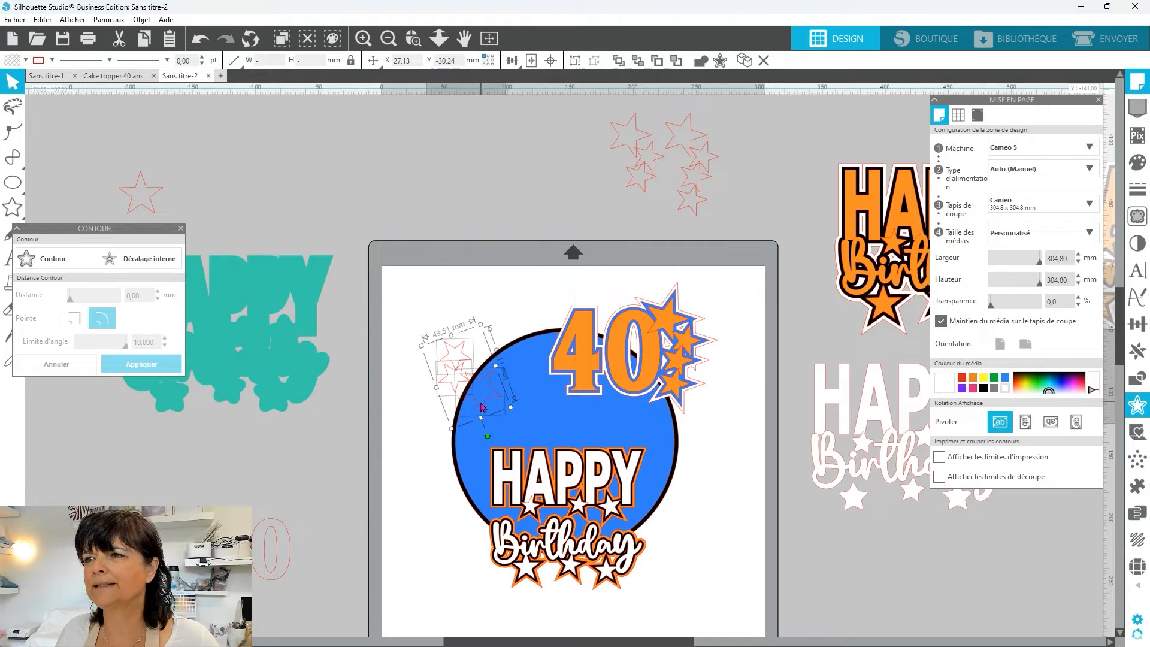
Step: Move the remaining three-star cluster to the circle's right edge below the "40" and enlarge the complete "40" slightly
click(716, 189)
click(641, 174)
drag(726, 108, 670, 216)
click(718, 122)
drag(574, 124, 687, 497)
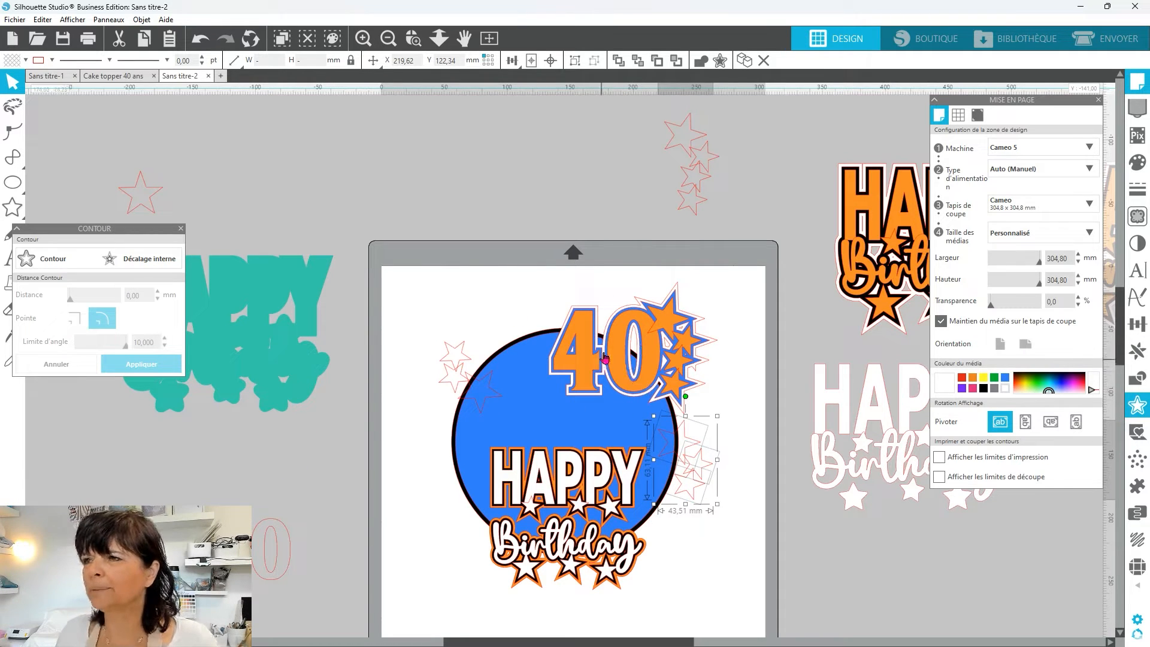
click(584, 317)
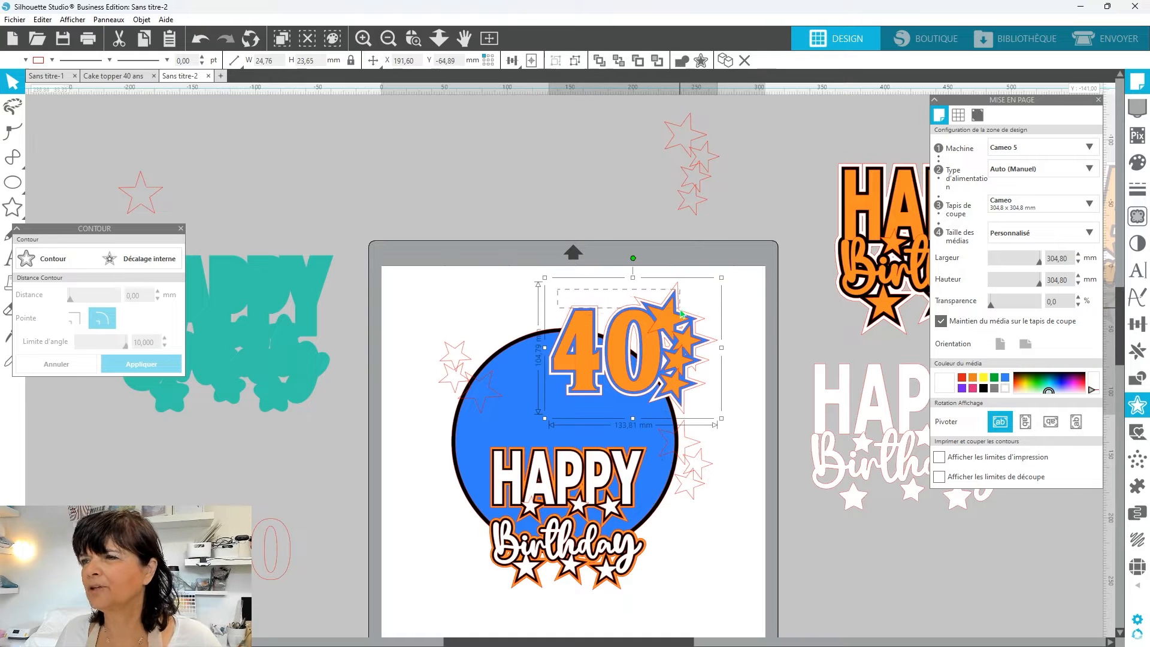
drag(544, 277, 518, 256)
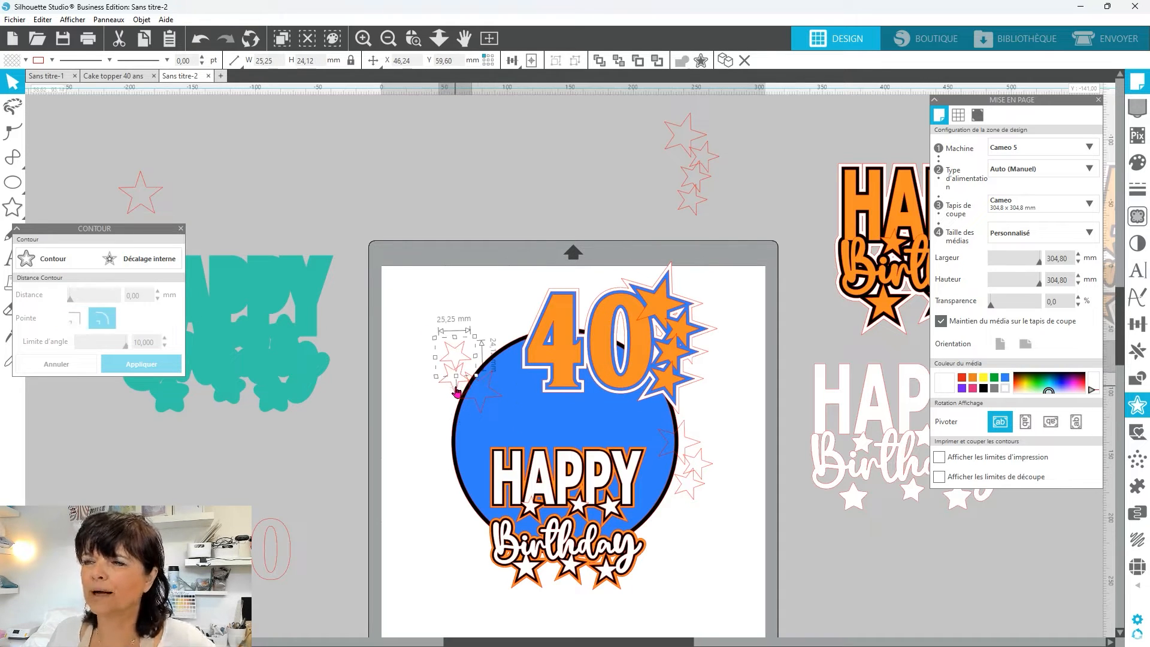
Step: Add a 2 mm sharp-cornered contour around the three stars on the circle's upper-left edge and fill it white
click(452, 357)
shift+click(480, 363)
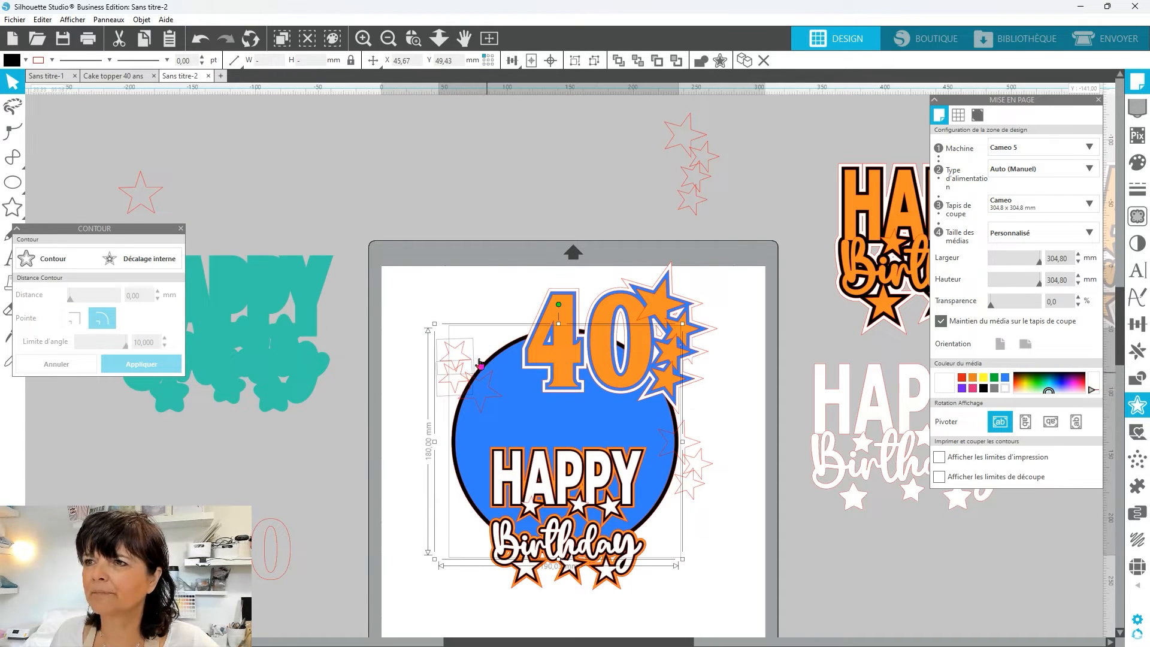
click(462, 309)
click(459, 382)
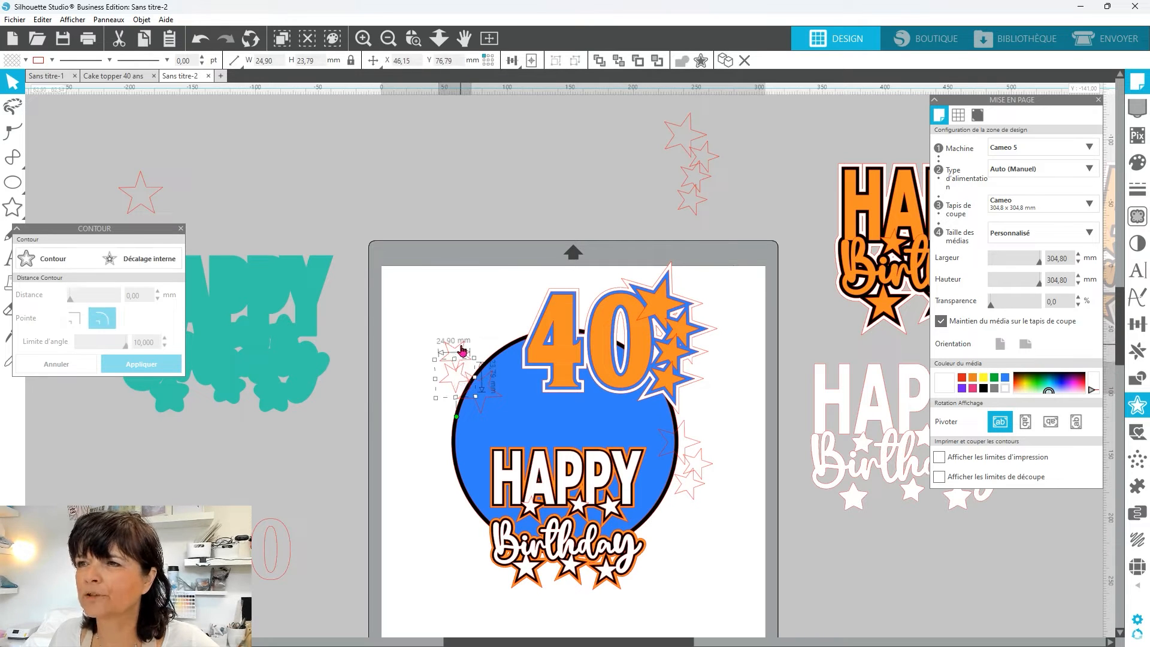
shift+click(463, 351)
shift+click(490, 381)
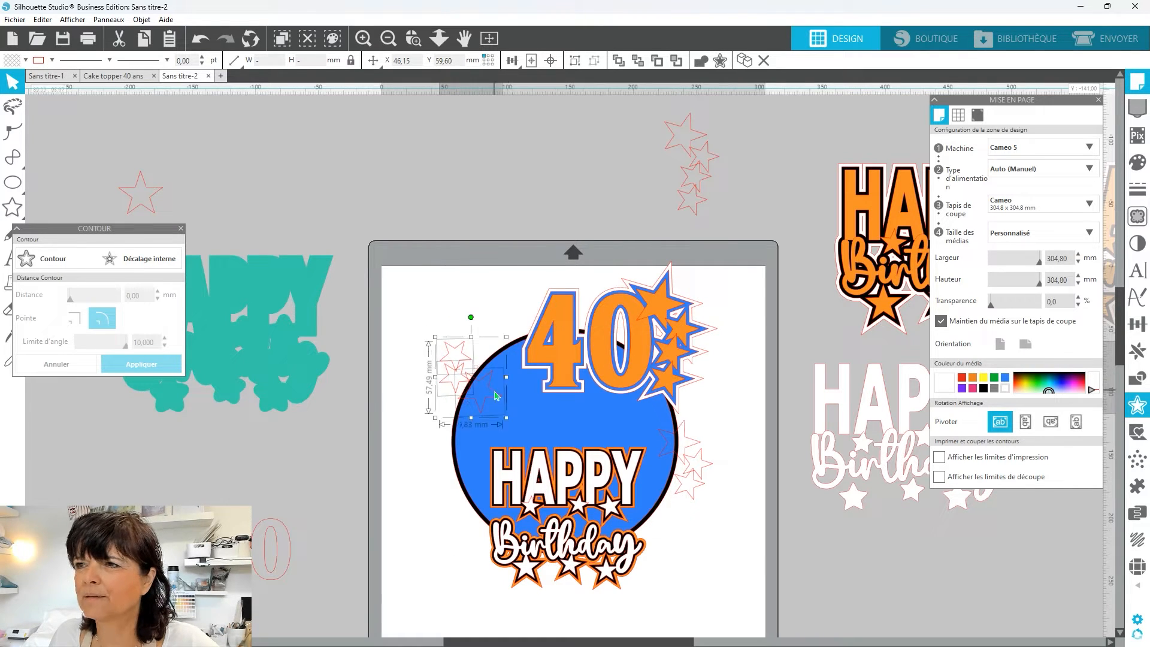
click(53, 258)
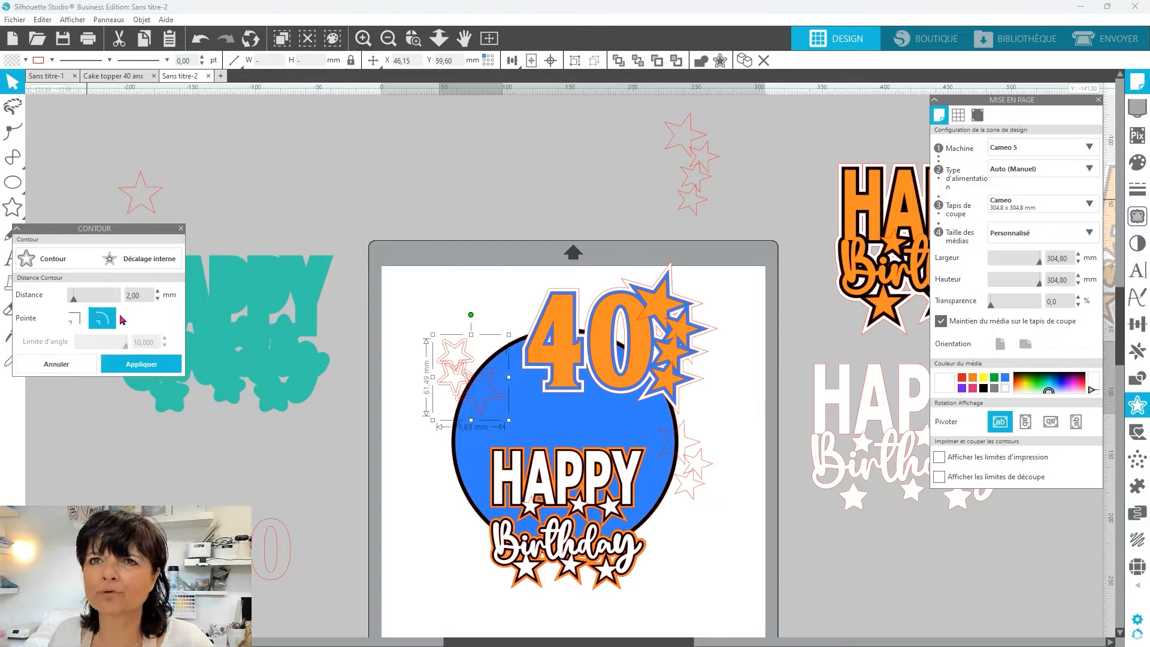
click(75, 318)
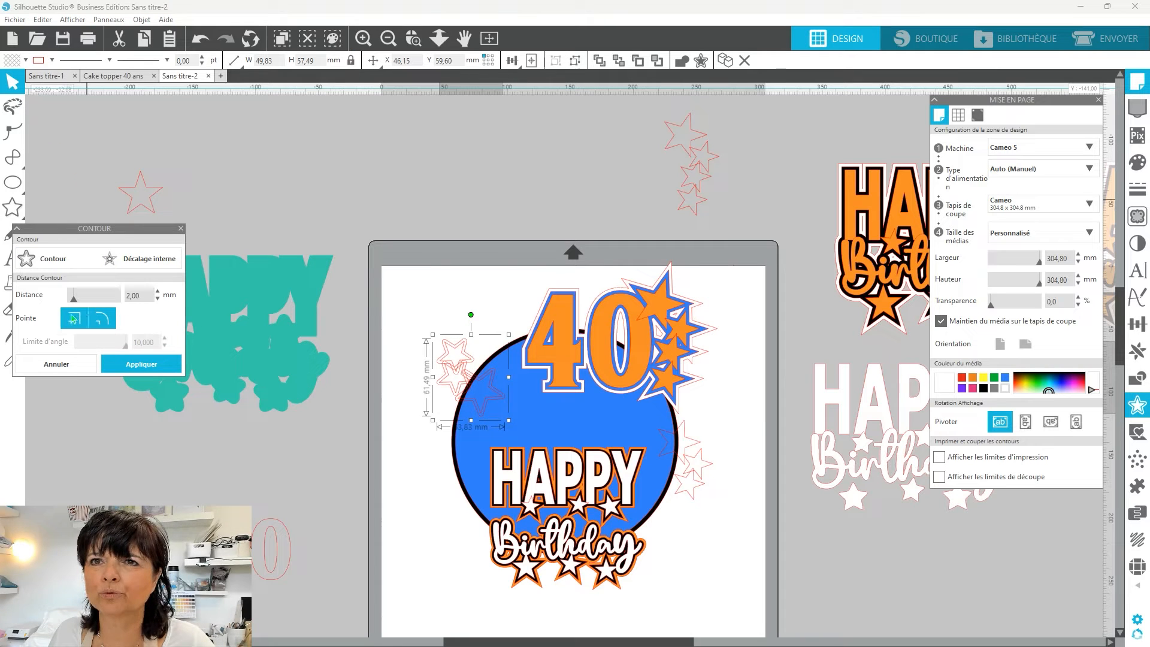
click(142, 364)
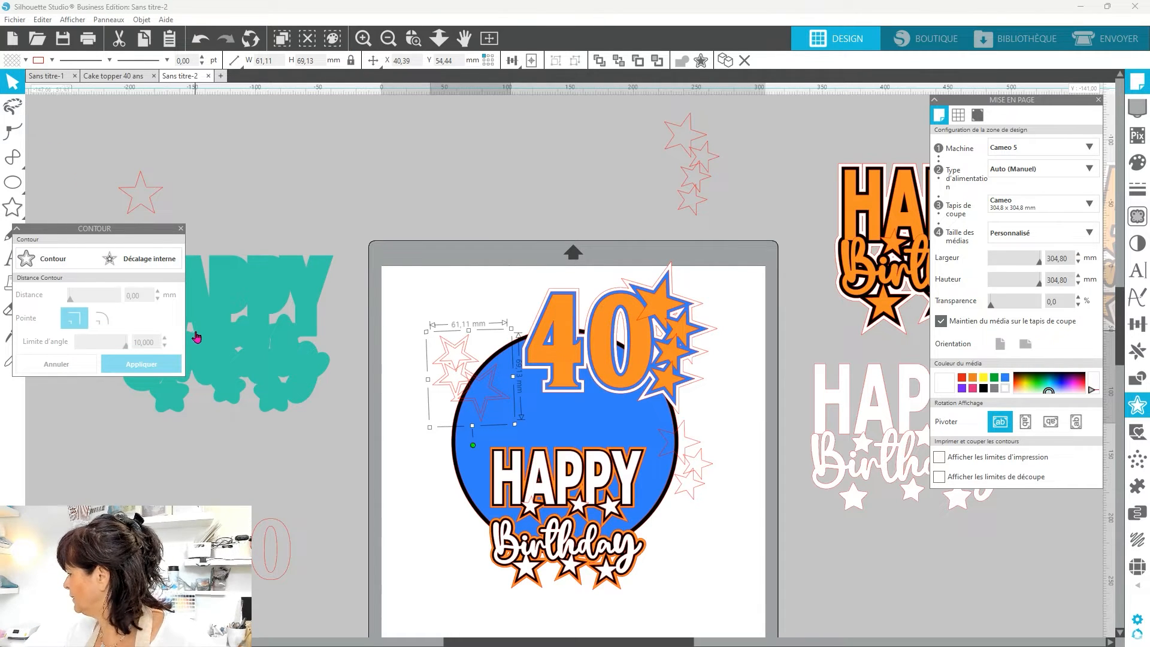
click(25, 60)
click(28, 85)
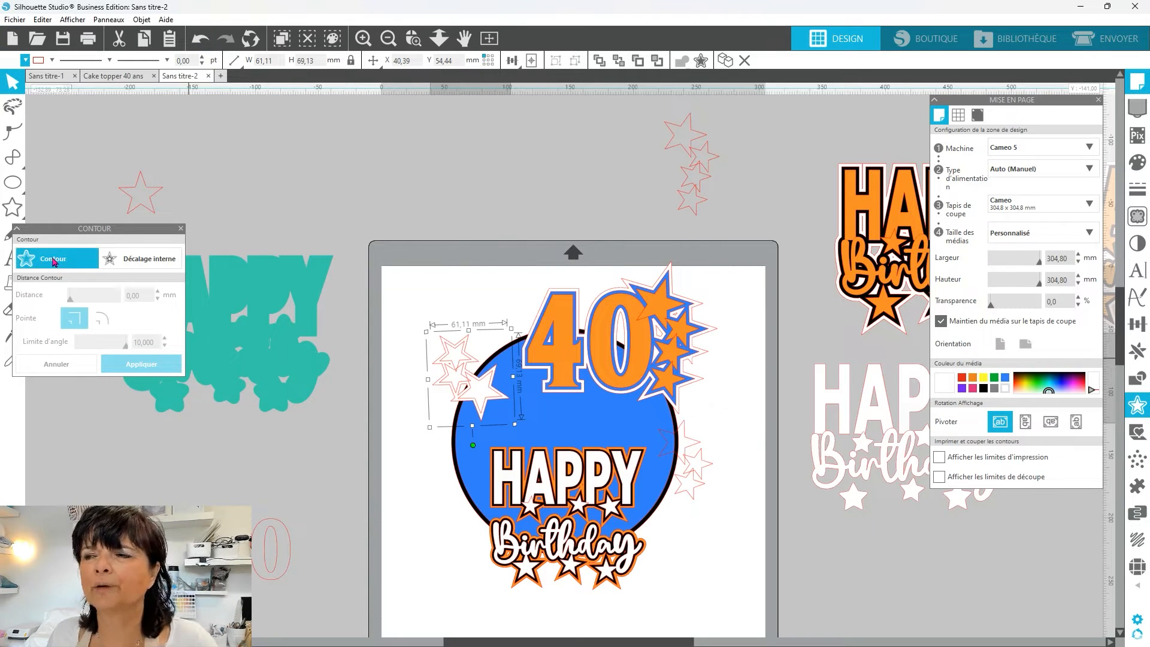
Step: Add a second 2 mm sharp-cornered contour around the white star backing and fill it black
click(140, 259)
click(25, 60)
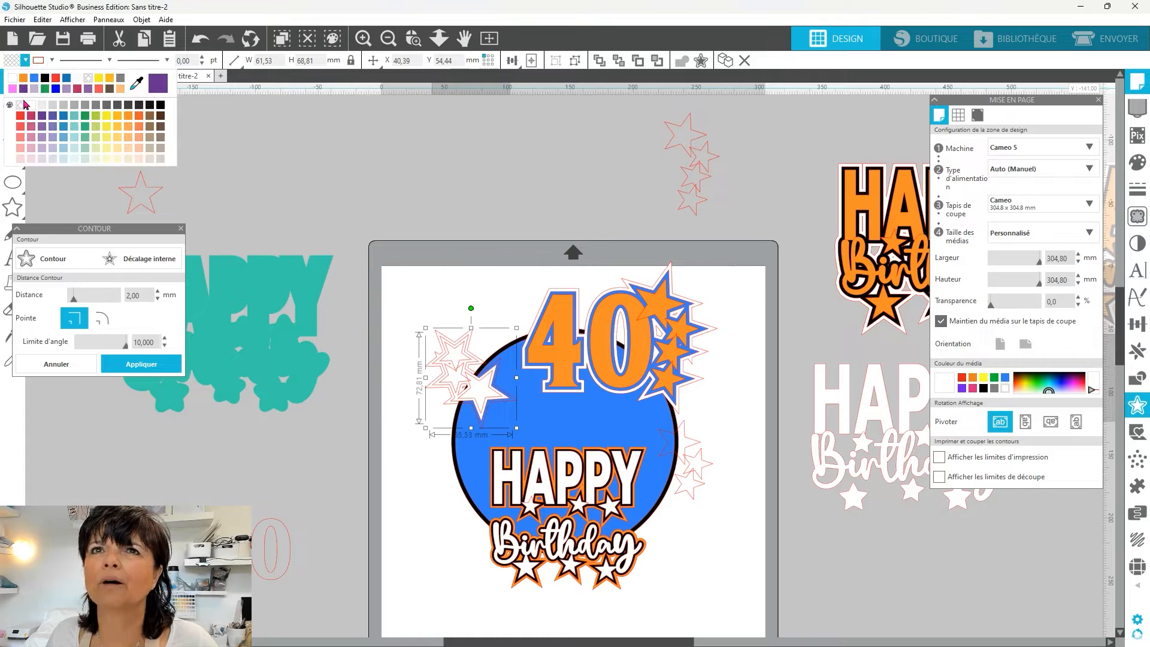
click(28, 85)
Step: Fill the three stars on the circle's upper-left edge with orange
click(459, 368)
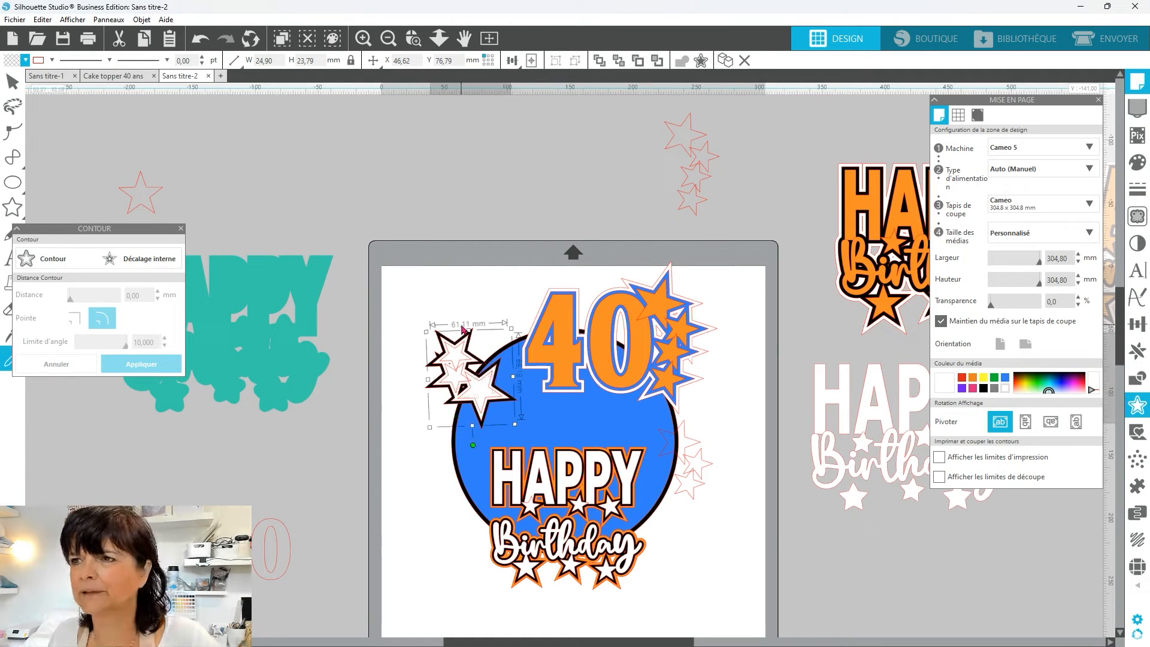
shift+click(479, 427)
shift+click(447, 406)
shift+click(456, 407)
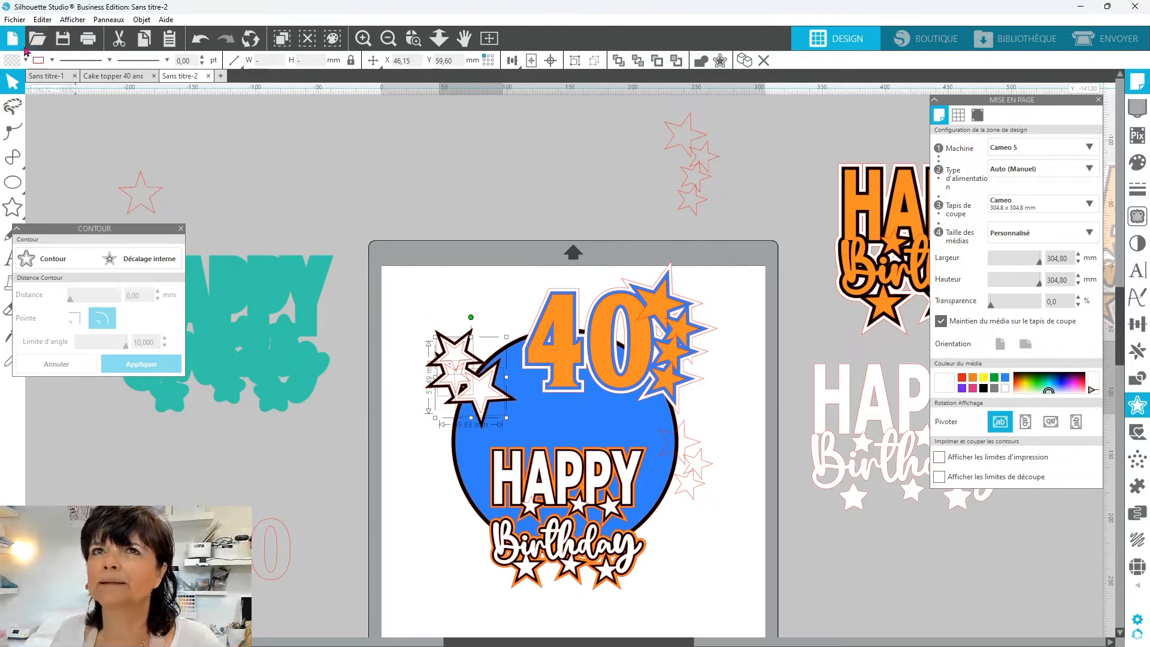
click(26, 60)
click(37, 85)
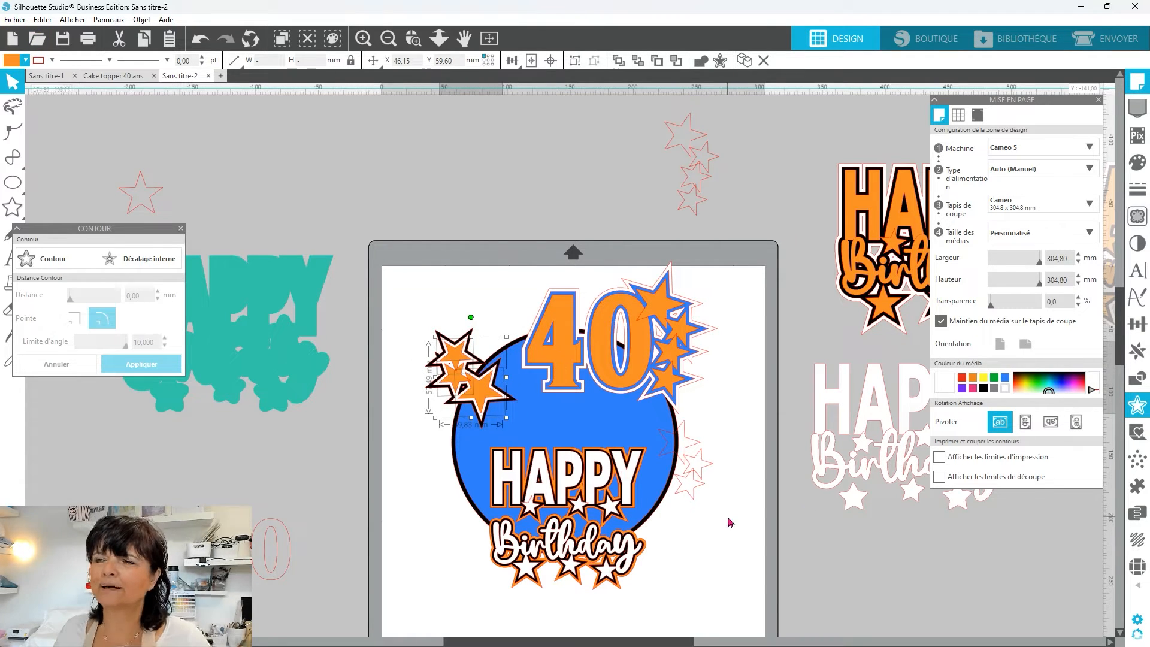
click(872, 522)
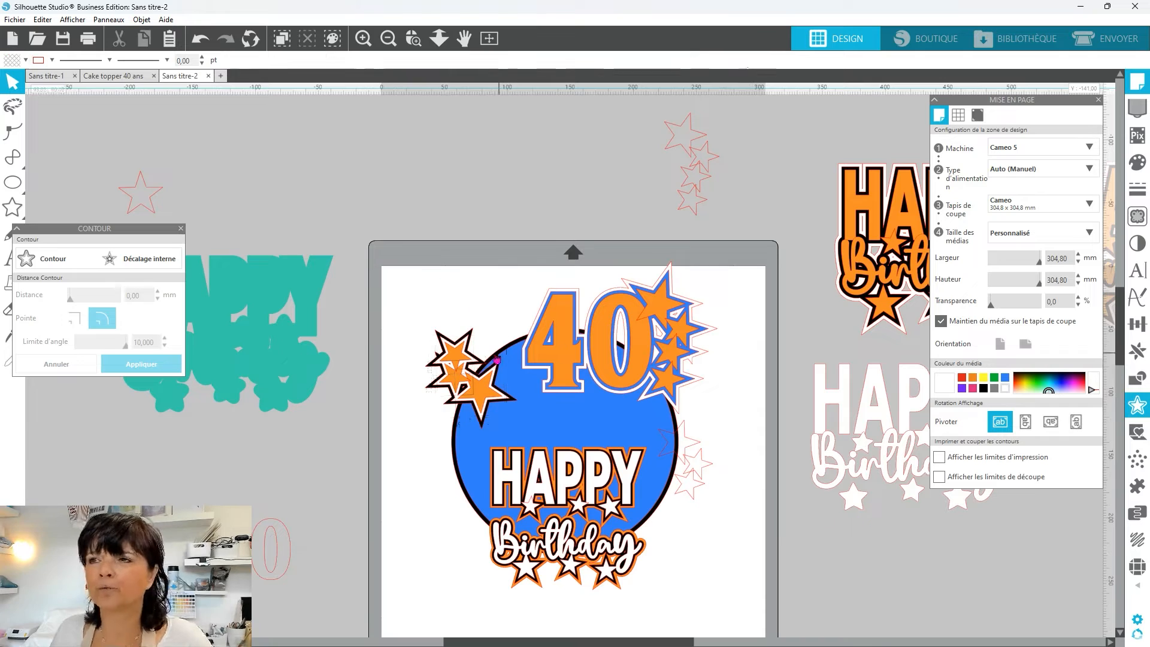
click(461, 356)
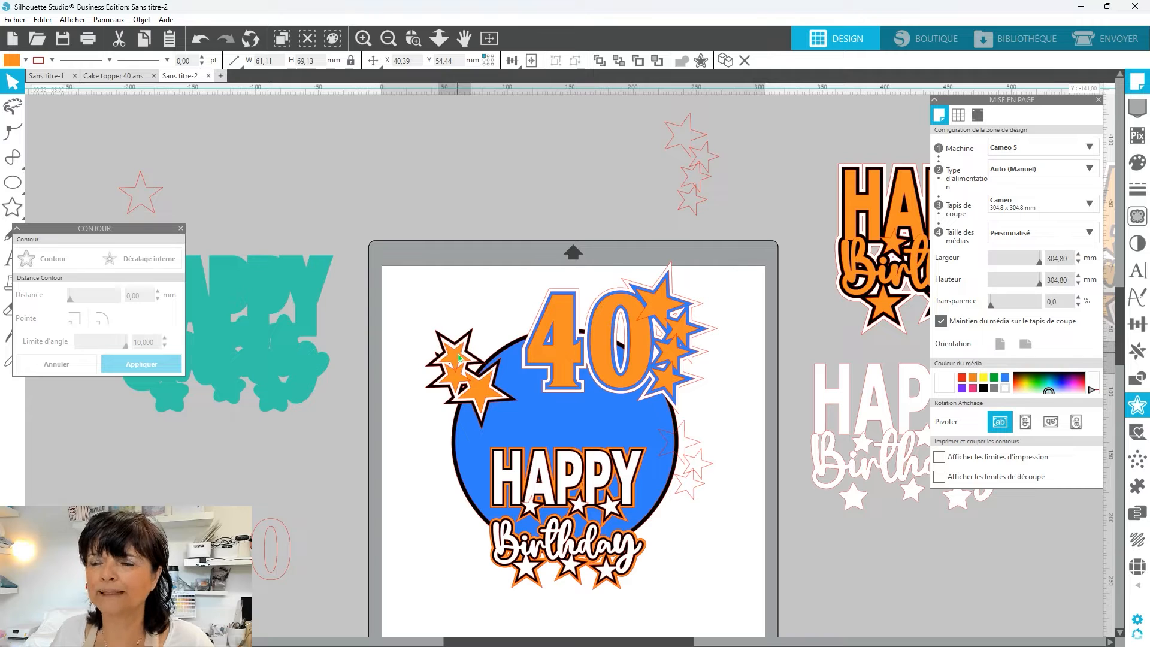
key(Escape)
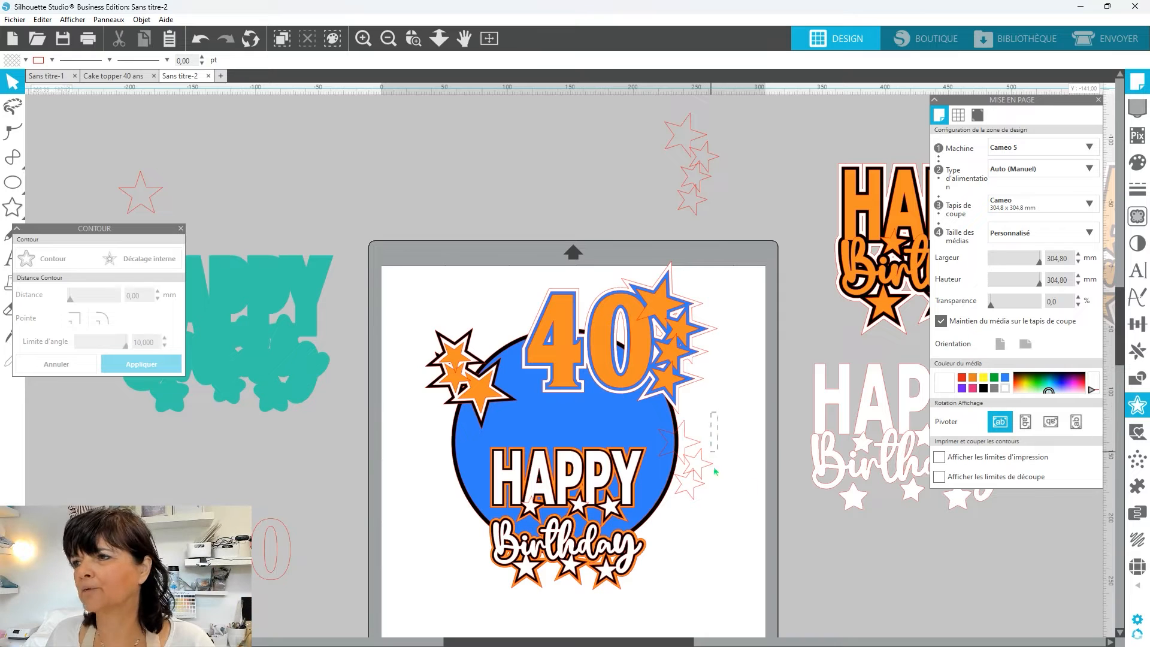
Step: Fill the three stars on the circle's right edge below the "40" with orange
drag(714, 466, 651, 509)
click(25, 59)
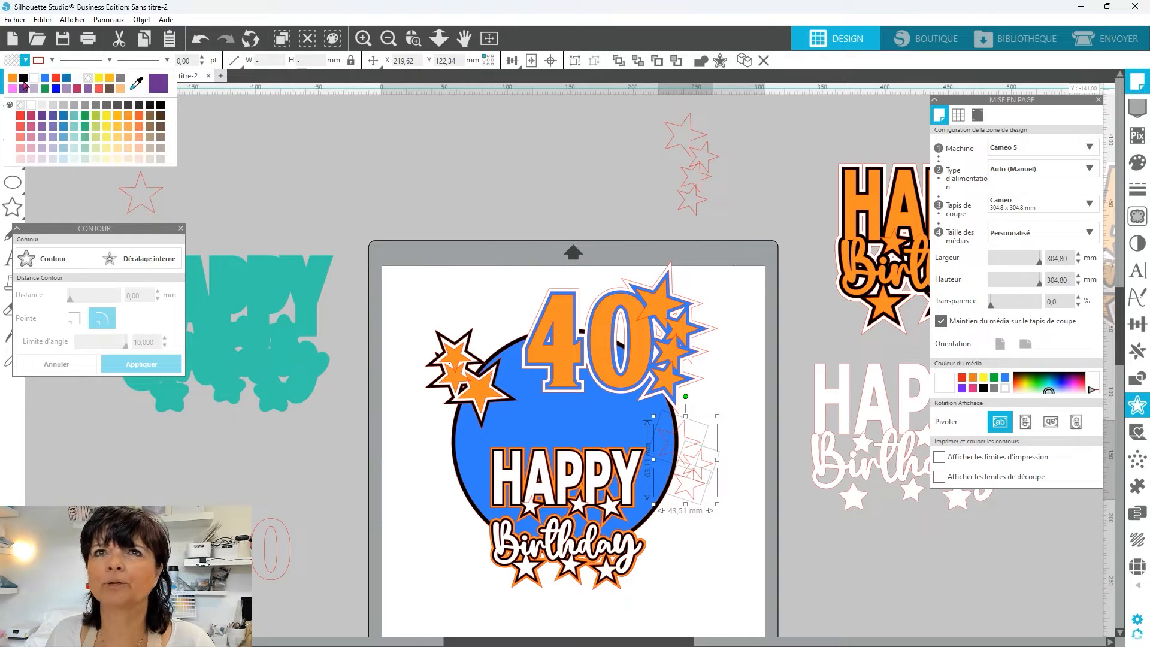
click(13, 78)
Step: Add two successive 2 mm sharp-cornered contours around the circle's right-edge stars, filling the inner one white and the outer one black
click(53, 259)
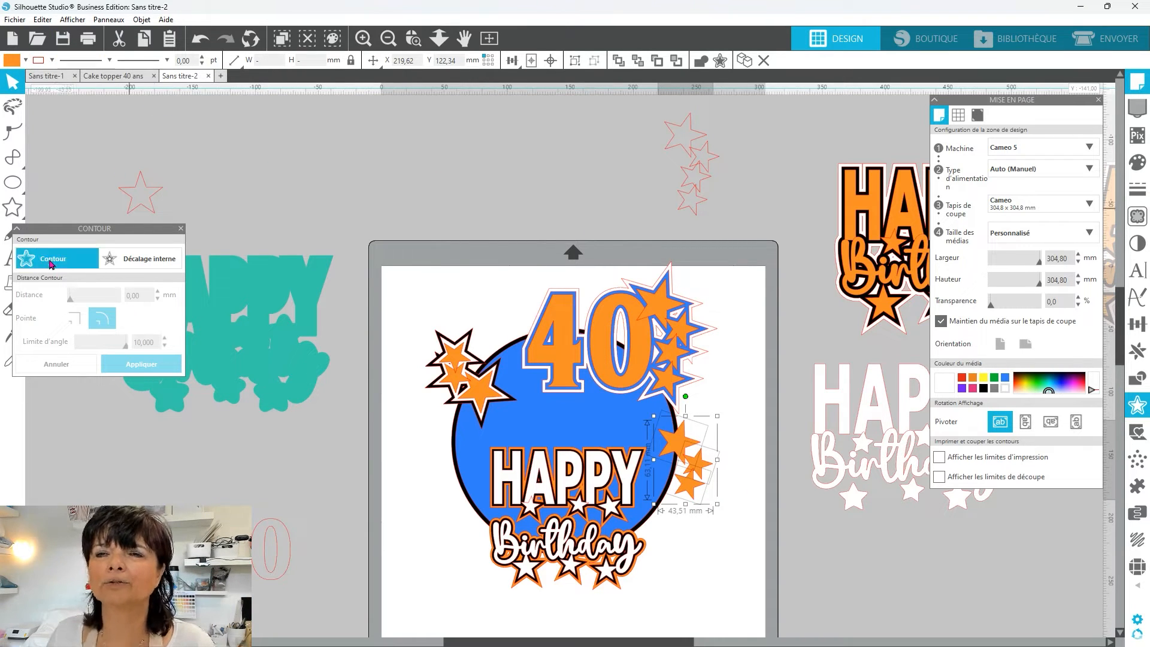
click(74, 318)
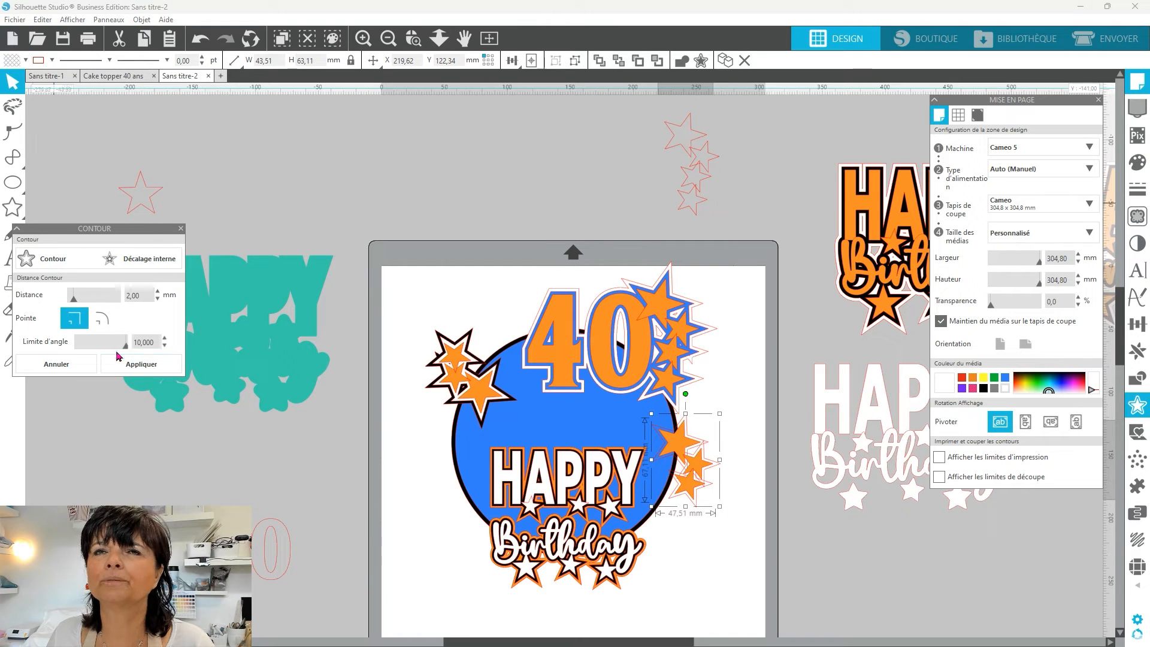
click(25, 60)
click(36, 80)
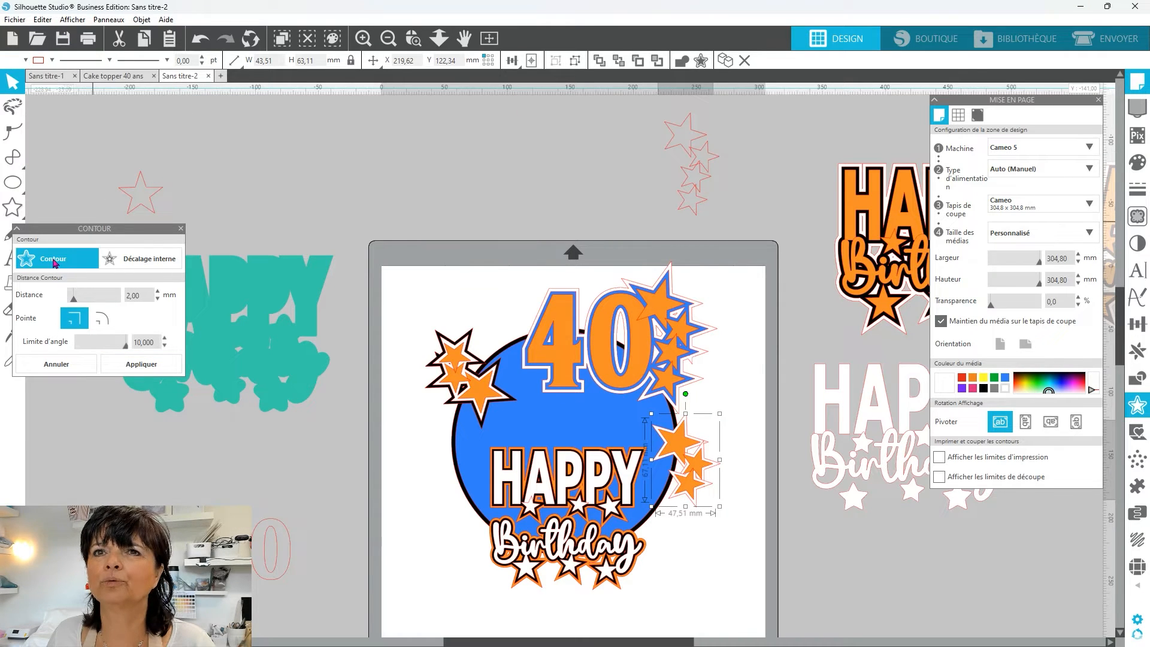
click(25, 60)
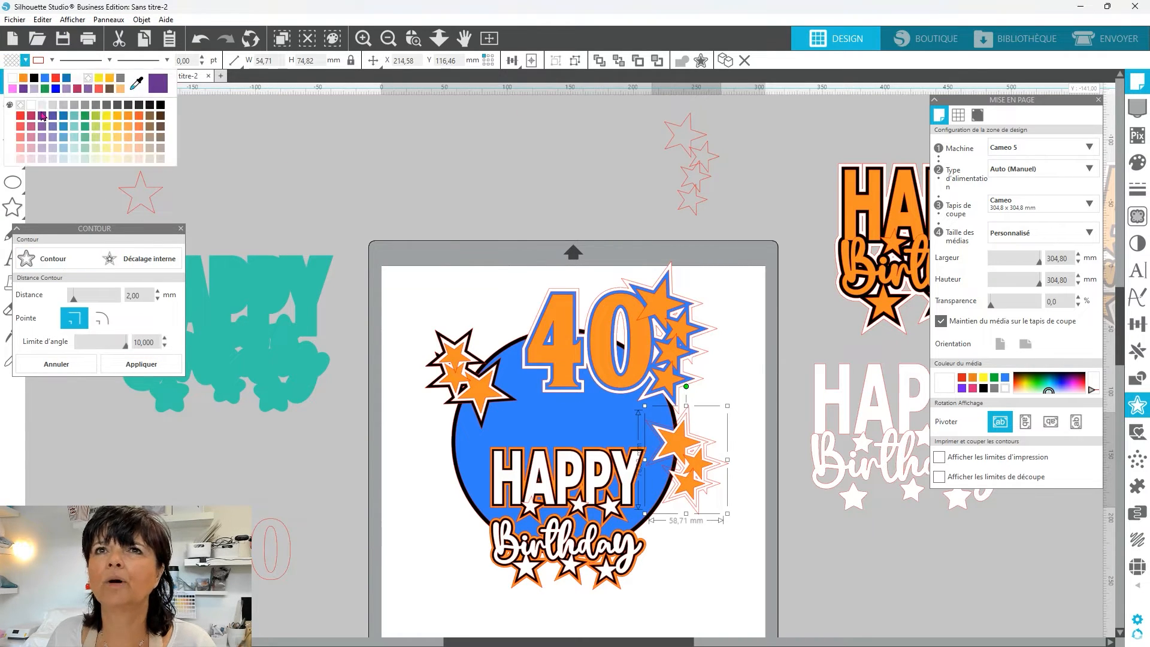
click(33, 82)
click(737, 300)
drag(745, 300, 407, 620)
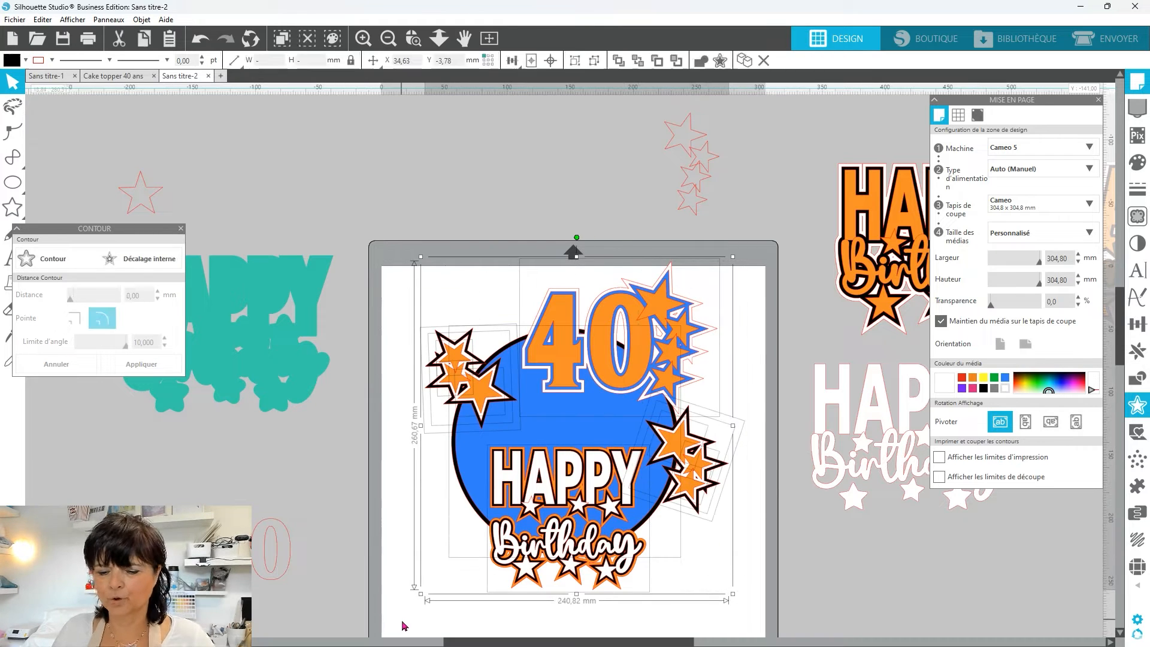
scroll(563, 513, down, 2)
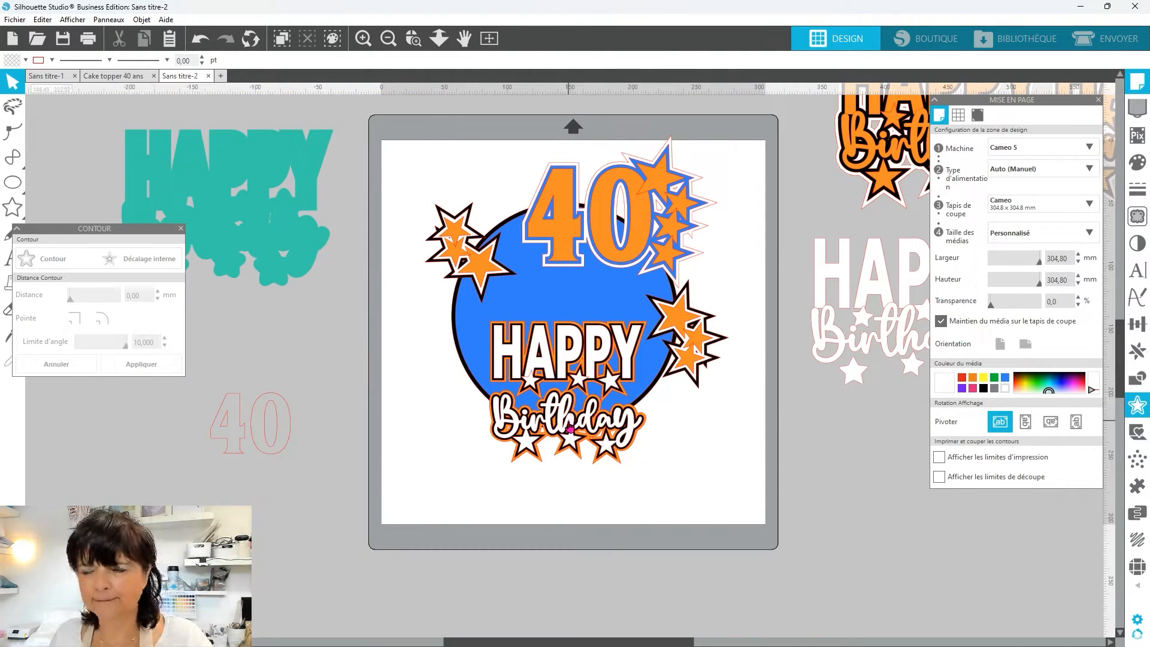
key(ctrl+shift+g)
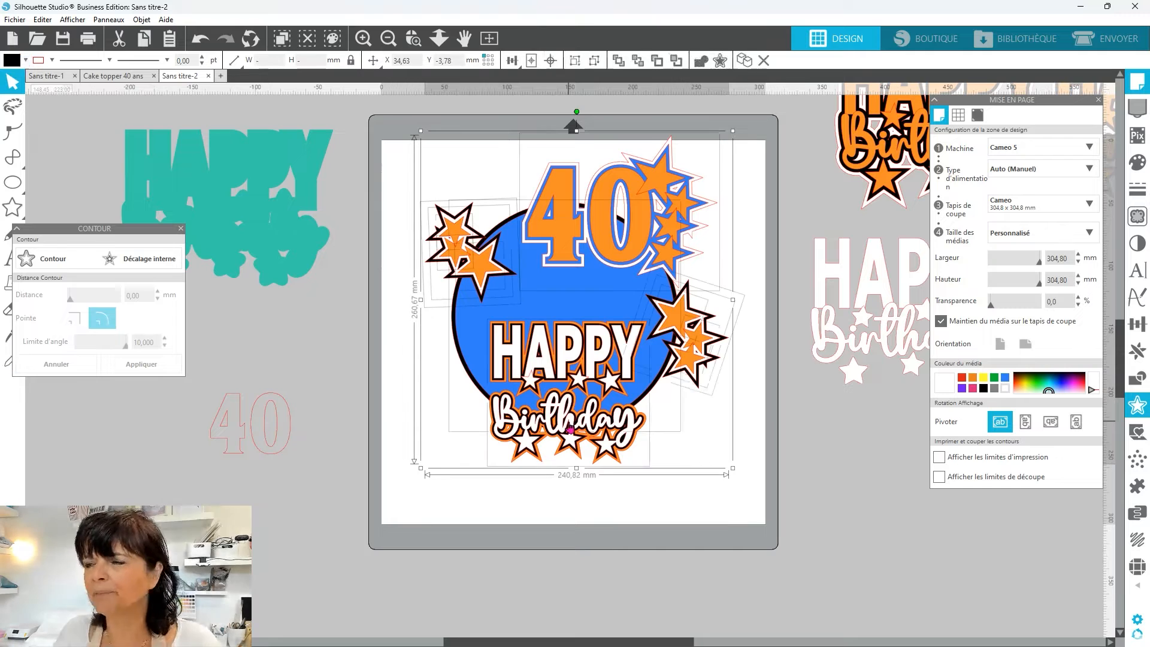
click(434, 513)
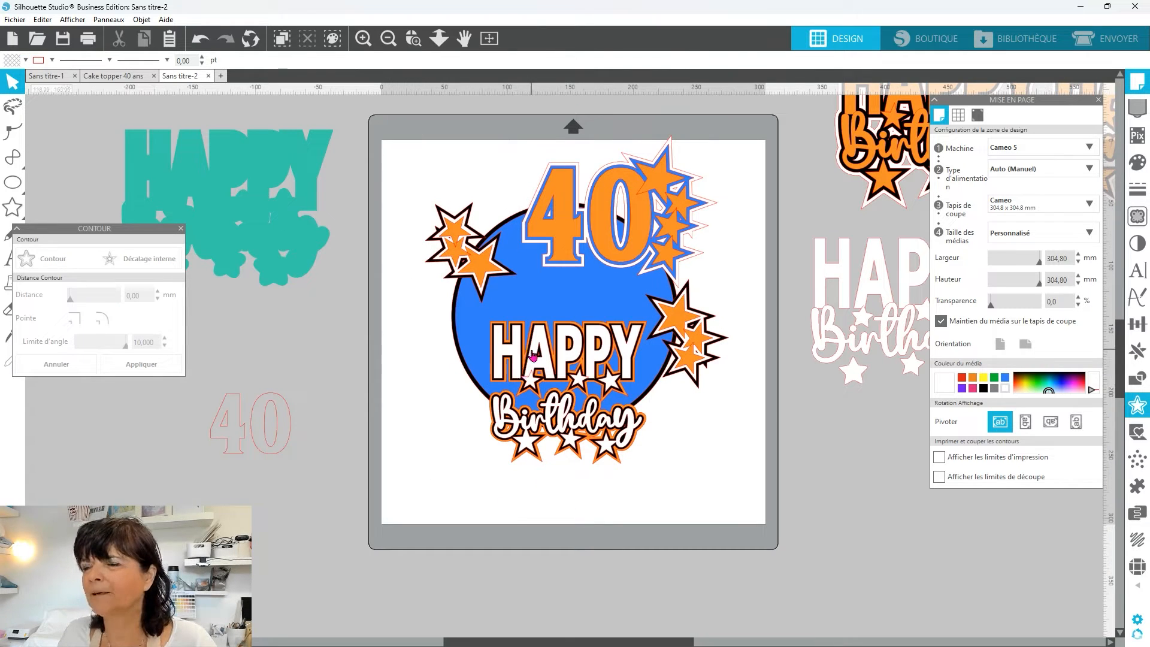
Step: Enlarge the layered "HAPPY Birthday" lettering to about 153 mm wide and recentre it over the circle's lower part
click(521, 367)
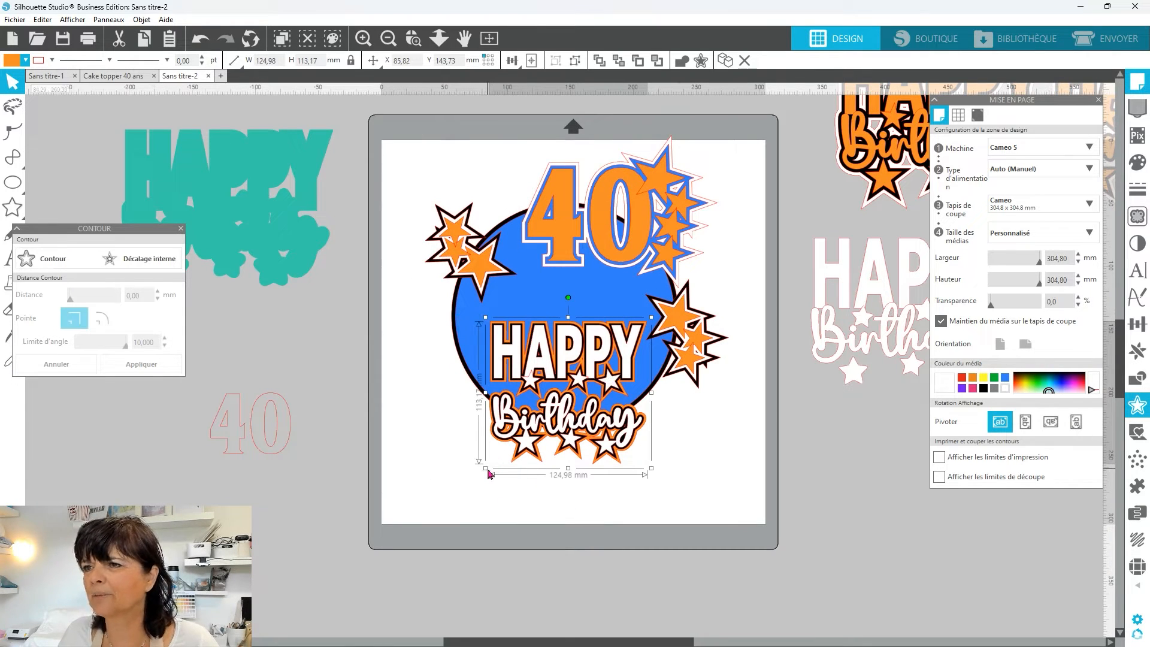
drag(488, 475, 471, 507)
drag(596, 379, 590, 376)
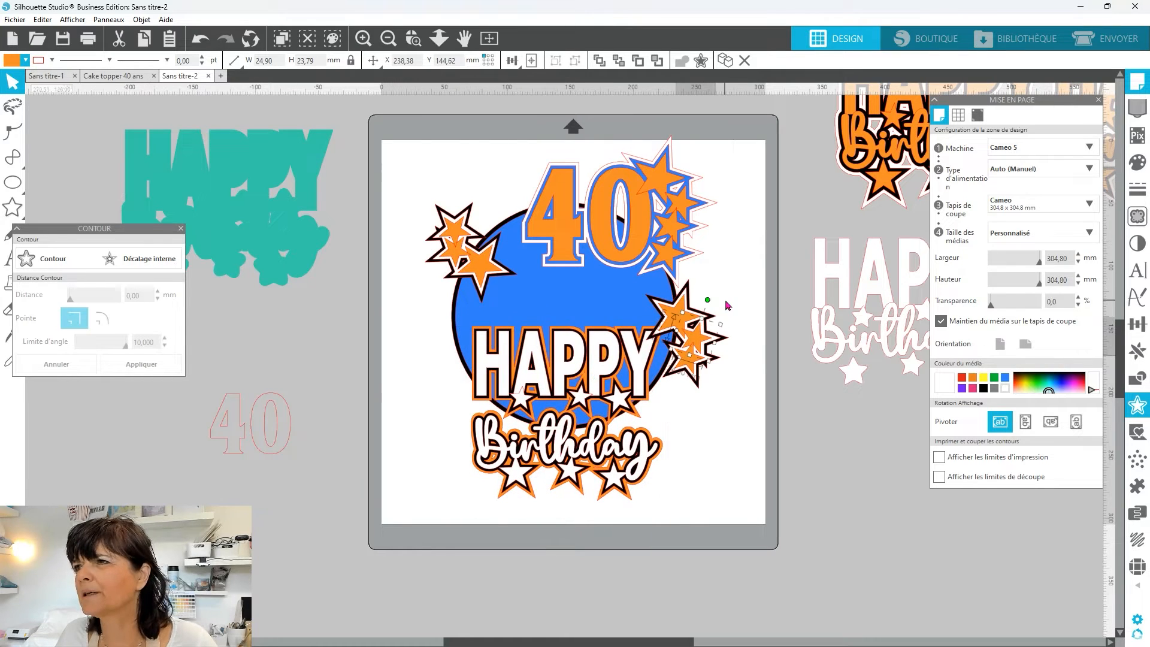
Step: Rotate and shrink the right-hand star cluster so it sits above the lettering's end, and nudge "HAPPY Birthday" slightly down and right
click(713, 350)
drag(690, 349, 723, 337)
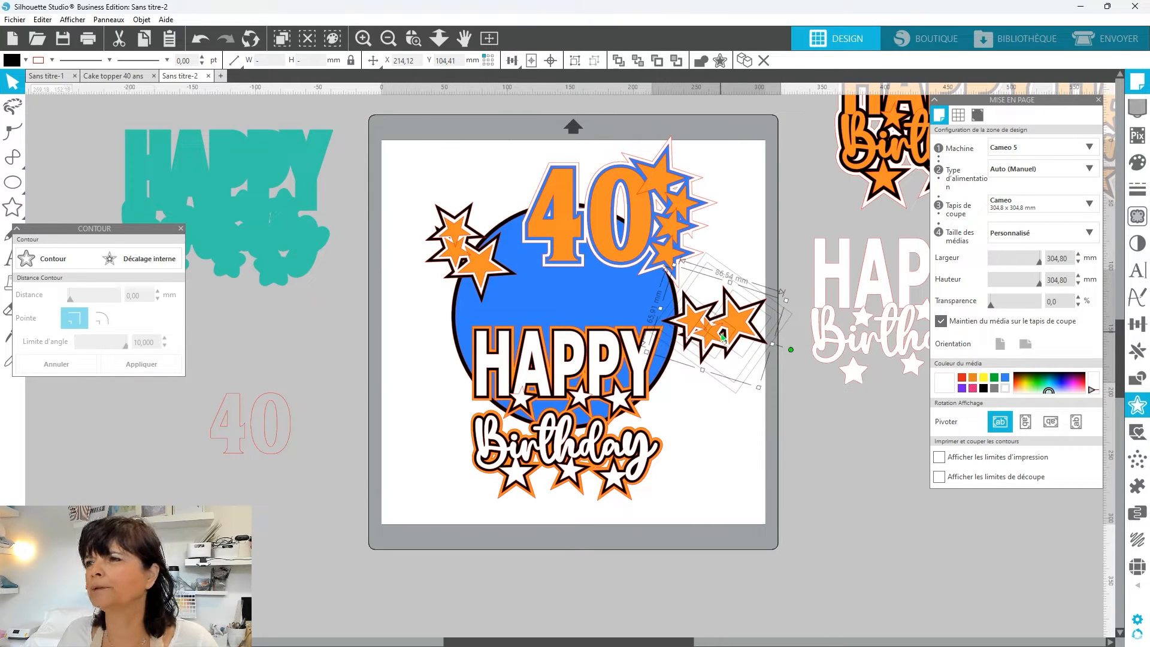
mouse_move(722, 337)
mouse_down()
mouse_move(779, 339)
mouse_move(706, 326)
mouse_up()
click(760, 403)
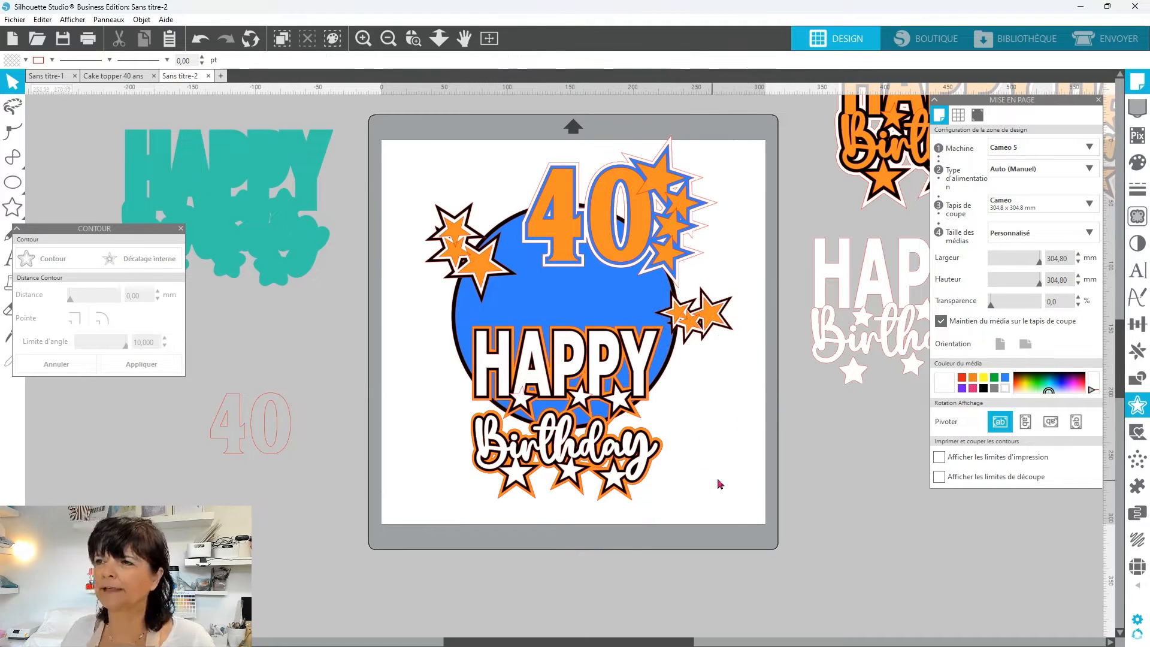
click(607, 475)
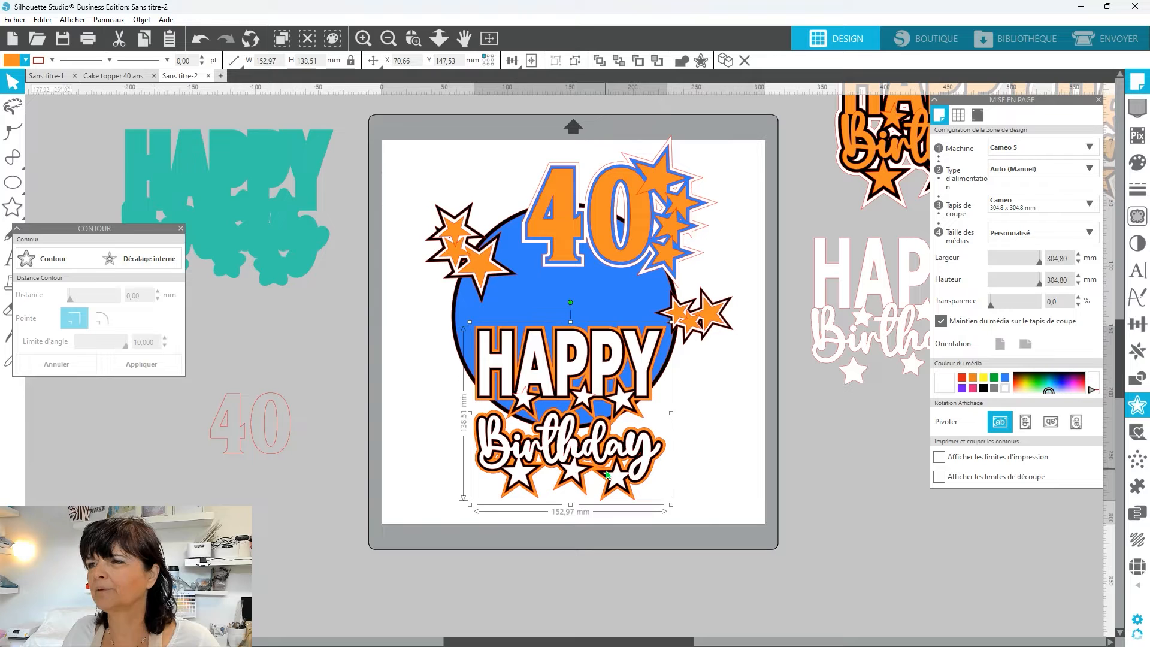
drag(607, 475, 607, 479)
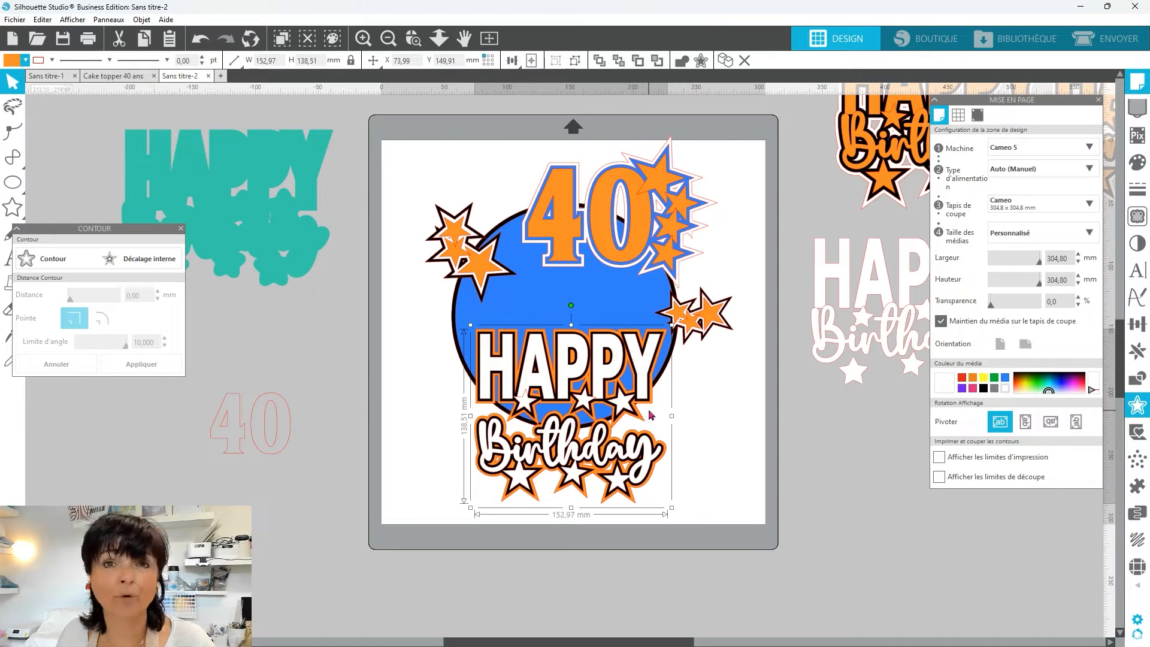
Step: Switch to the "Cake topper 40 ans" document and examine the finished toppers and the separate first-name piece
click(110, 74)
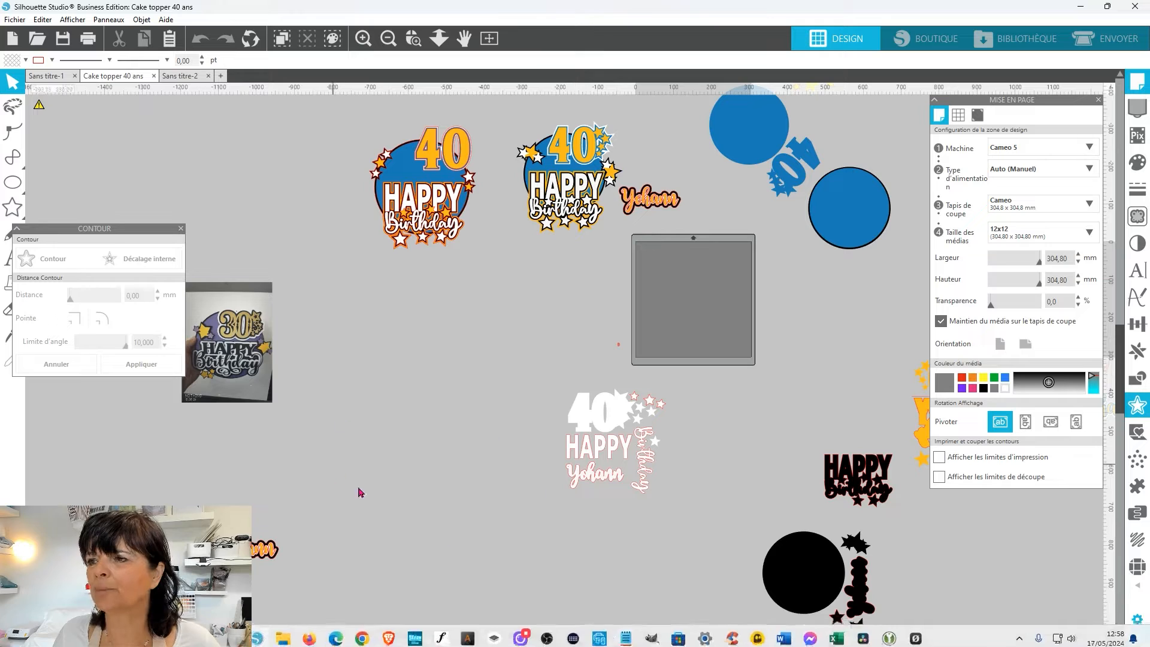
scroll(592, 643, right, 3)
scroll(591, 642, right, 3)
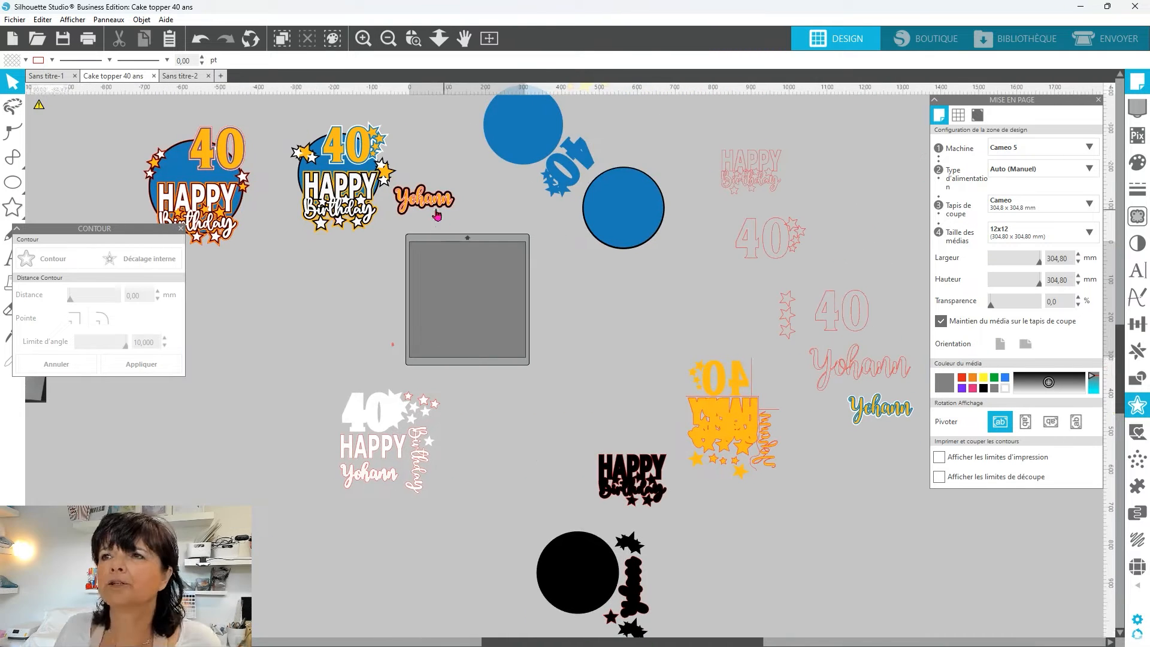
drag(433, 208, 427, 203)
click(490, 286)
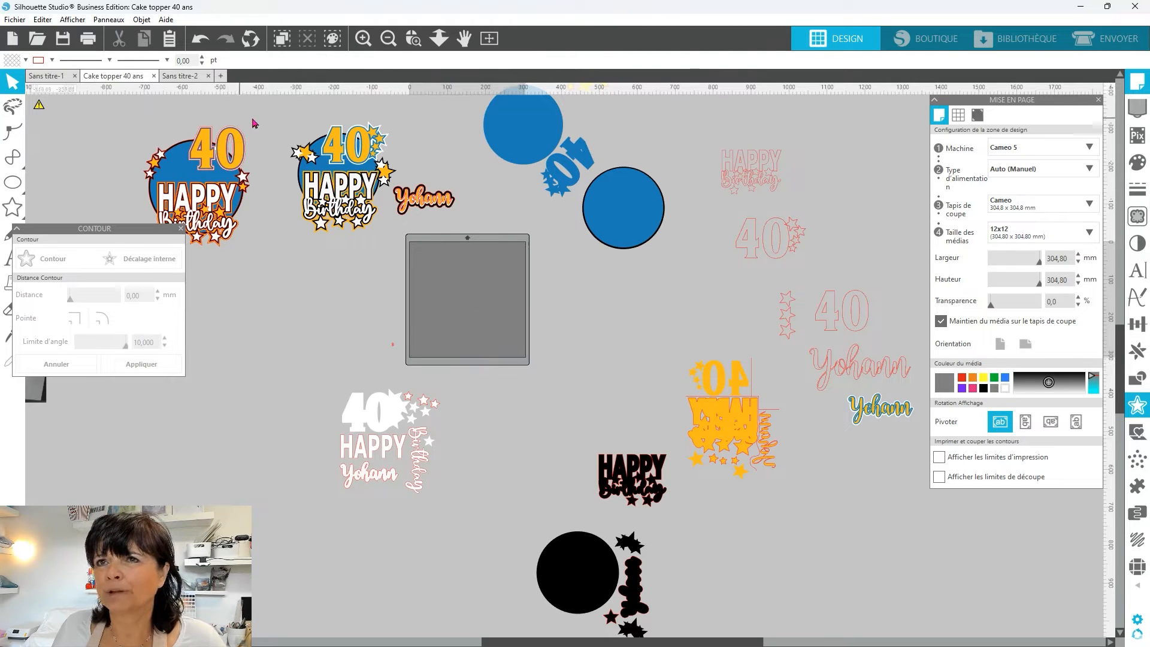
click(231, 235)
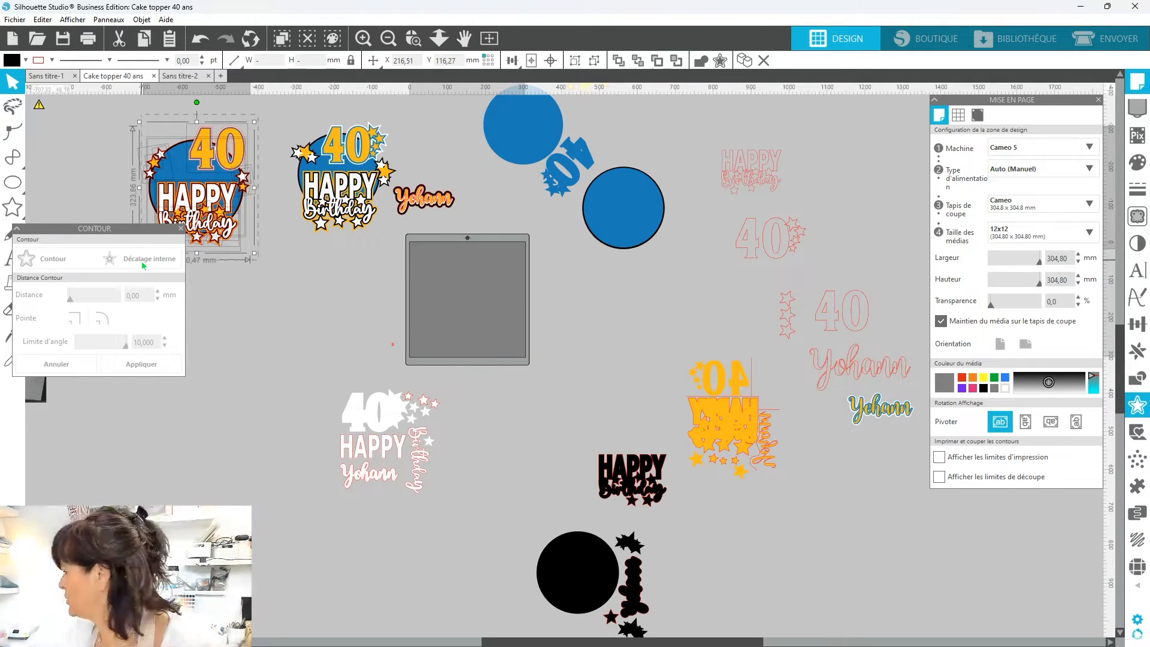
click(102, 318)
Step: Duplicate the second finished topper, place the copy below the original and ungroup it
click(294, 119)
click(306, 157)
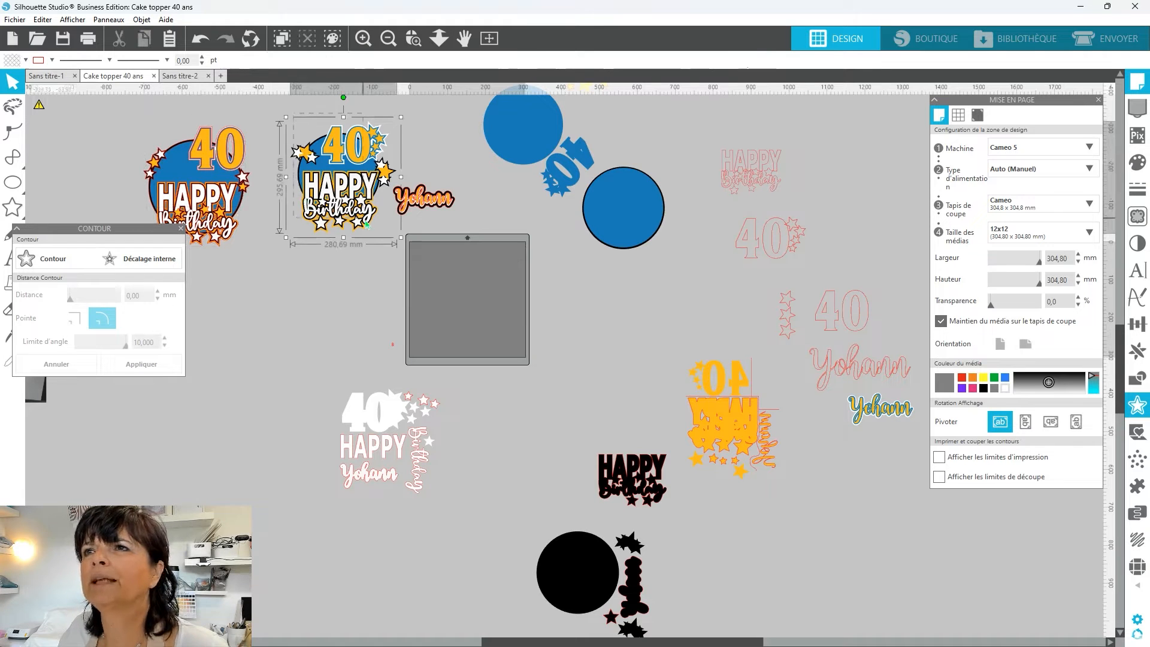
key(ctrl+d)
drag(346, 324, 289, 336)
right_click(289, 307)
click(327, 511)
Step: Move the yellow "40" with its stars, the loose yellow stars and the yellow "HAPPY Birthday" backing onto the cutting mat
drag(311, 303, 446, 285)
drag(344, 321, 441, 300)
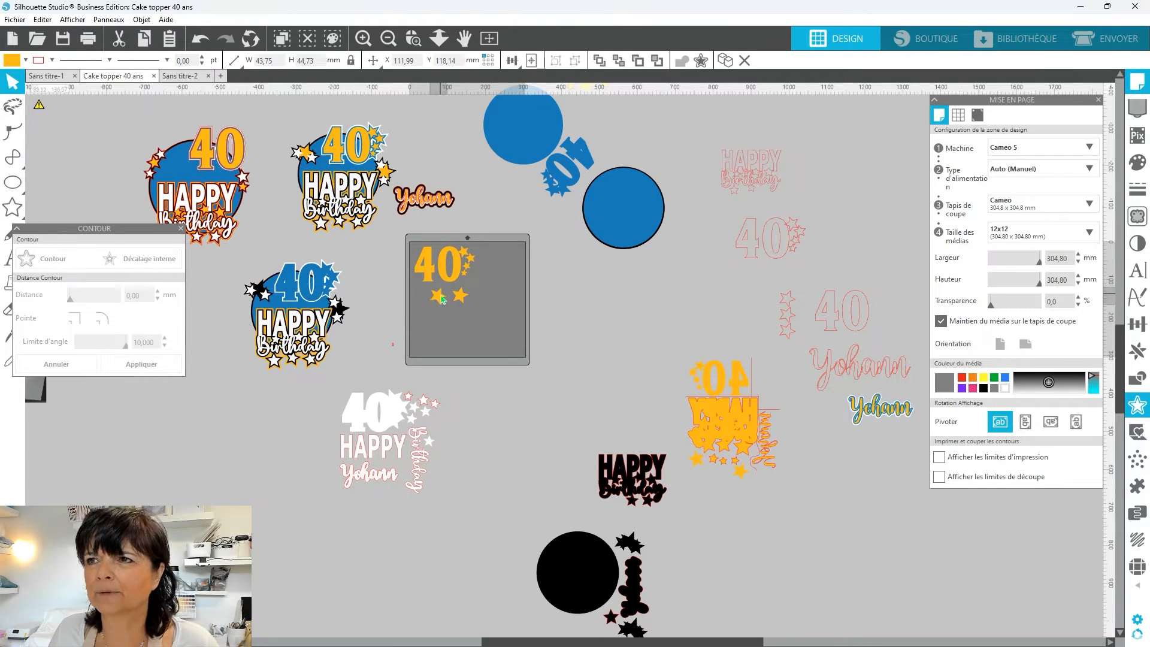
drag(297, 326, 466, 337)
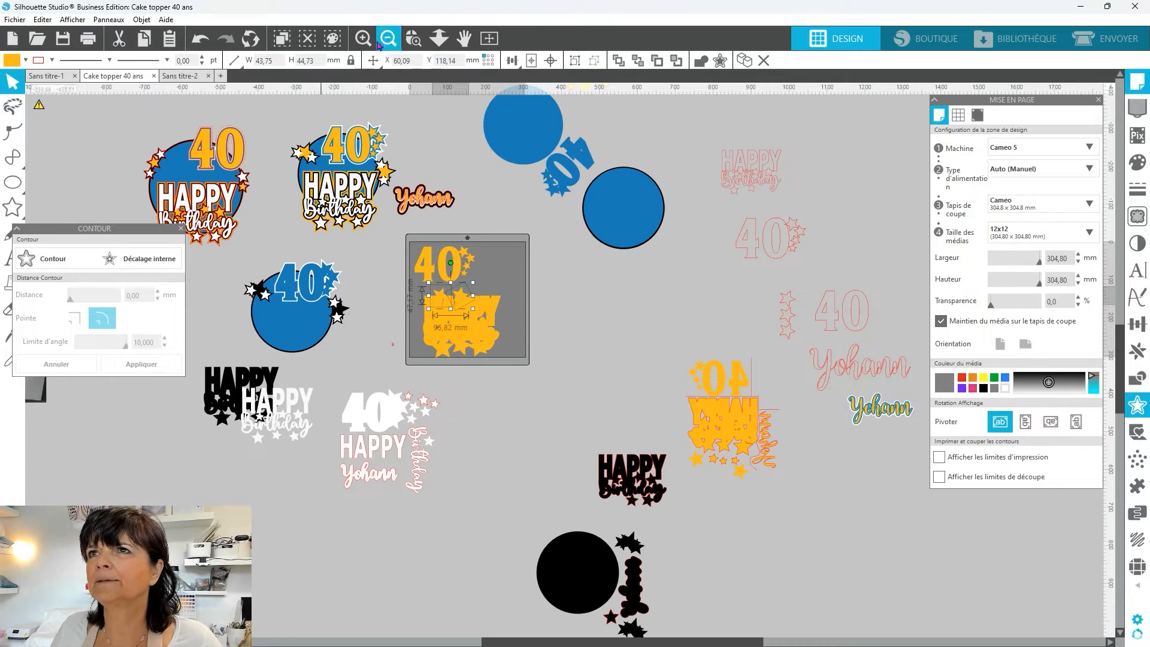
Step: Arrange the two loose yellow stars beside the "40" and shift the "HAPPY Birthday" backing up and left on the mat
scroll(467, 300, up, 5)
click(357, 341)
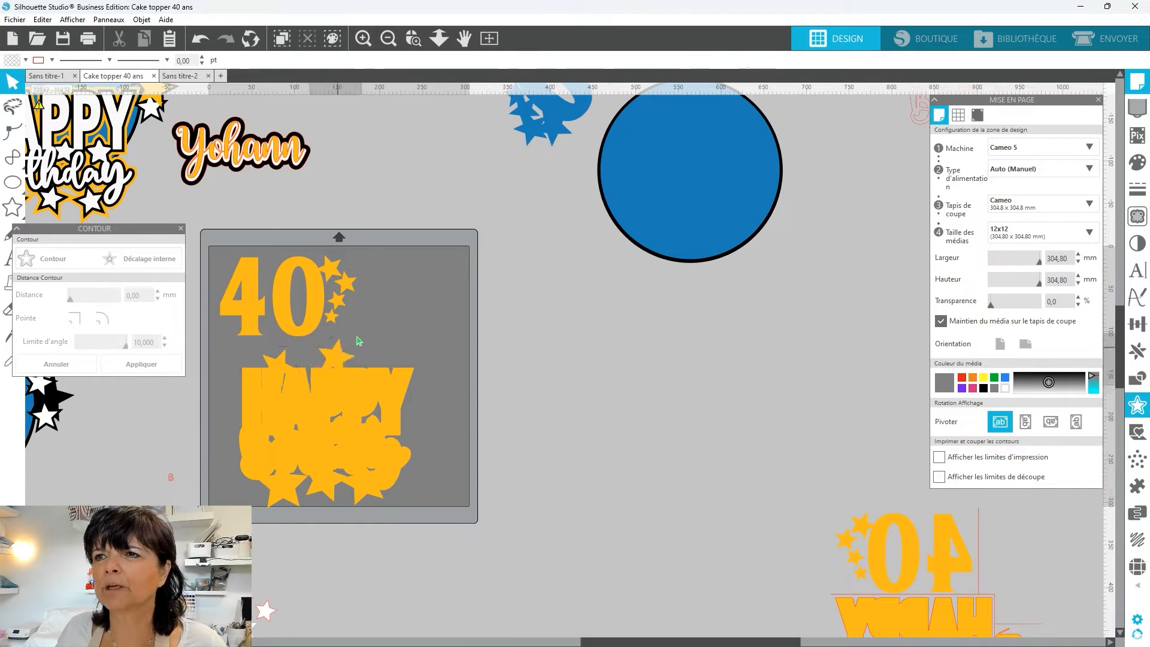
drag(338, 353, 387, 279)
drag(282, 361, 429, 267)
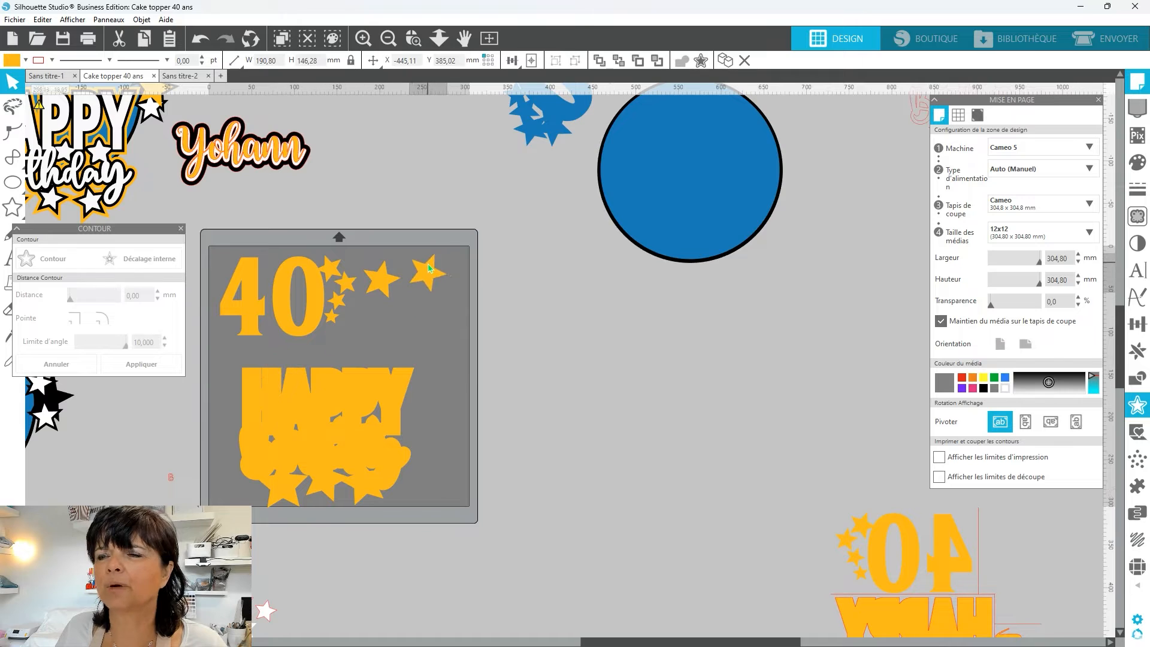
drag(333, 455, 312, 446)
Step: Duplicate all the yellow pieces on the mat and place the copy in the free area beside it
drag(456, 241, 209, 535)
key(i)
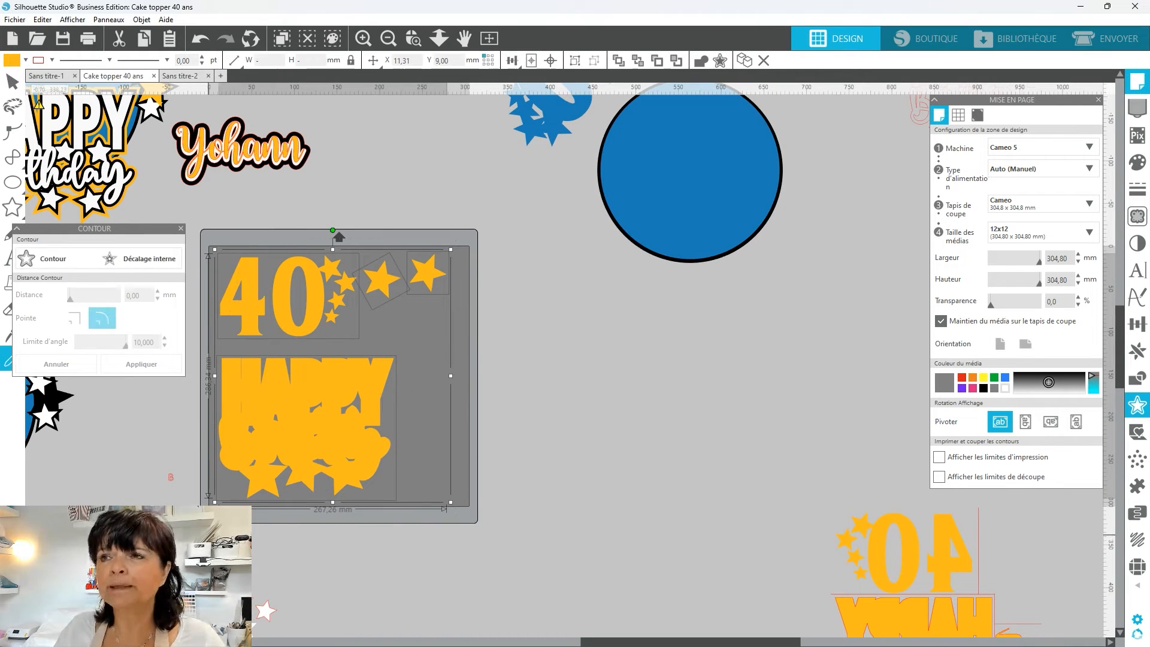
key(ctrl+d)
drag(579, 405, 672, 423)
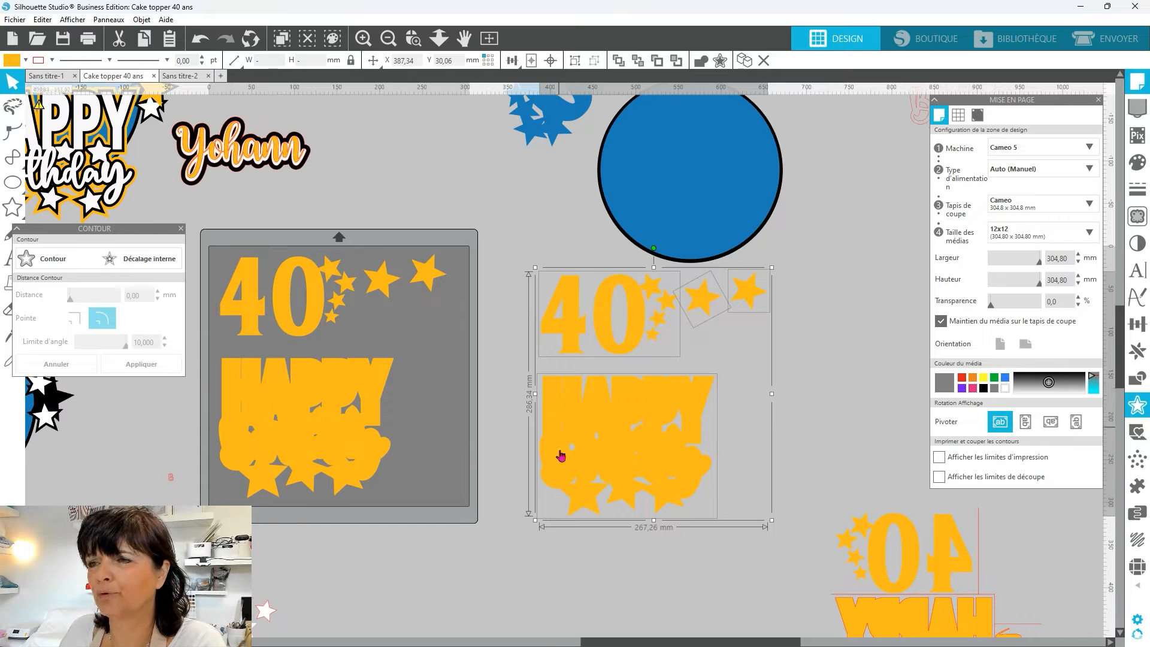
Step: Mirror the copied yellow pieces horizontally and move them a little closer to the mat
right_click(581, 426)
click(644, 217)
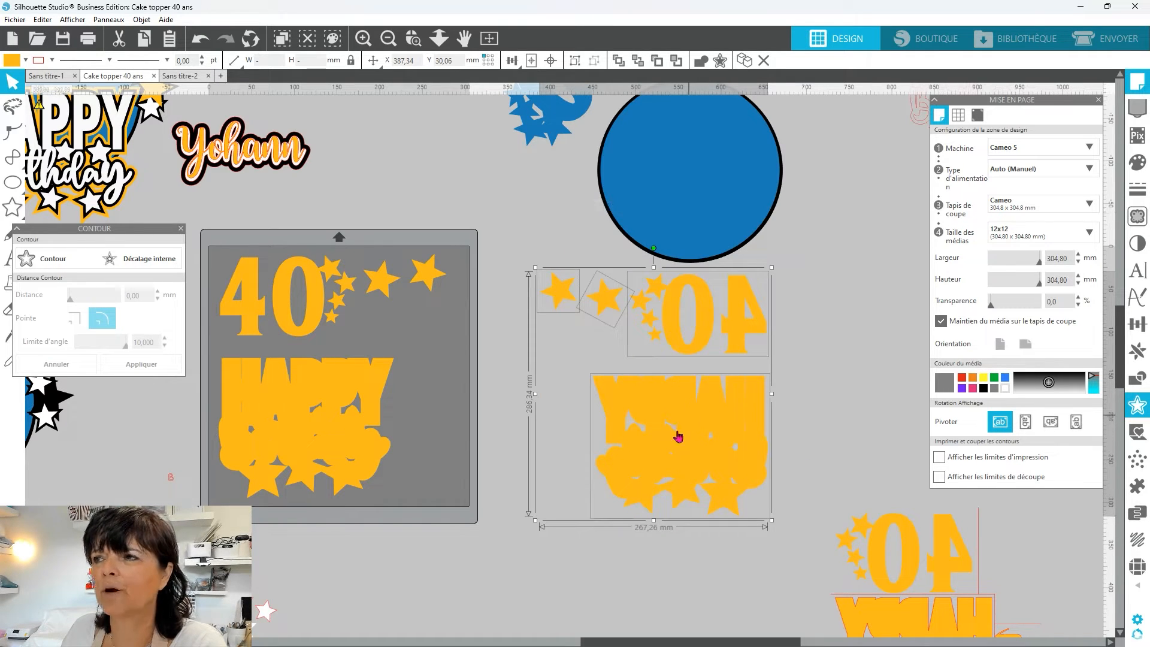
drag(669, 455, 635, 466)
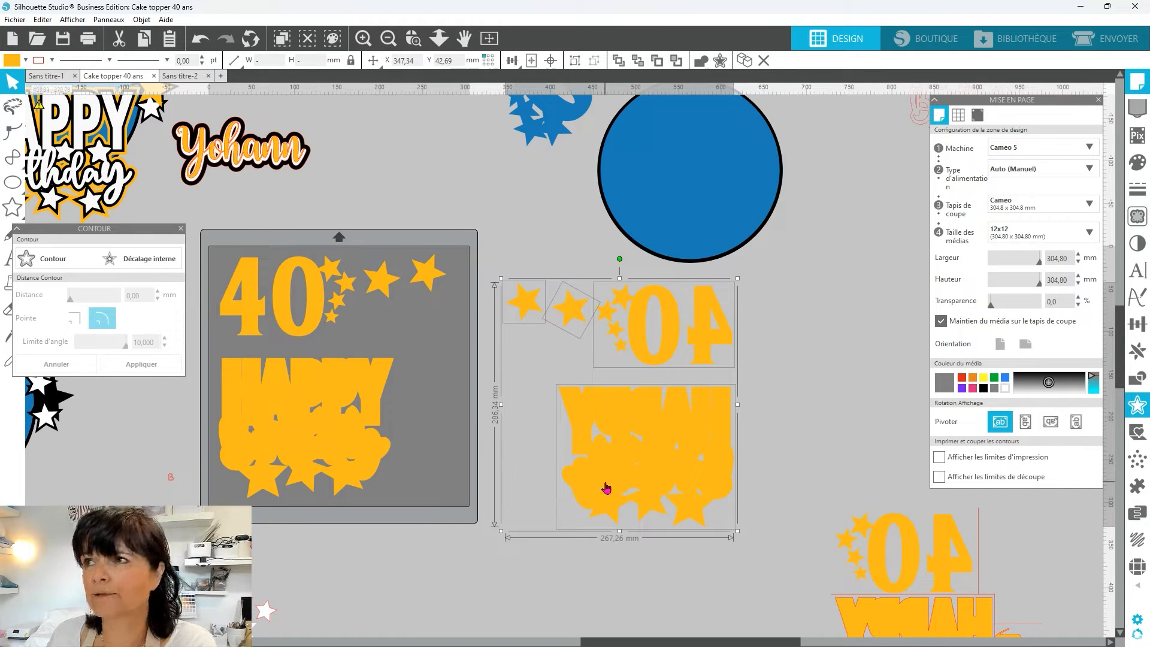
click(388, 38)
click(388, 38)
click(388, 37)
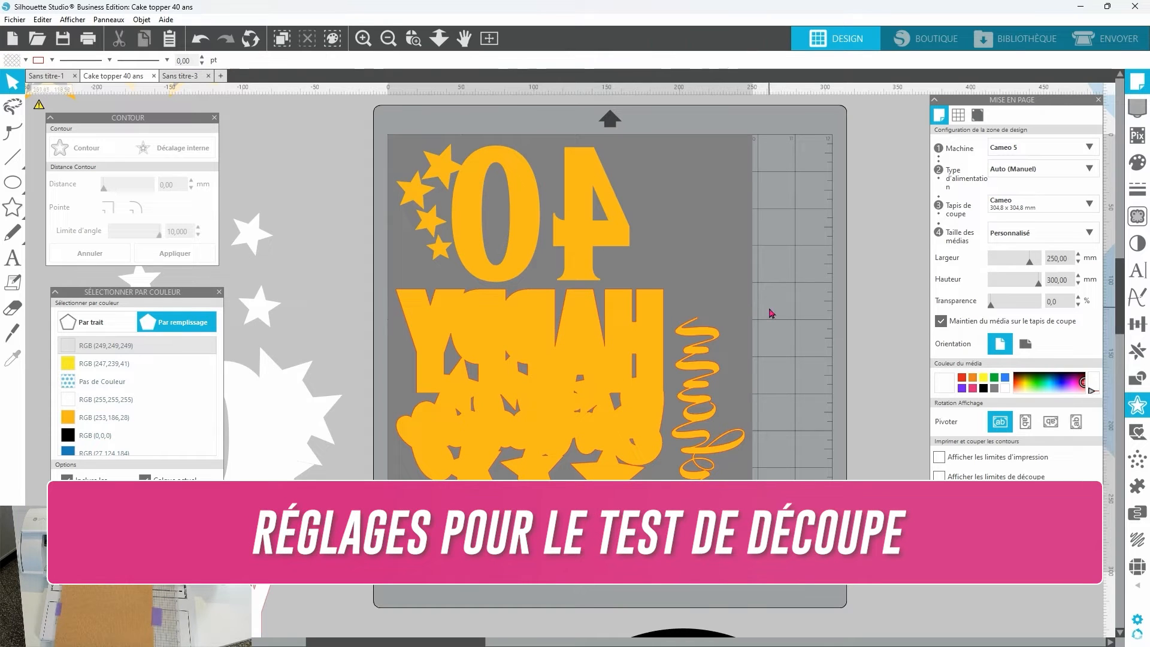
Step: Set up the cut with the material "Transfert à chaud, Paillettes", the tool "Lame manuelle, 1 mm" and a force of 12
click(1108, 38)
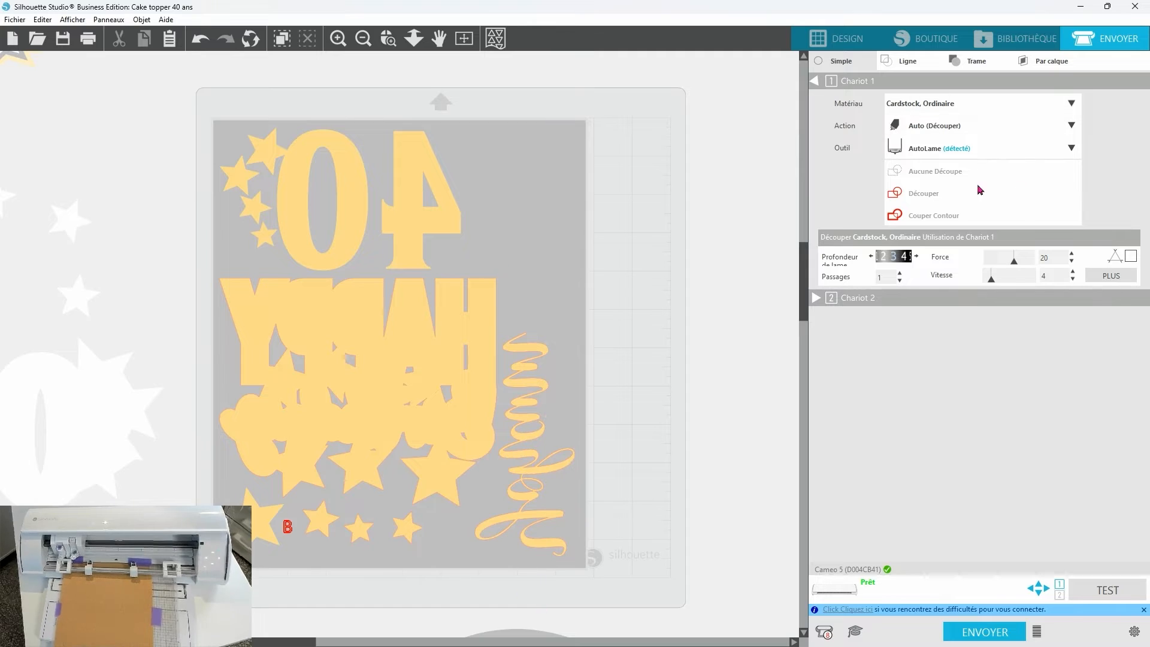
click(971, 103)
text(trans)
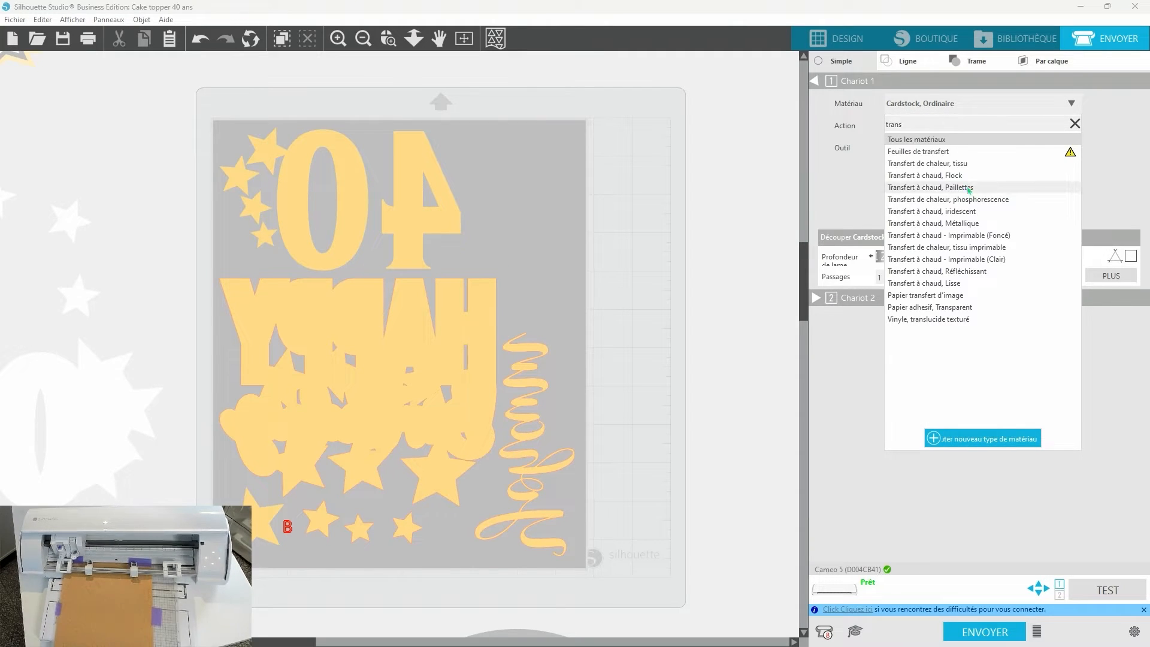
click(969, 187)
drag(1032, 265, 1021, 265)
click(989, 148)
click(998, 192)
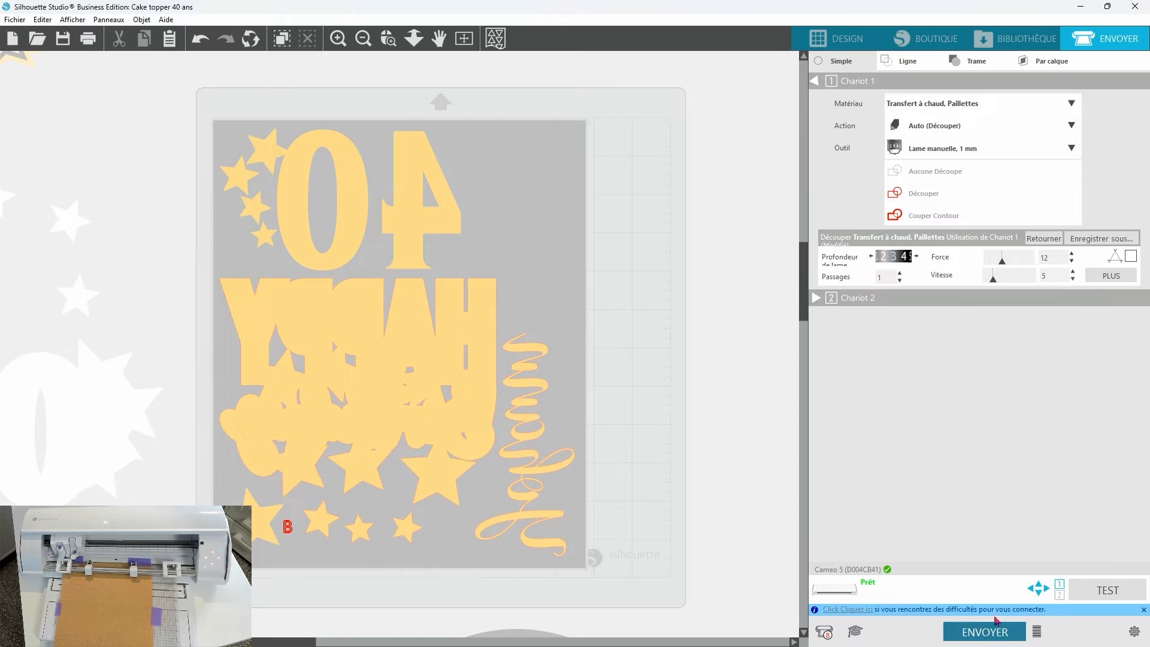
Step: Send the cut to the Cameo 5, raise the force to 14 and send the cut again
click(985, 632)
click(1017, 599)
click(713, 450)
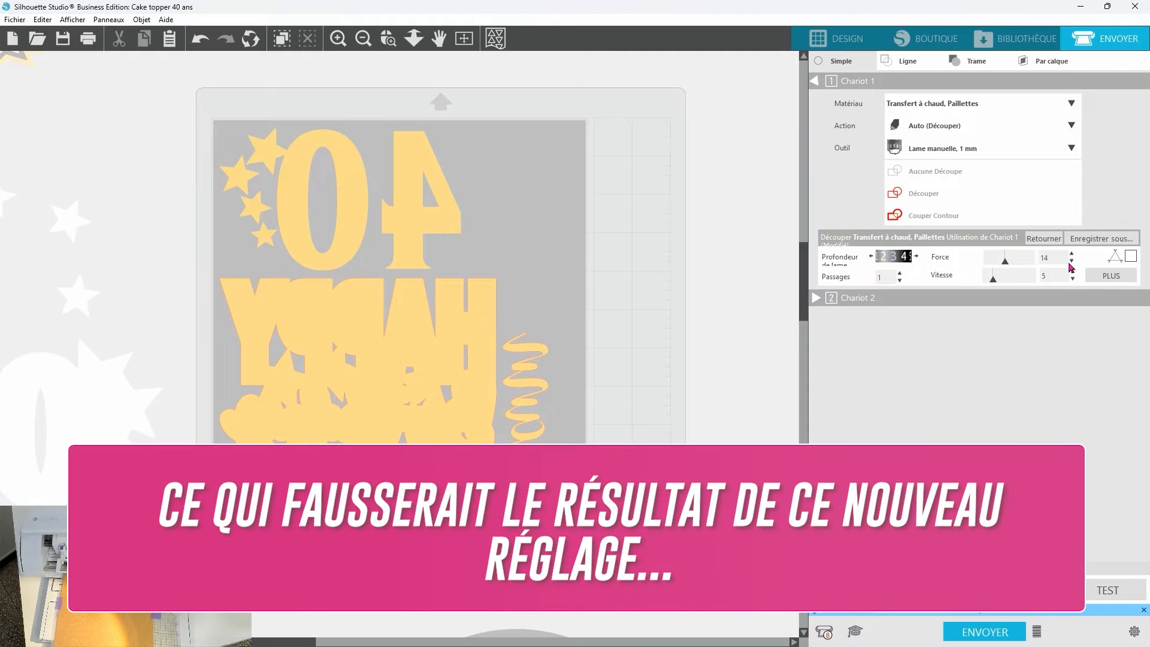
click(338, 344)
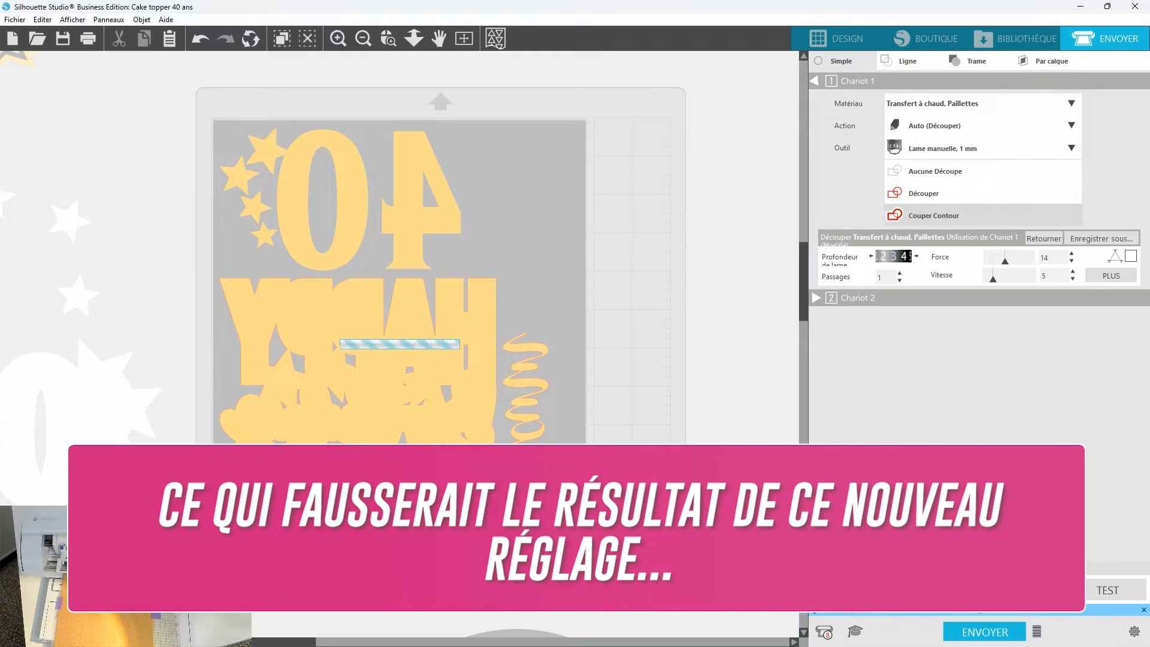
click(985, 632)
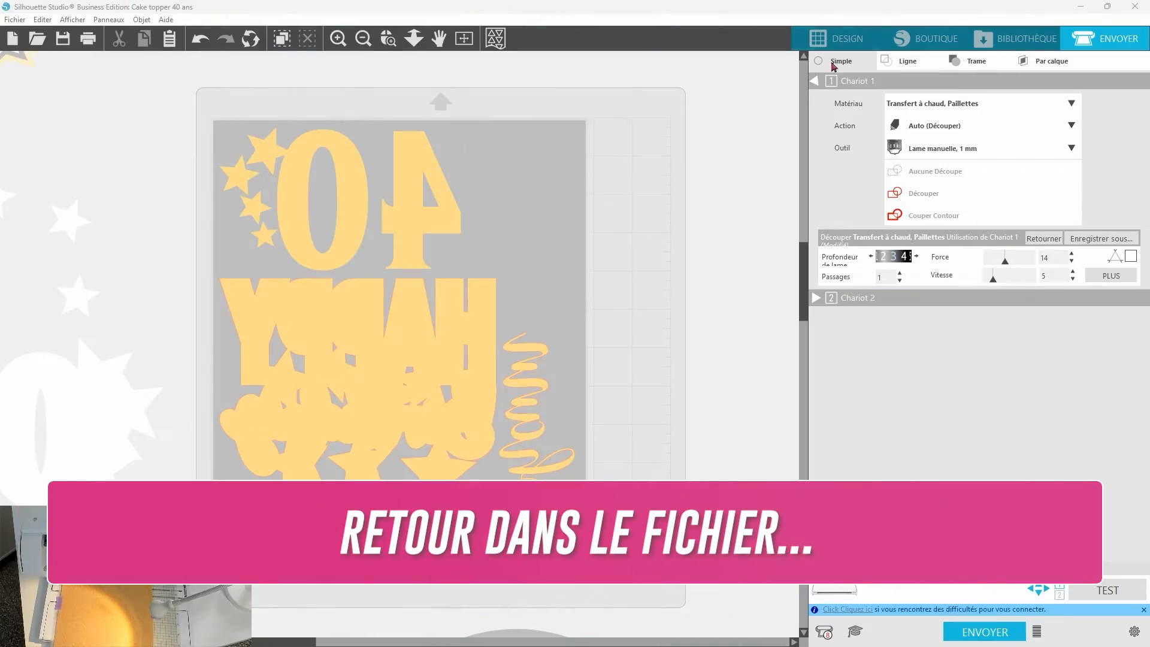
Step: Draw straight weeding cut lines below the mirrored 40, beside it about 102 mm high, and above the name about 55 mm long
click(839, 38)
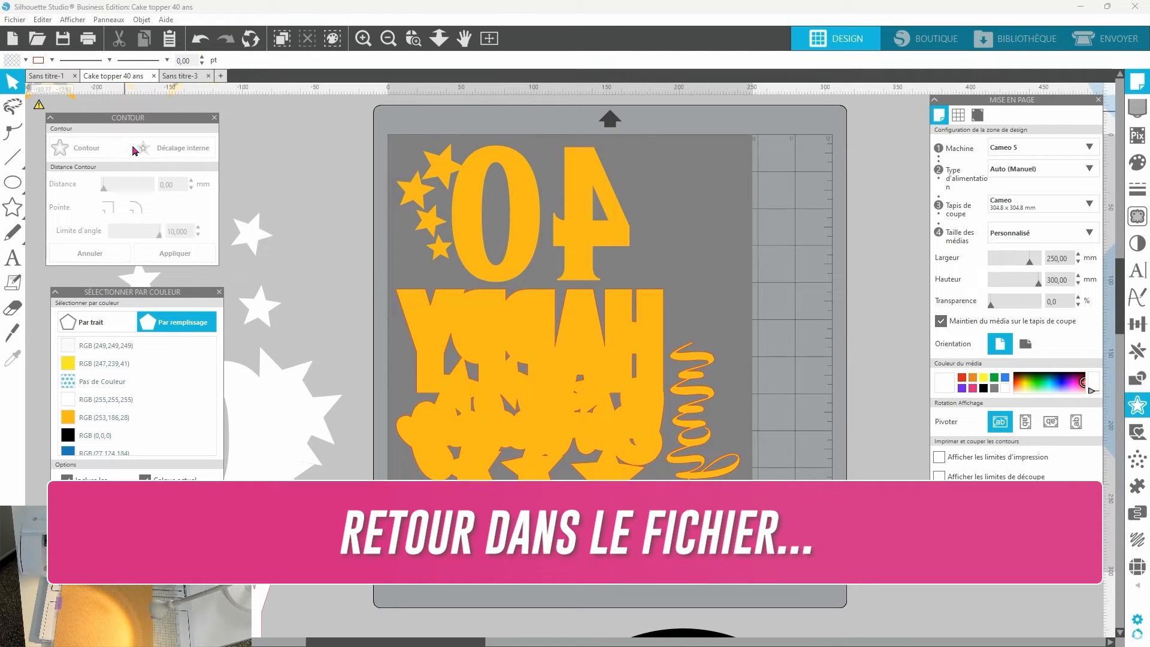
click(13, 161)
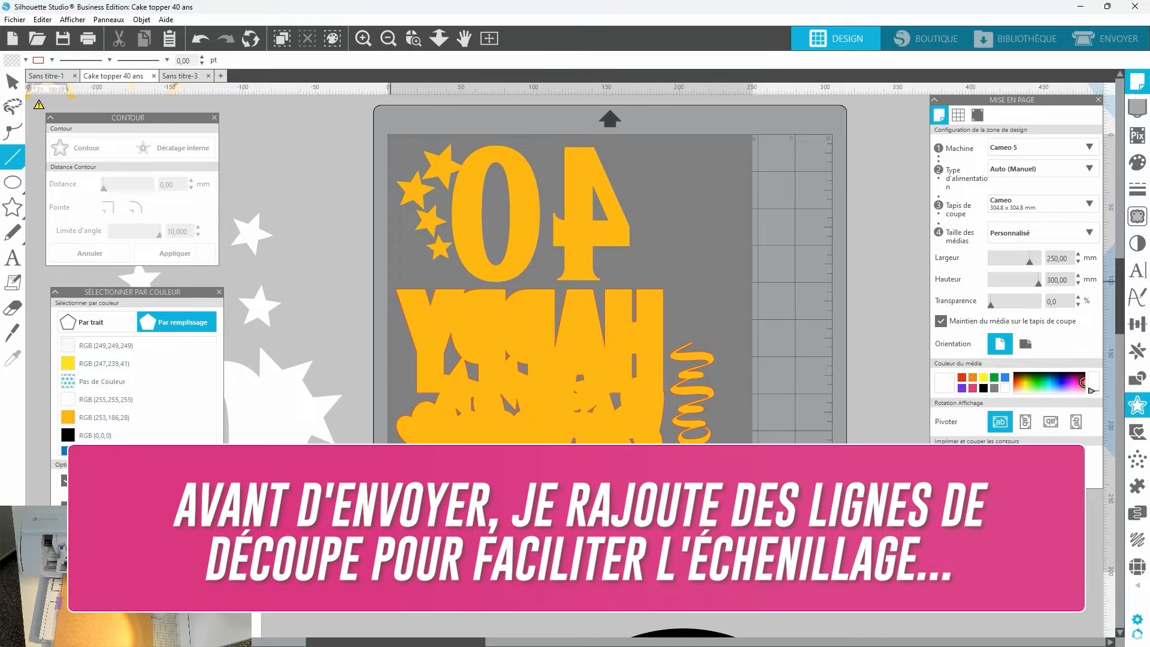
mouse_move(390, 281)
mouse_down()
mouse_move(666, 280)
mouse_move(640, 251)
mouse_move(640, 131)
mouse_up()
click(14, 160)
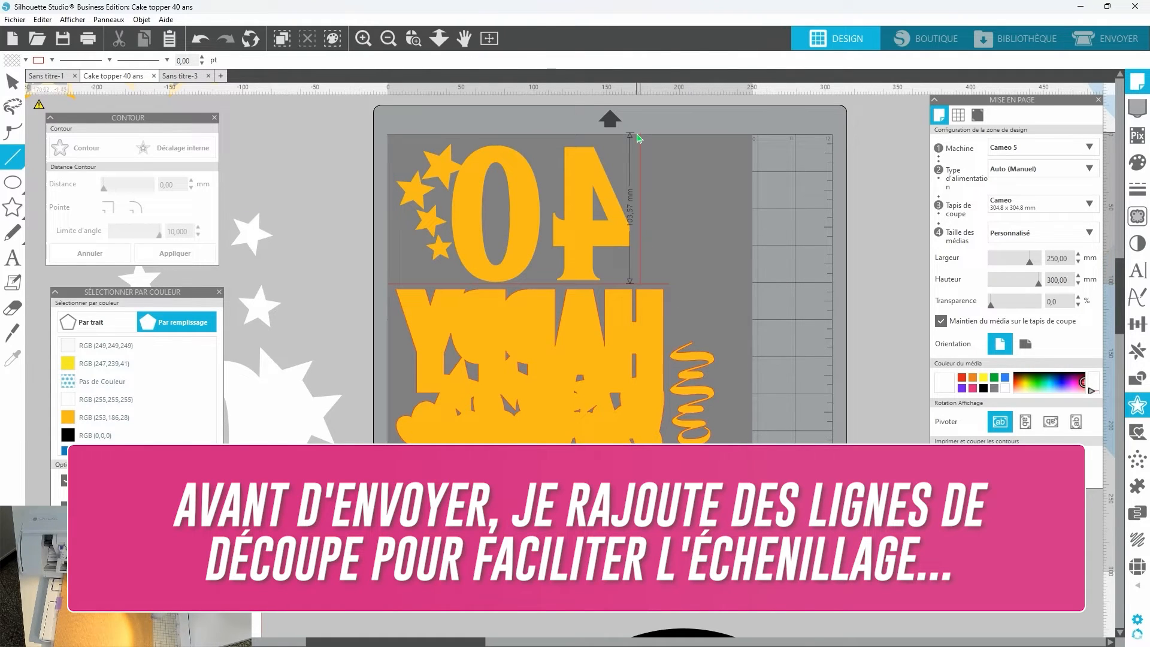
click(13, 157)
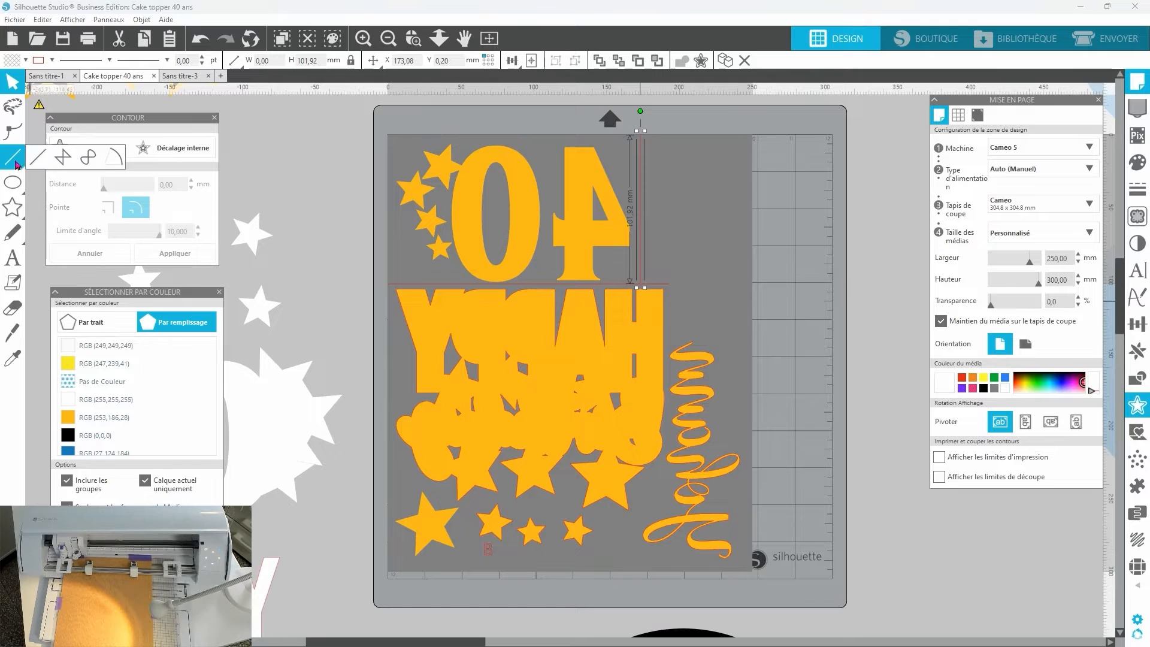
drag(664, 330, 753, 330)
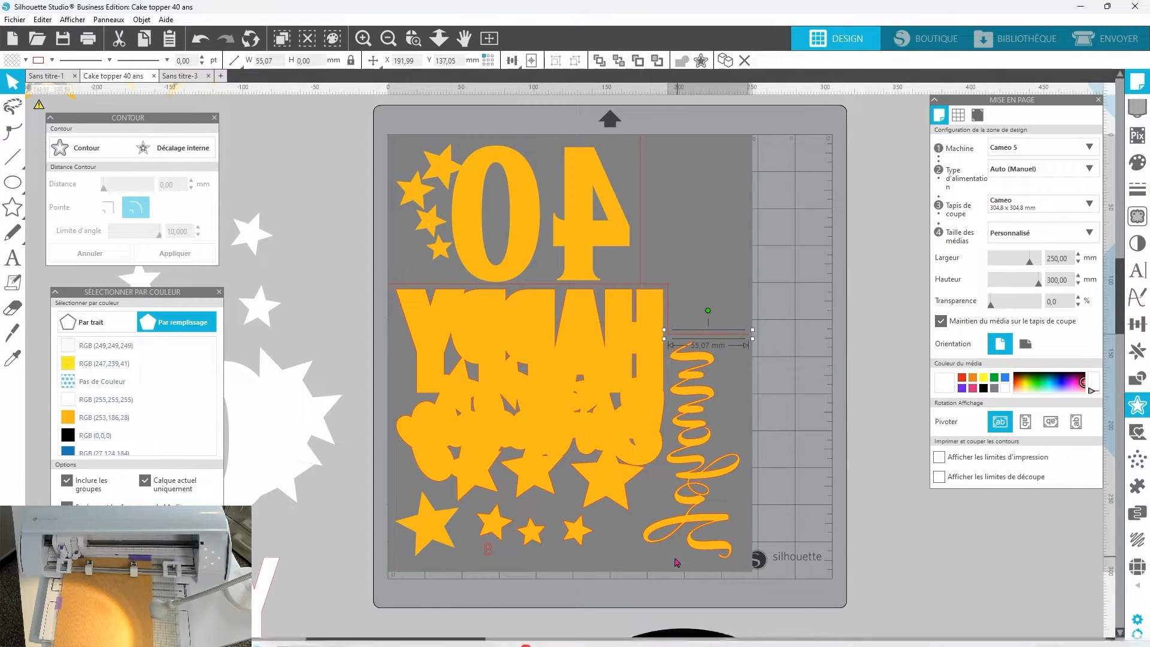
Step: Draw a curved cut line between the birthday text and the name down to the media's lower edge, and move the test B off the mat
mouse_move(13, 157)
click(87, 158)
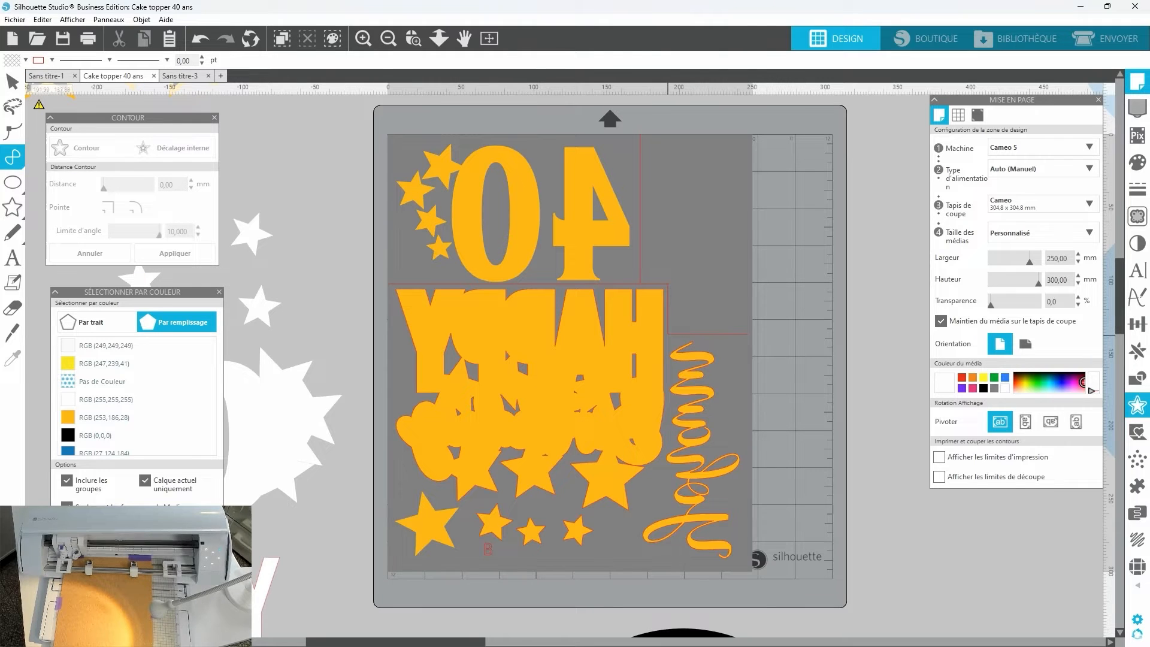
click(668, 335)
click(667, 446)
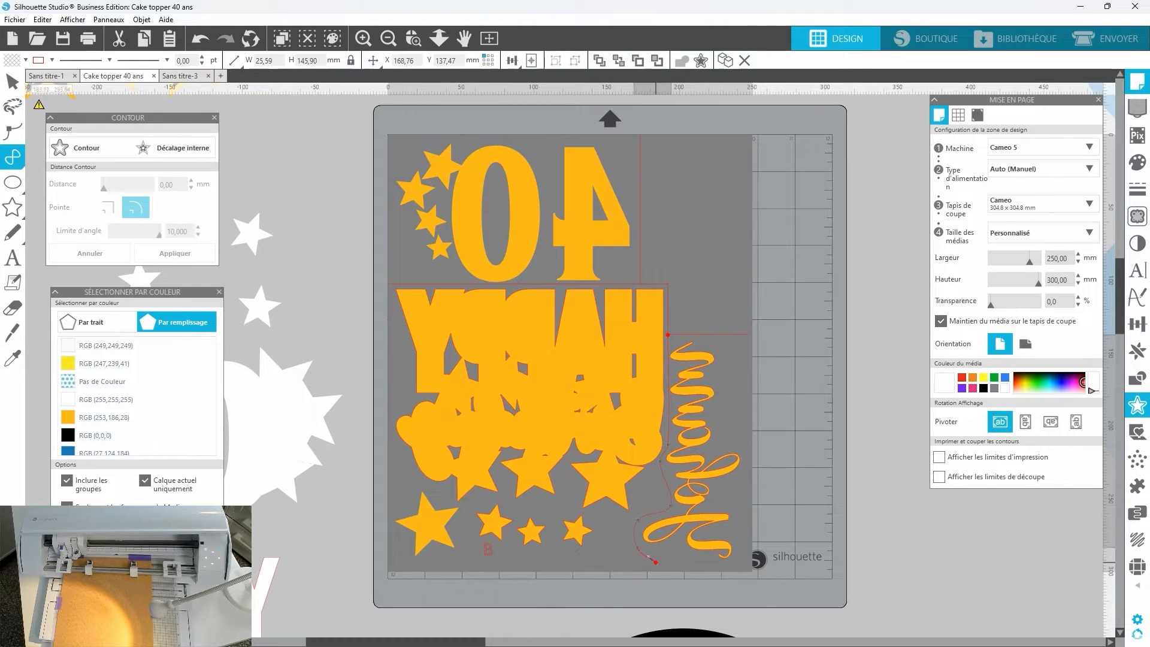
double_click(655, 562)
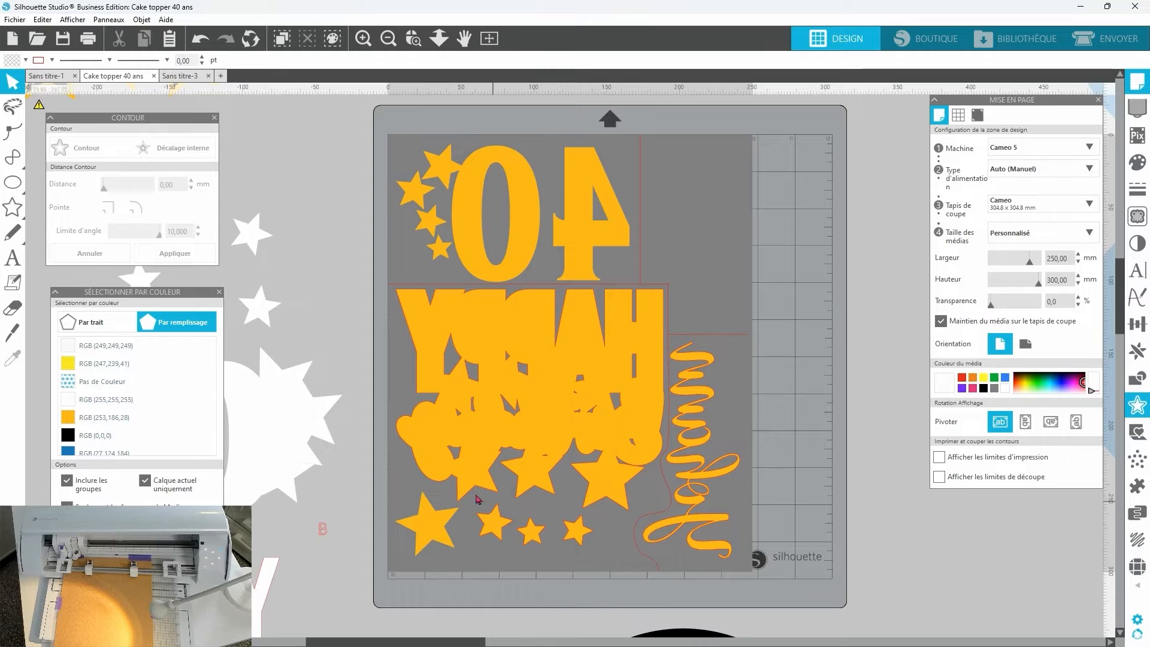
Step: Set all the pieces and weeding lines on the mat to "Découper" and send the glitter cut to the Cameo 5
click(1107, 38)
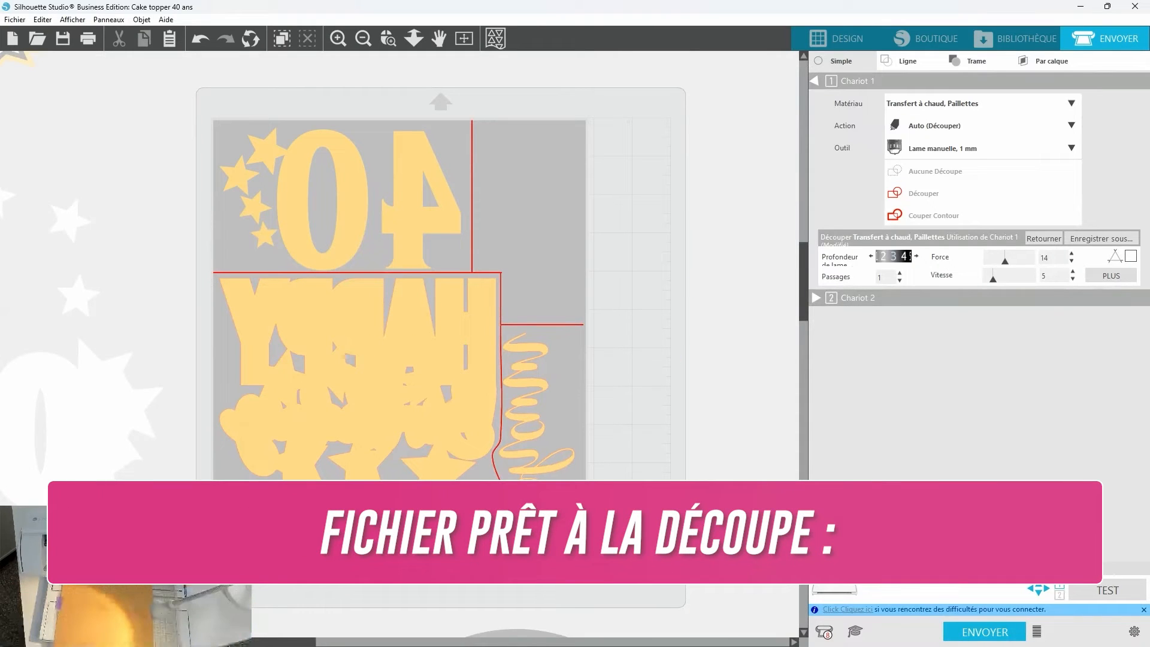
key(ctrl+a)
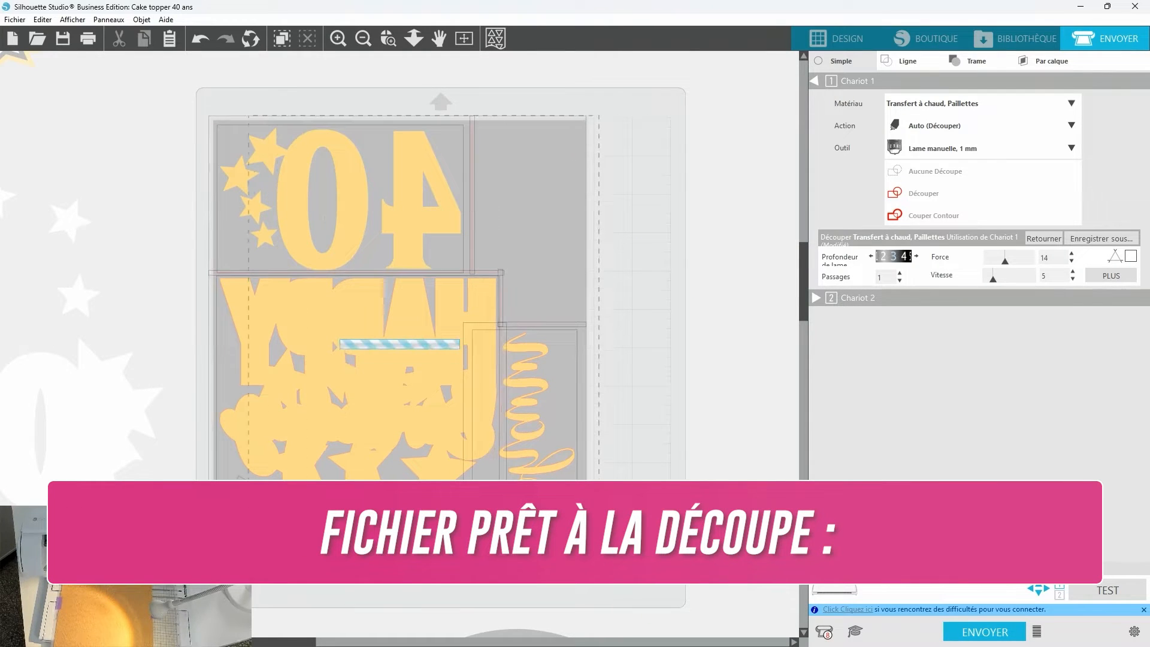
click(919, 194)
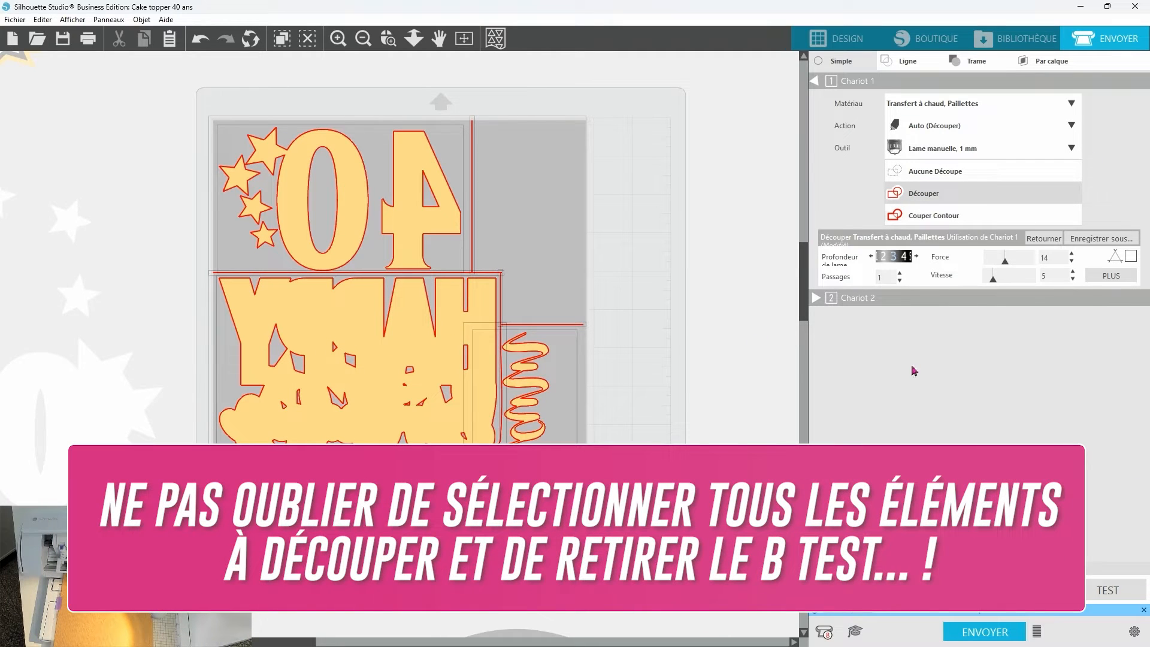
click(985, 632)
click(688, 362)
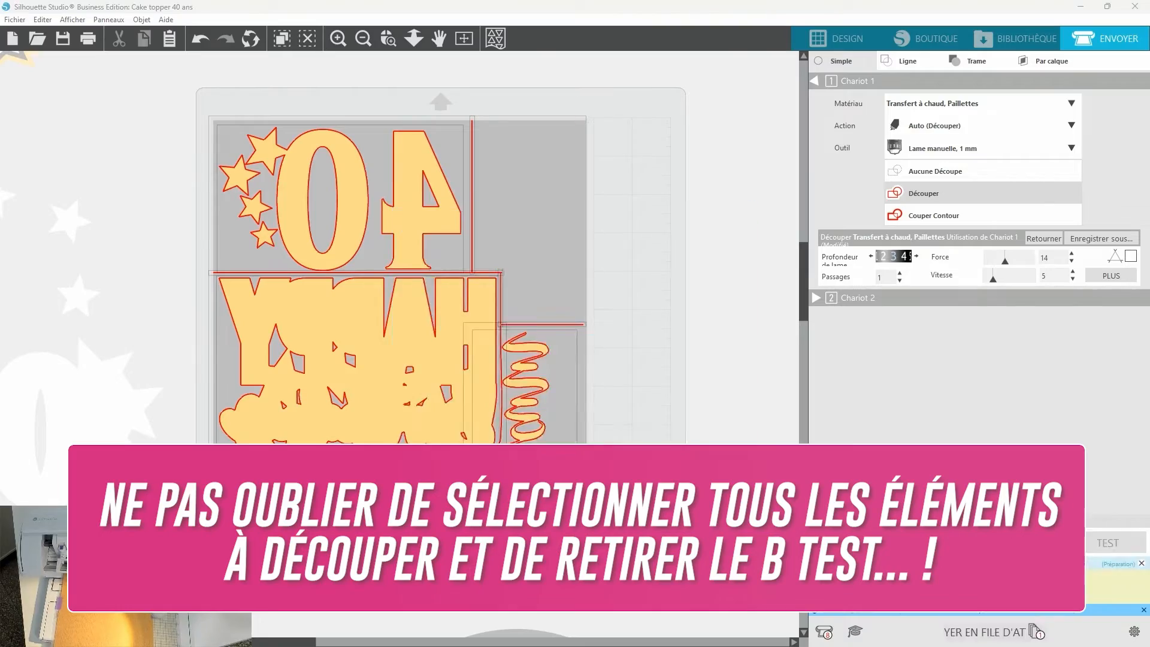
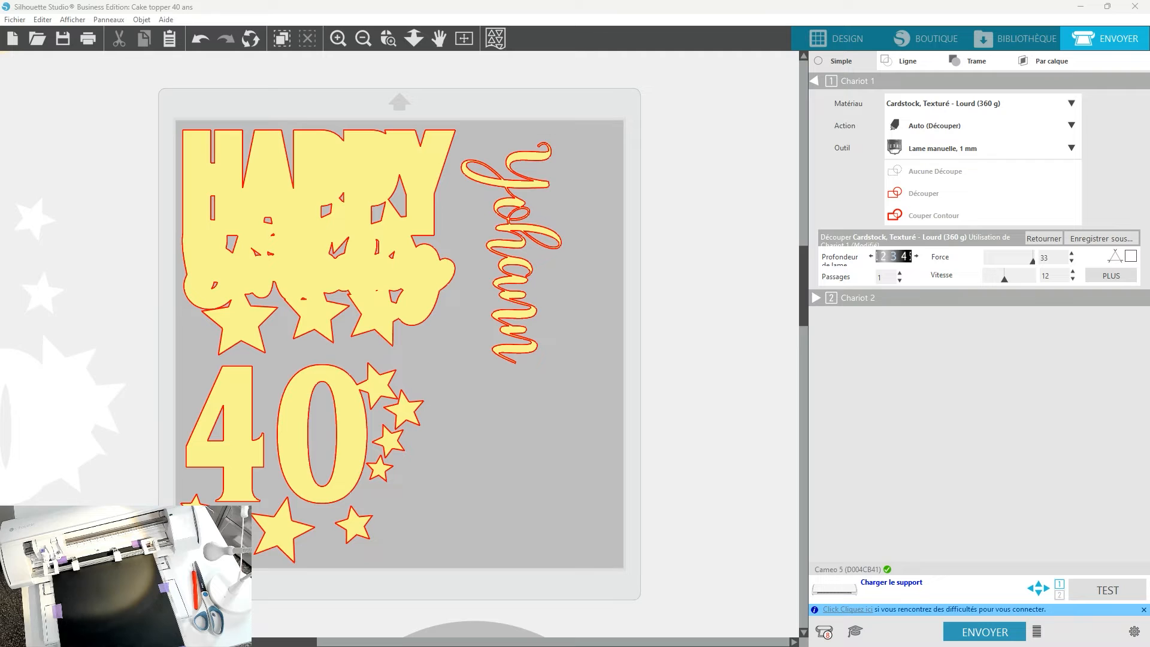
Step: Move all the yellow pieces off the mat to the free area above the blue circles
click(838, 38)
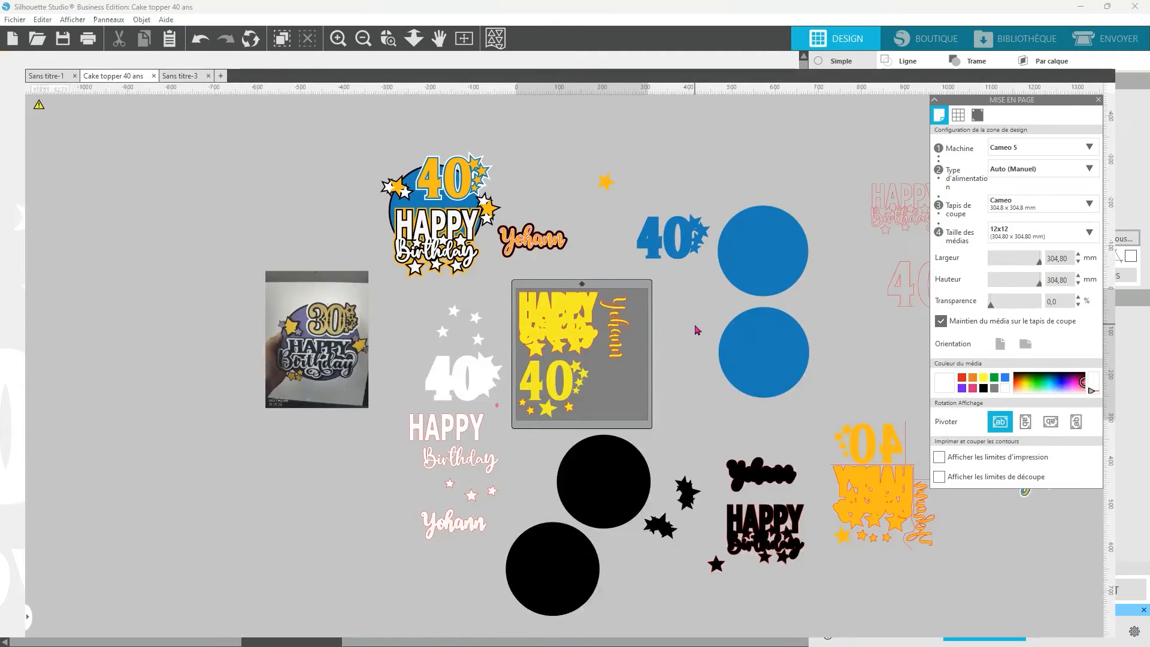
drag(561, 323, 555, 327)
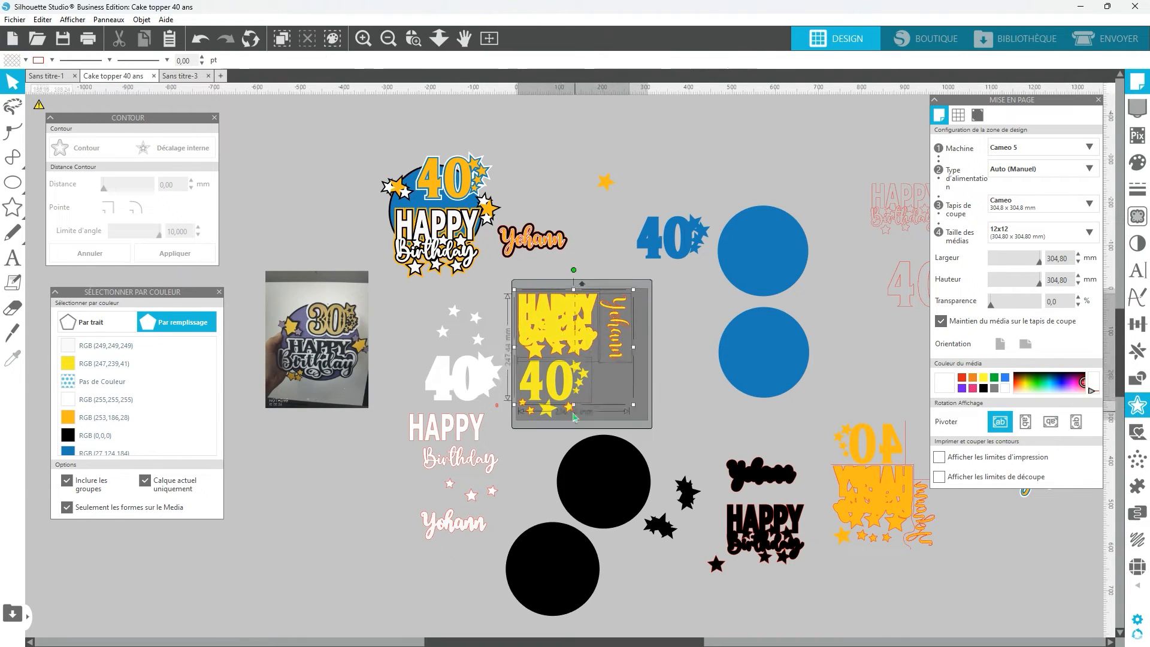
shift+click(520, 414)
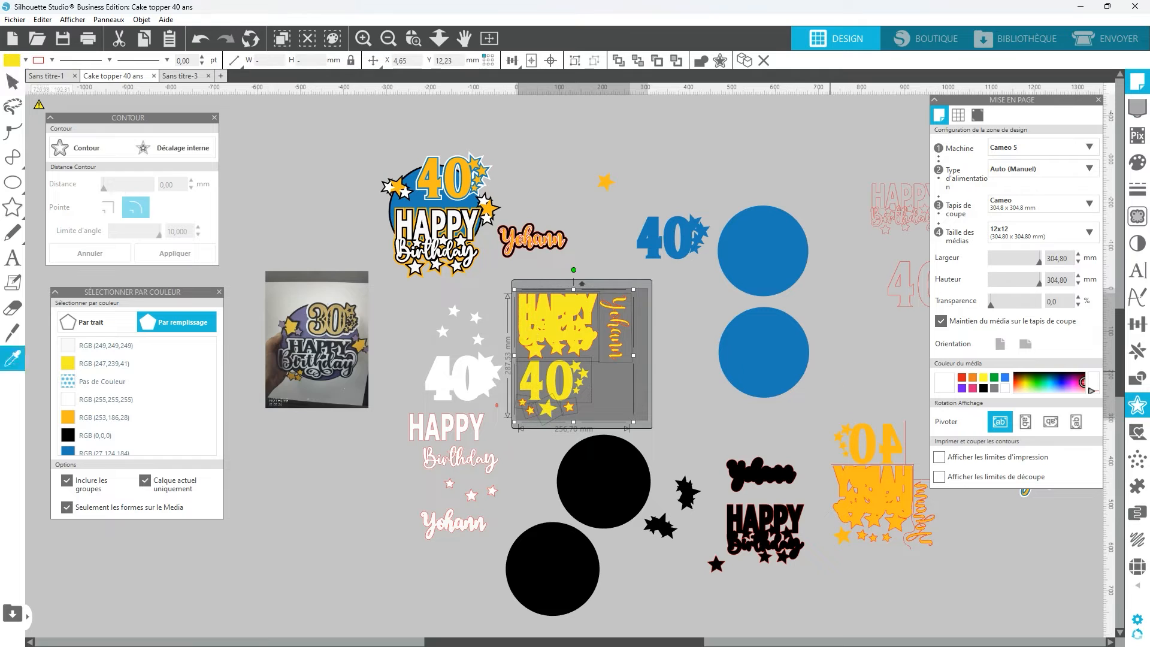
drag(574, 323, 743, 104)
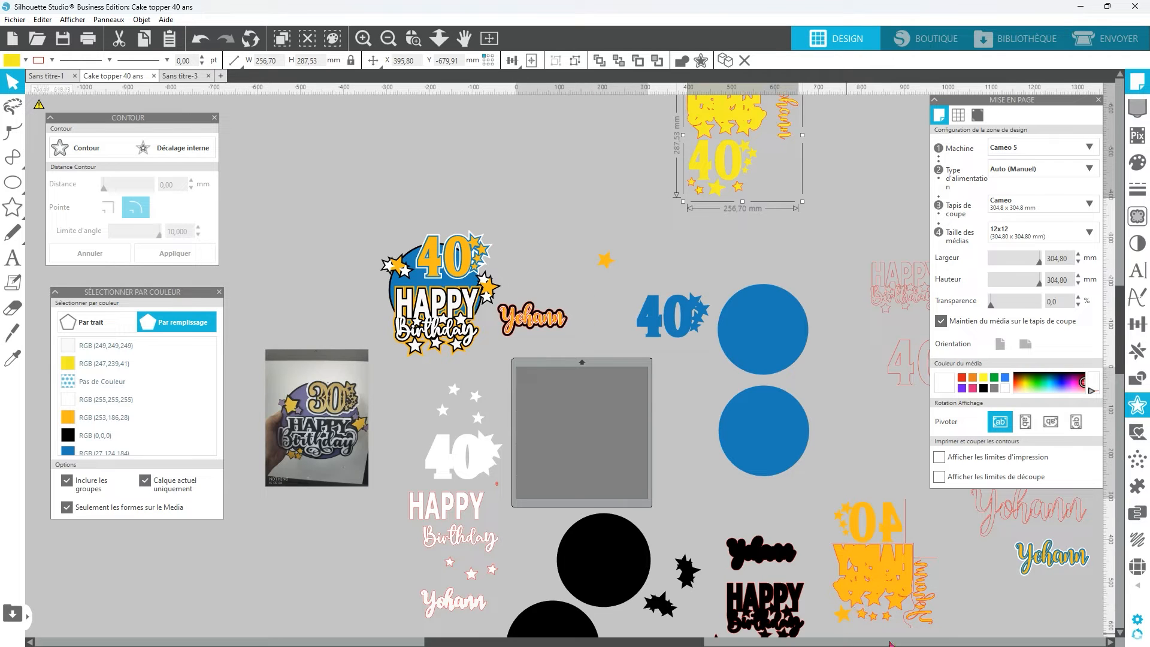
Step: Move the single orange star into the free space between the mat and the blue circles
scroll(978, 539, down, 1)
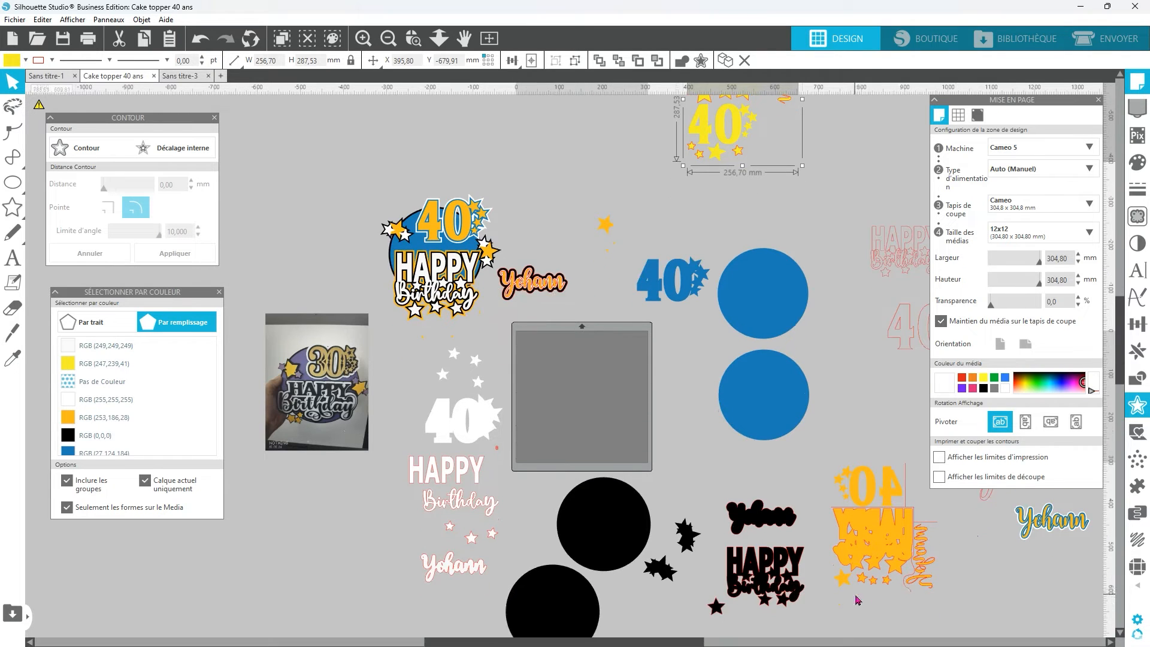
click(605, 232)
drag(605, 239, 690, 429)
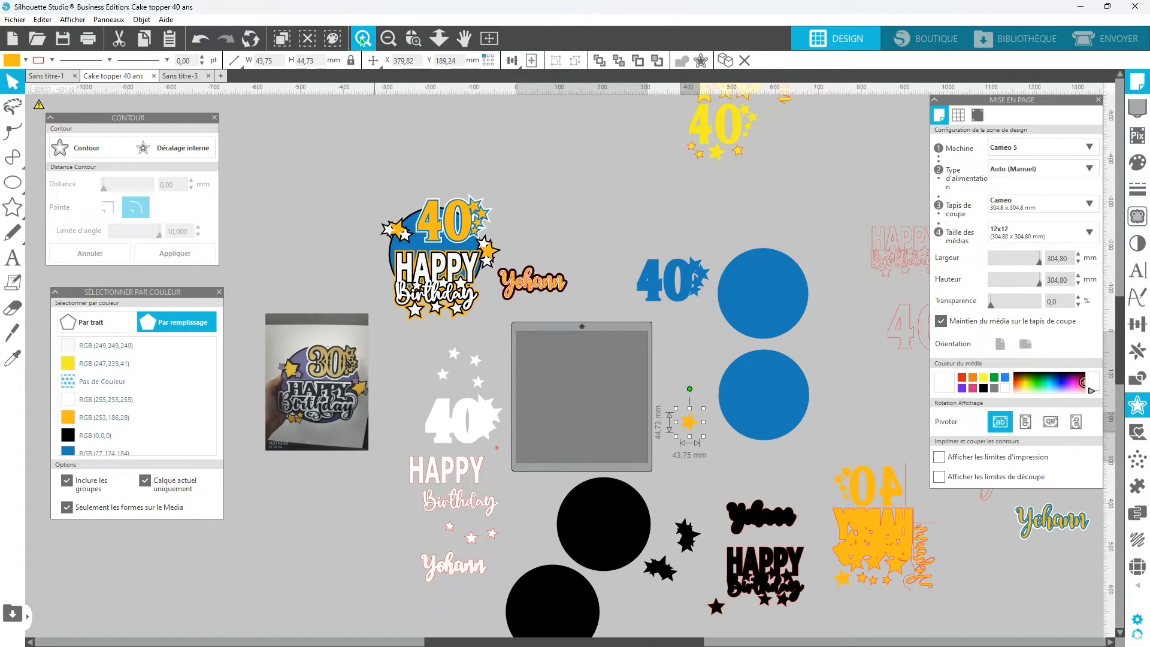
Step: Place one black circle and the two black star clusters on the emptied mat
scroll(698, 524, up, 2)
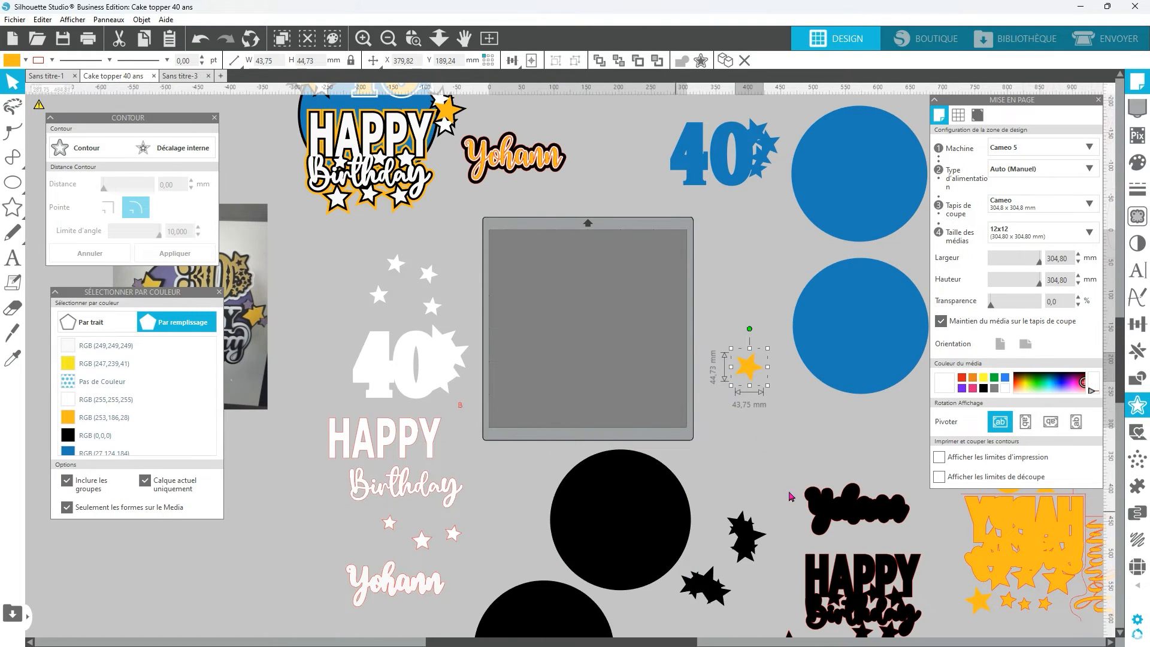
drag(617, 499, 569, 322)
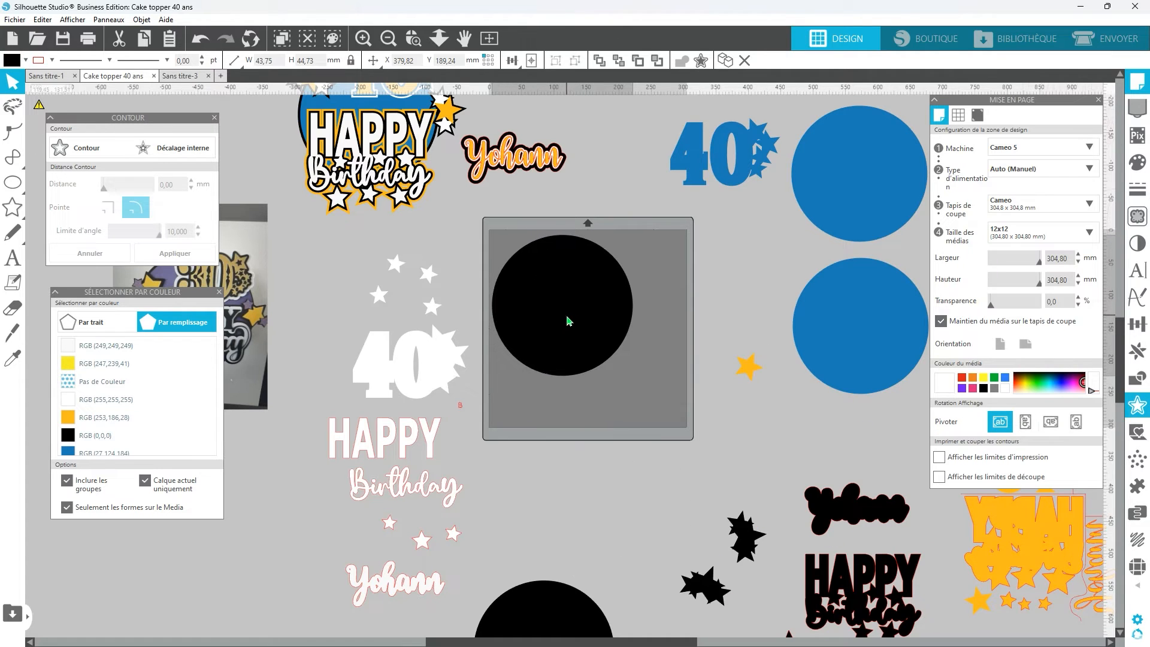
drag(708, 597, 653, 267)
drag(746, 536, 660, 302)
Step: Place the black name shape upright on the mat beside the circle, between the two star clusters, with the lower cluster in the corner
drag(860, 514, 623, 405)
drag(626, 351, 703, 397)
drag(637, 417, 609, 332)
click(657, 347)
drag(624, 395, 662, 408)
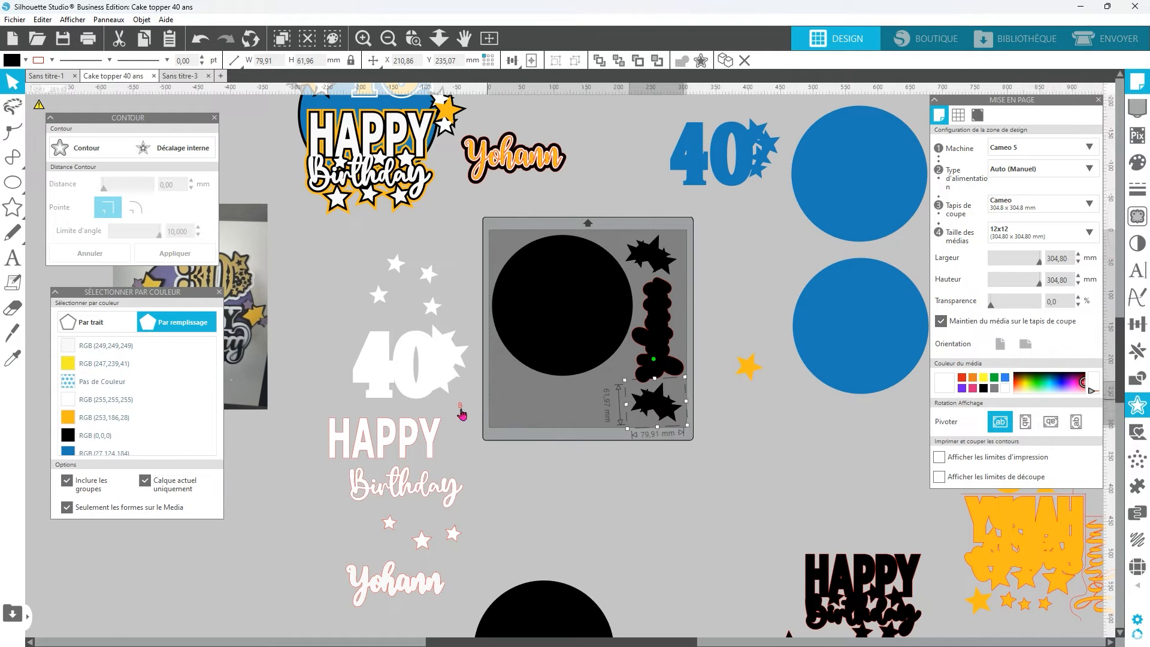
Step: Move the black Happy Birthday shape closer to the mat and place the small black star in the gap beside the name shape
drag(836, 563, 731, 462)
click(827, 552)
scroll(827, 551, down, 2)
drag(789, 595, 620, 335)
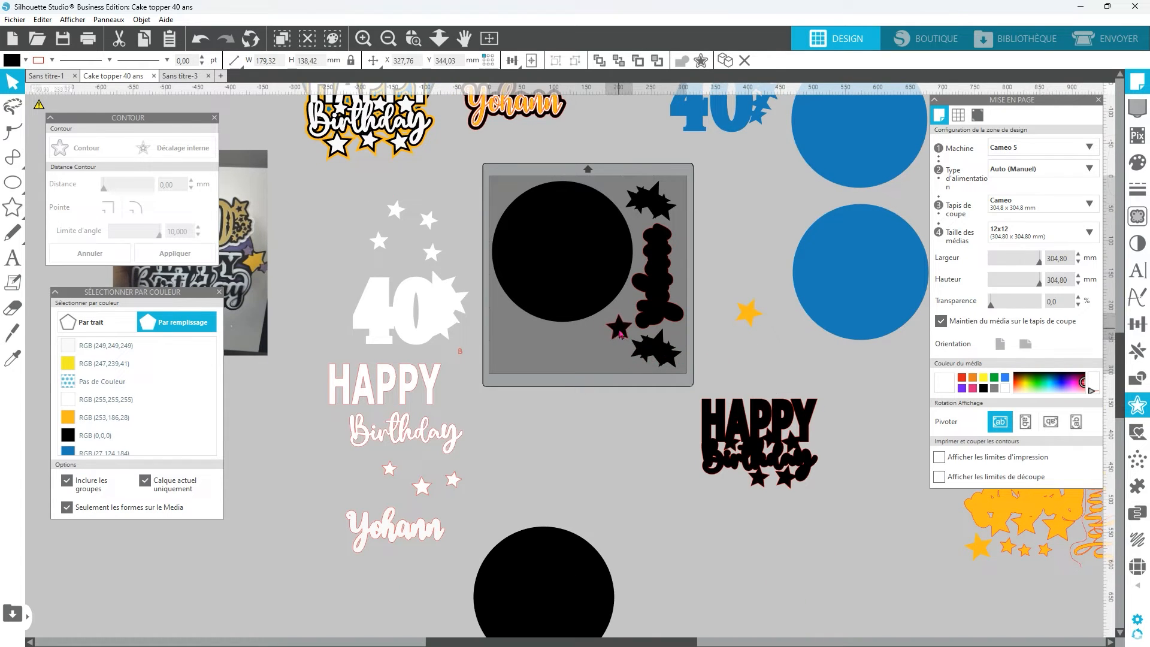
Step: Move the remaining black circle just below the mat and set the black Happy Birthday shape beside it
click(750, 551)
scroll(749, 552, down, 5)
scroll(731, 533, up, 4)
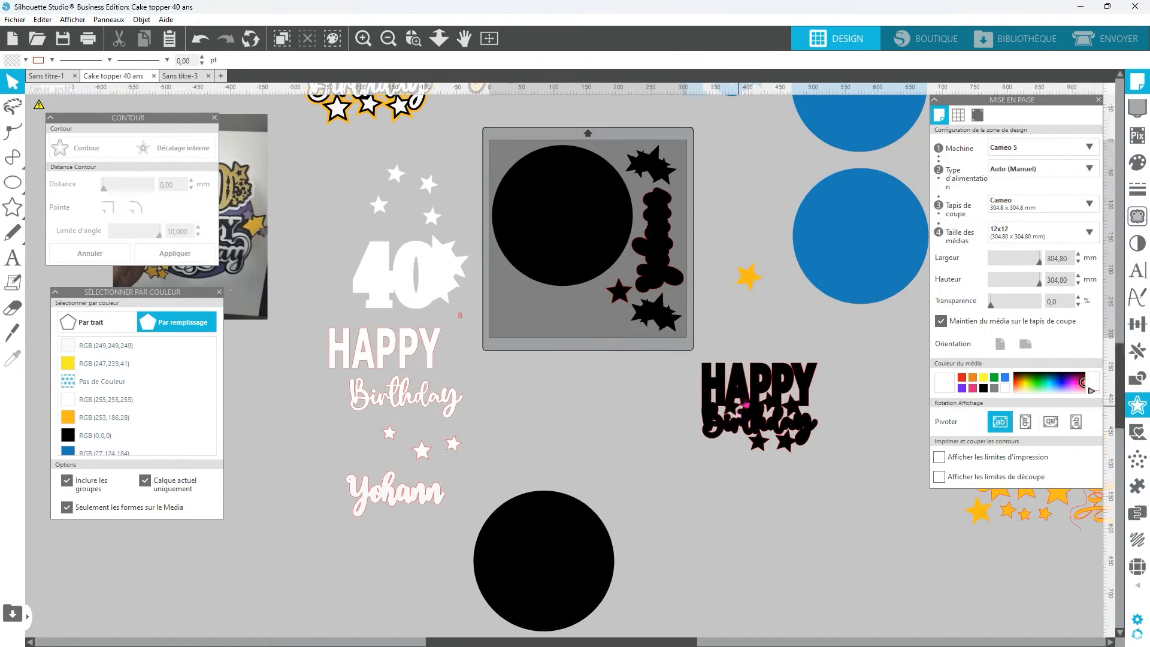
drag(549, 570, 583, 464)
click(671, 431)
drag(750, 400, 744, 466)
drag(619, 480, 616, 469)
click(868, 359)
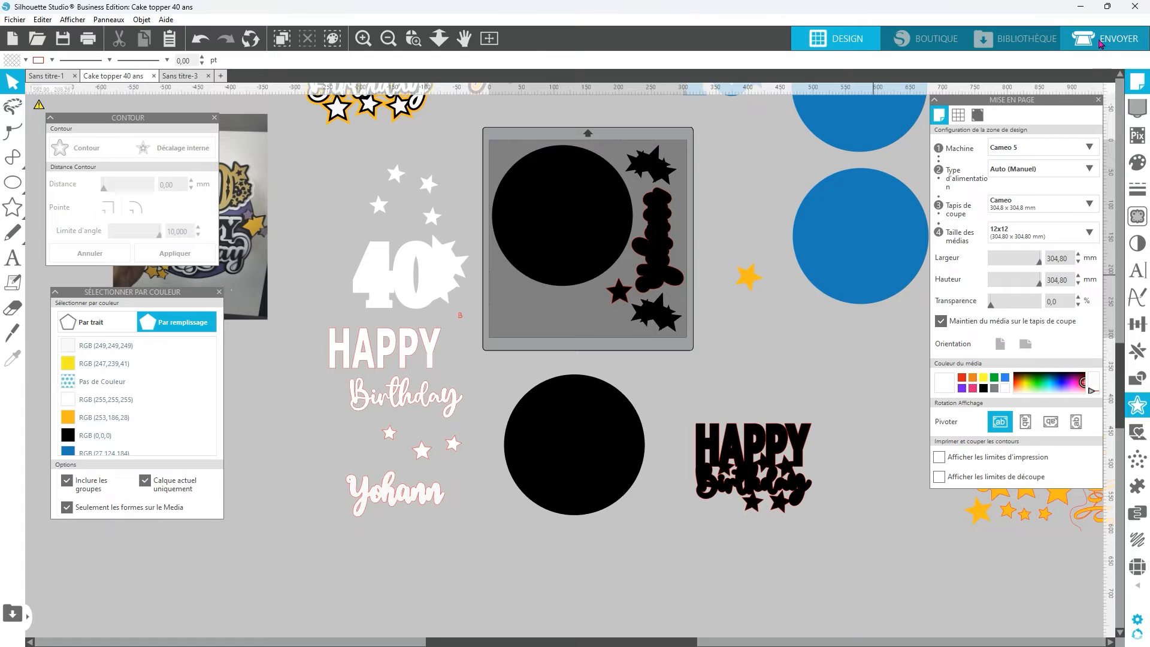
Step: Send the black pieces to the Cameo 5 with the material "Cardstock, Texturé - Lourd (360 g)" and confirm the cut
click(1100, 50)
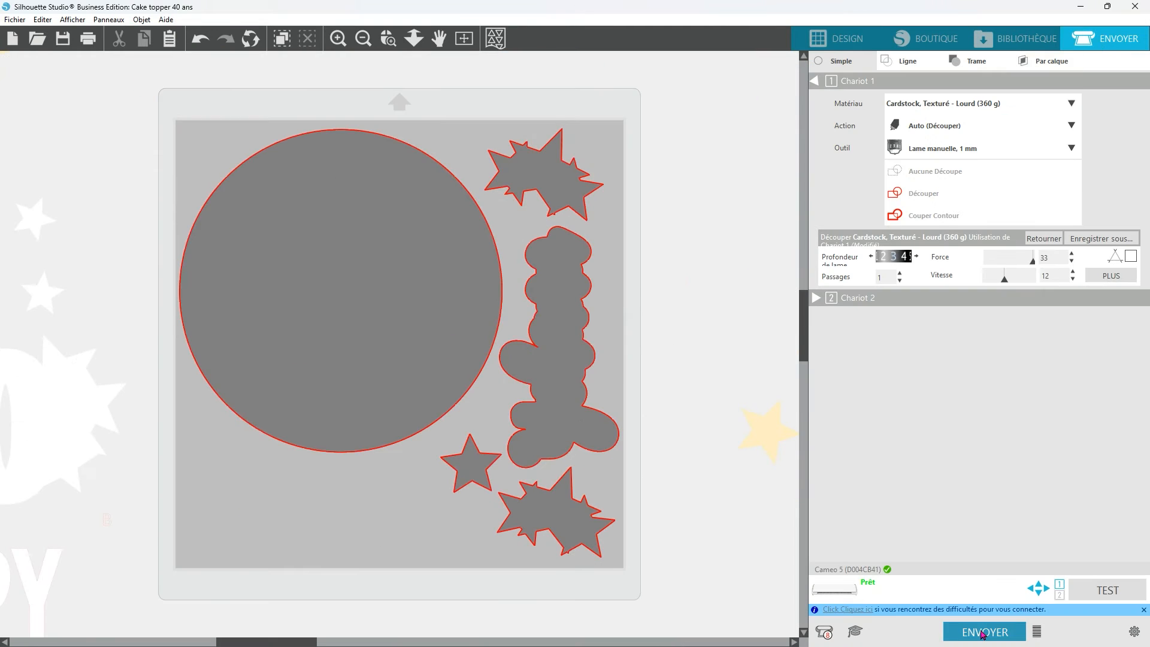
click(984, 632)
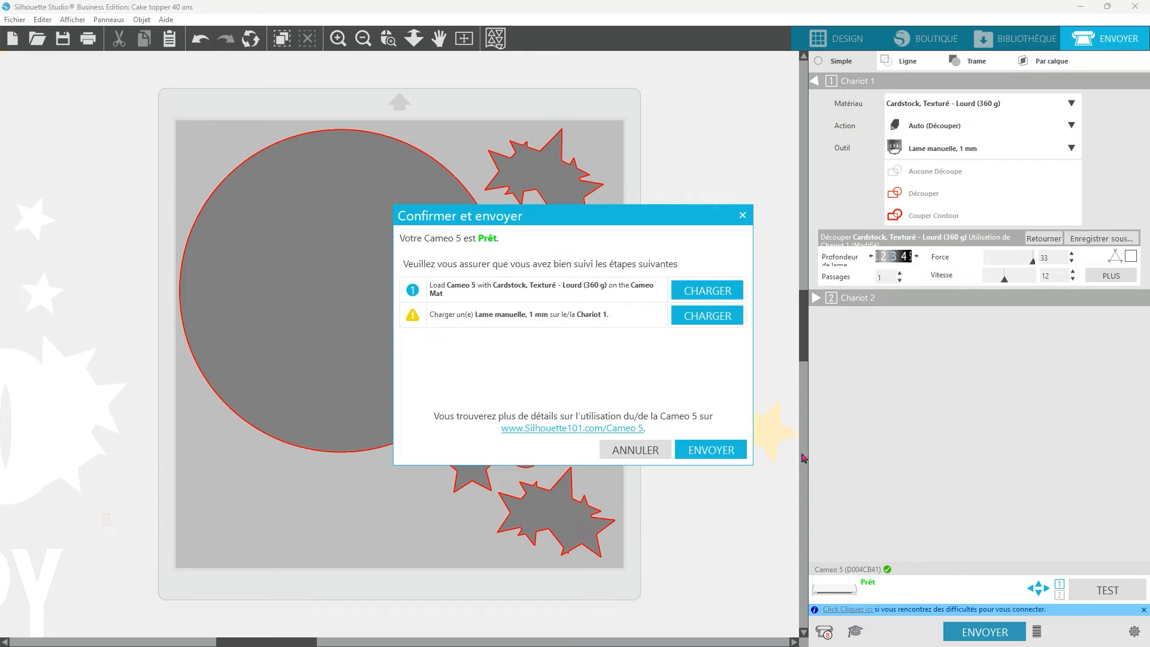
click(711, 450)
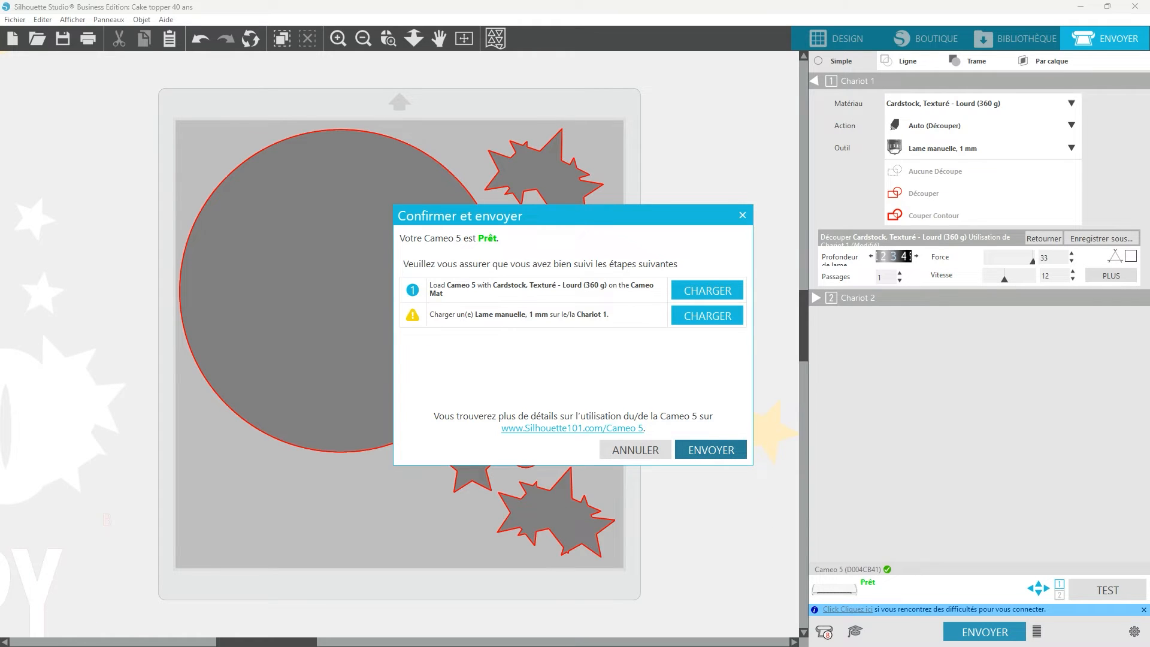
click(724, 451)
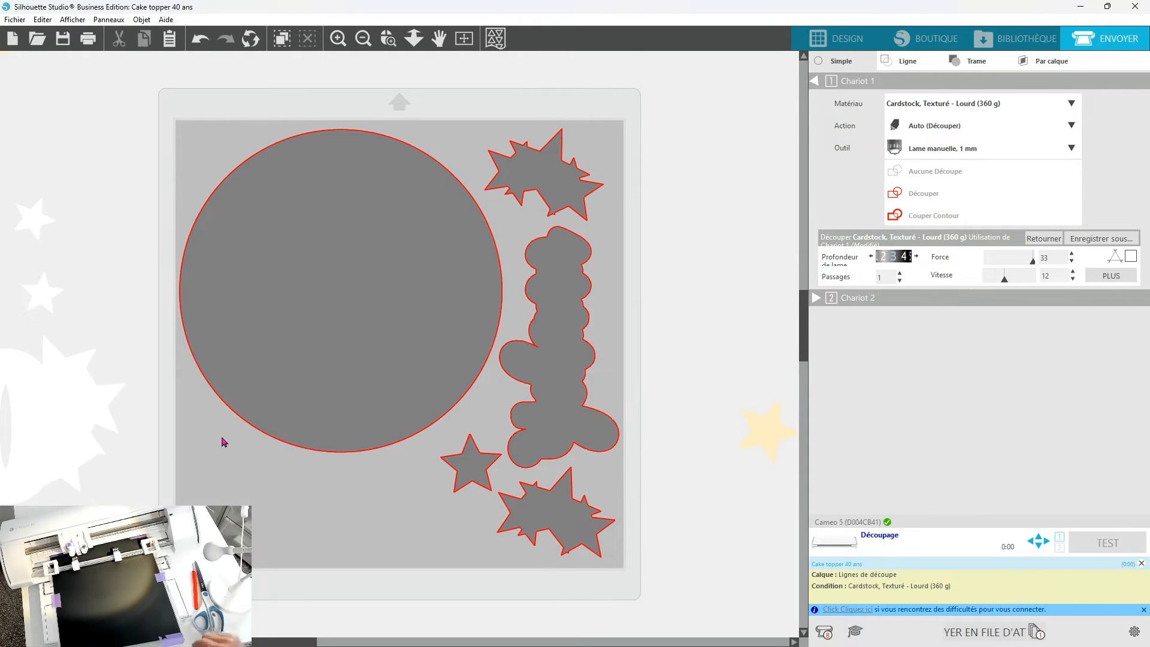